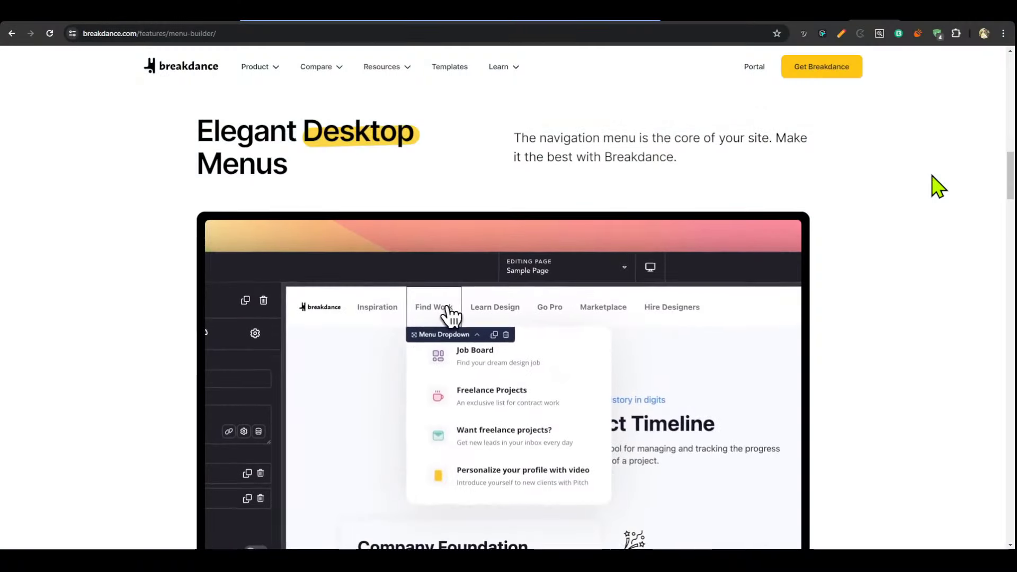
- Examine the desktop menu and mega menu demonstrations on the Breakdance menu builder feature page
scroll(938, 187, "down", 2)
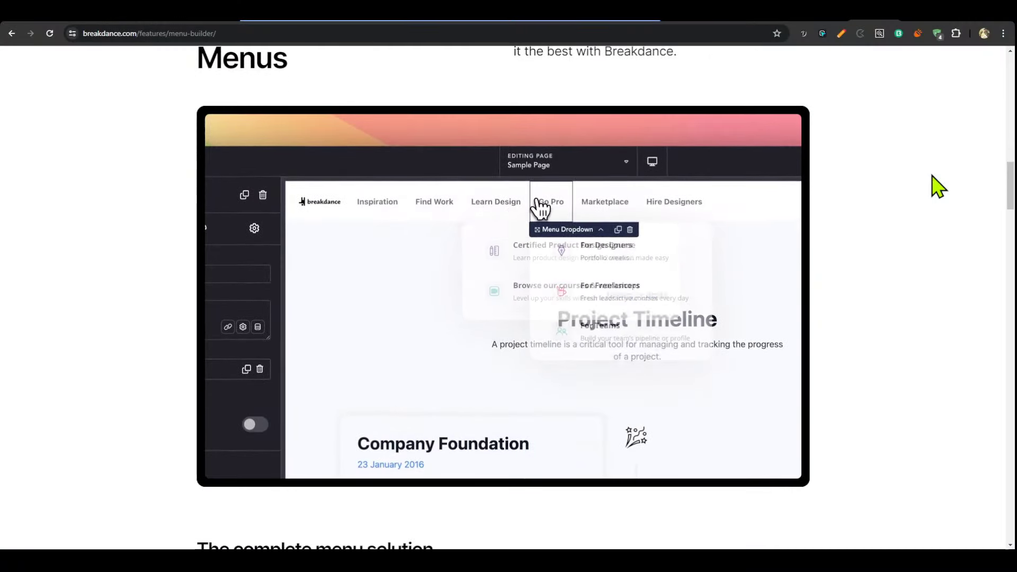
scroll(938, 186, "down", 14)
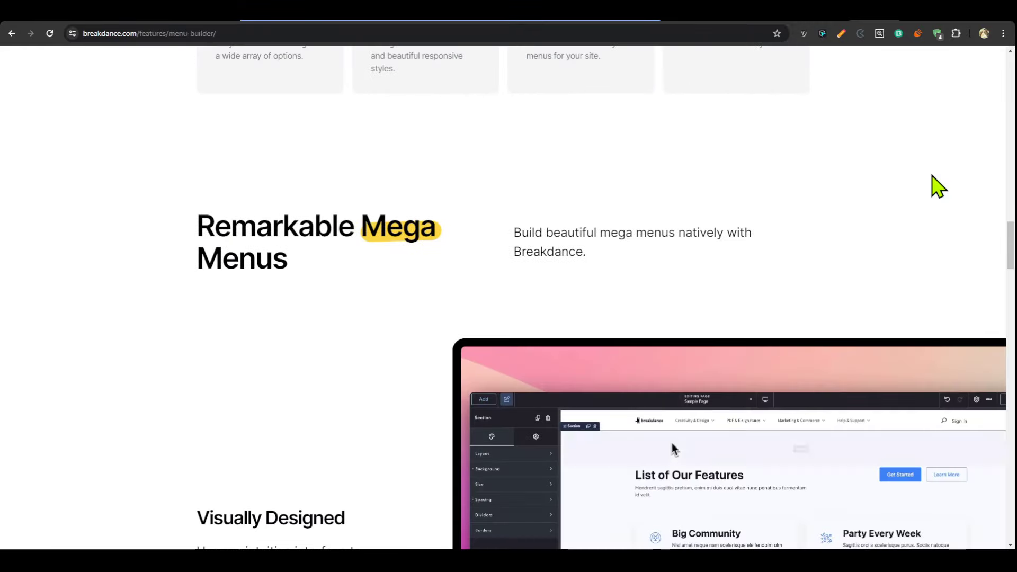
scroll(938, 186, "down", 2)
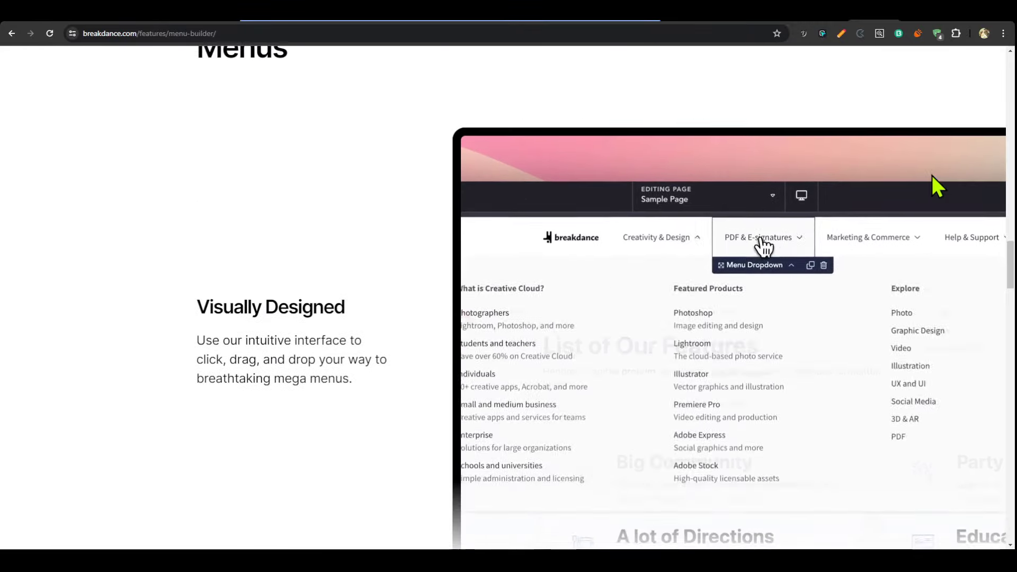
scroll(932, 175, "up", 1)
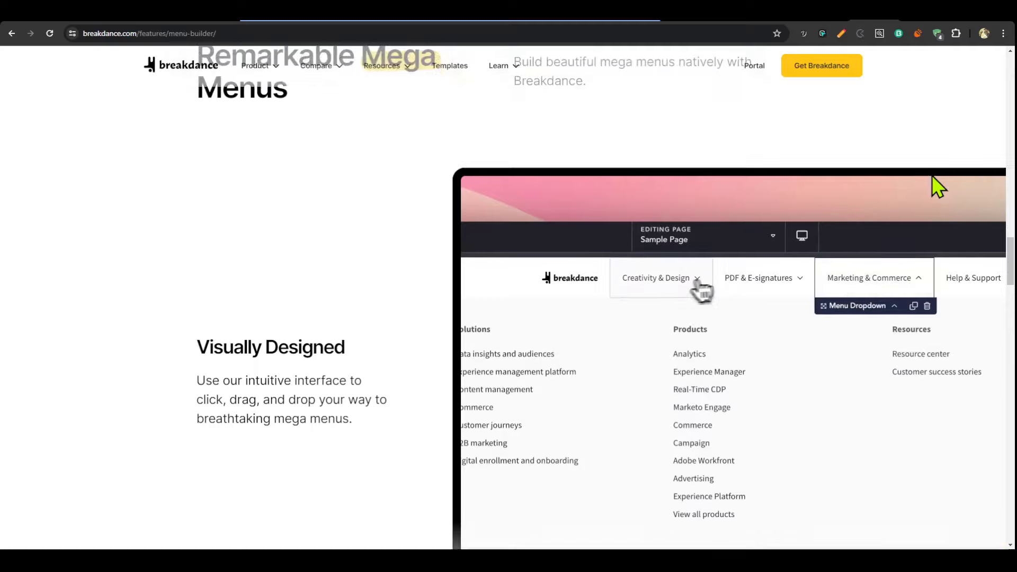
scroll(504, 296, "down", 6)
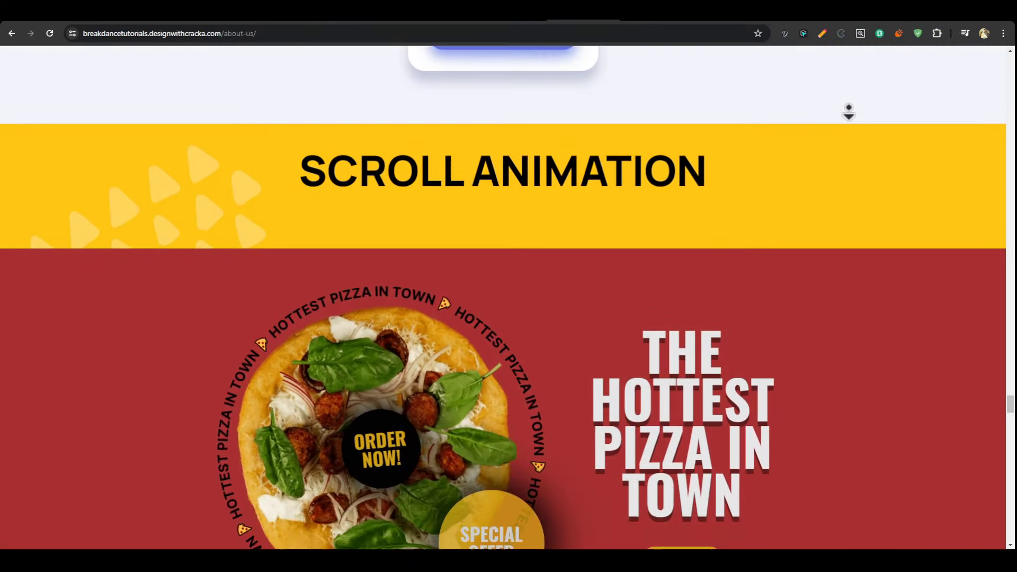
- Examine the scroll animation examples on the About us demo page, from the pizza section through the parallax background to the text animation
scroll(849, 111, "down", 6)
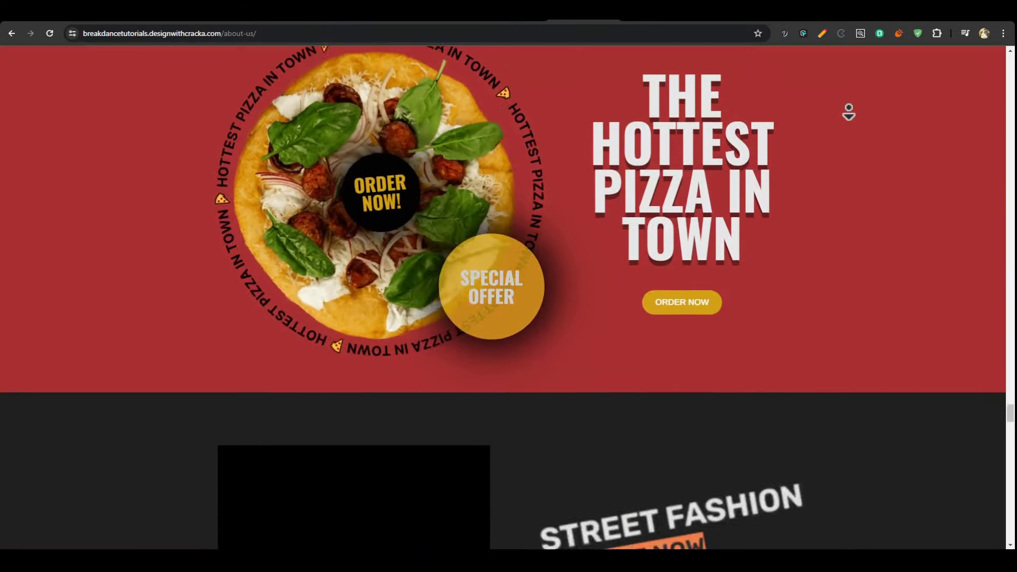
scroll(849, 111, "down", 6)
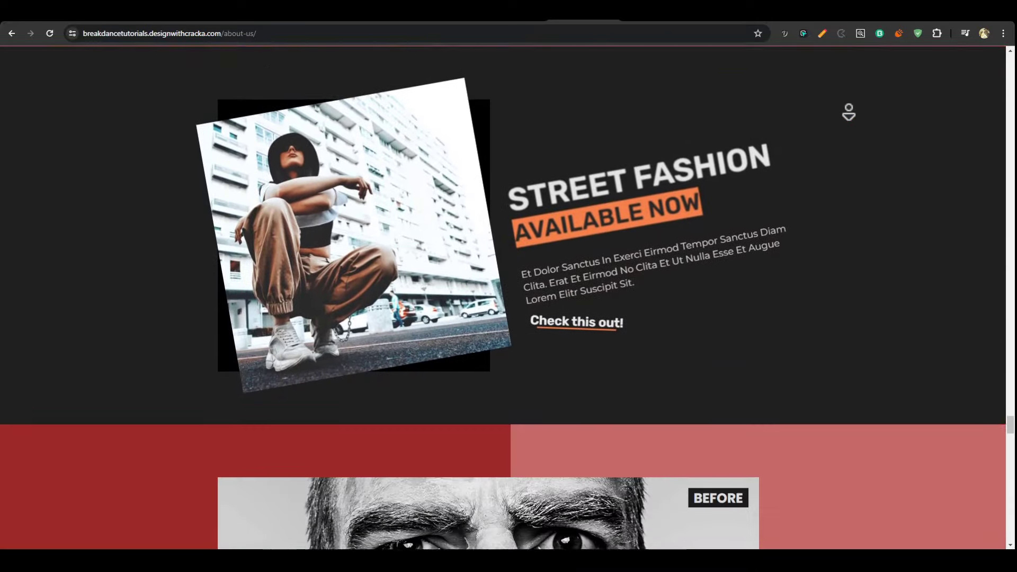
scroll(848, 111, "down", 7)
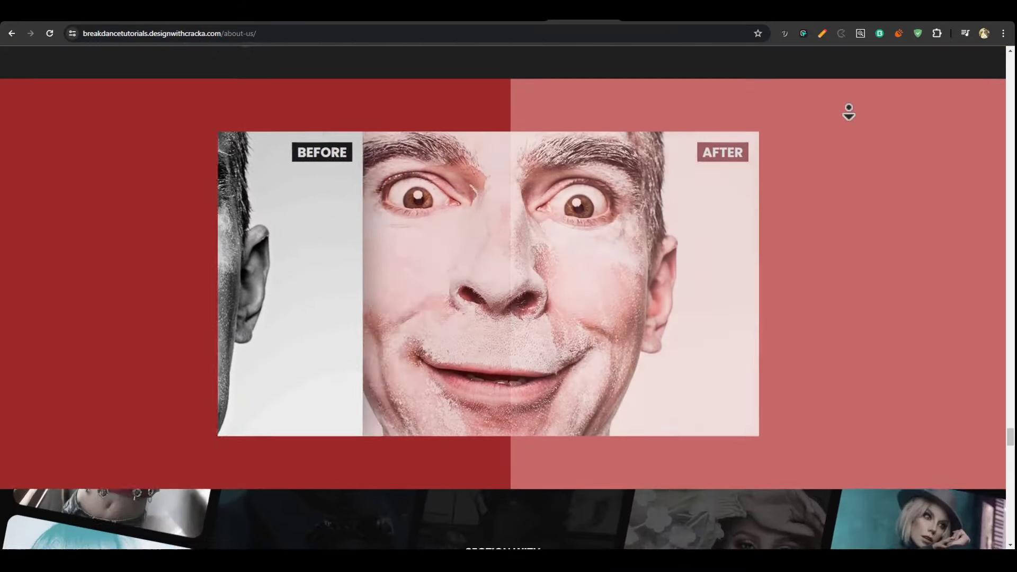
scroll(849, 111, "down", 6)
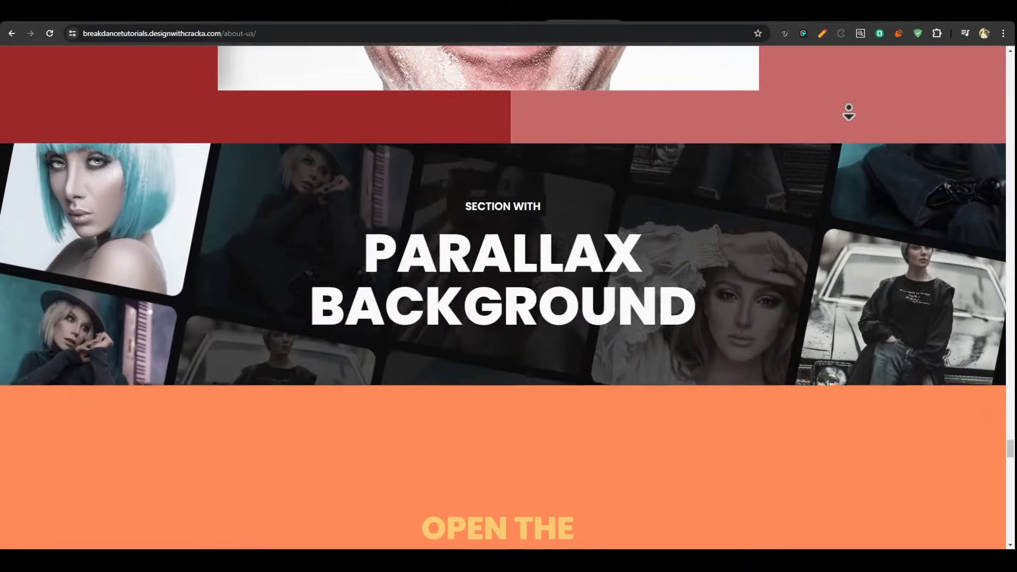
scroll(848, 112, "down", 10)
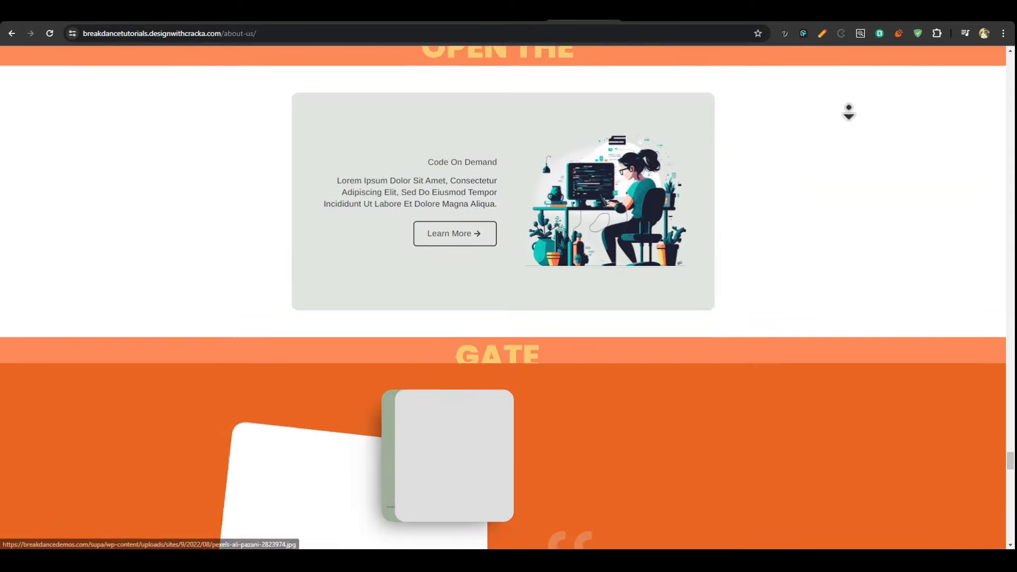
scroll(848, 111, "down", 6)
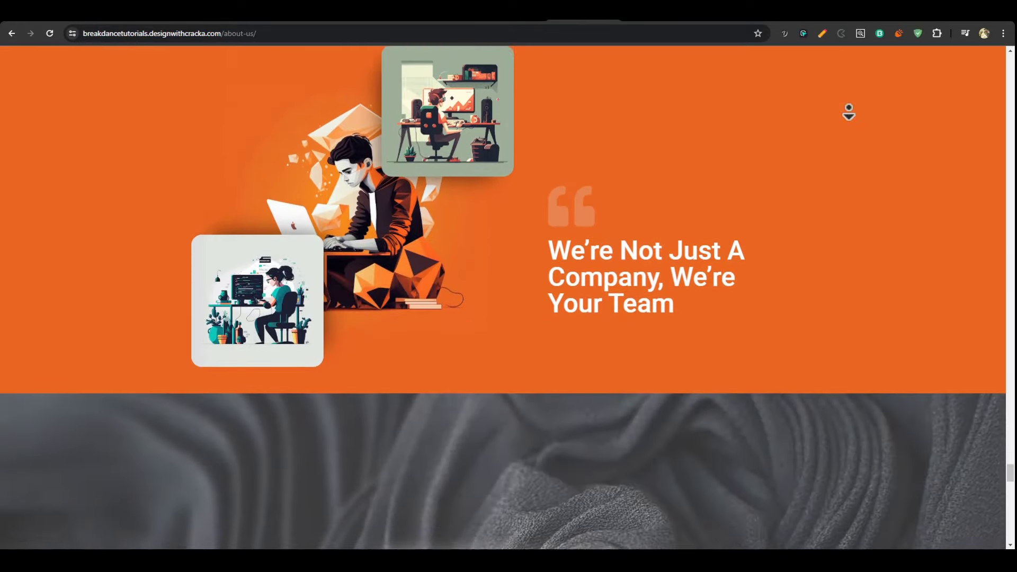
scroll(848, 111, "down", 6)
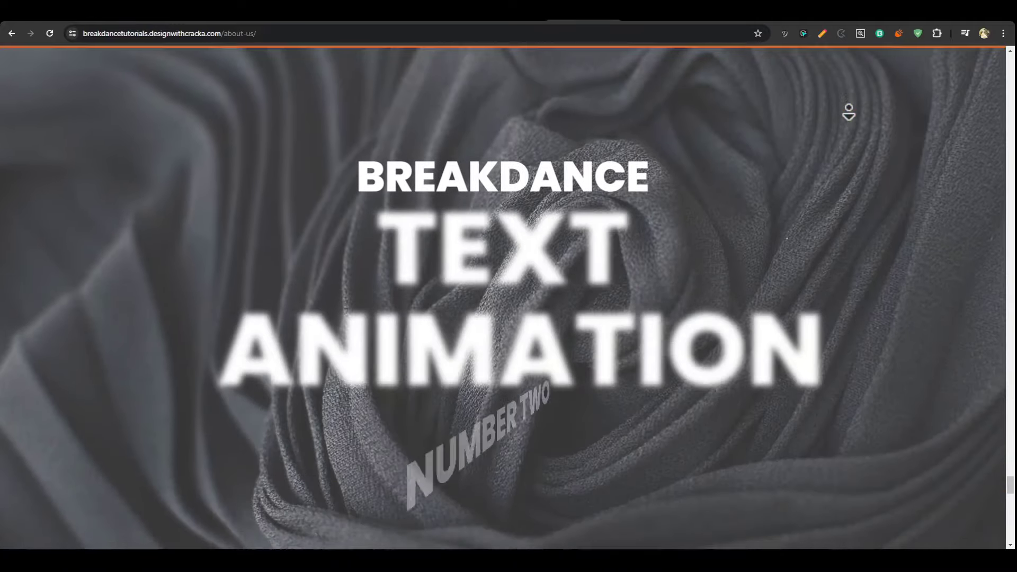
scroll(849, 111, "down", 6)
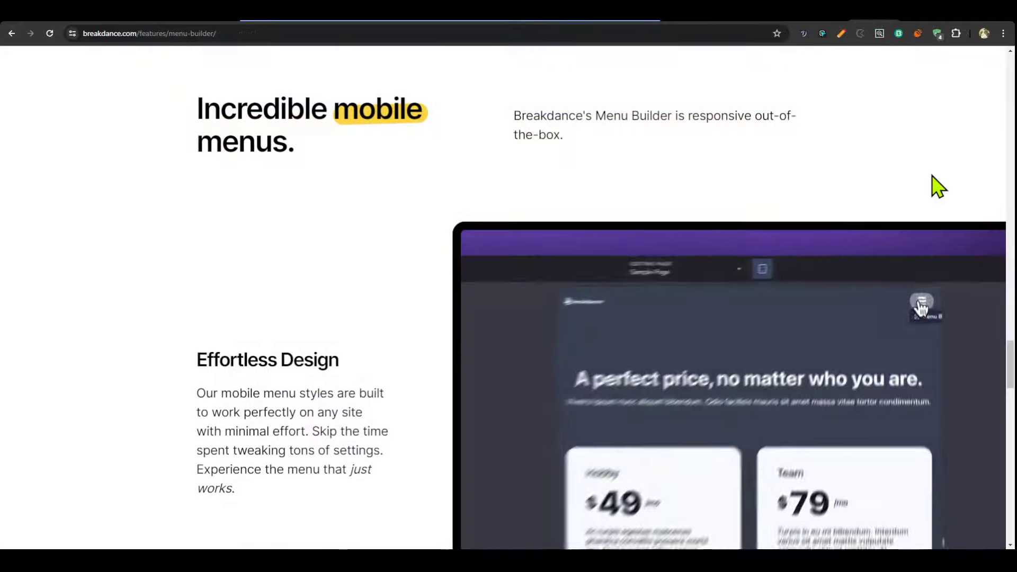
- Examine the mobile menu demonstration and its Effortless Design description on the menu builder feature page
scroll(932, 176, "down", 3)
scroll(933, 175, "up", 3)
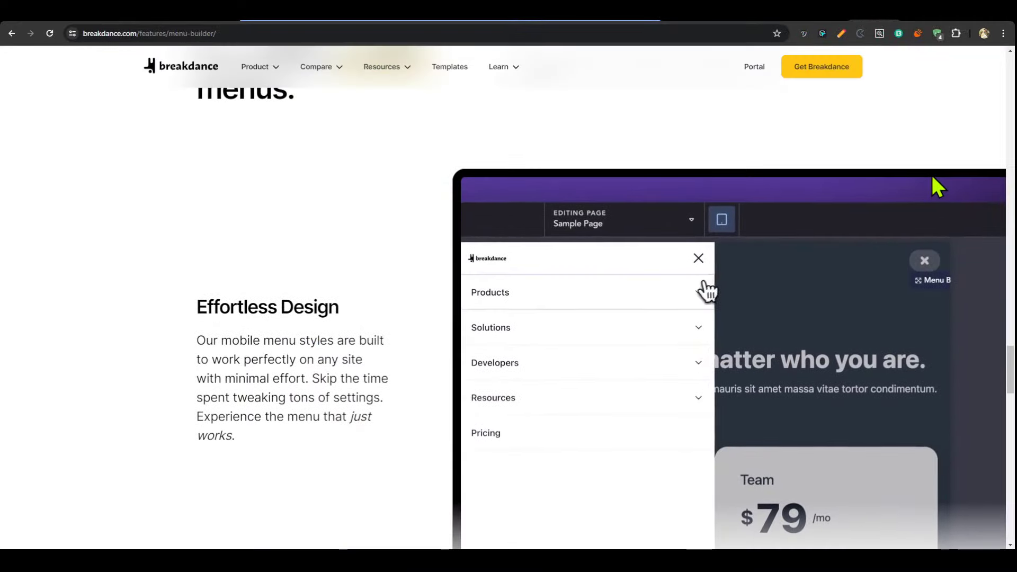
scroll(938, 187, "up", 2)
scroll(938, 186, "down", 3)
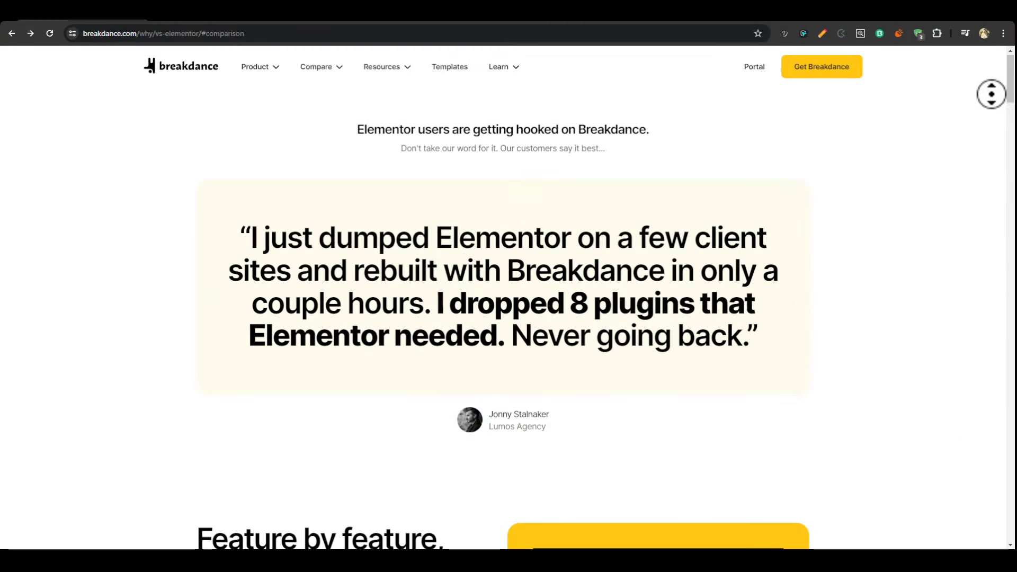
middle_click(990, 105)
scroll(986, 138, "up", 1)
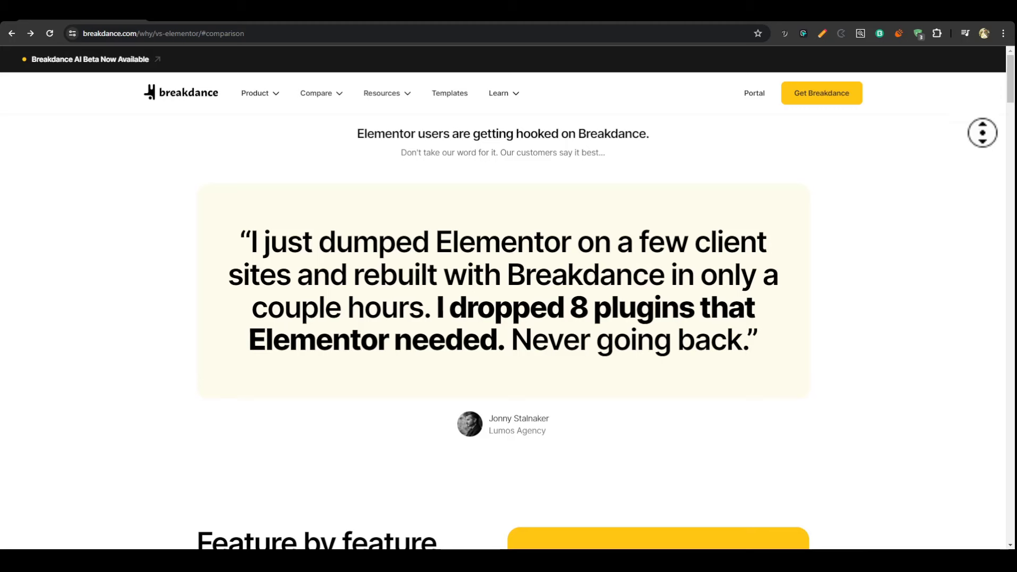
scroll(983, 141, "down", 2)
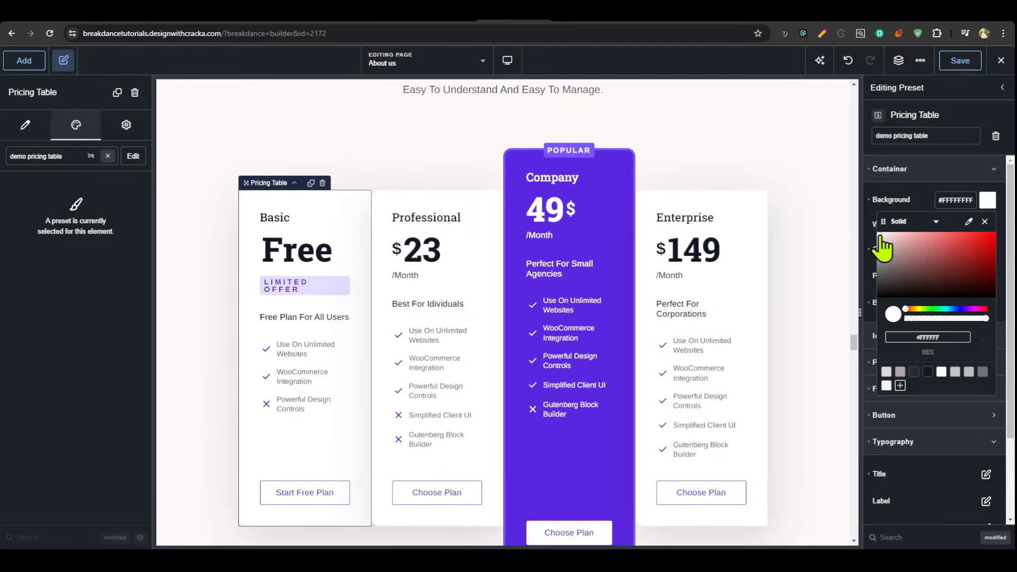
- In the demo pricing table preset, set the container background to black and the title text colour to white
left_click_drag(881, 238, 994, 299)
left_click(935, 168)
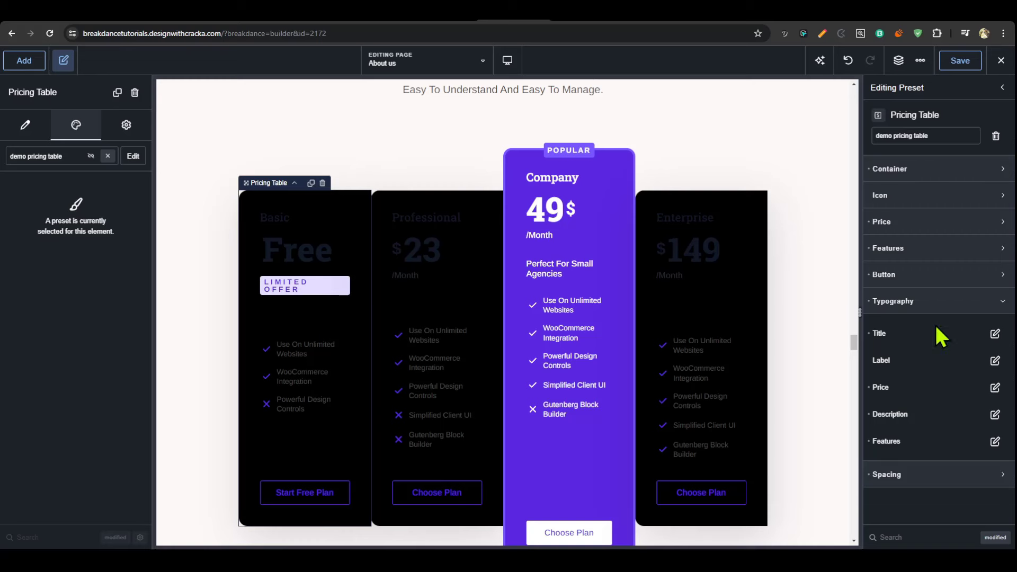
left_click(995, 334)
left_click(978, 371)
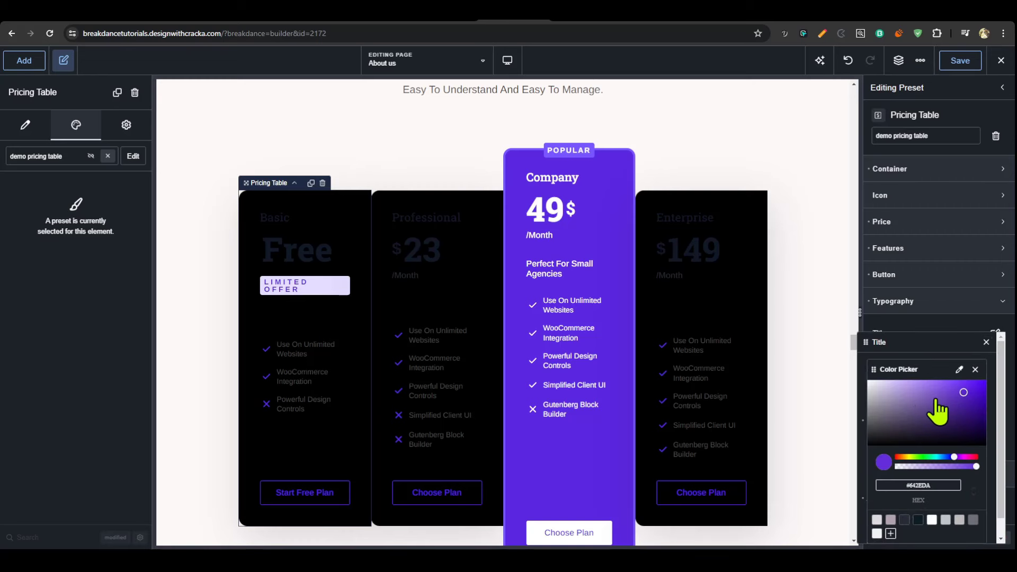
left_click_drag(936, 415, 843, 377)
left_click(916, 301)
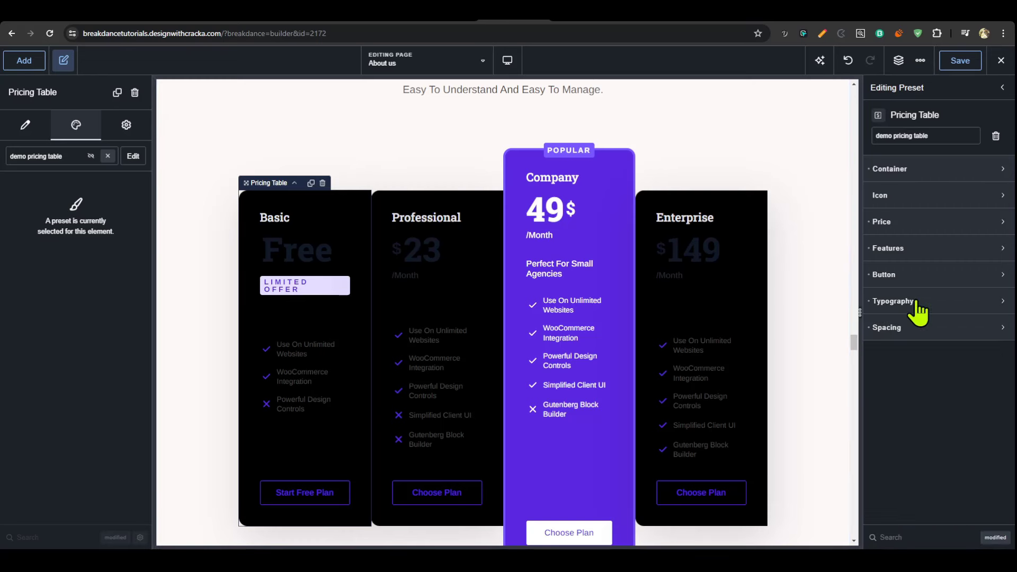
- Set the description typography colour of the pricing table preset to near-white, #FFF9F9
left_click(916, 302)
left_click(995, 412)
left_click(978, 371)
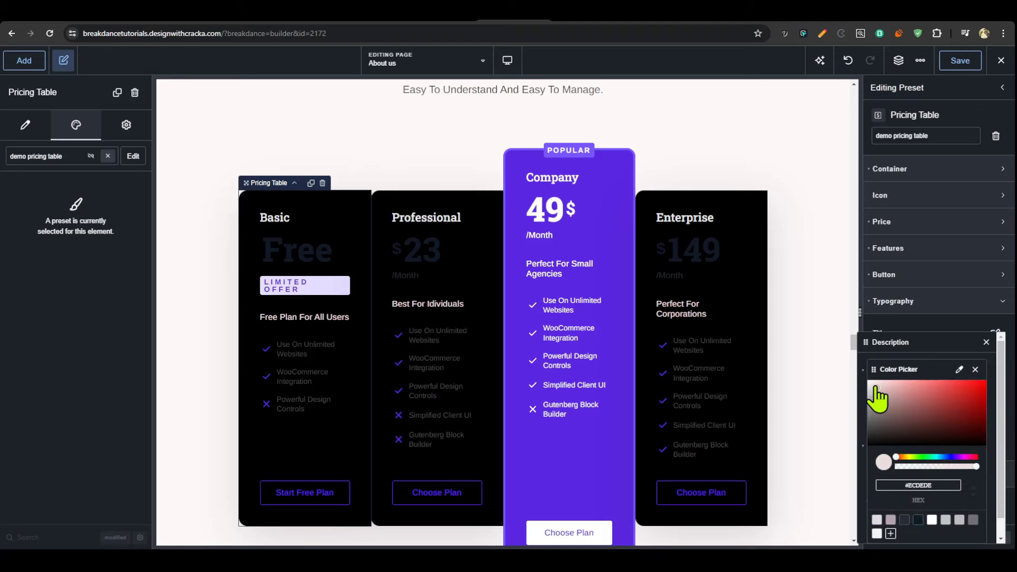
left_click(988, 343)
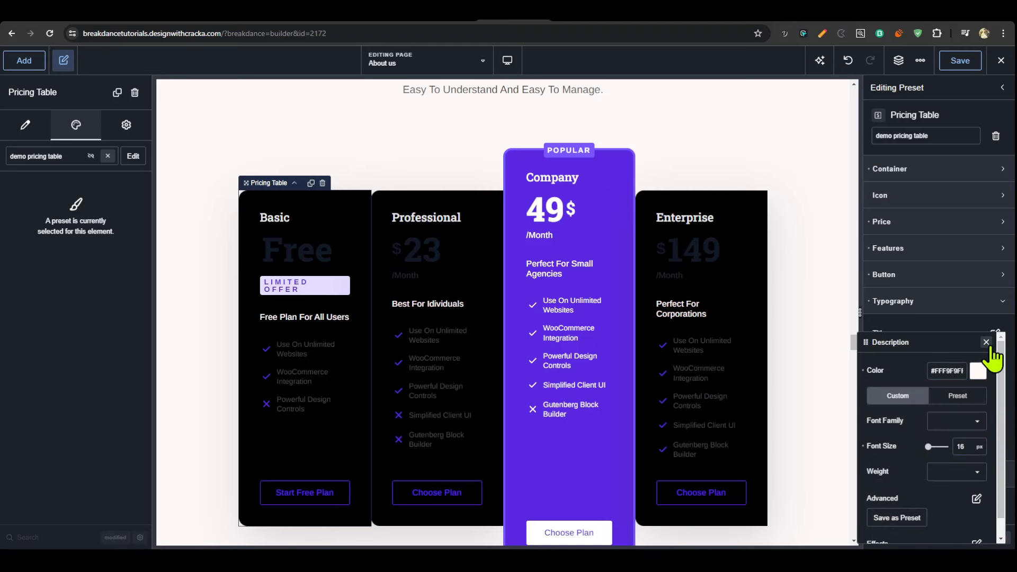
left_click(992, 342)
- Set the features typography colour of the pricing table preset to white
left_click(996, 442)
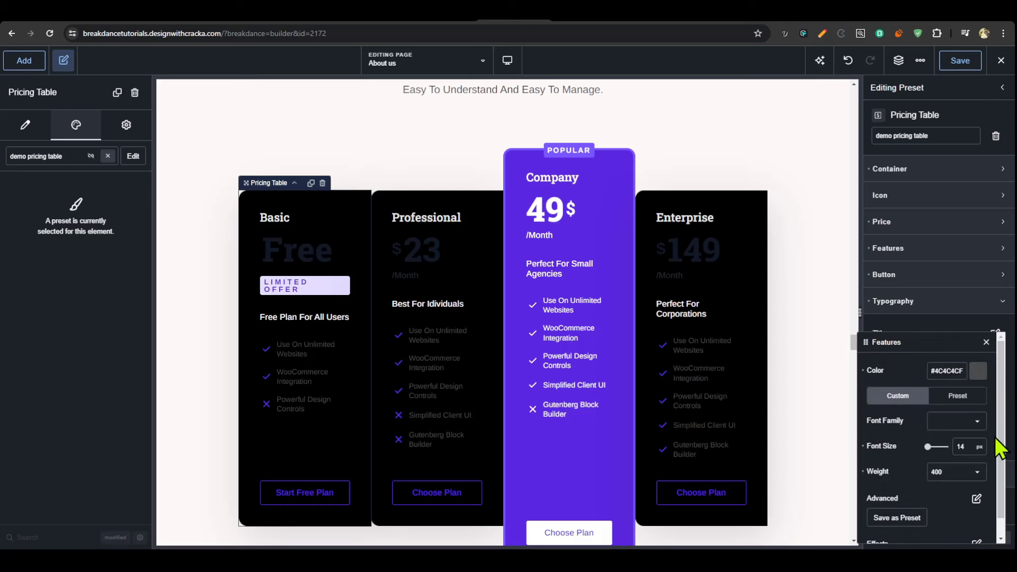
left_click(980, 371)
left_click_drag(875, 391, 868, 377)
left_click(987, 342)
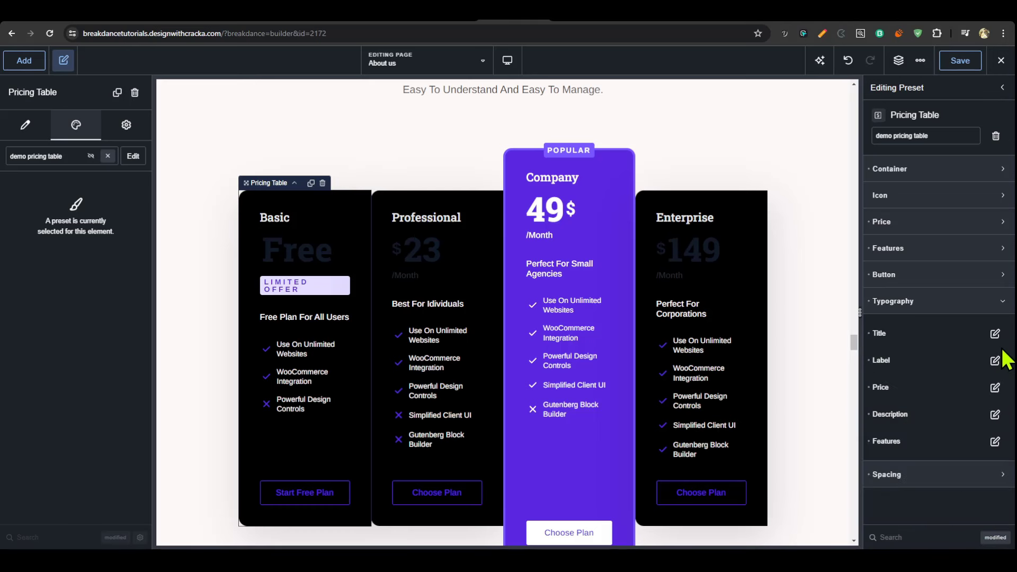
- Set the main price text colour in the pricing table preset's typography to white, #FFFFFF
left_click(996, 390)
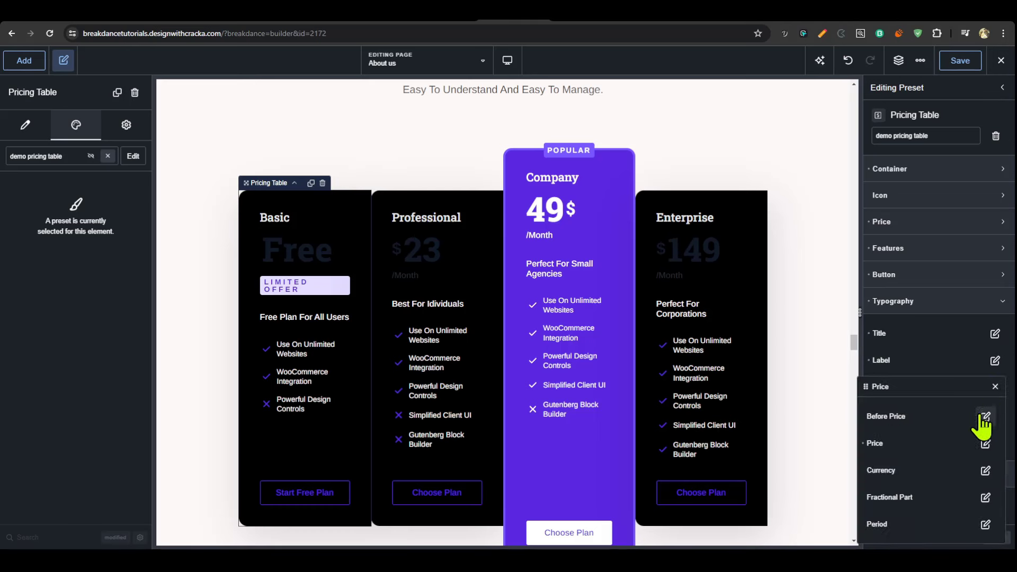
left_click(987, 445)
left_click(971, 373)
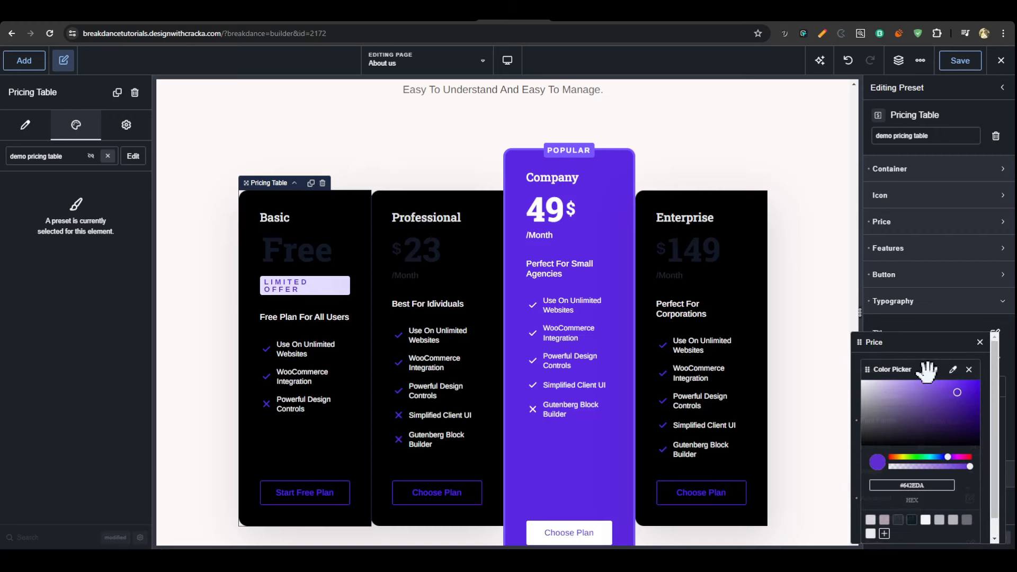
left_click(862, 382)
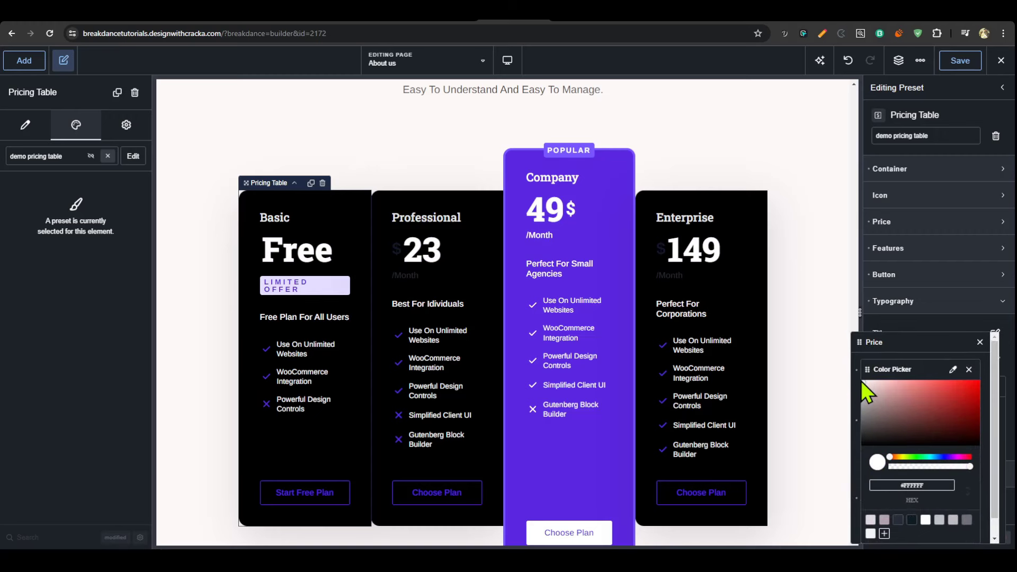
- On the About us demo page, open a masked gallery image in the lightbox, advance to the next image and close it
middle_click(847, 106)
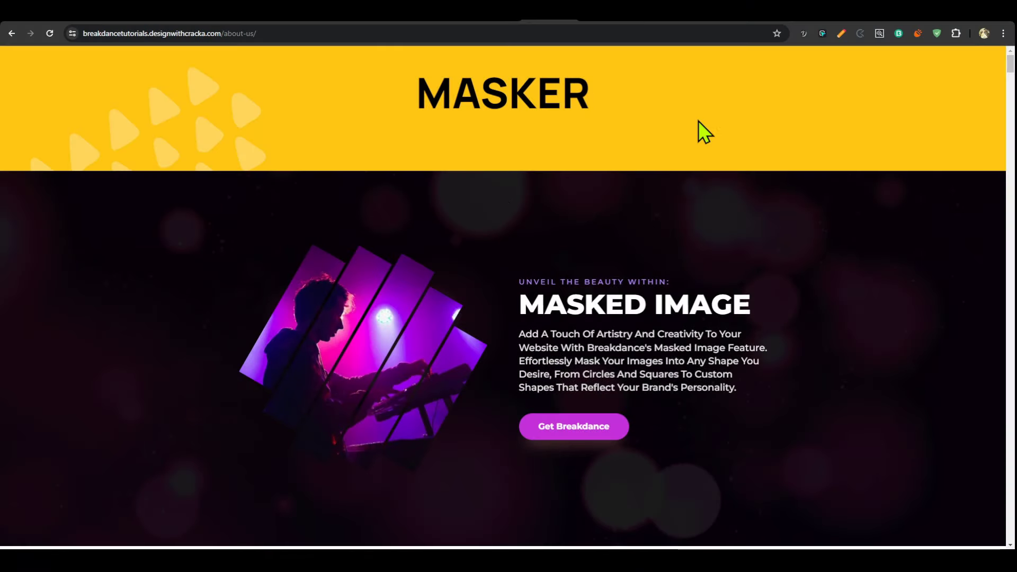
scroll(444, 353, "down", 1)
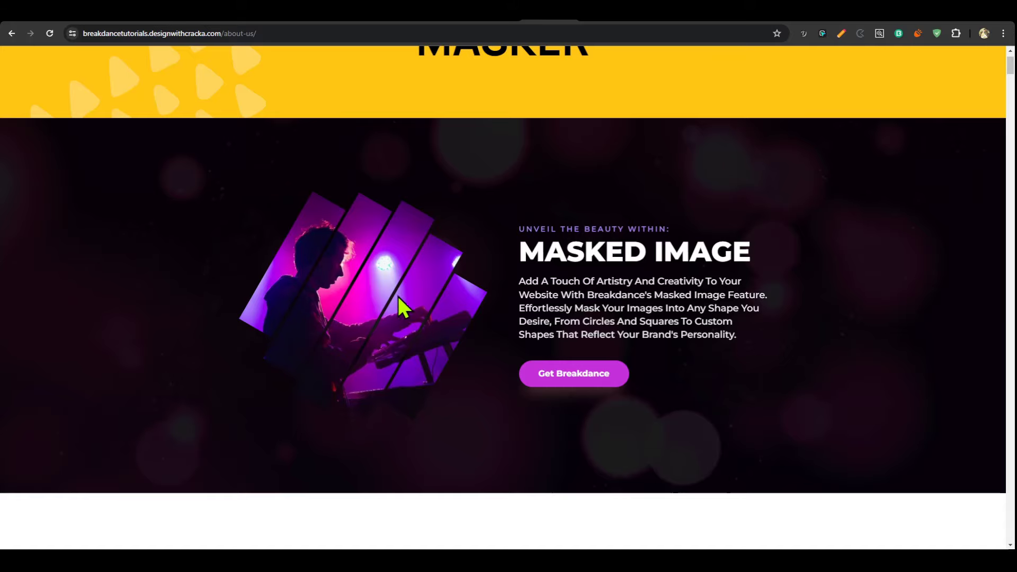
scroll(398, 298, "down", 7)
left_click(327, 298)
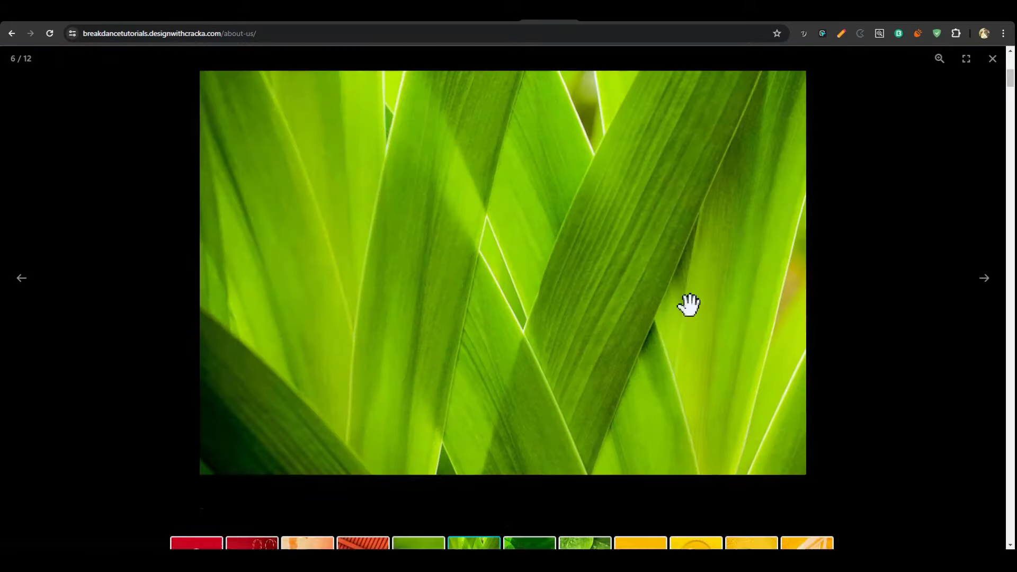
left_click(982, 278)
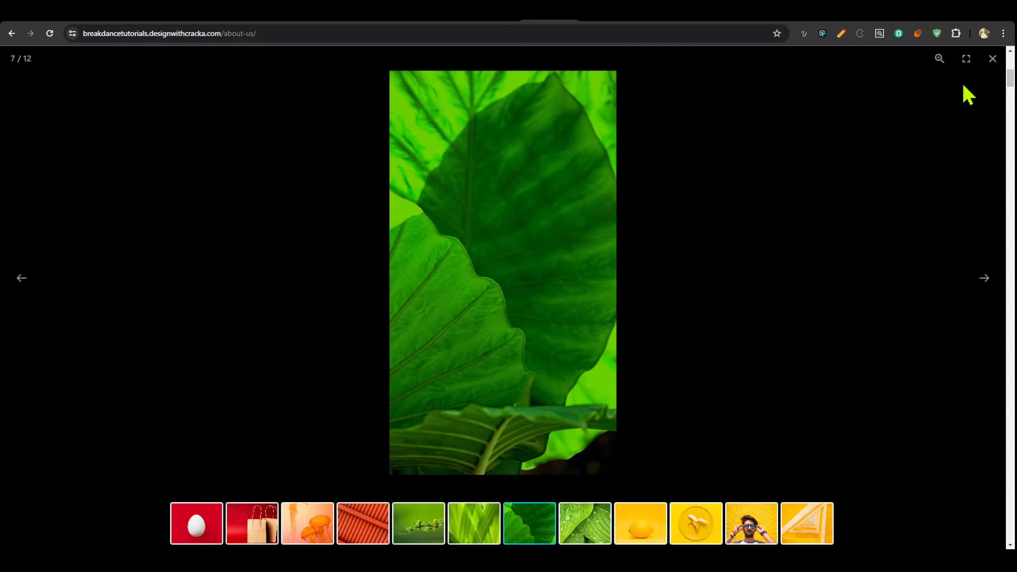
left_click(992, 61)
- Examine the remaining masker examples: masked map, masked everything, cool masked overlay effect and full-width masker
scroll(654, 281, "down", 6)
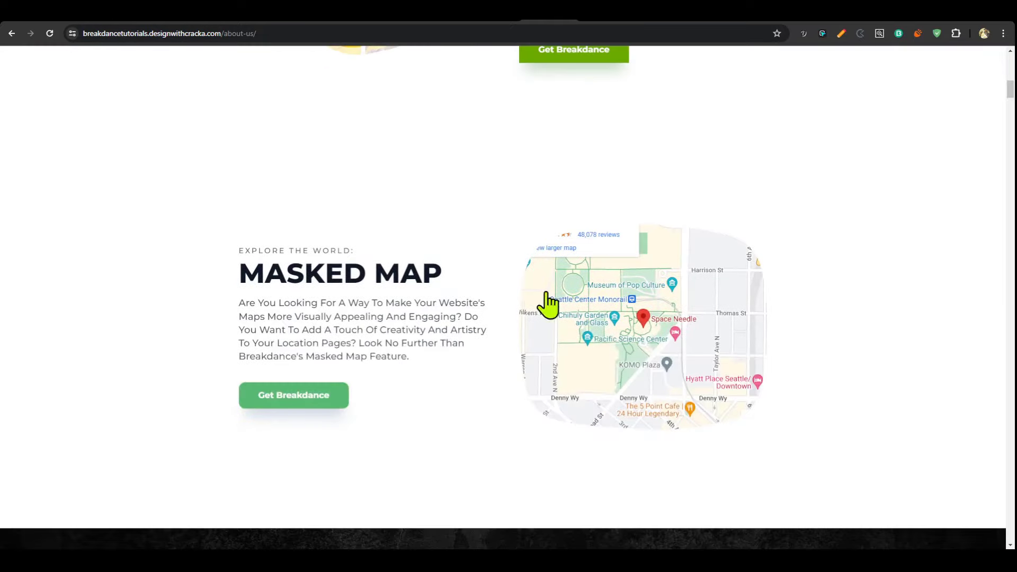
scroll(698, 313, "down", 9)
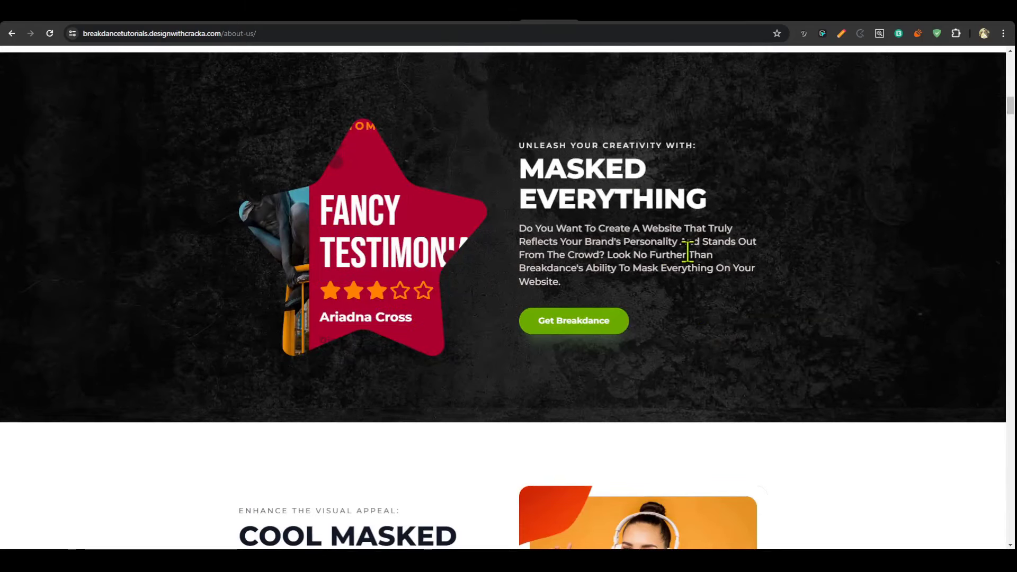
scroll(688, 250, "down", 6)
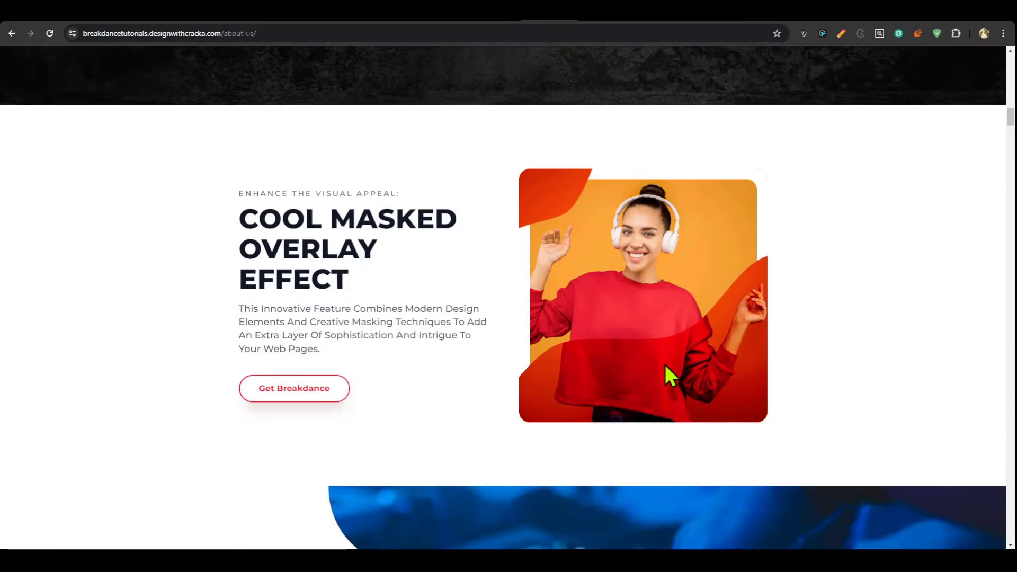
scroll(665, 365, "down", 9)
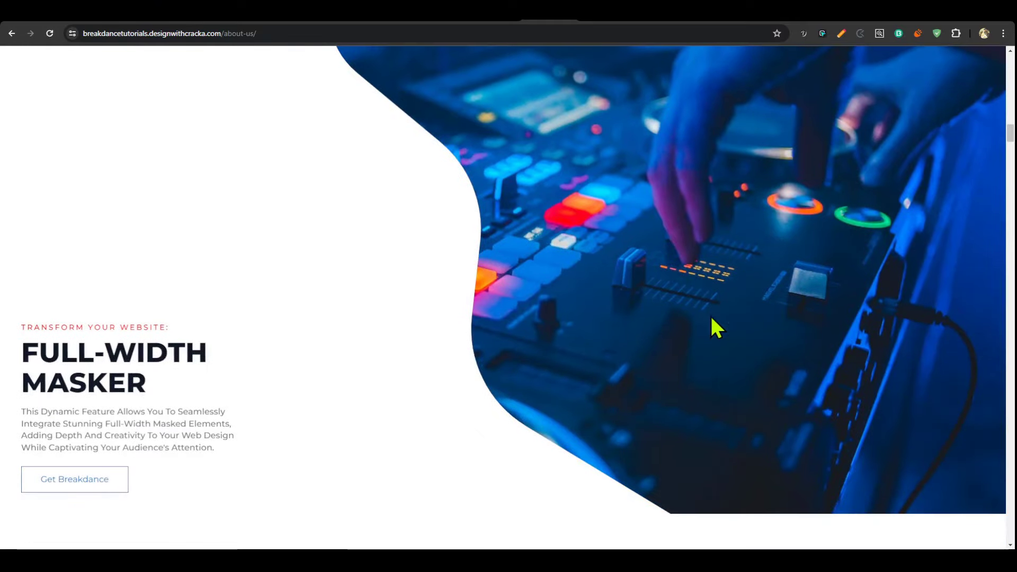
- Examine the masked PROMOTION text, the digital marketing and cosy studio sections, and the vertical and horizontal image accordion examples
scroll(711, 318, "down", 10)
scroll(681, 318, "up", 3)
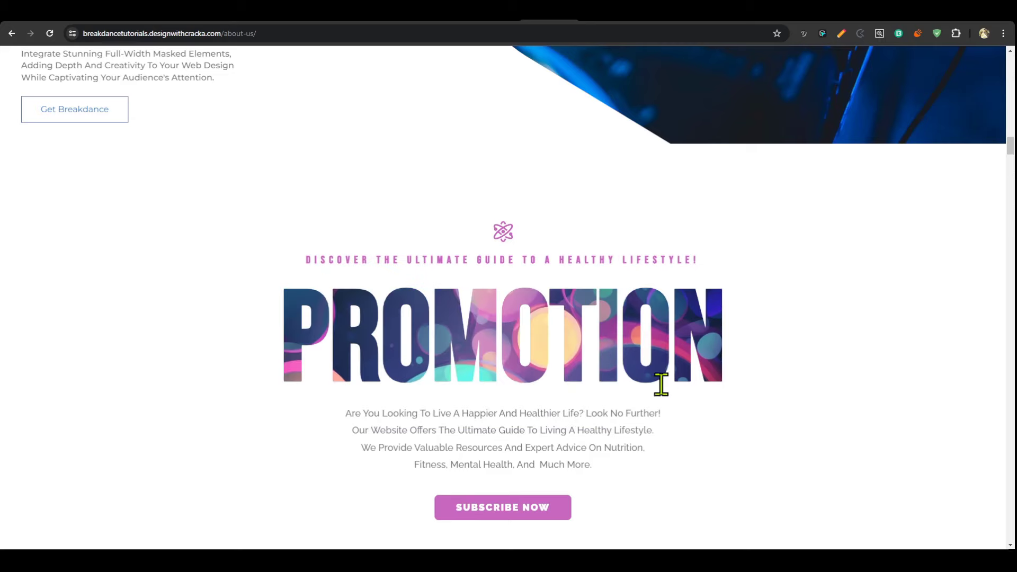
scroll(661, 384, "down", 12)
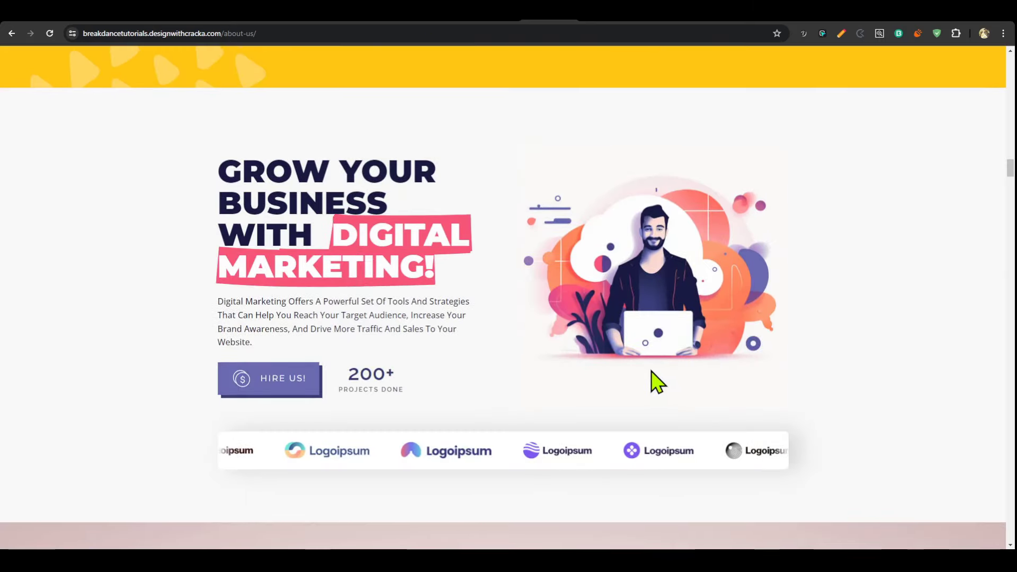
scroll(657, 382, "down", 15)
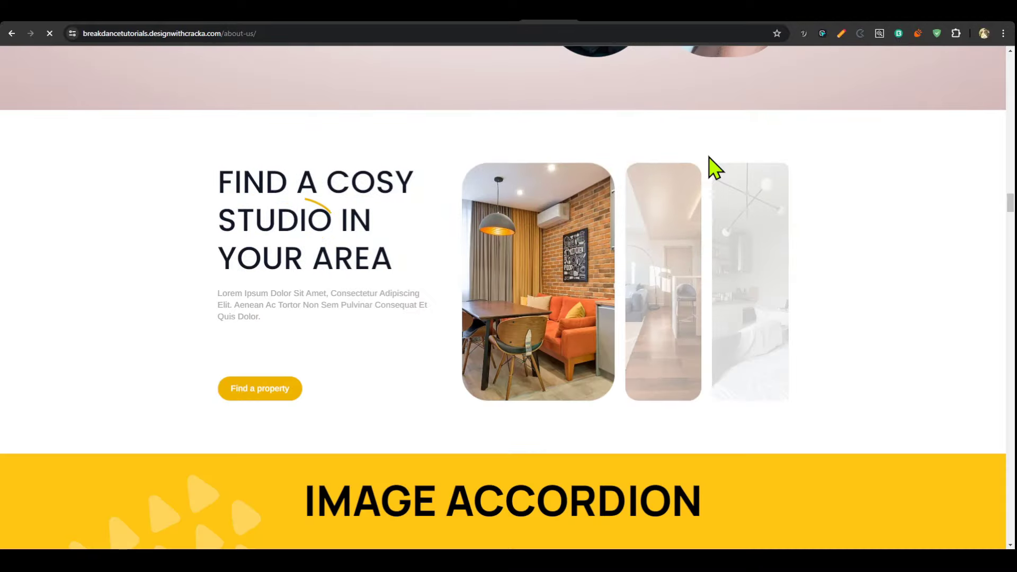
scroll(712, 168, "down", 8)
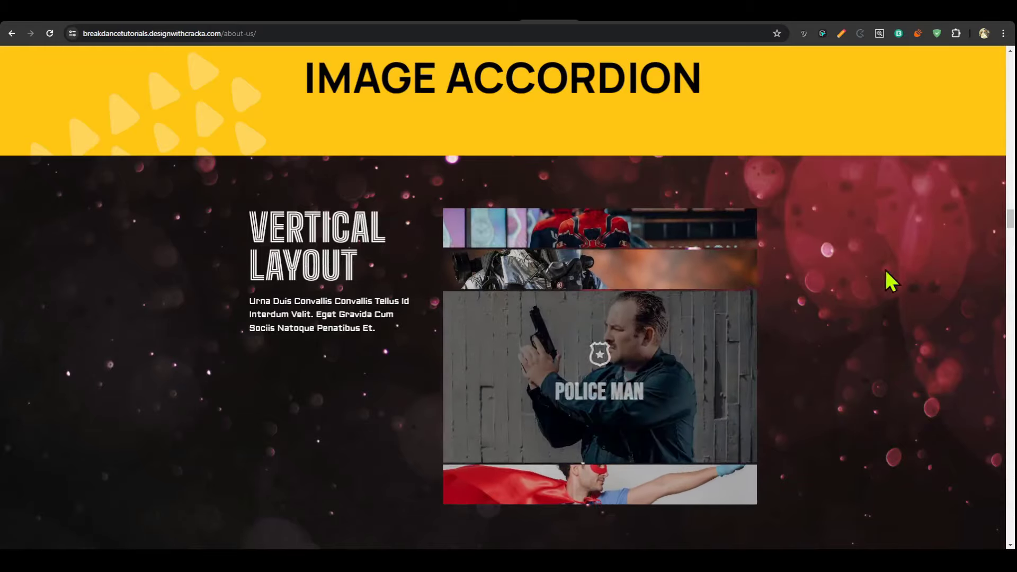
scroll(790, 254, "down", 5)
scroll(756, 216, "down", 6)
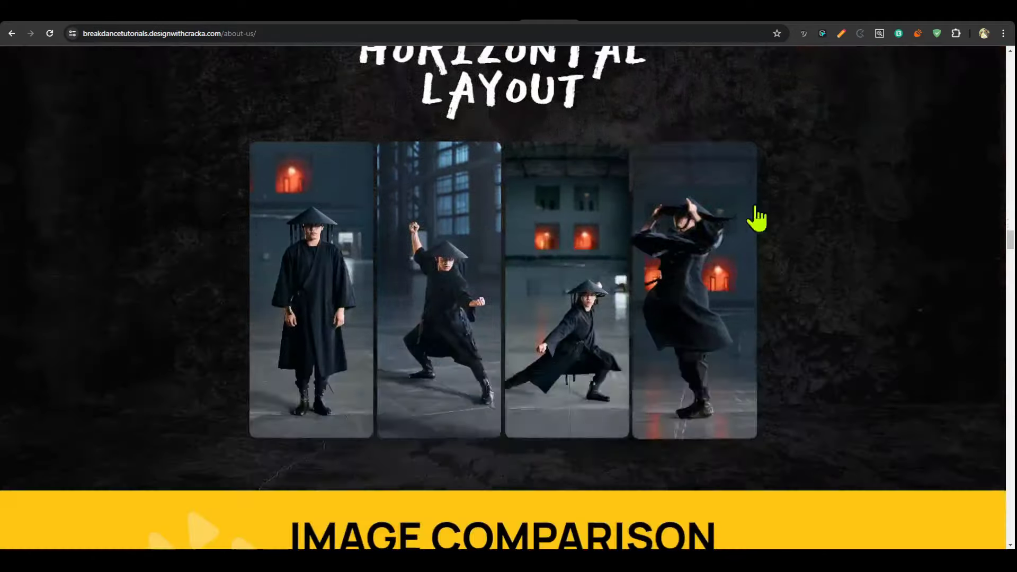
- Examine the image comparison examples with vertical and horizontal scroll, and the Lottie animation section
scroll(902, 196, "down", 11)
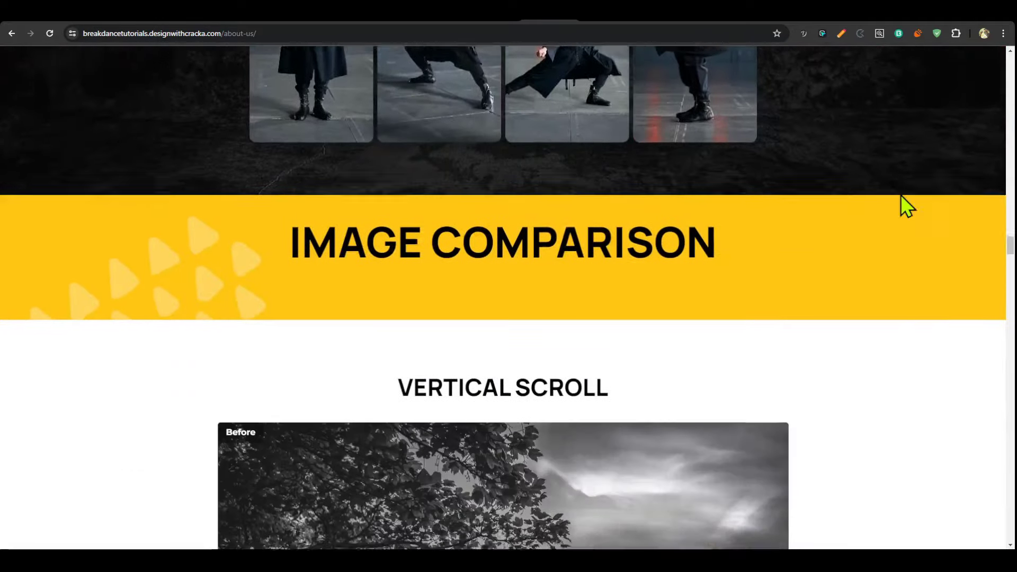
scroll(752, 192, "up", 5)
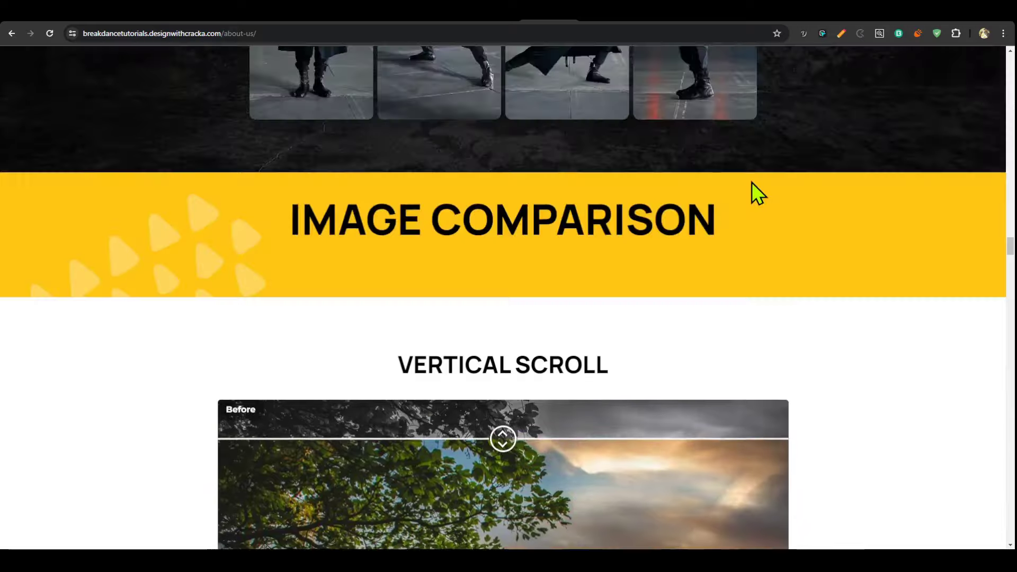
scroll(813, 257, "down", 6)
scroll(567, 305, "down", 9)
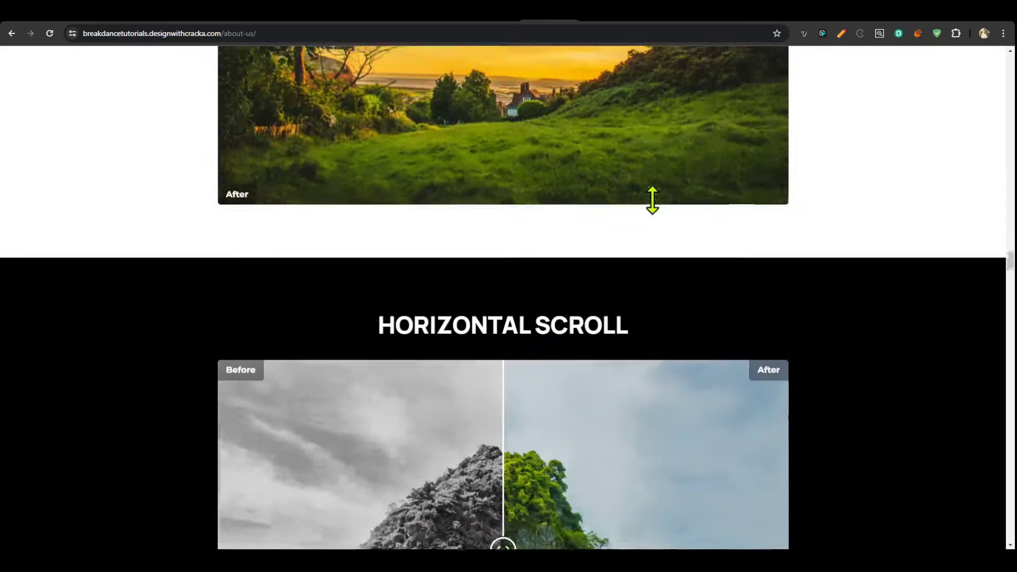
scroll(803, 266, "down", 7)
scroll(808, 251, "down", 4)
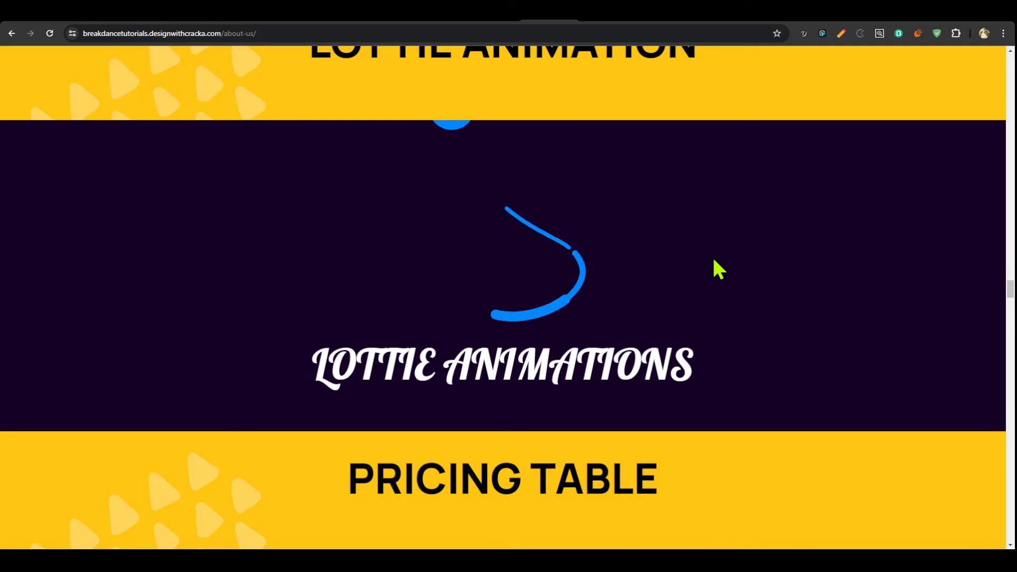
- Examine the pricing table, testimonial and form builder examples on the demo page
scroll(713, 260, "down", 9)
scroll(714, 259, "down", 3)
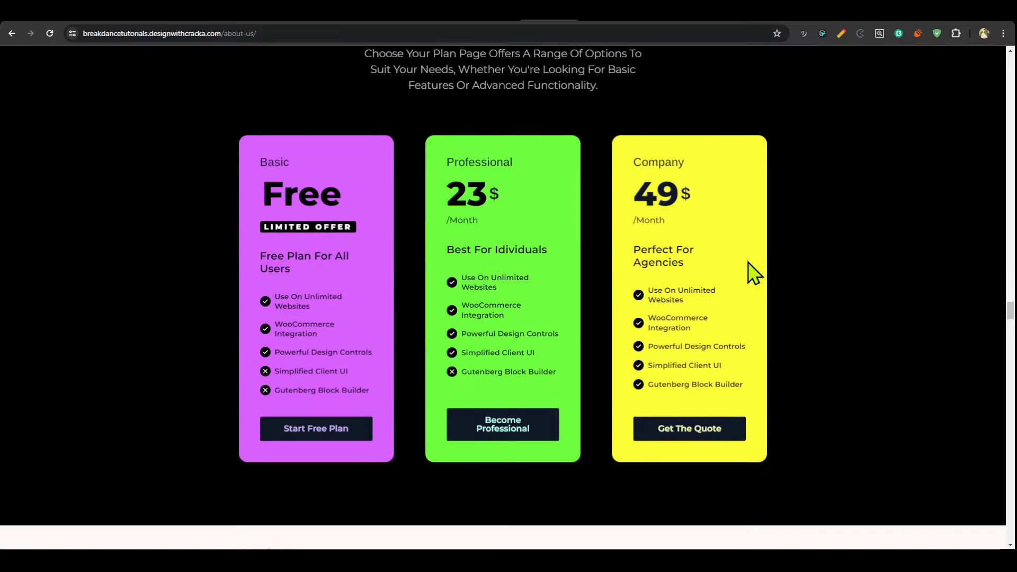
scroll(538, 300, "down", 15)
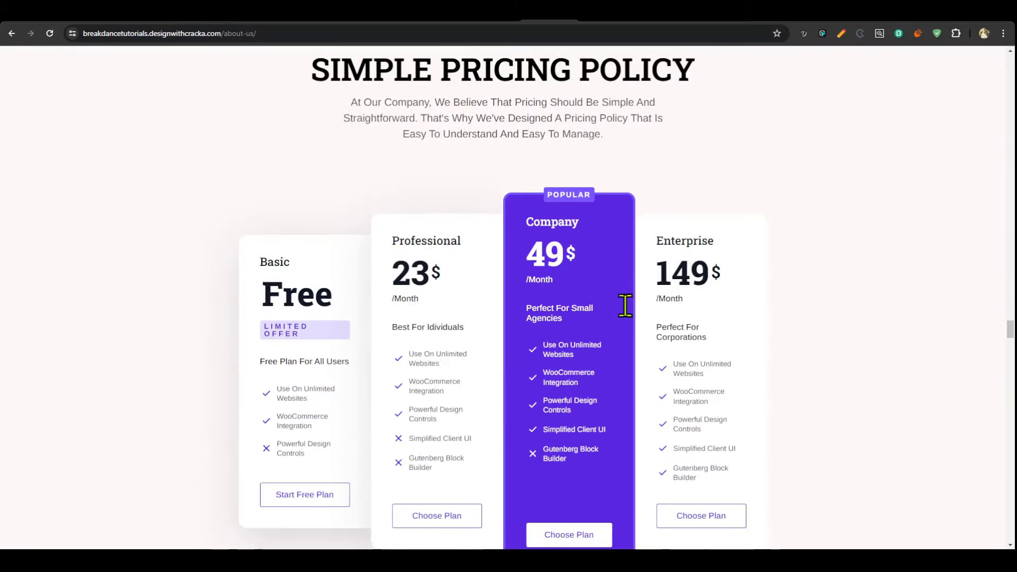
scroll(730, 313, "down", 12)
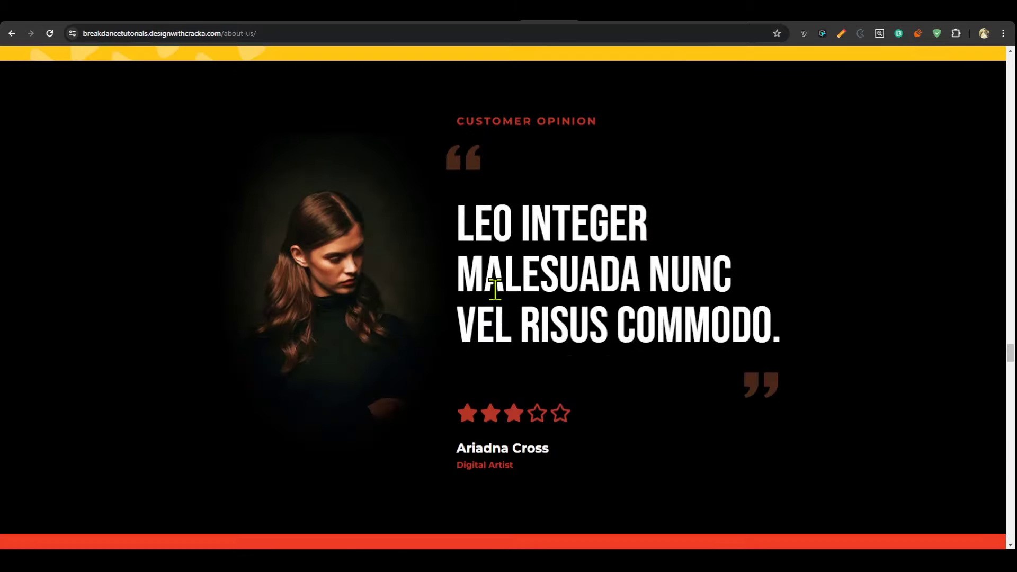
scroll(498, 302, "up", 3)
scroll(496, 294, "down", 7)
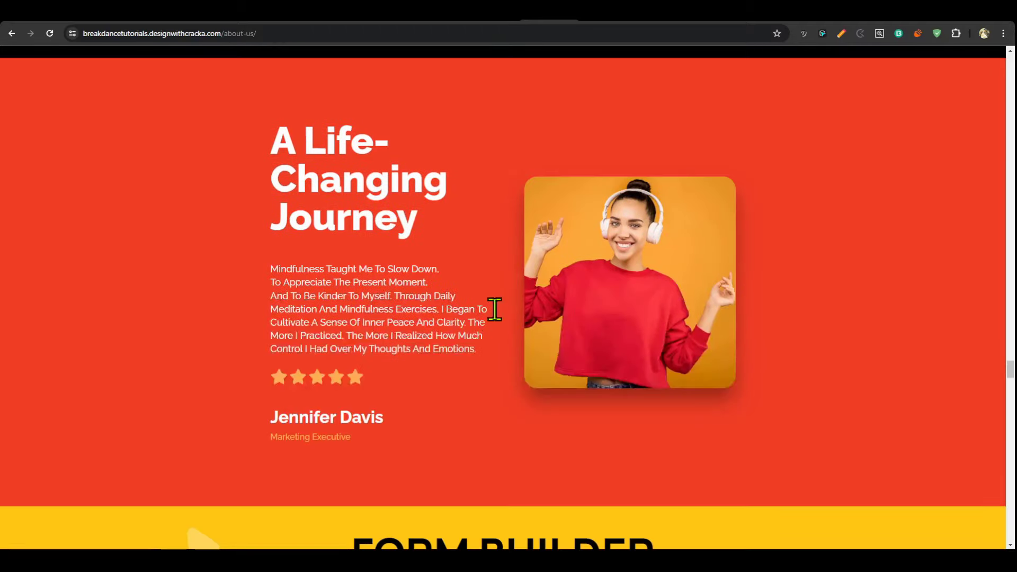
scroll(495, 311, "up", 9)
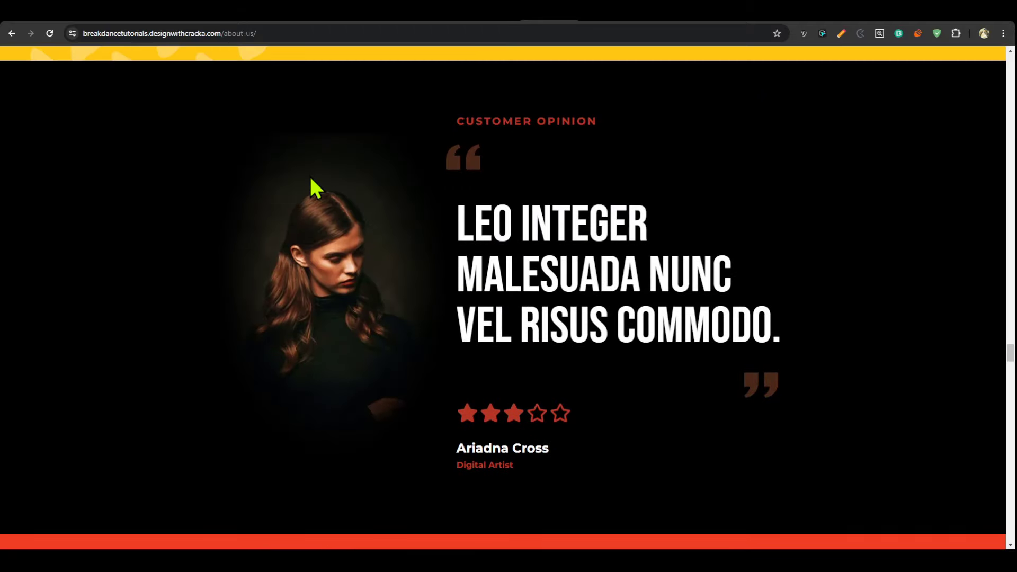
scroll(547, 335, "down", 8)
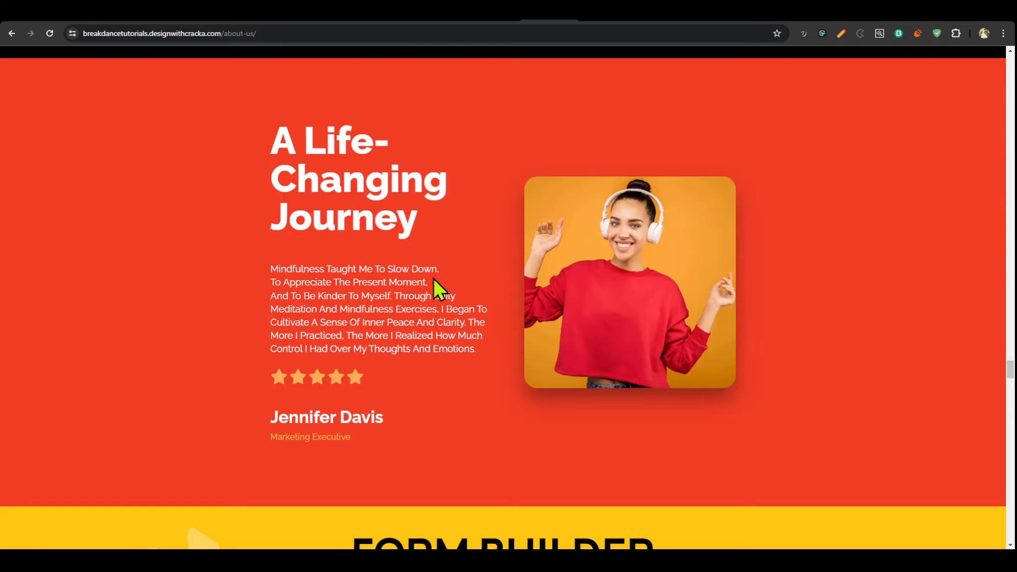
scroll(600, 263, "down", 7)
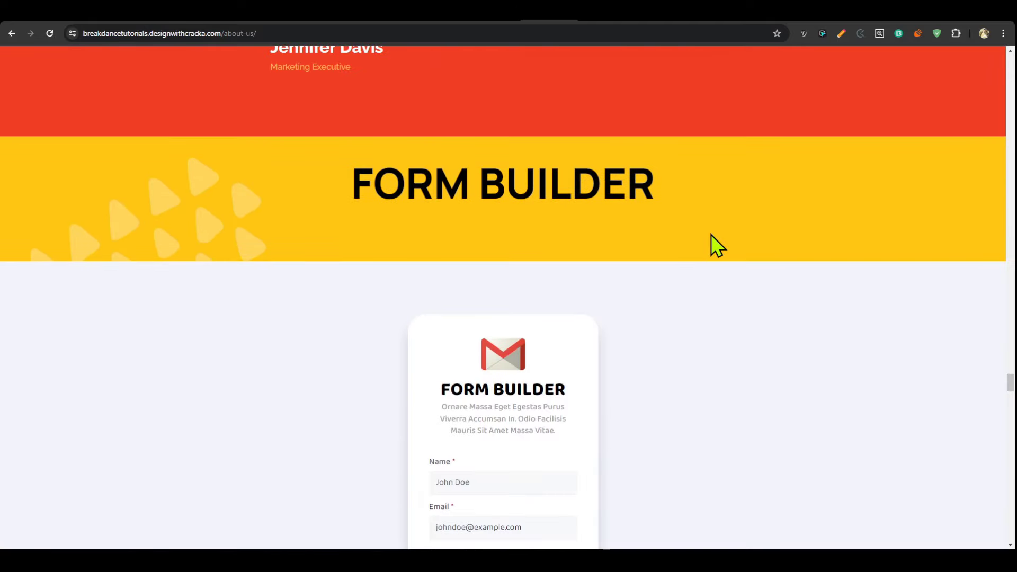
scroll(691, 207, "down", 4)
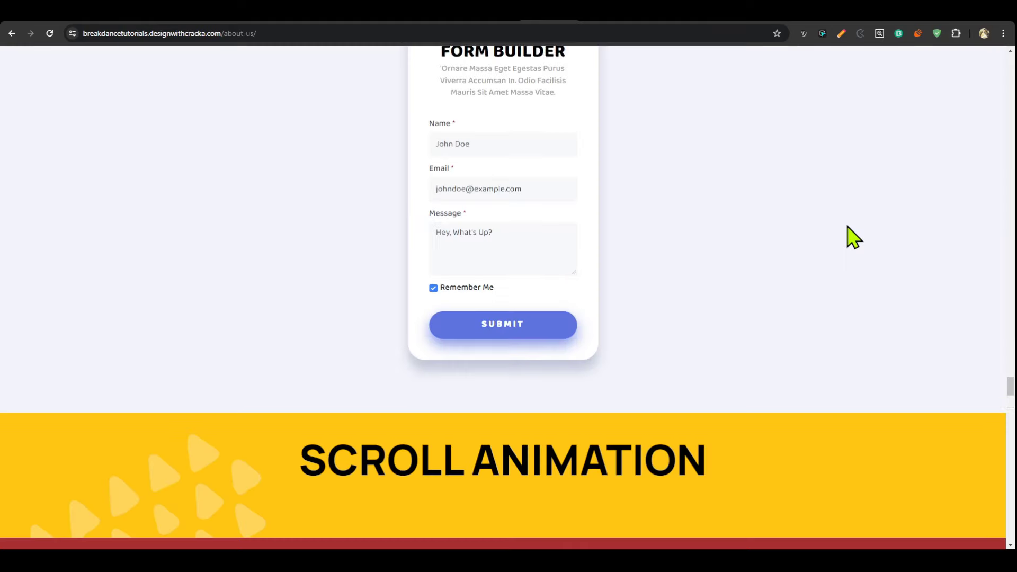
- Examine the scroll animation examples: rotating pizza, street fashion, before/after reveal, parallax background, opening gate and text animation
scroll(847, 226, "down", 7)
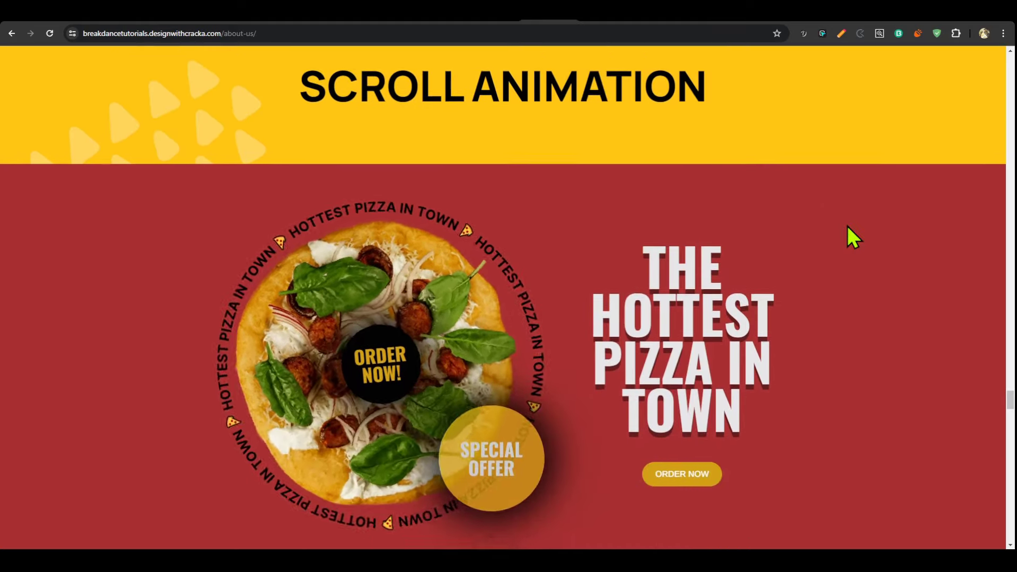
scroll(847, 226, "down", 7)
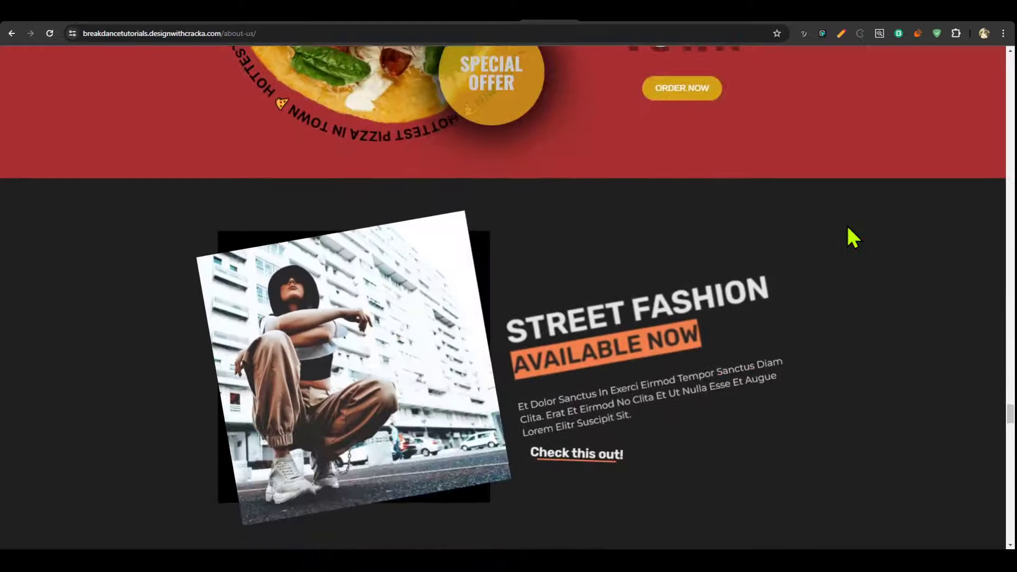
scroll(846, 224, "down", 9)
scroll(847, 223, "up", 4)
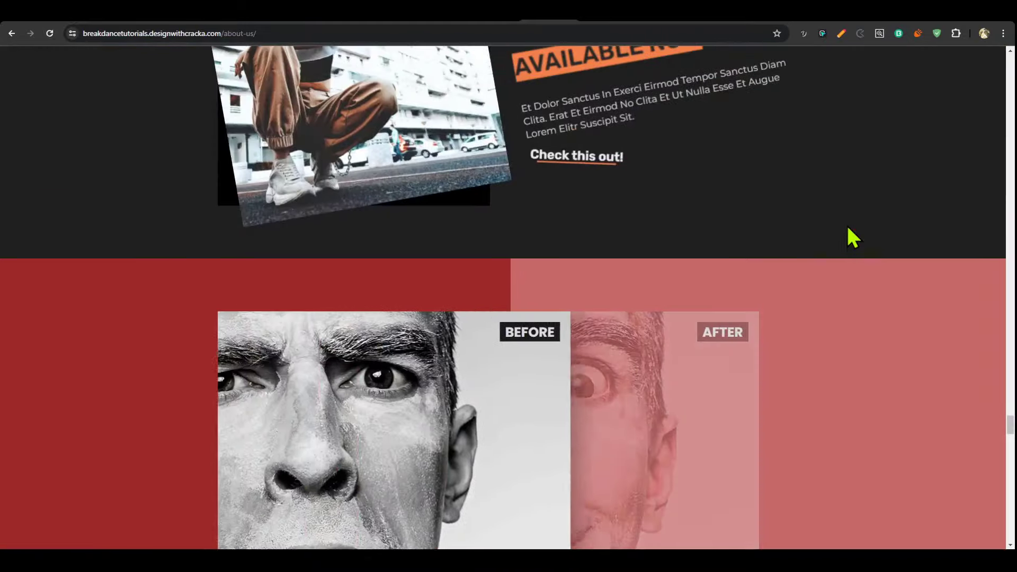
scroll(847, 223, "up", 5)
scroll(850, 227, "down", 15)
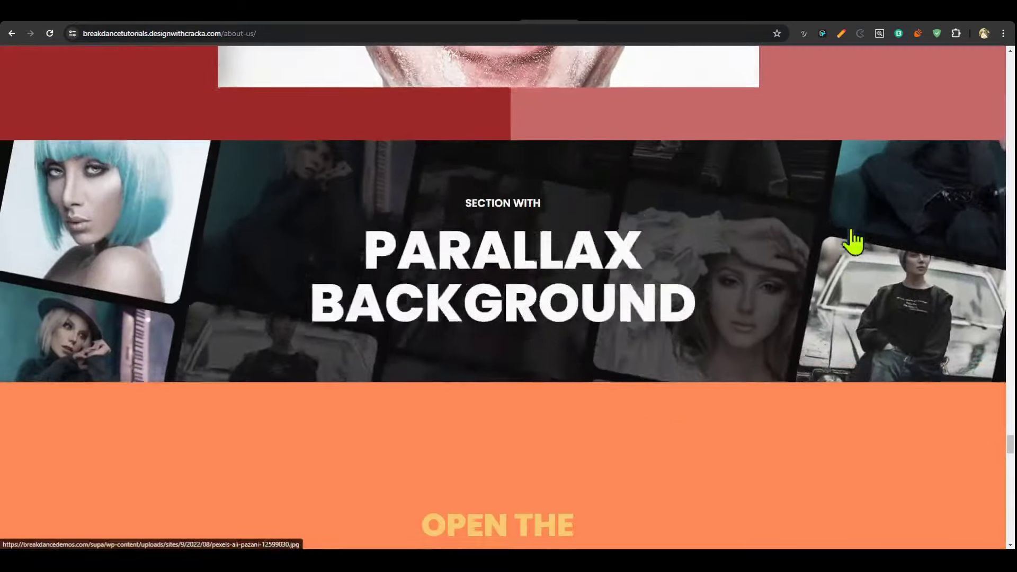
scroll(852, 238, "up", 2)
scroll(854, 241, "down", 3)
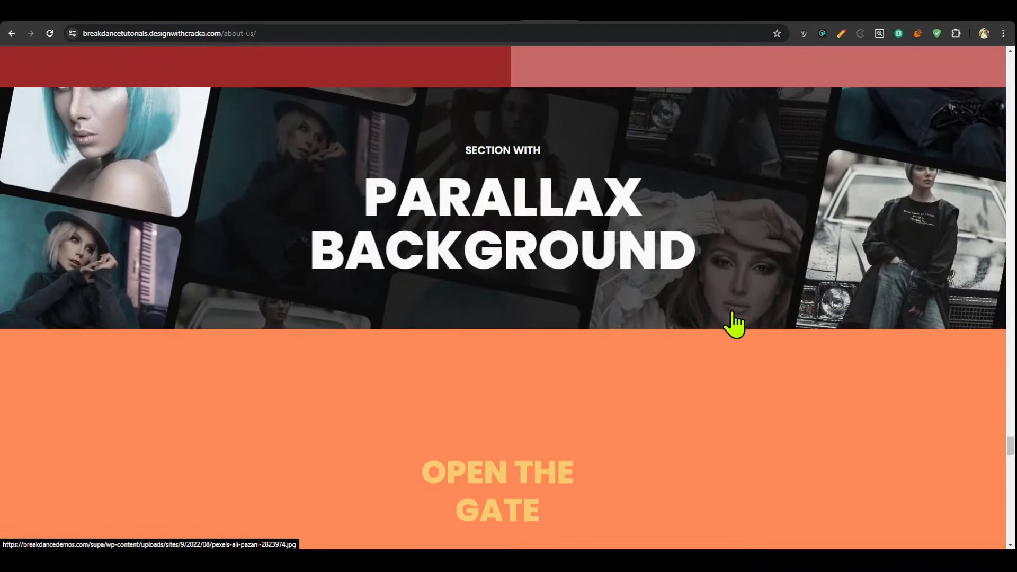
scroll(736, 331, "down", 4)
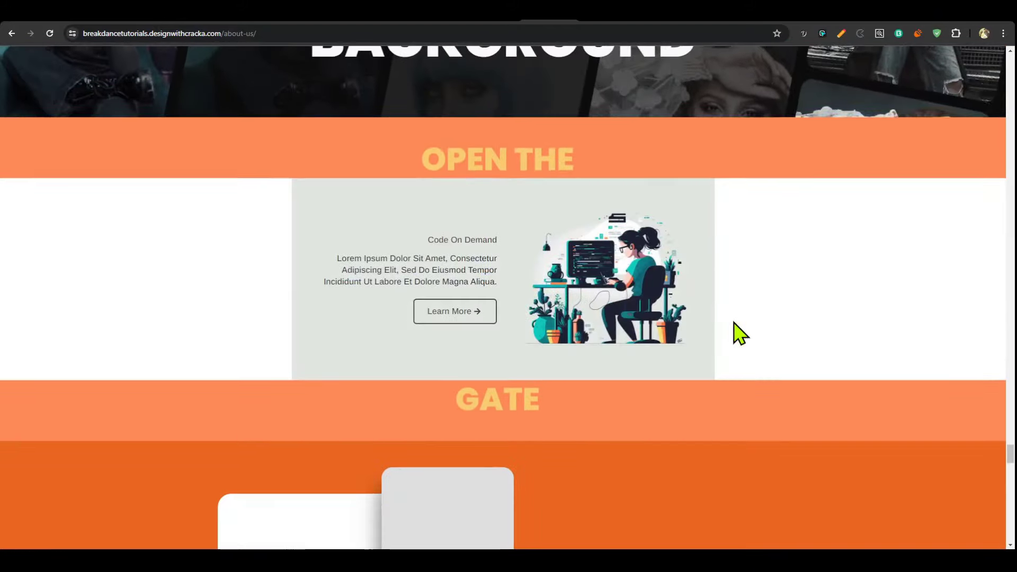
scroll(735, 323, "down", 15)
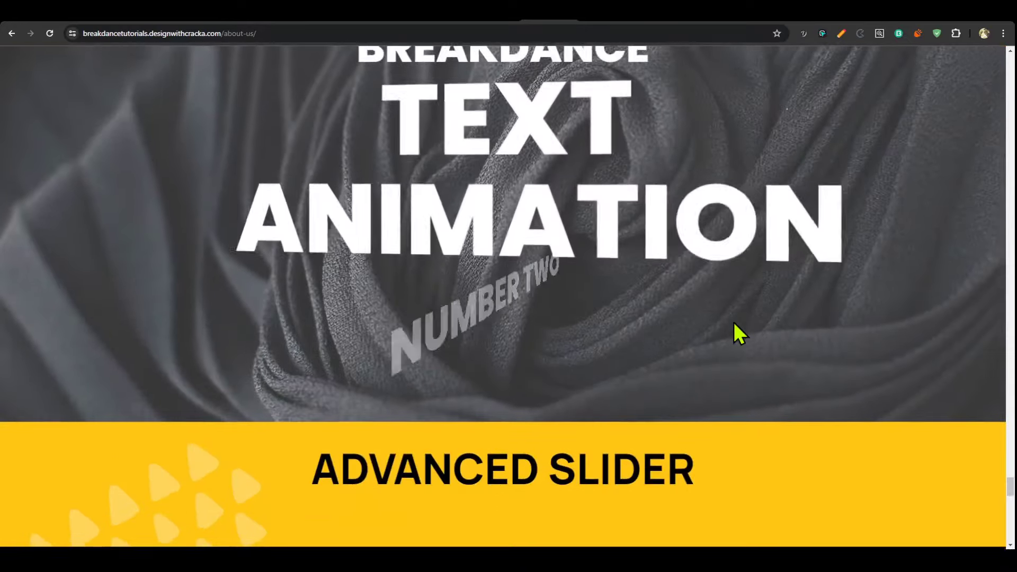
- In the Advanced Slider section, advance the car slider to the yellow car and cycle the background slider forward twice
scroll(735, 324, "down", 8)
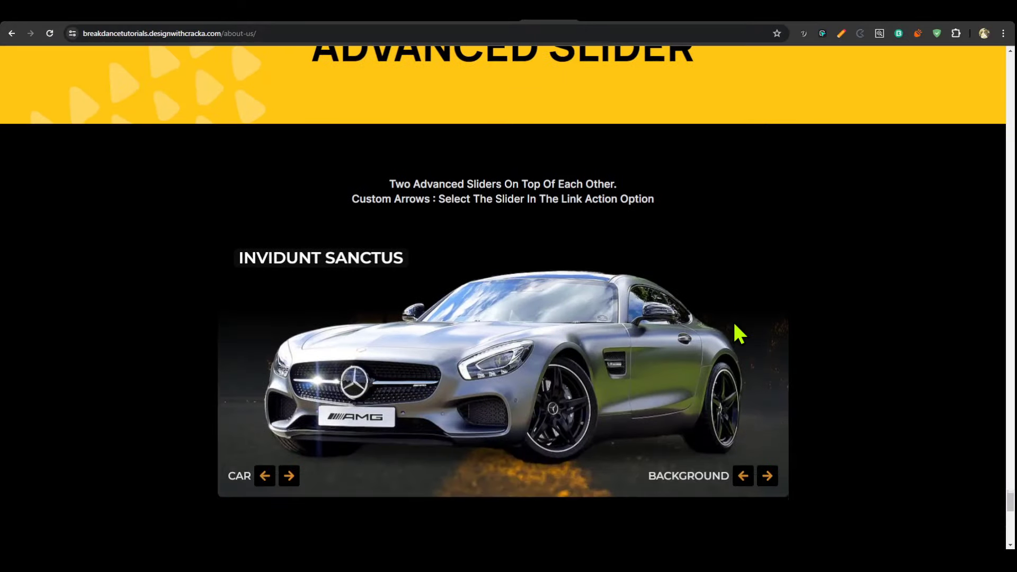
scroll(734, 324, "up", 2)
scroll(734, 324, "down", 3)
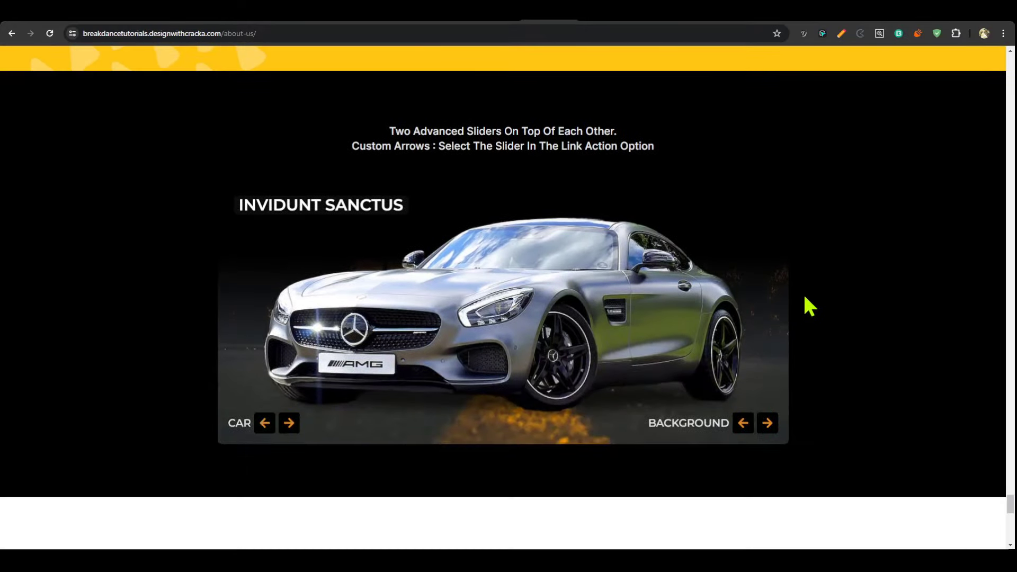
scroll(804, 298, "down", 1)
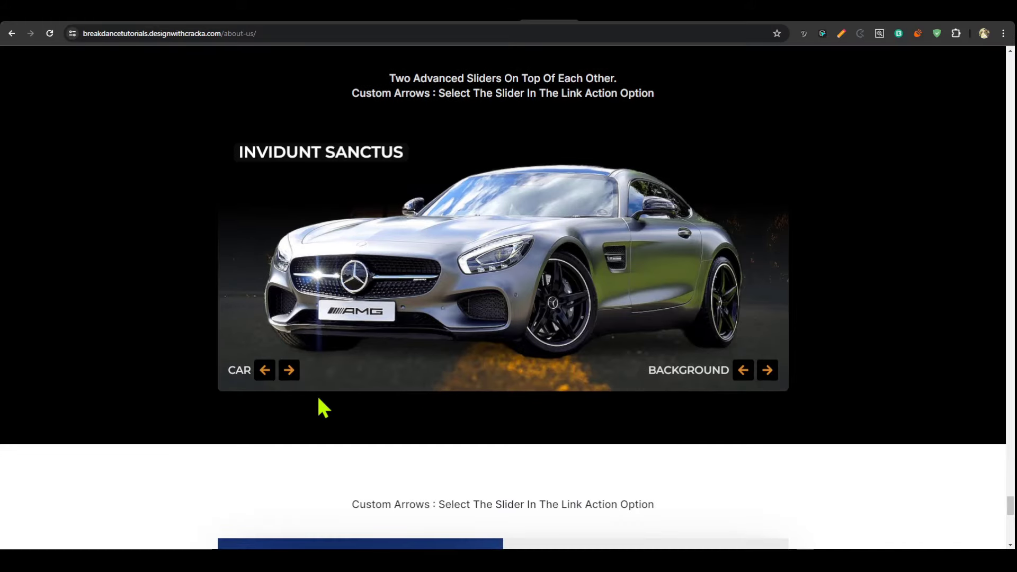
left_click(288, 371)
left_click(289, 371)
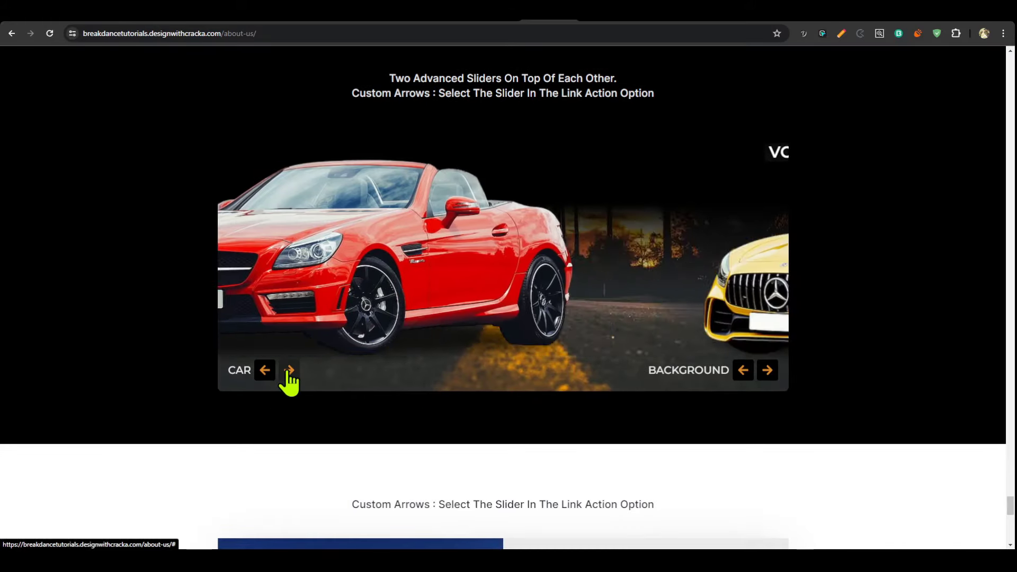
left_click(768, 371)
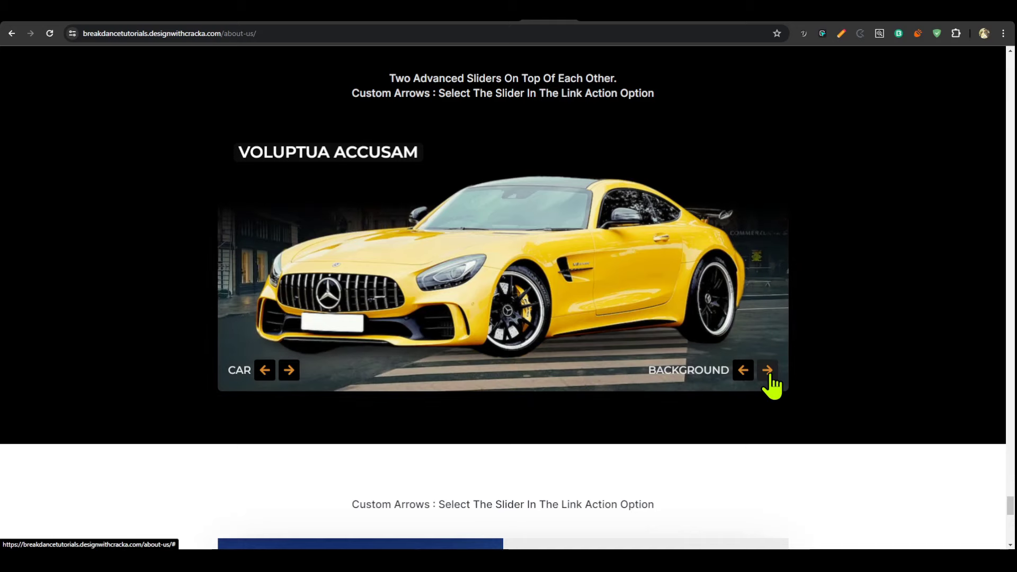
left_click(767, 370)
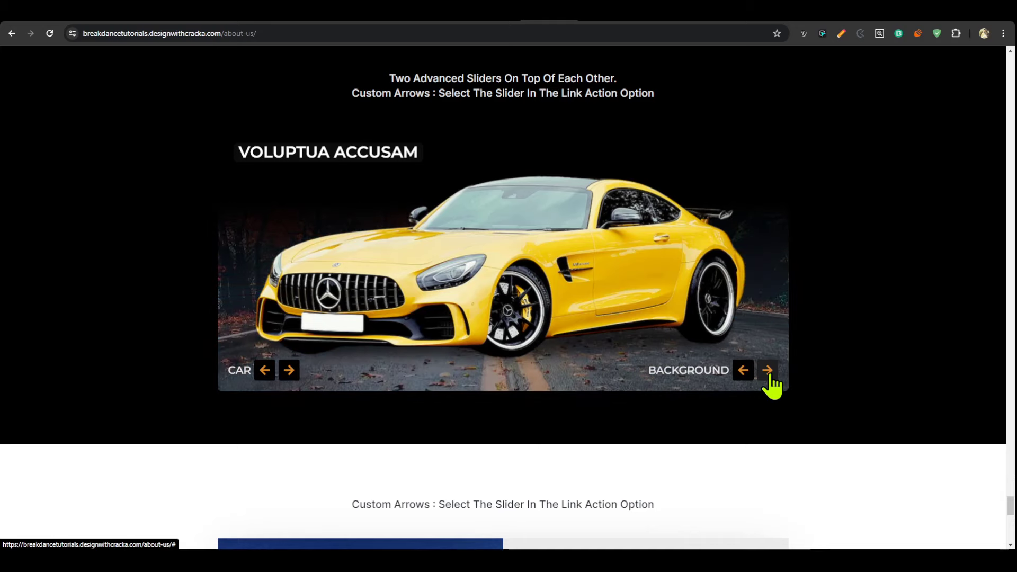
- Cycle the slider's cars and backgrounds independently in both directions, pairing the silver car with the night light-trail background
left_click(264, 371)
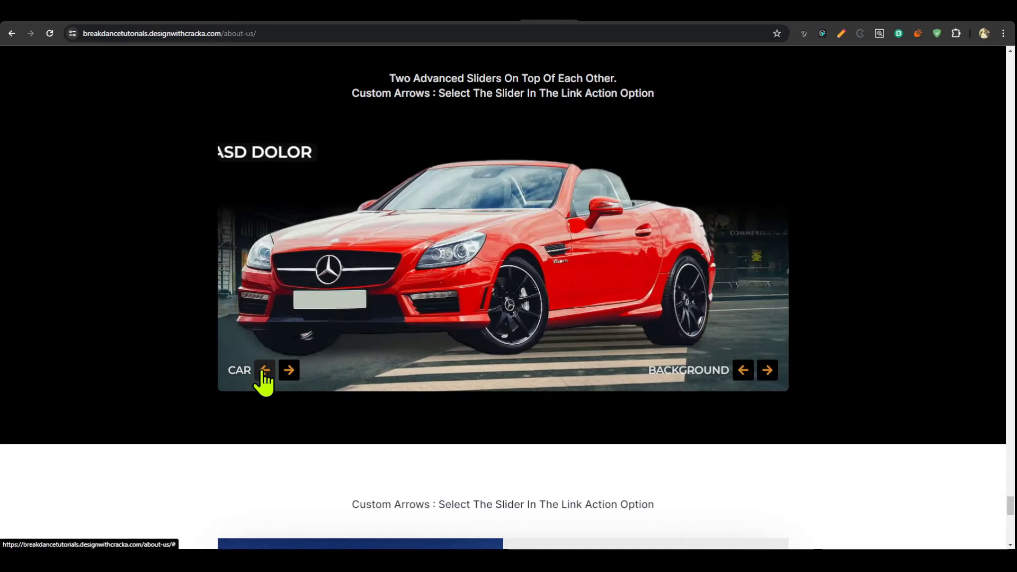
left_click(264, 371)
left_click(264, 371)
left_click(289, 371)
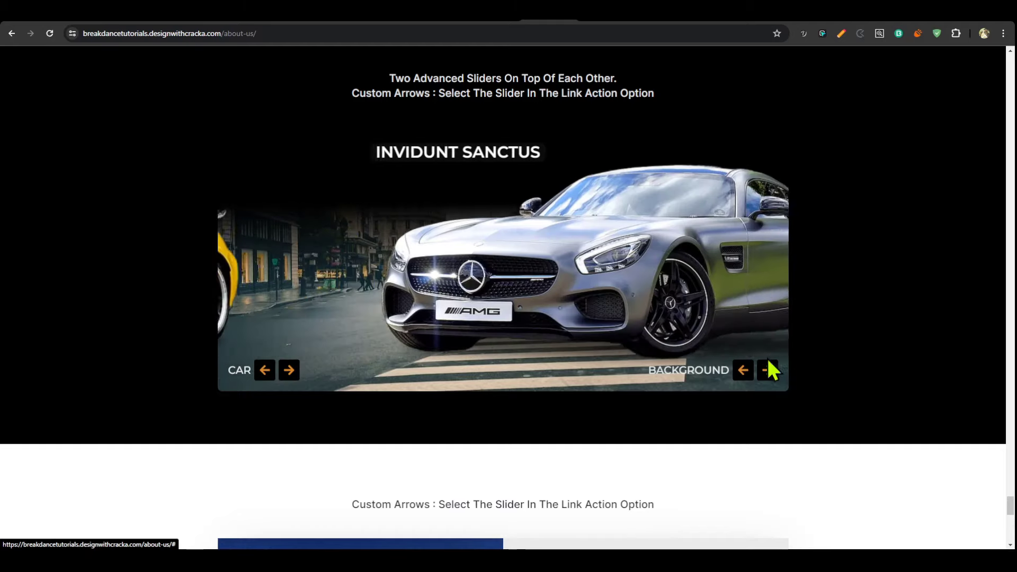
left_click(744, 371)
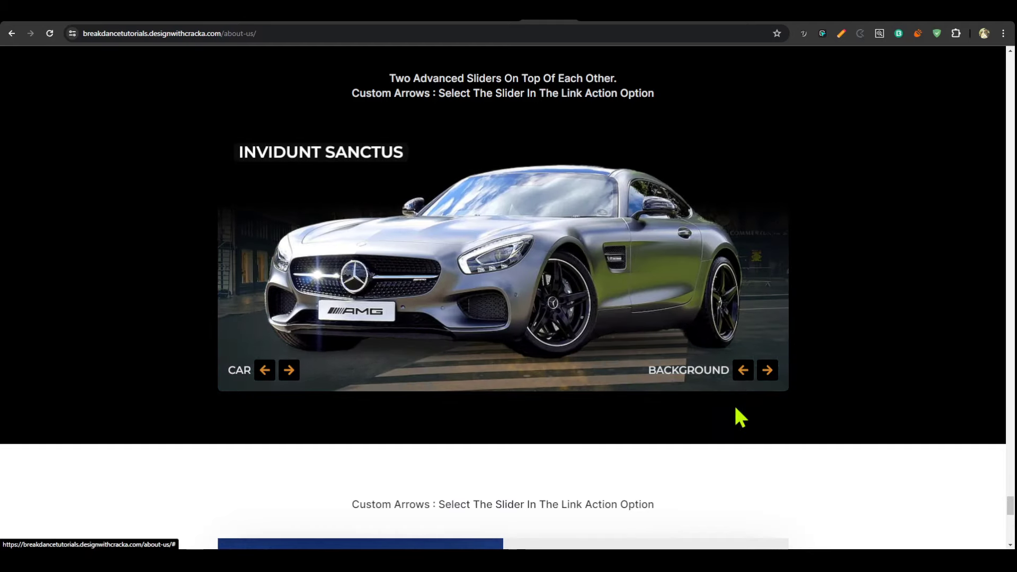
left_click(768, 371)
left_click(768, 371)
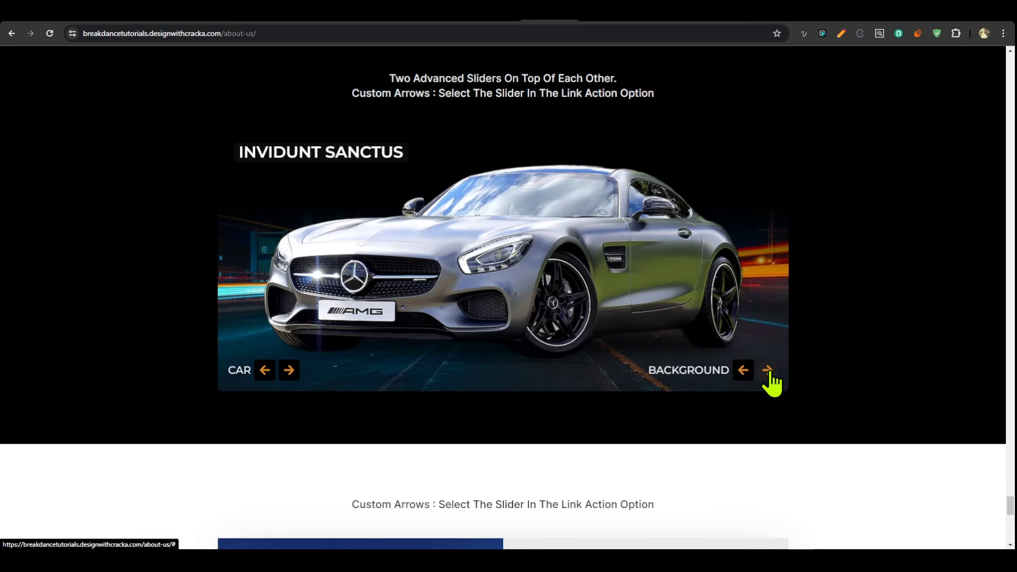
left_click(289, 373)
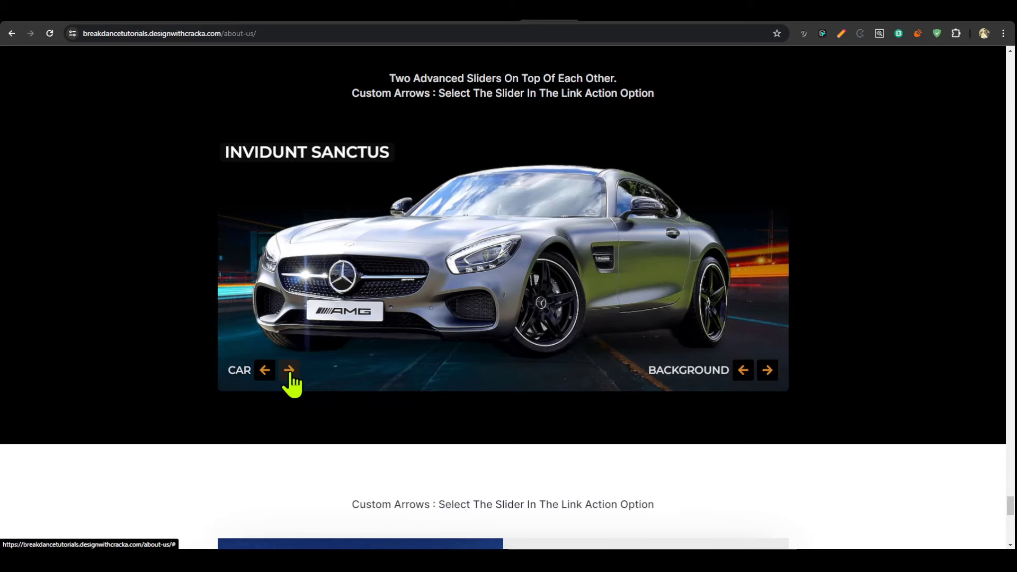
- Try the live car and background arrows once more, and select the background arrow icons in the page builder
left_click(289, 371)
left_click(743, 372)
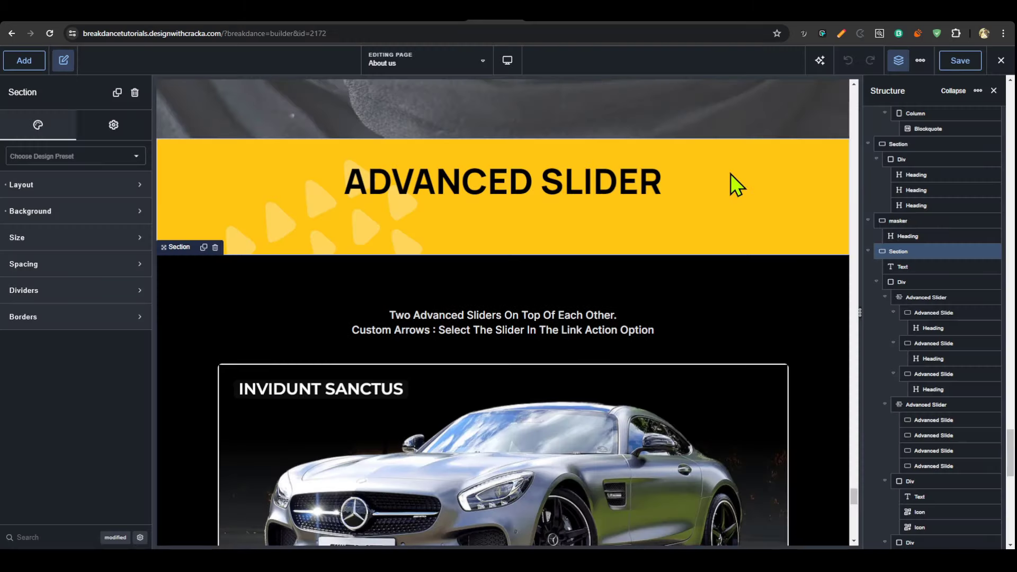
scroll(730, 174, "down", 3)
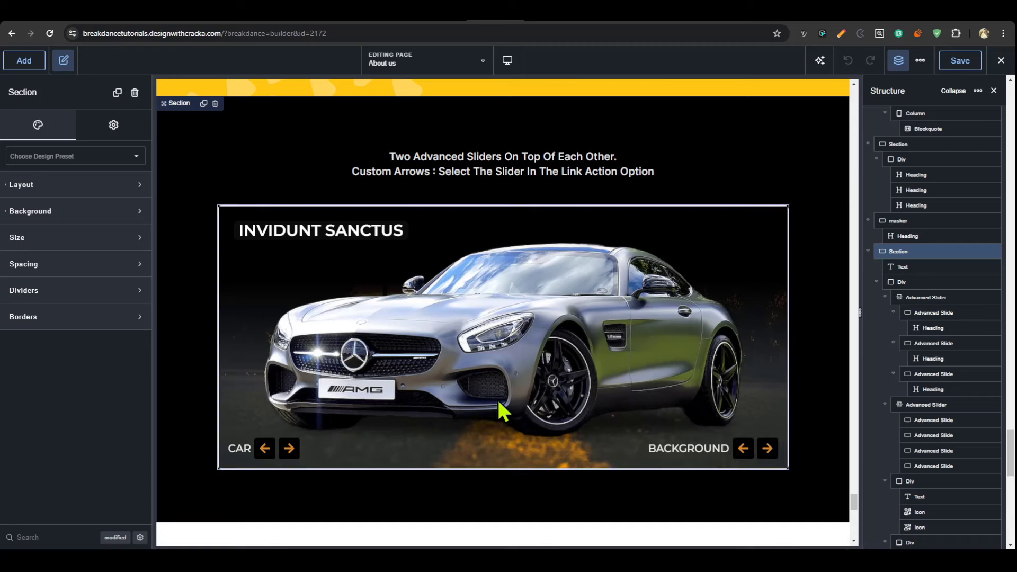
left_click(767, 449)
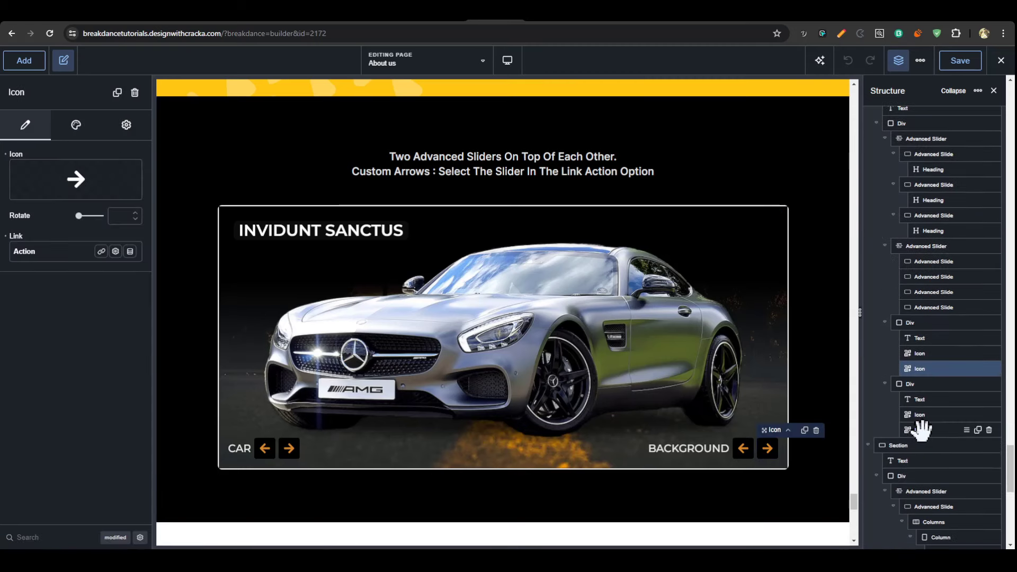
left_click(949, 353)
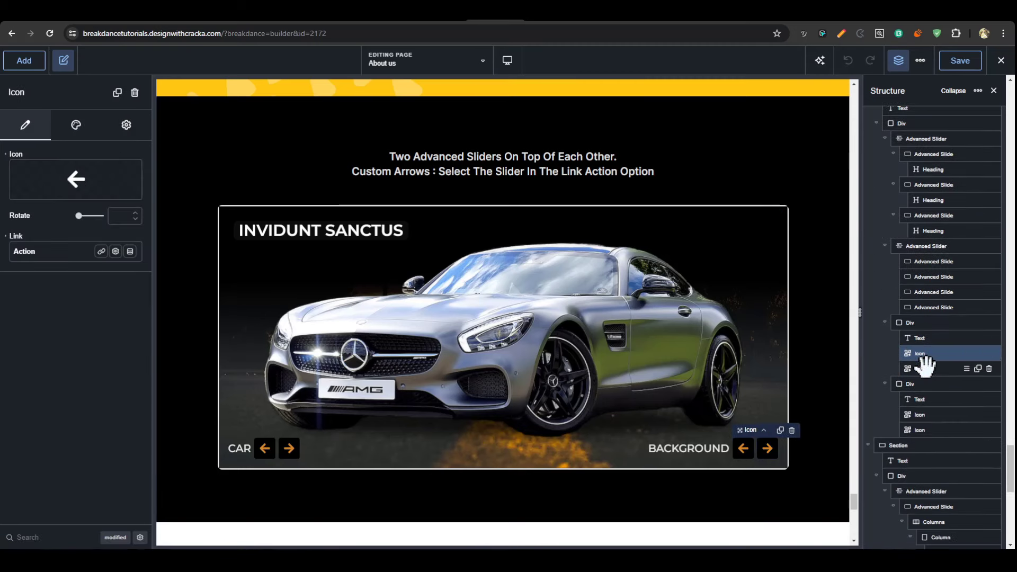
left_click(925, 365)
left_click(935, 356)
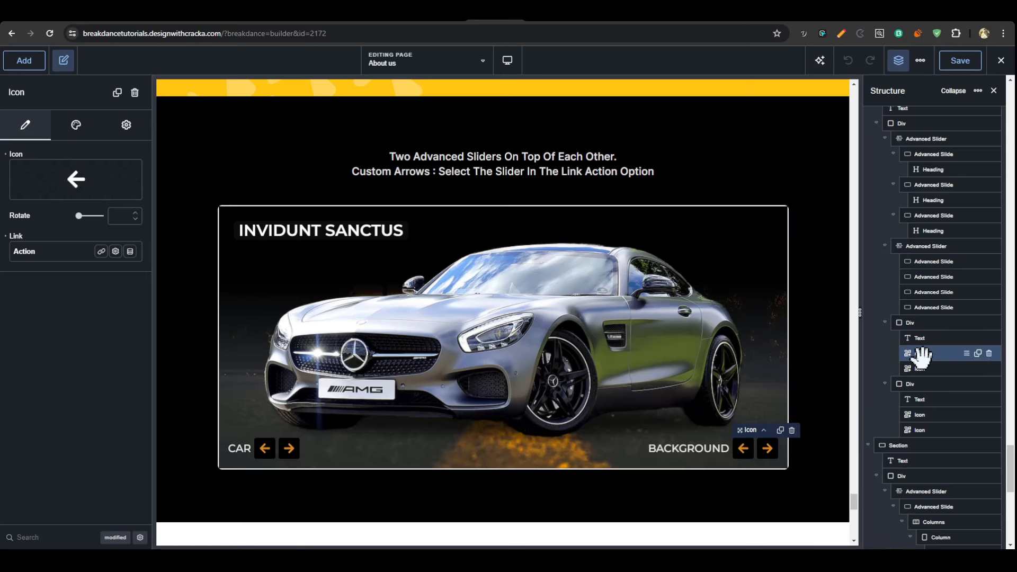
- Examine the link action settings of the background's previous arrow, including the action type, slider and slide action choices
left_click(59, 257)
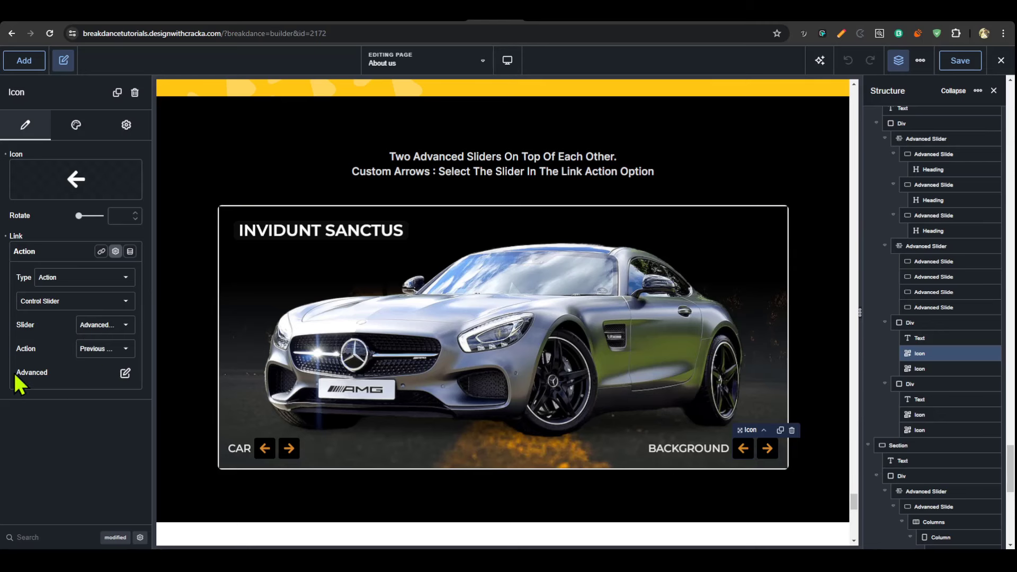
left_click(83, 307)
left_click(46, 406)
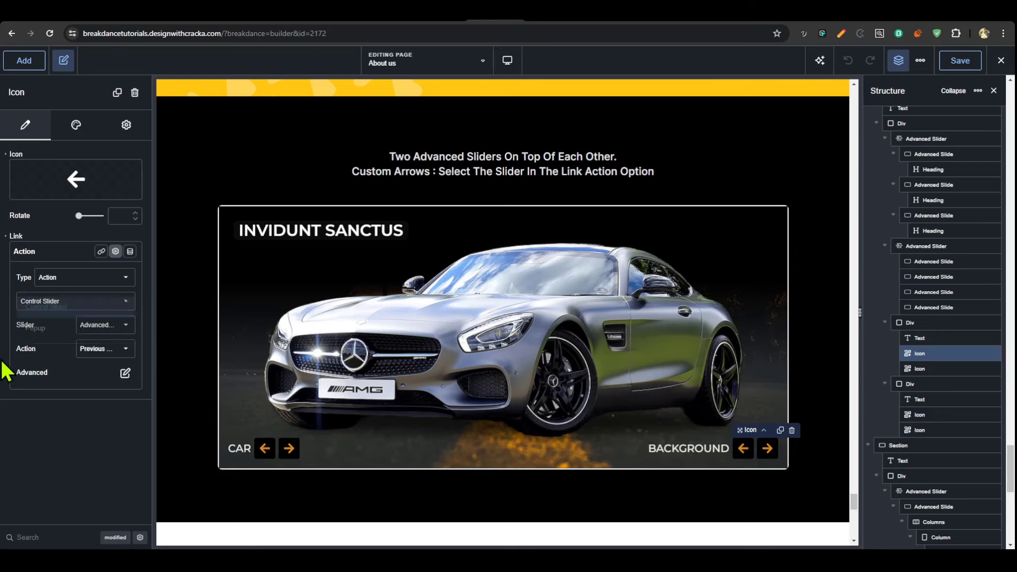
left_click(105, 328)
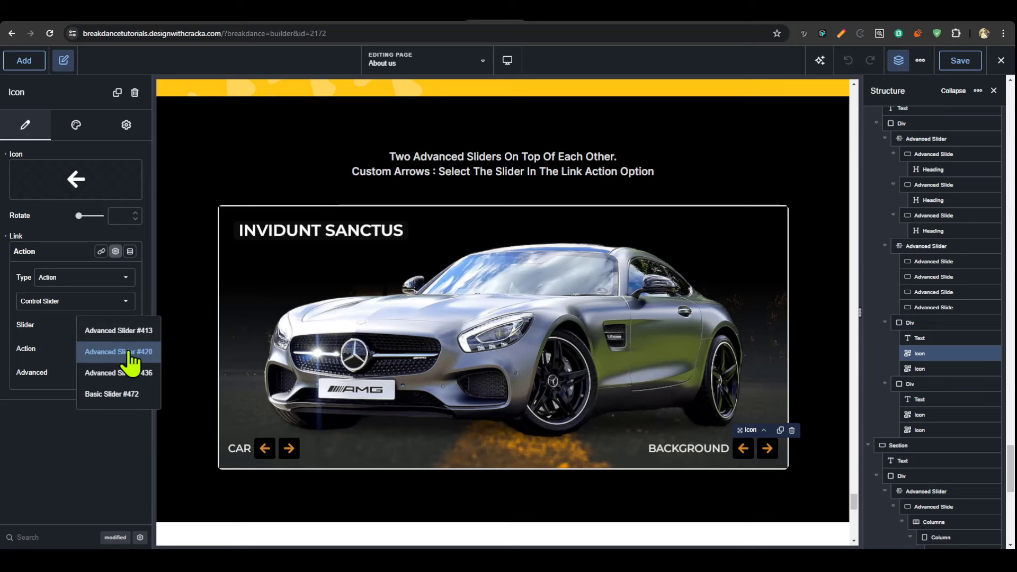
left_click(37, 429)
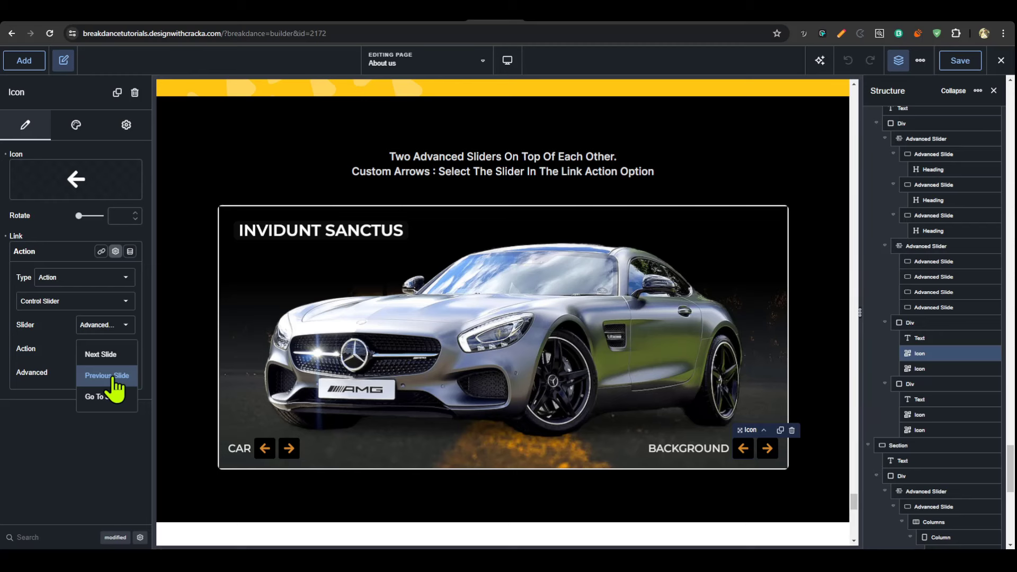
- Examine the link action of the background's next arrow and reselect both background arrow icons
left_click(917, 367)
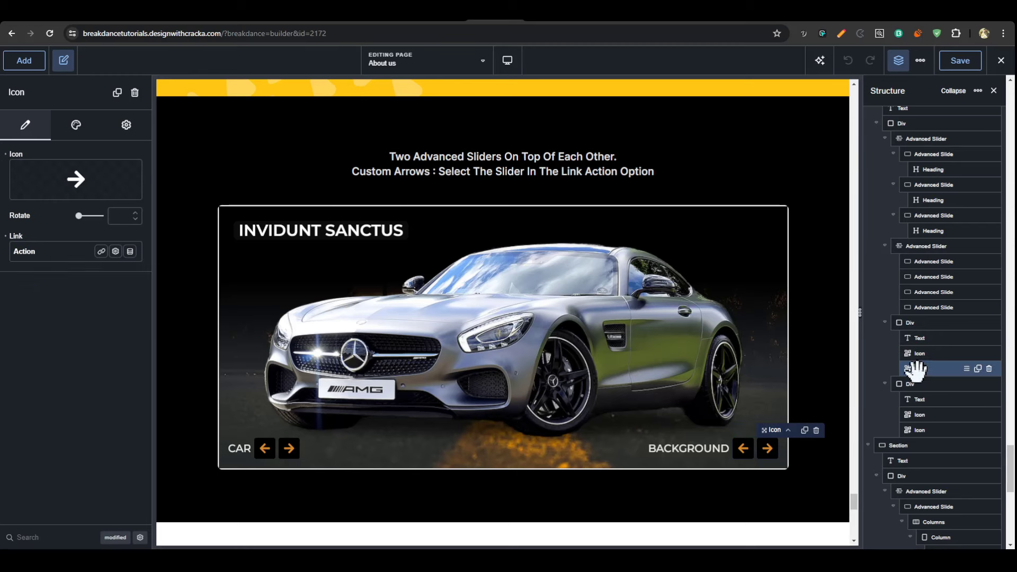
left_click(91, 246)
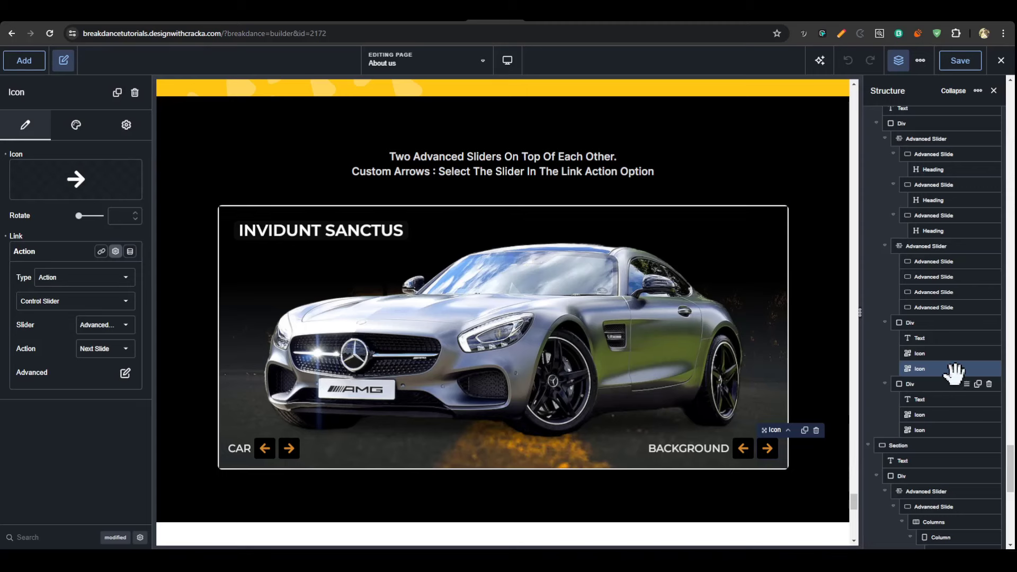
left_click(927, 354)
left_click(927, 369)
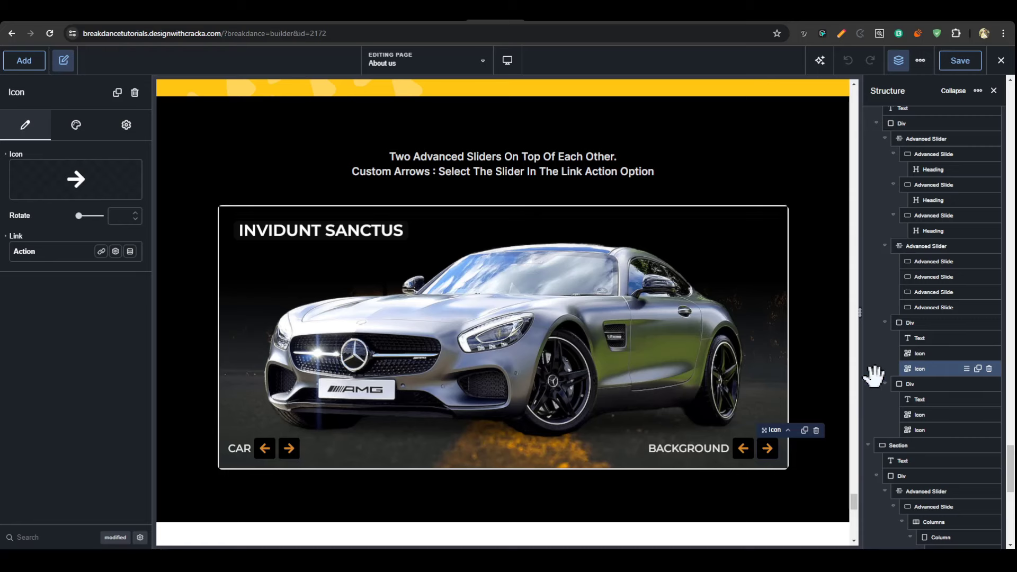
- Select the car's next and previous arrow icons and compare them with the background arrow icons
left_click(290, 449)
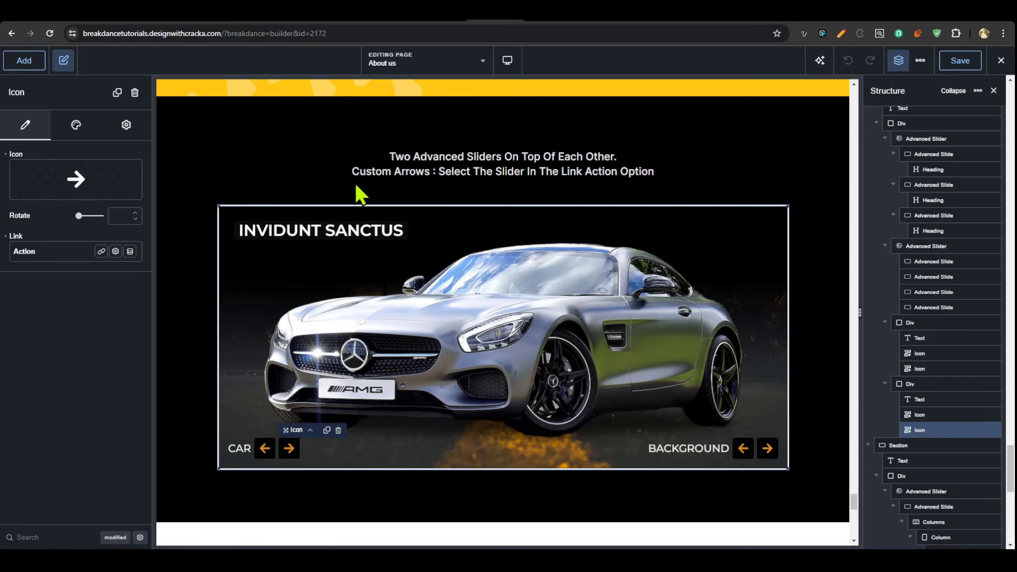
left_click(264, 451)
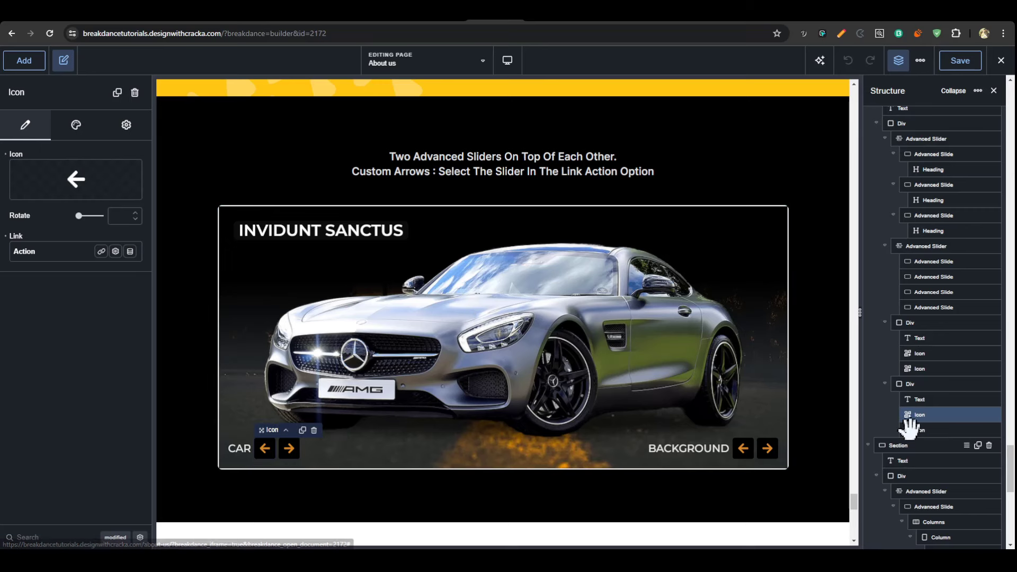
left_click(924, 368)
left_click(924, 354)
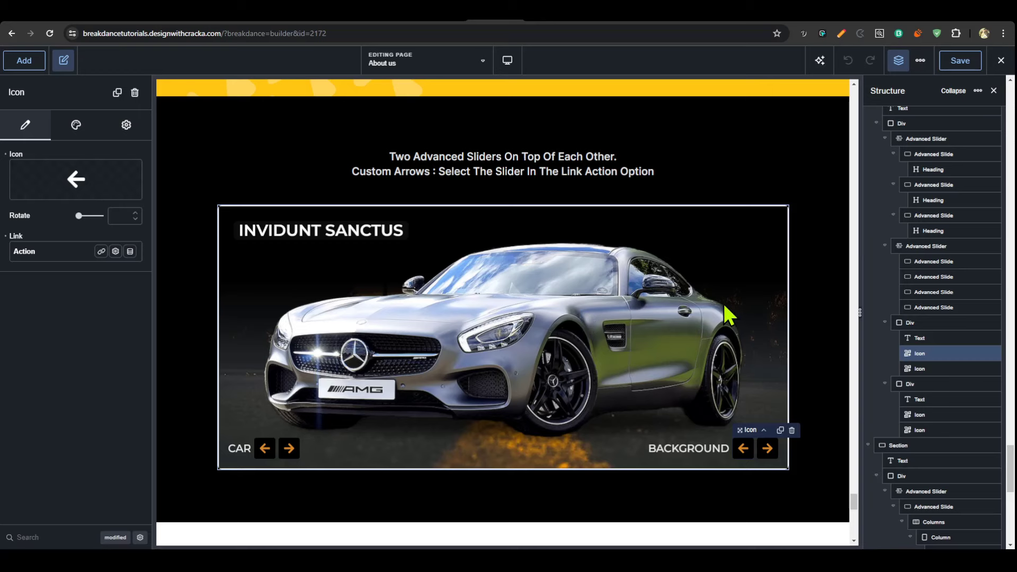
left_click(925, 430)
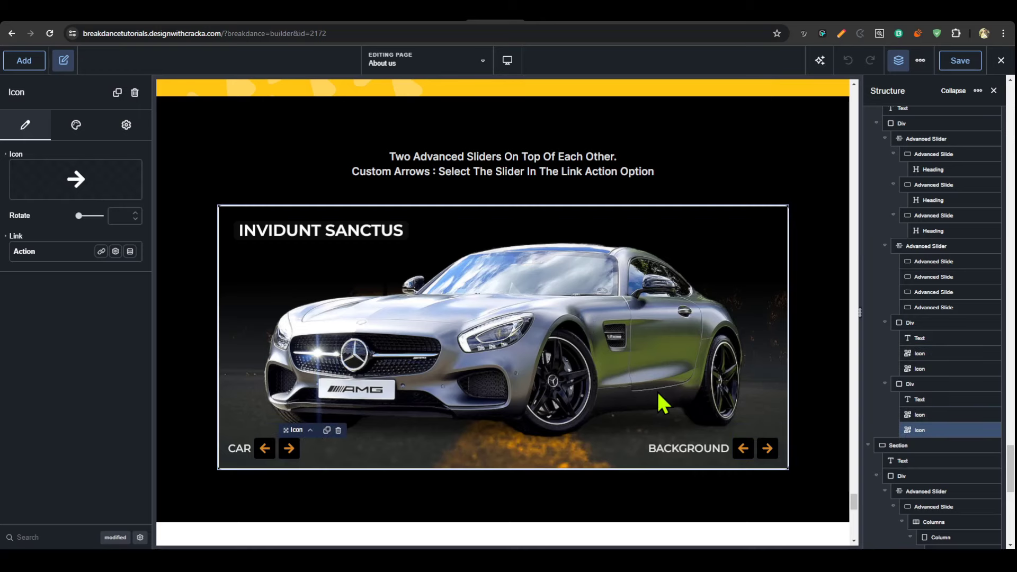
- Review the desert road slider section and select its custom previous and next arrow icons
scroll(729, 371, "down", 8)
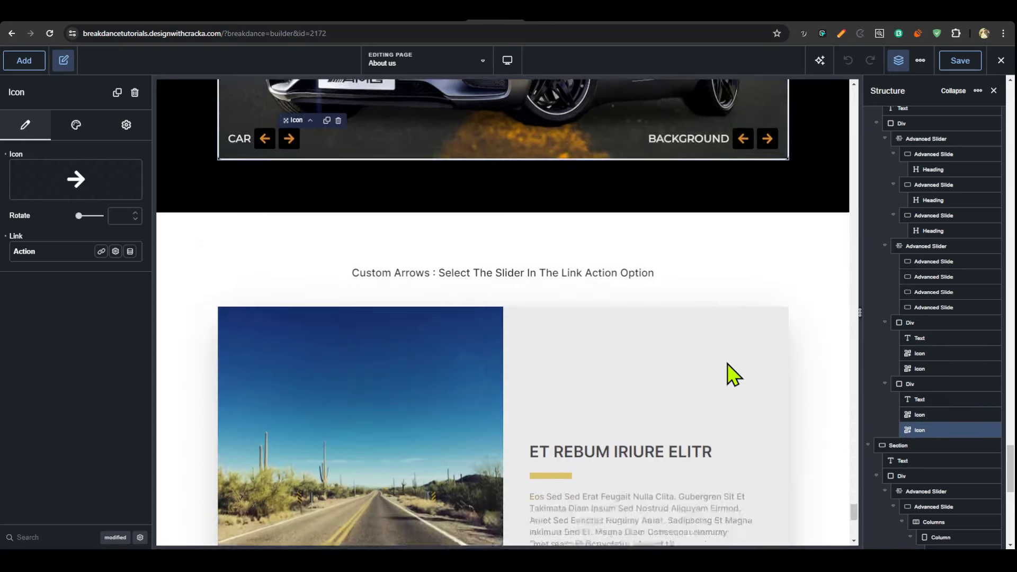
scroll(726, 363, "up", 2)
scroll(670, 352, "down", 5)
scroll(669, 356, "up", 3)
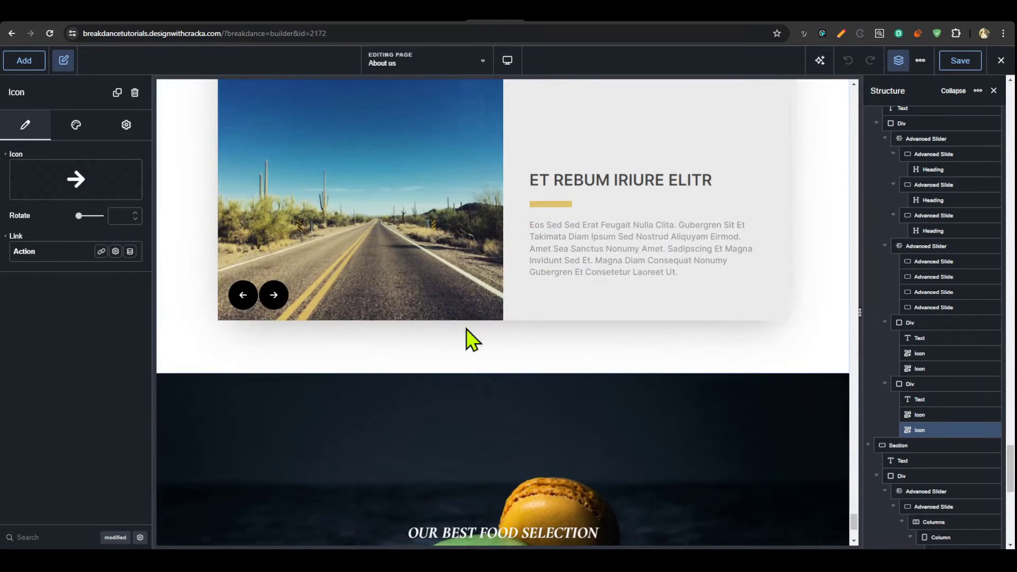
left_click(273, 298)
left_click(235, 299)
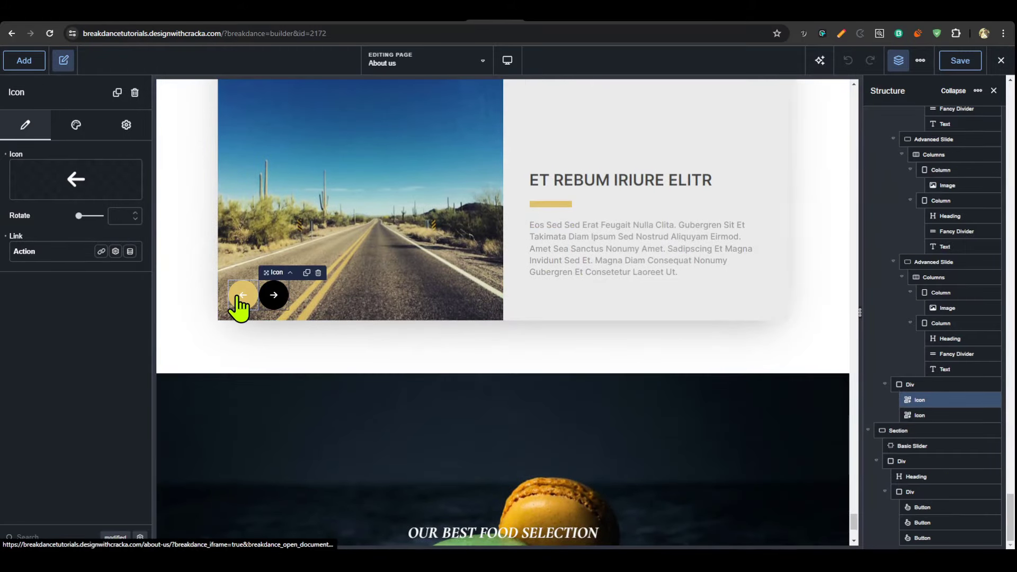
left_click(272, 296)
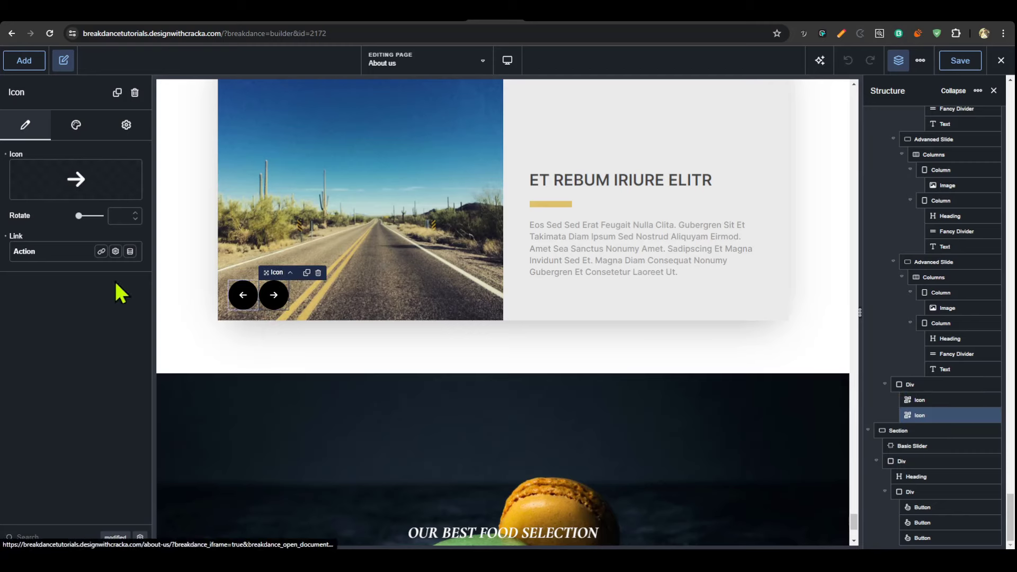
left_click(269, 294)
scroll(582, 323, "up", 3)
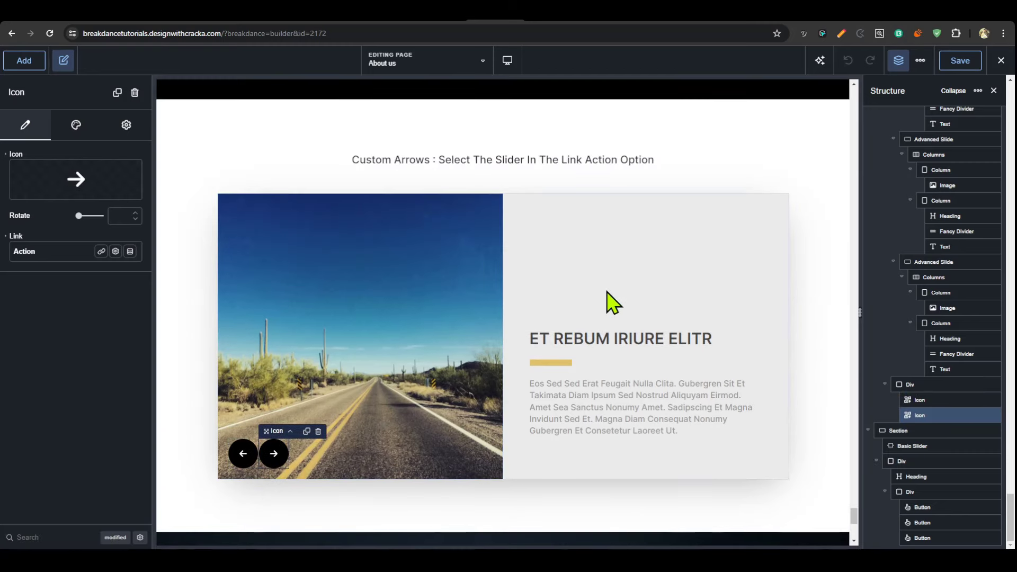
- Select the MACARON button in the food selection slider and view that section on the live page
scroll(615, 297, "down", 5)
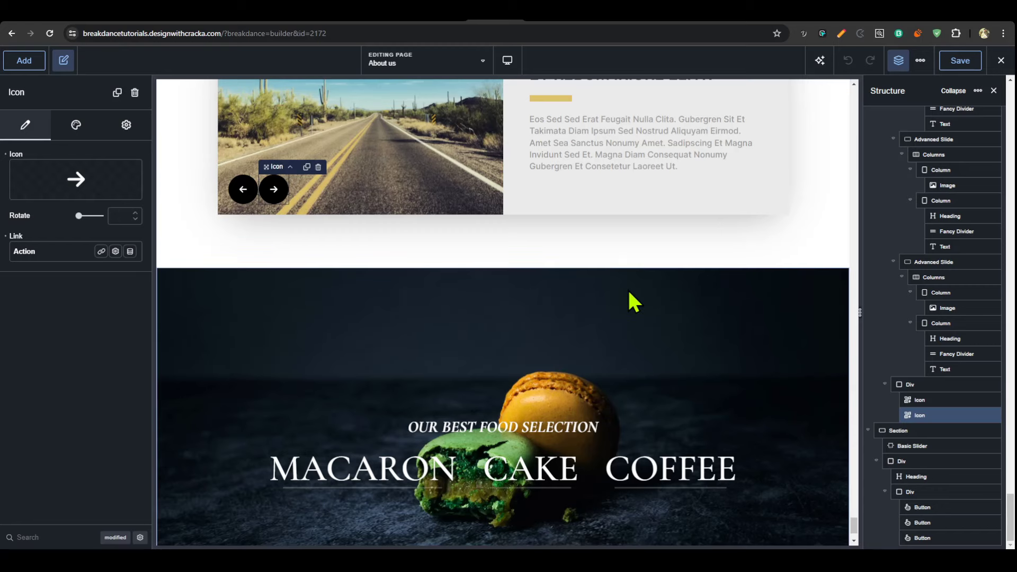
scroll(665, 290, "down", 2)
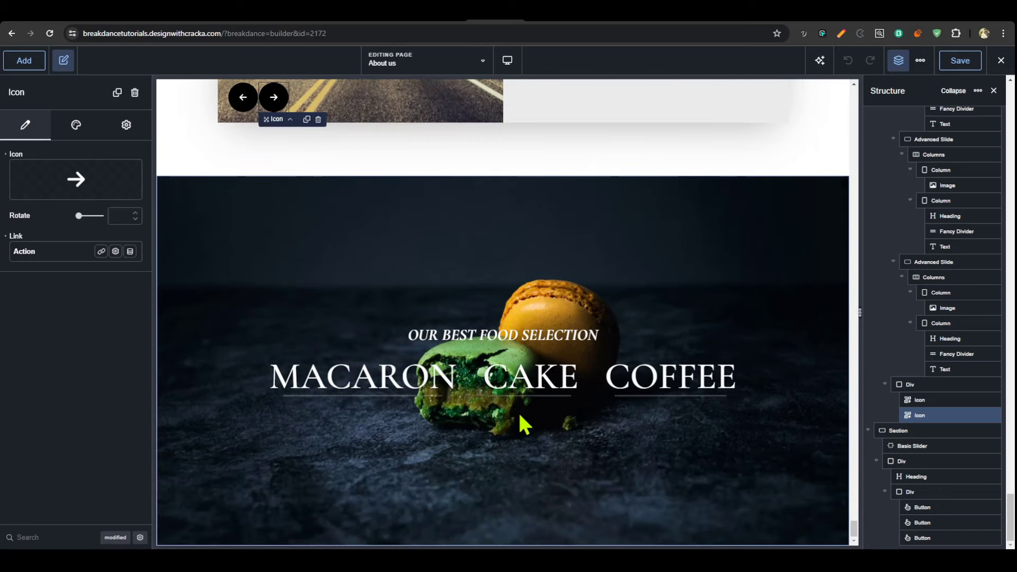
left_click(365, 383)
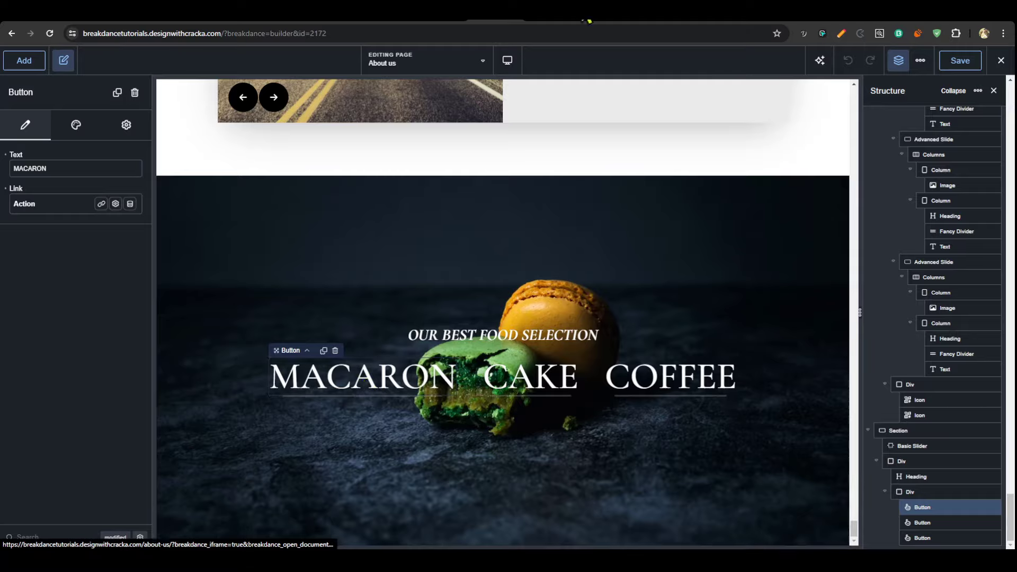
left_click(545, 7)
scroll(651, 270, "down", 13)
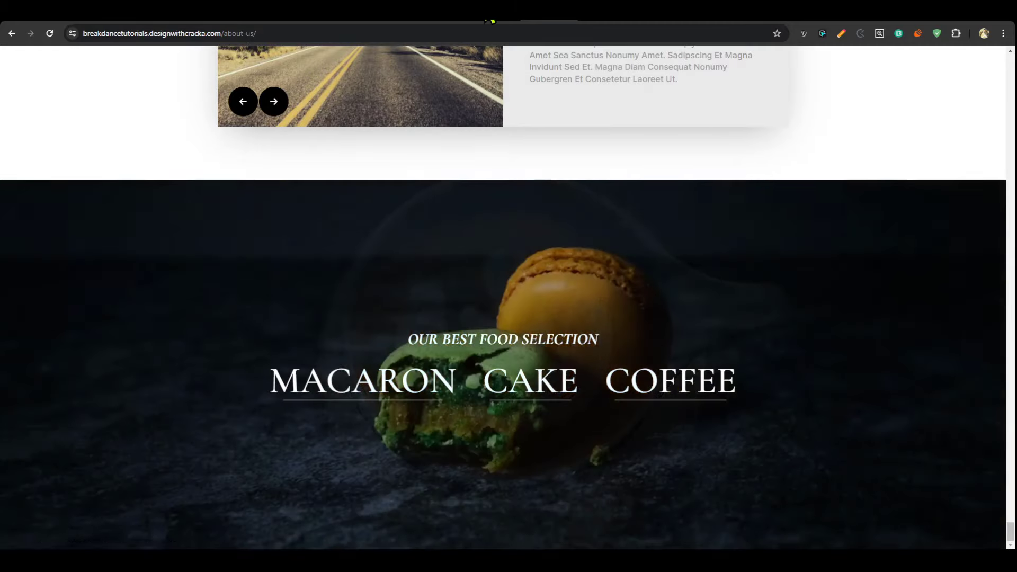
left_click(490, 20)
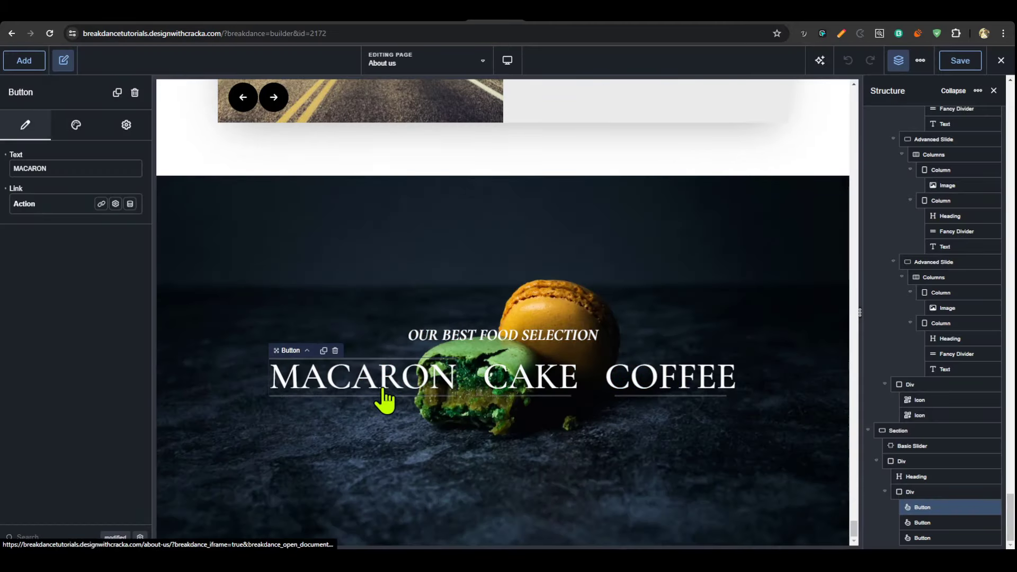
- Examine the MACARON button's link action, reviewing the slider choices and keeping the action on Go To Slide
left_click(922, 523)
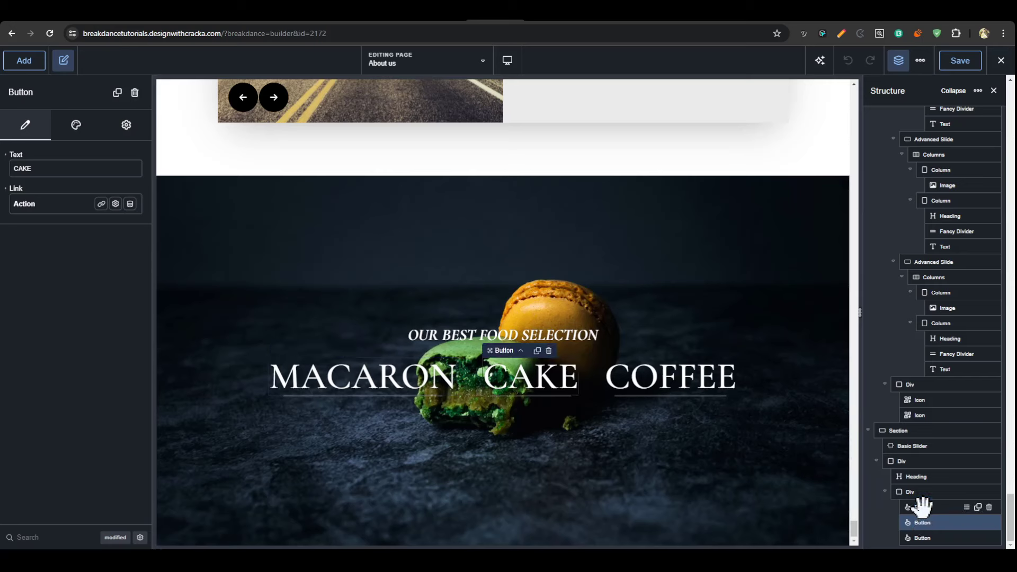
left_click(920, 492)
left_click(926, 507)
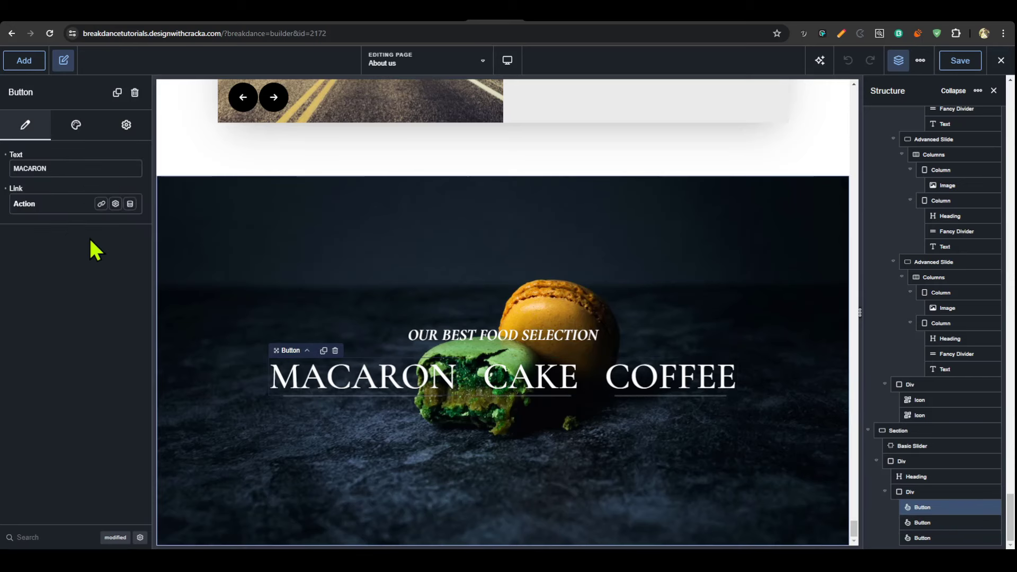
left_click(98, 280)
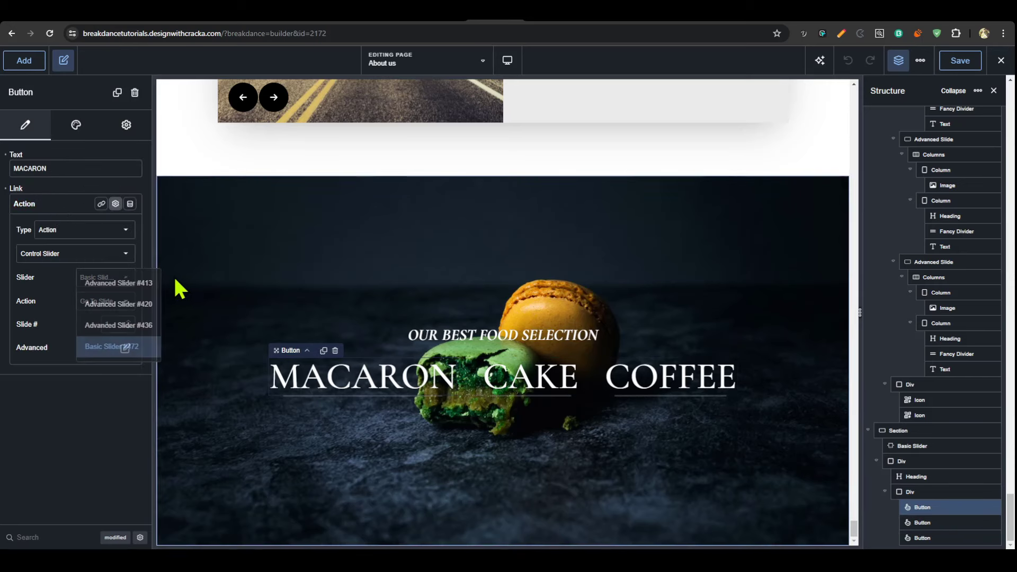
left_click(24, 276)
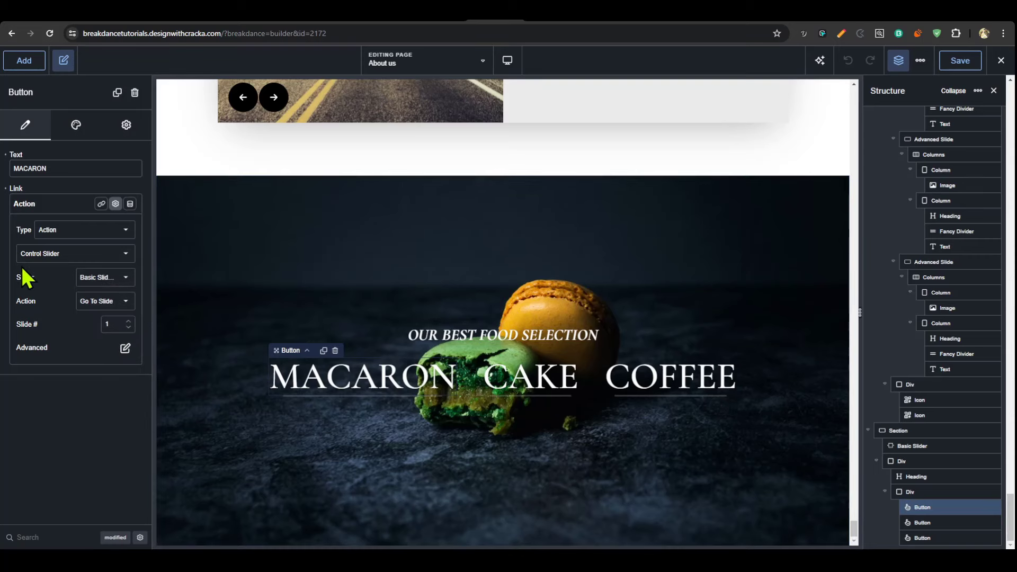
left_click(100, 304)
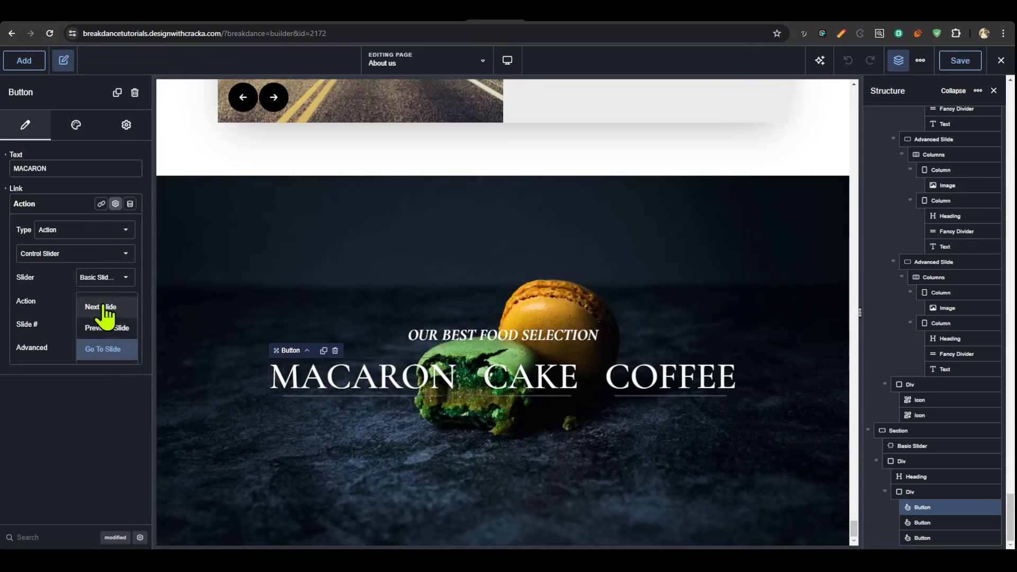
left_click(102, 342)
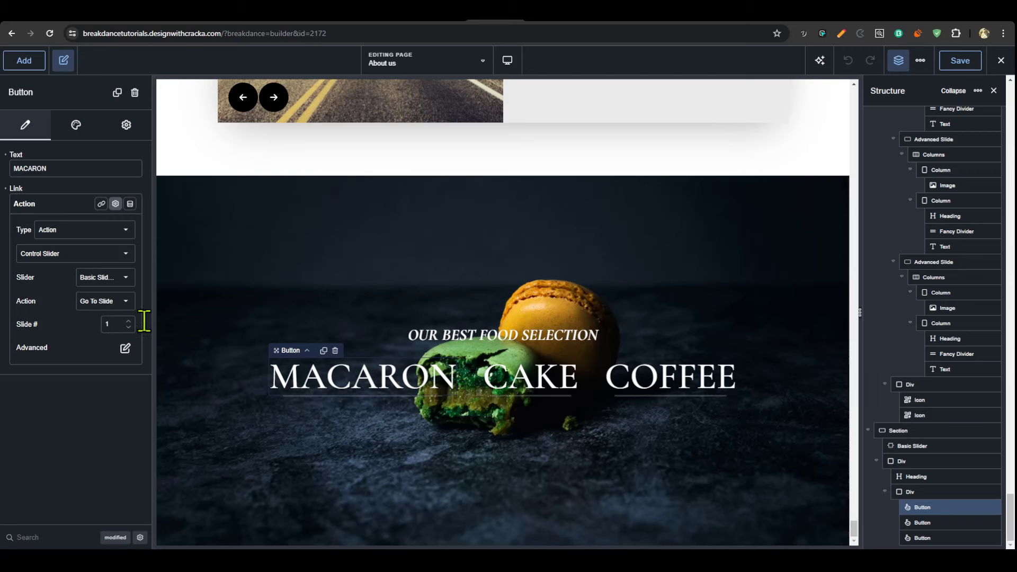
- Examine the link action settings of the COFFEE and CAKE buttons
left_click(925, 537)
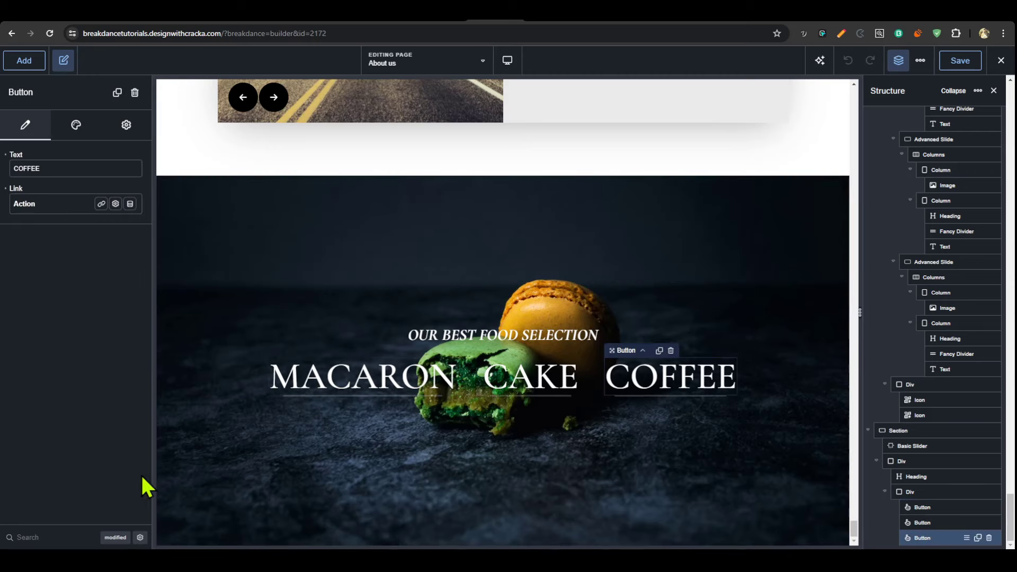
left_click(67, 208)
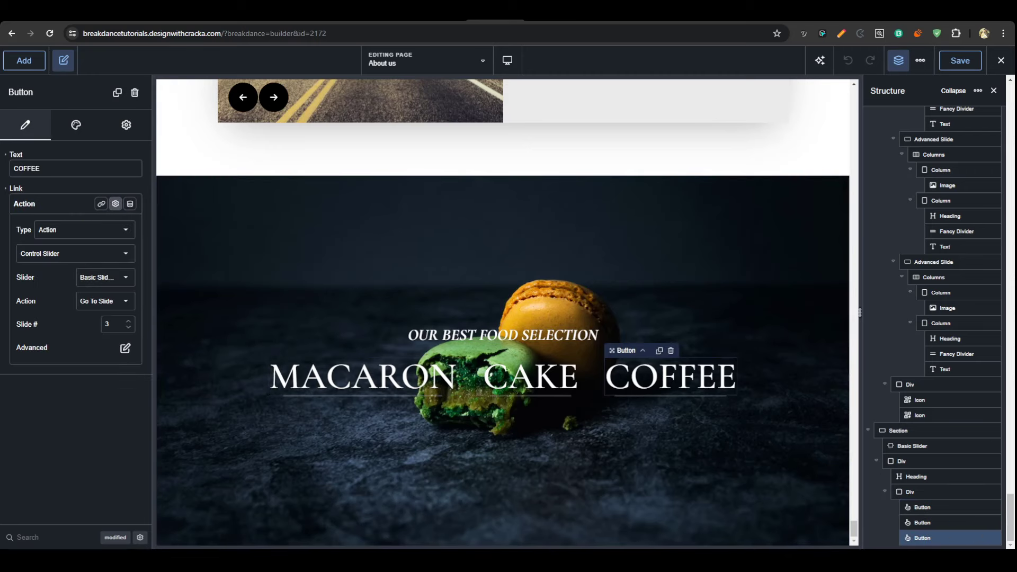
left_click(922, 522)
left_click(80, 206)
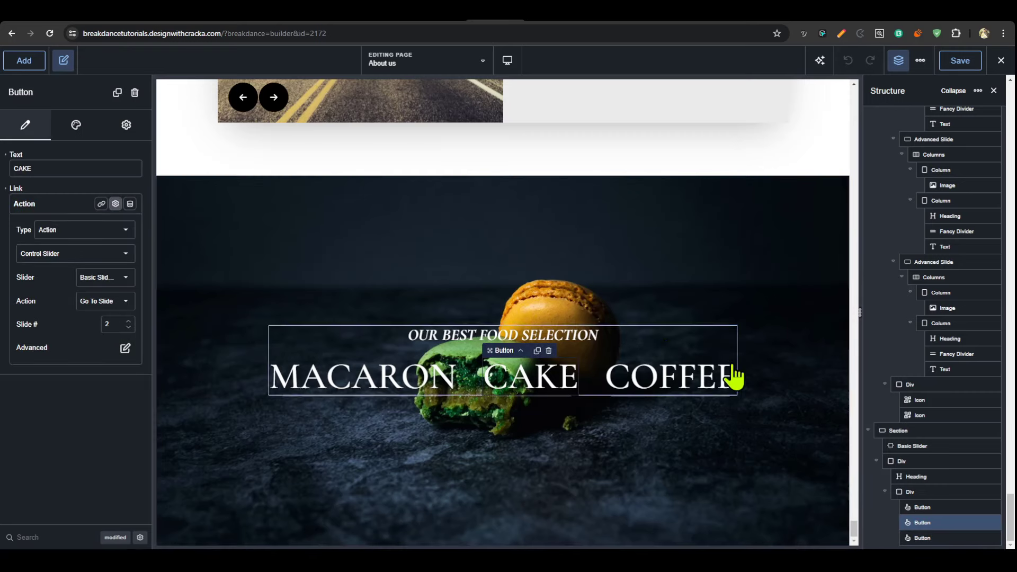
- Select the food selection section's Basic Slider and review the slider sections in the builder and on the live page
left_click(503, 202)
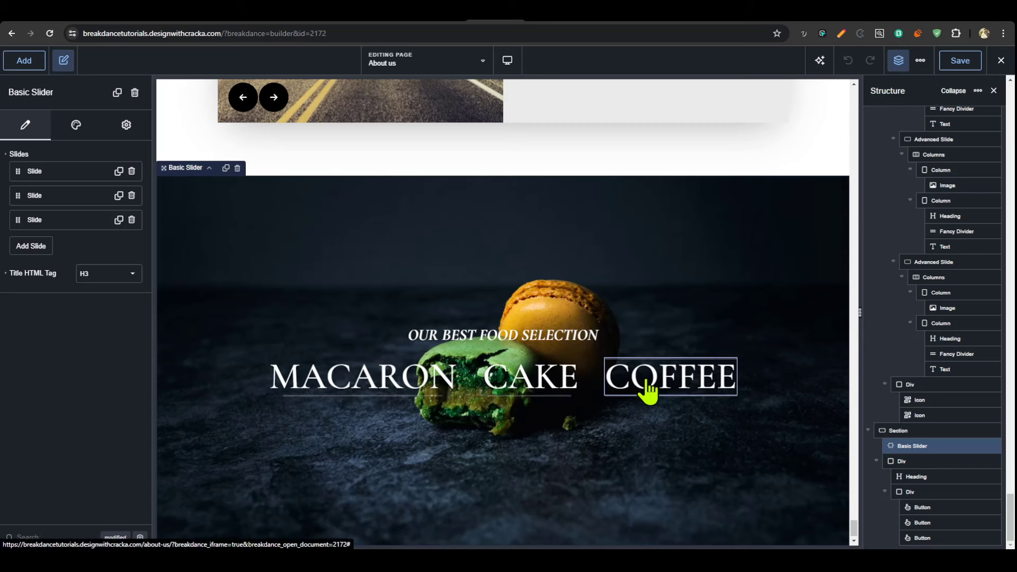
scroll(717, 323, "up", 4)
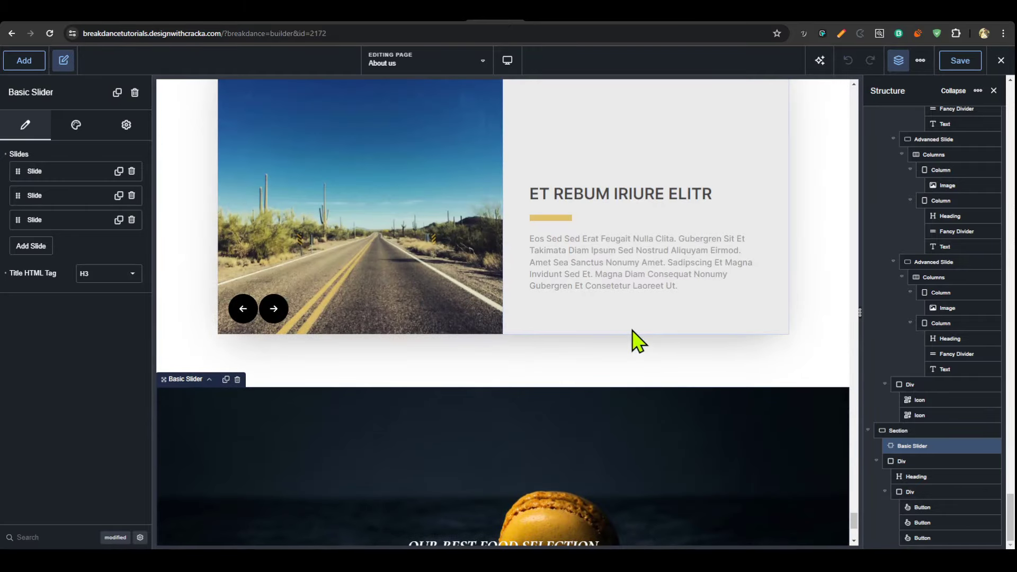
scroll(598, 356, "up", 7)
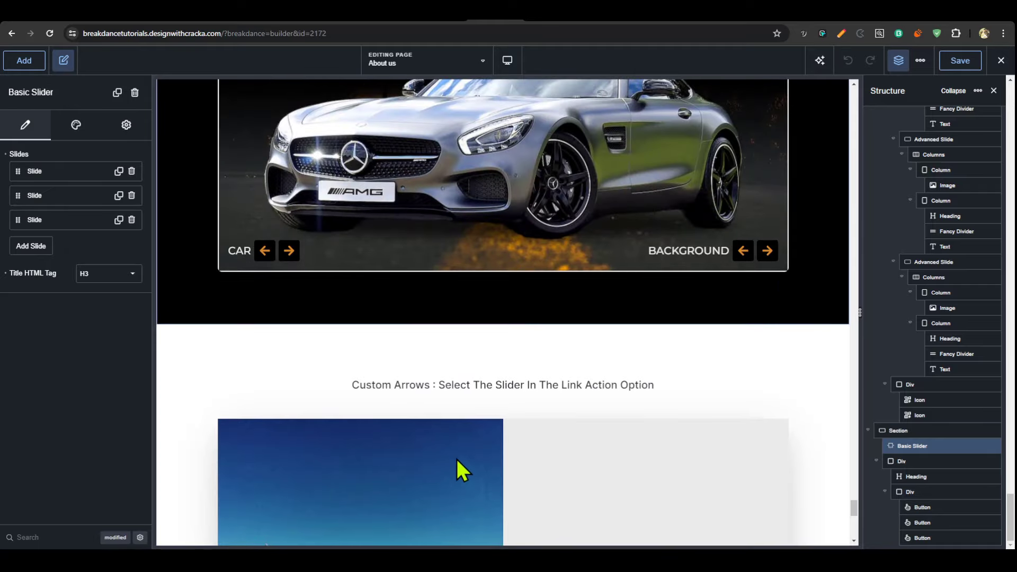
scroll(268, 500, "down", 3)
scroll(661, 392, "down", 4)
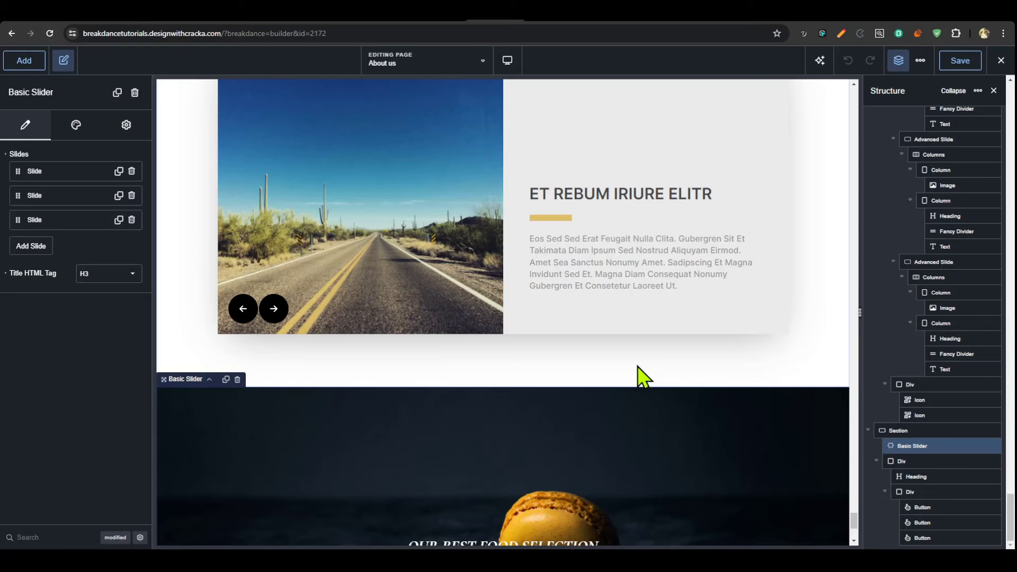
left_click(541, 21)
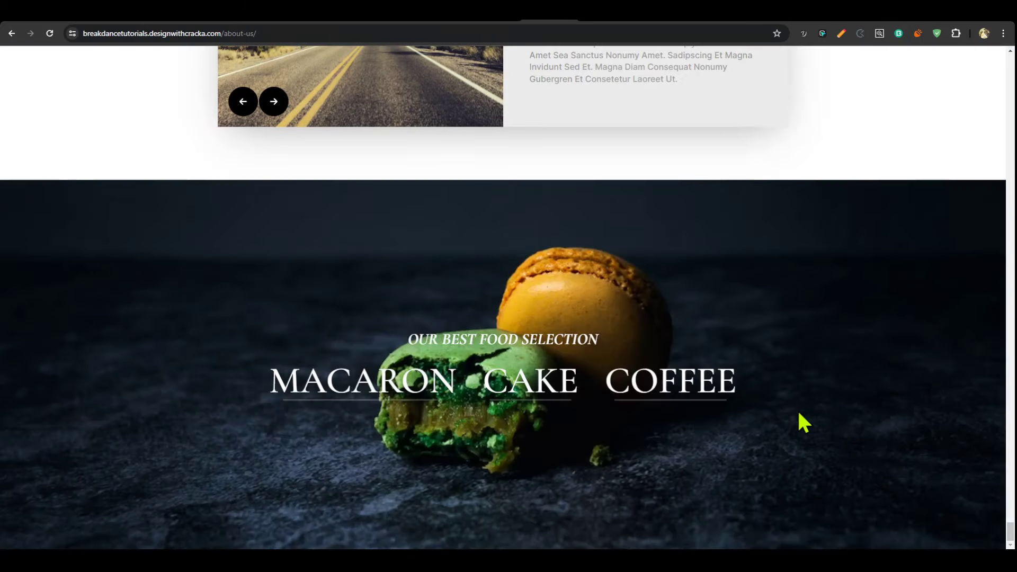
scroll(736, 463, "up", 5)
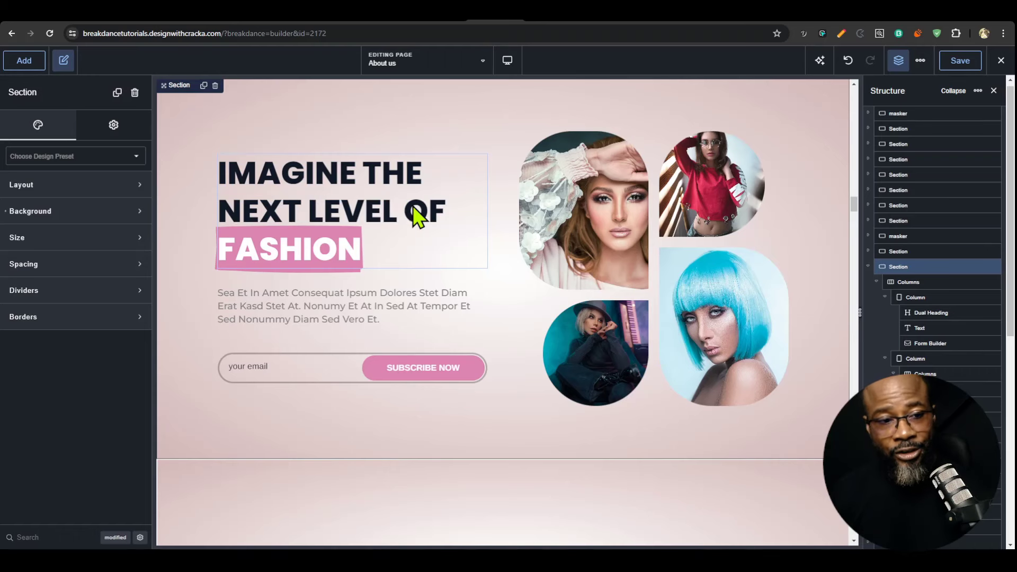
- Add a Div to the empty pink section beneath the fashion section and duplicate that Div
scroll(416, 216, "down", 1)
scroll(516, 276, "up", 2)
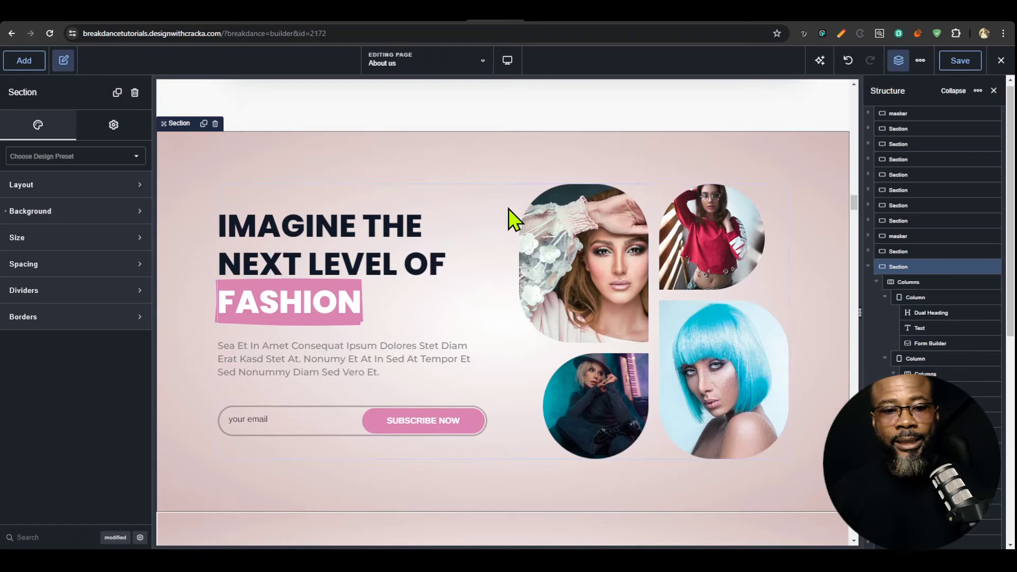
scroll(524, 228, "down", 4)
left_click(596, 408)
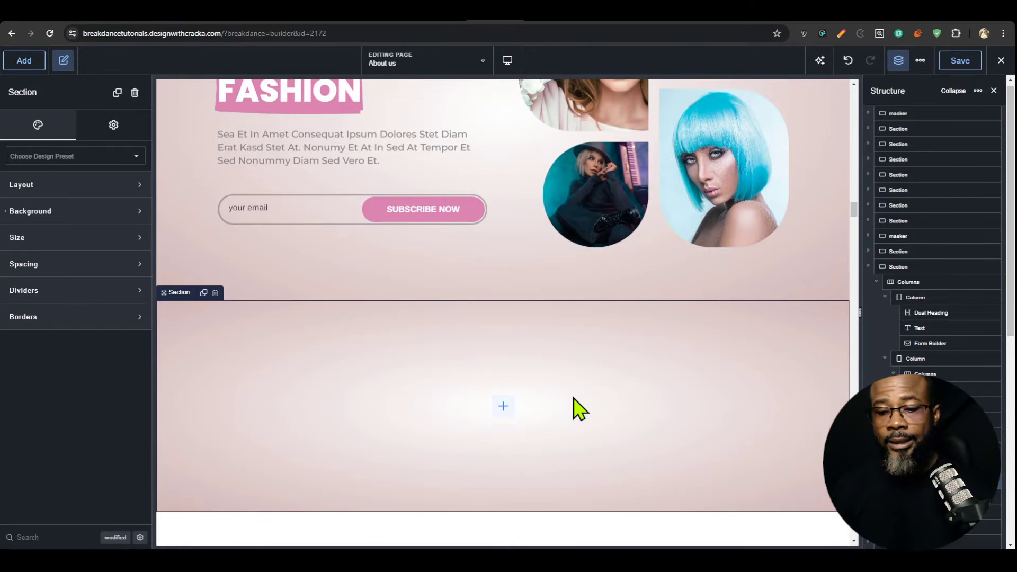
scroll(538, 416, "up", 1)
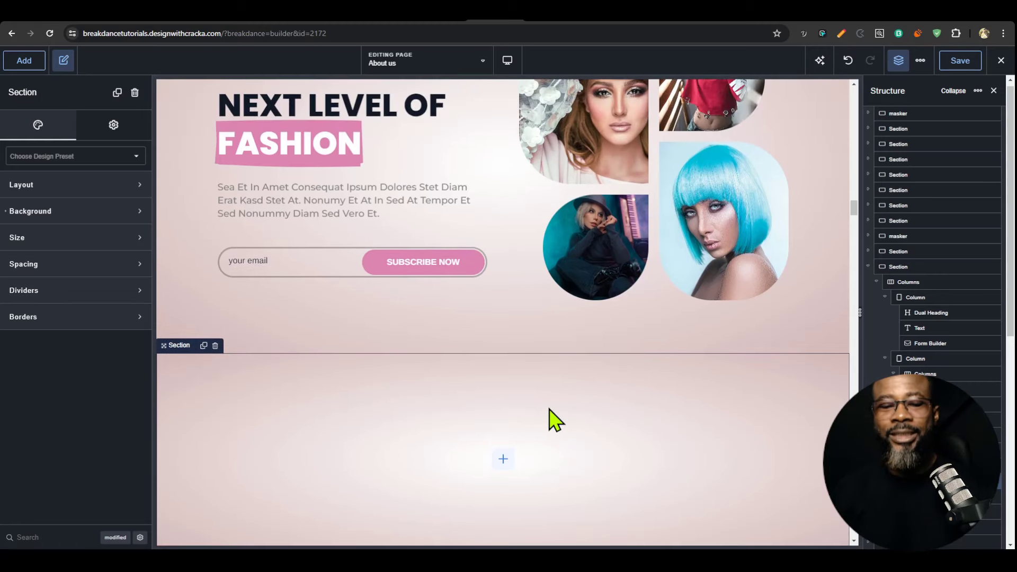
scroll(551, 419, "down", 1)
left_click(503, 406)
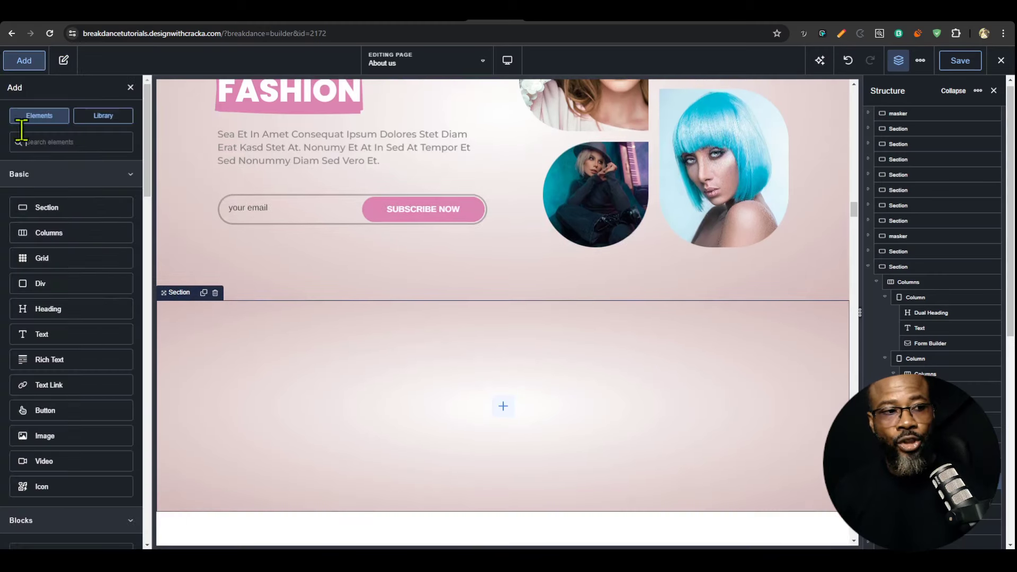
left_click(73, 284)
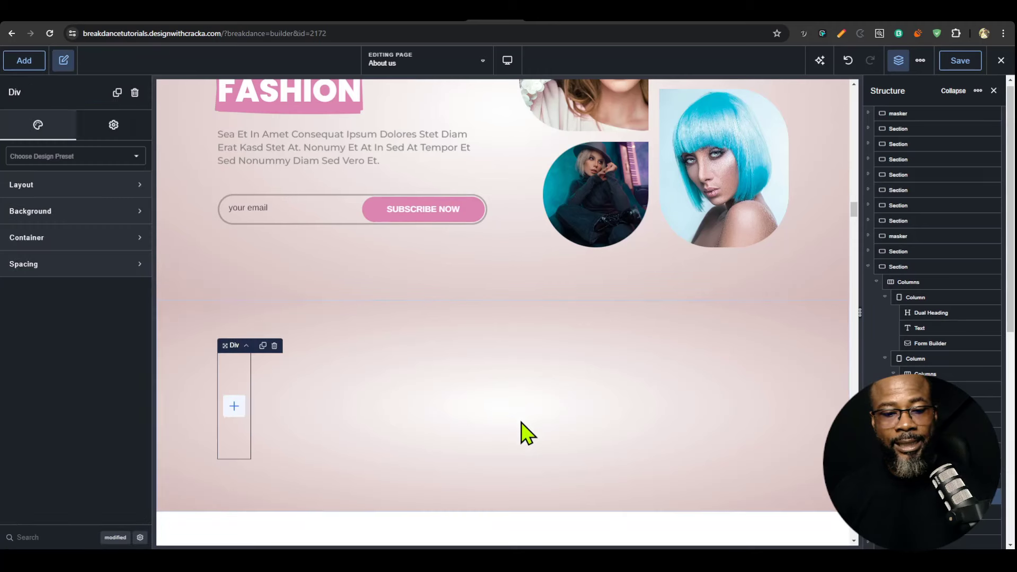
left_click(263, 346)
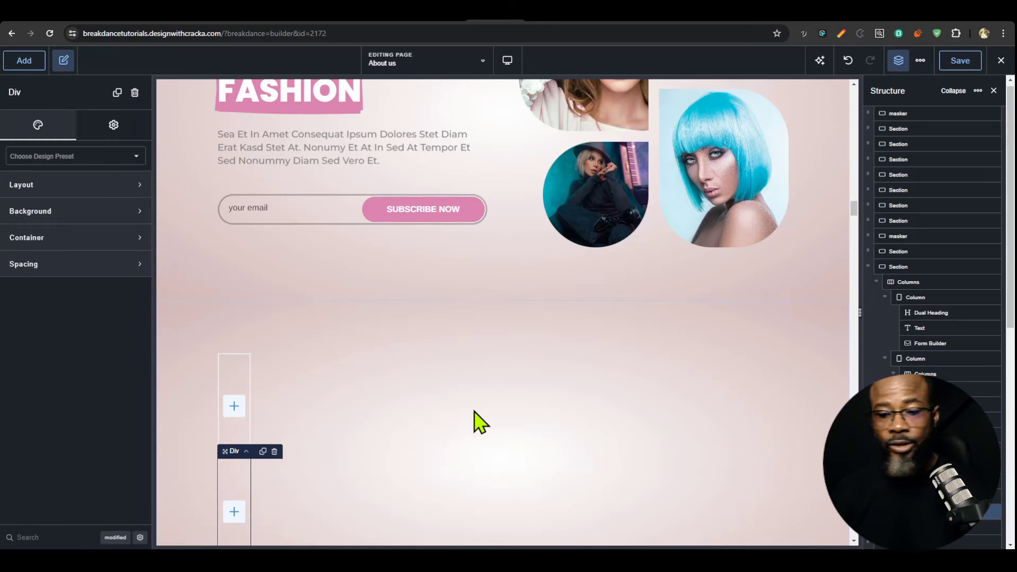
- Lay out the new section's two Divs as a grid with 2 items per row
left_click(900, 482)
scroll(469, 329, "up", 3)
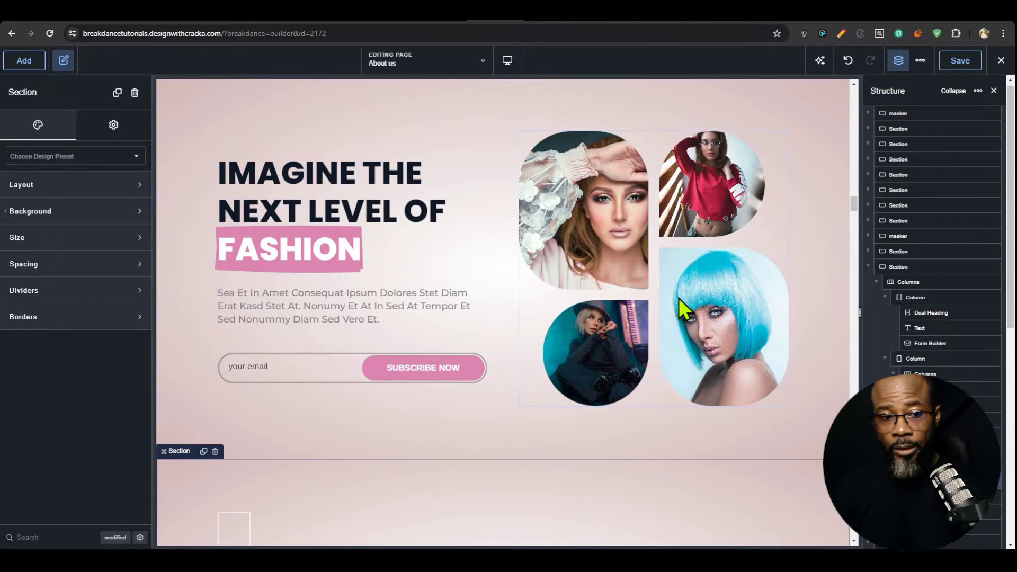
scroll(679, 298, "down", 3)
left_click(86, 191)
left_click(101, 216)
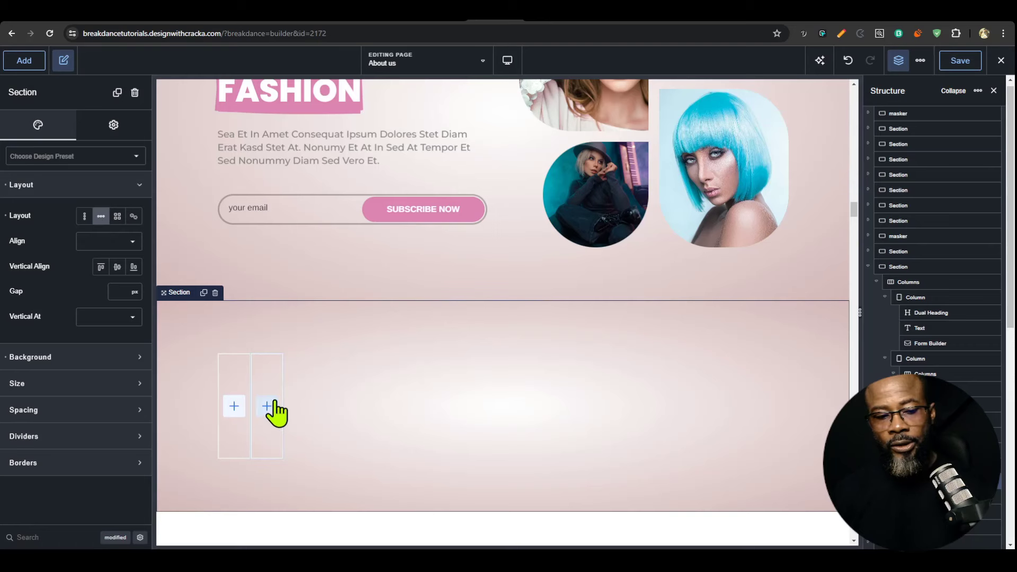
scroll(472, 364, "up", 1)
left_click(118, 216)
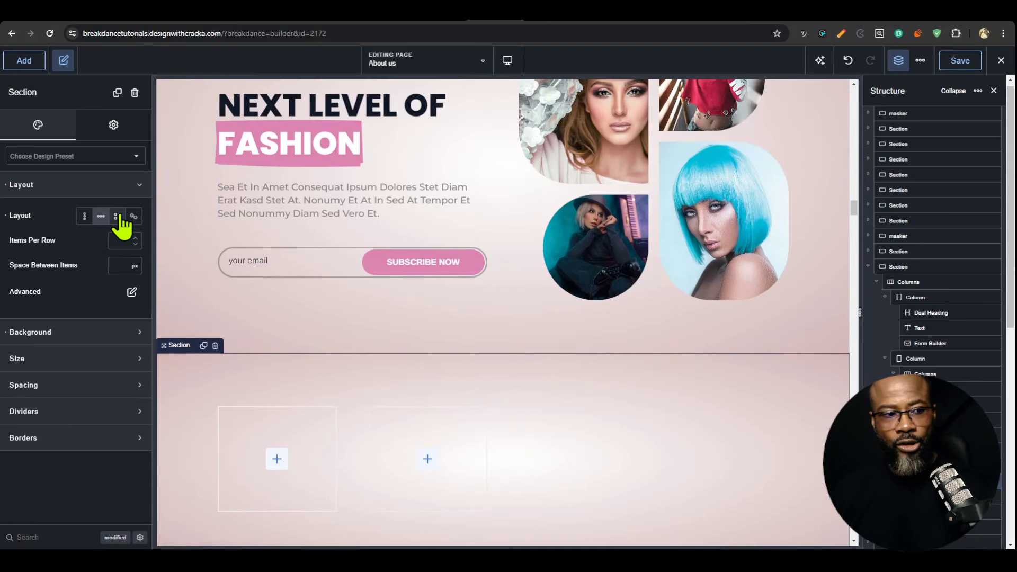
type("2")
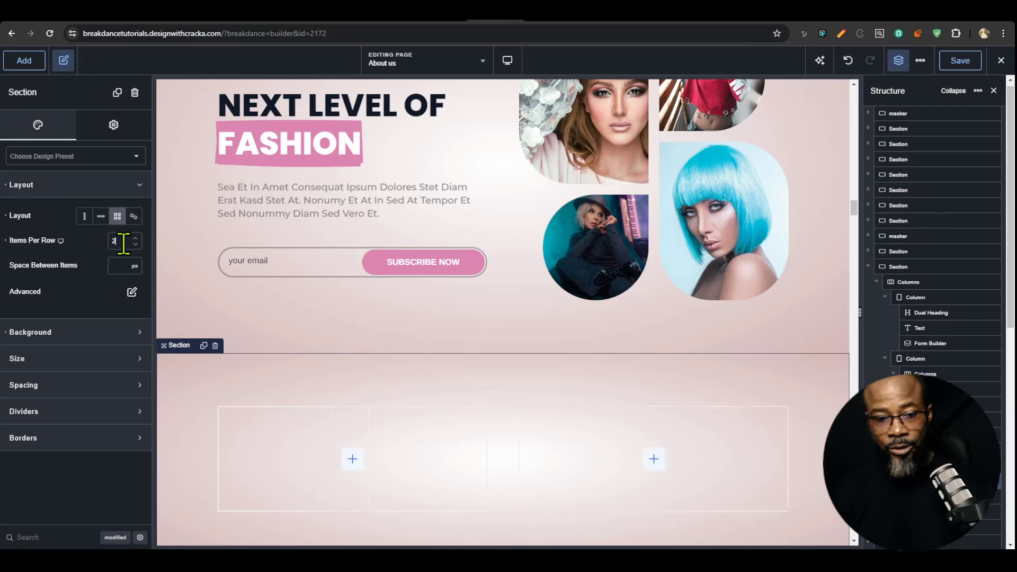
- Check the two grid Divs and set the section's space between items to 0 px
left_click(579, 460)
left_click(441, 464)
left_click(586, 467)
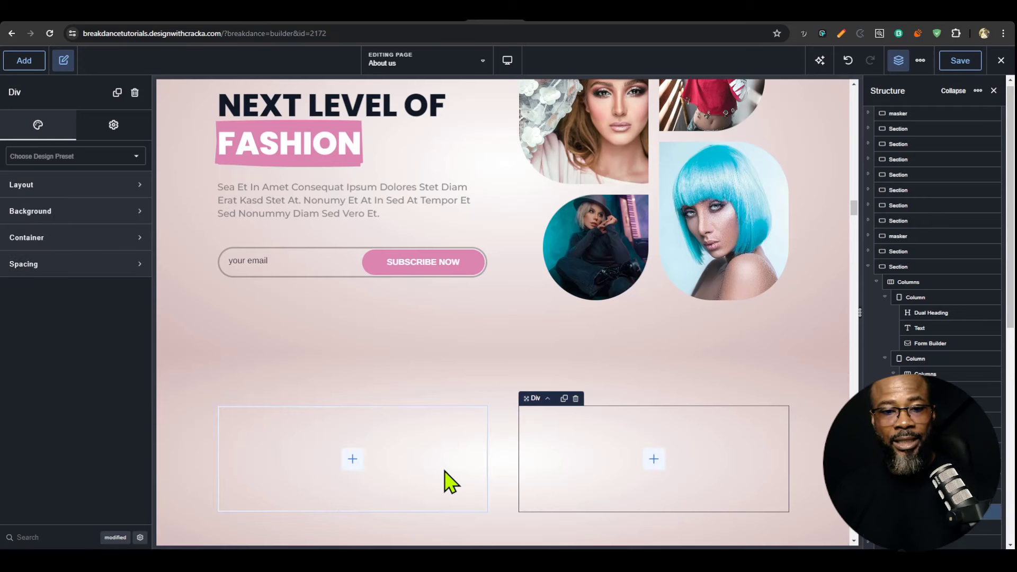
left_click(460, 375)
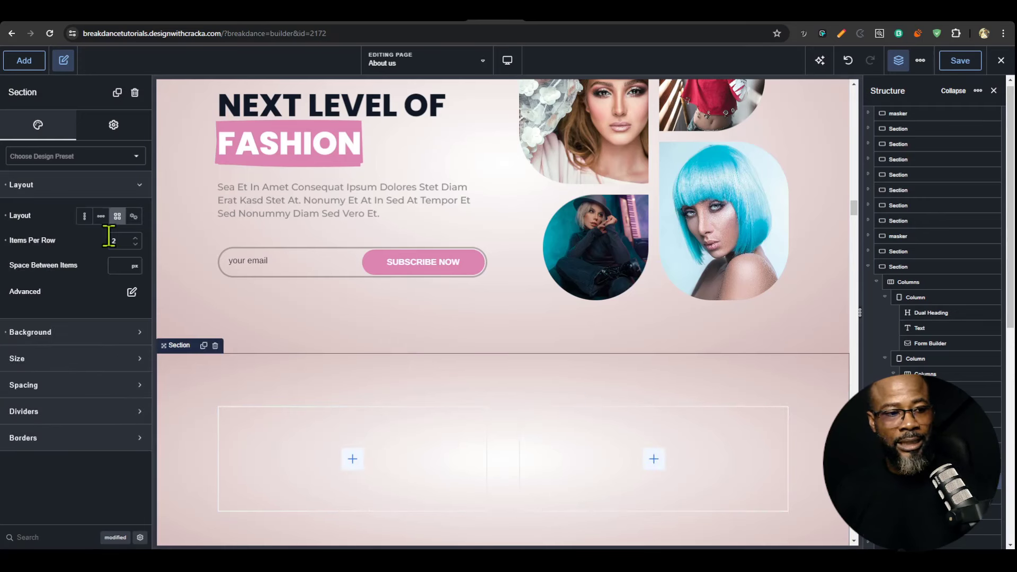
left_click(121, 264)
type("0")
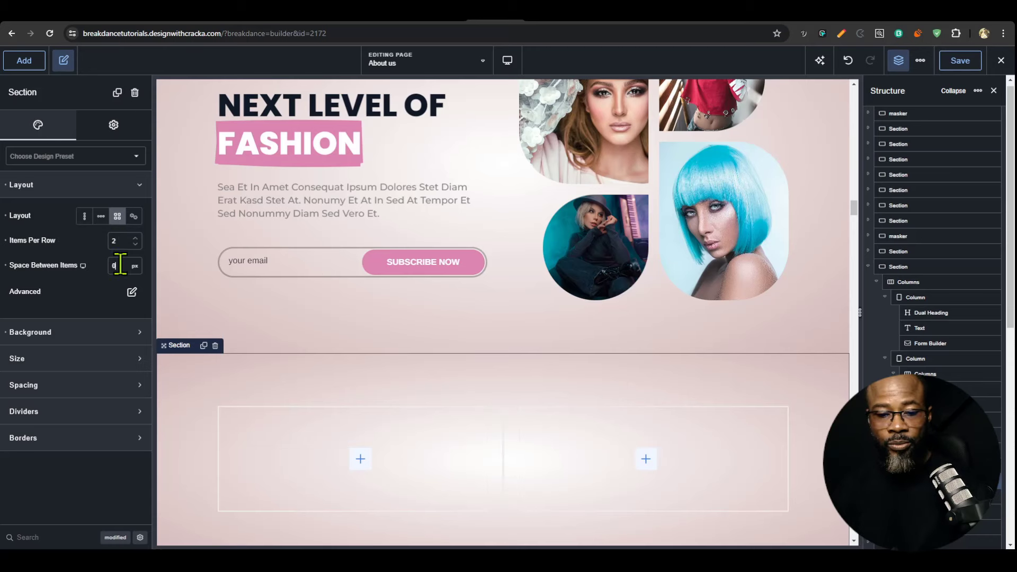
- Review the fashion section above as the reference and select its Dual Heading
scroll(747, 406, "up", 3)
scroll(518, 239, "down", 1)
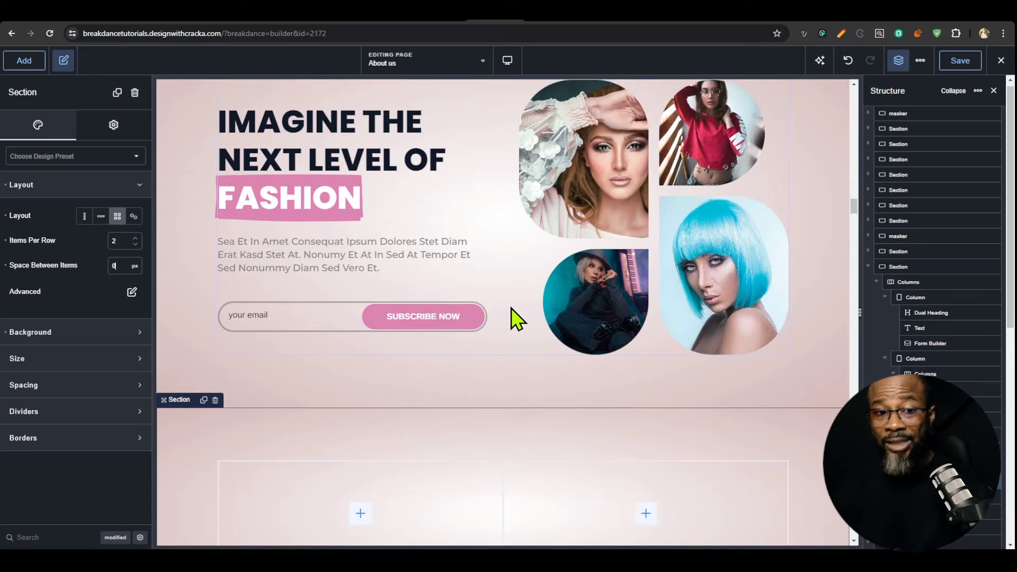
scroll(456, 289, "down", 2)
scroll(363, 257, "up", 3)
left_click(376, 213)
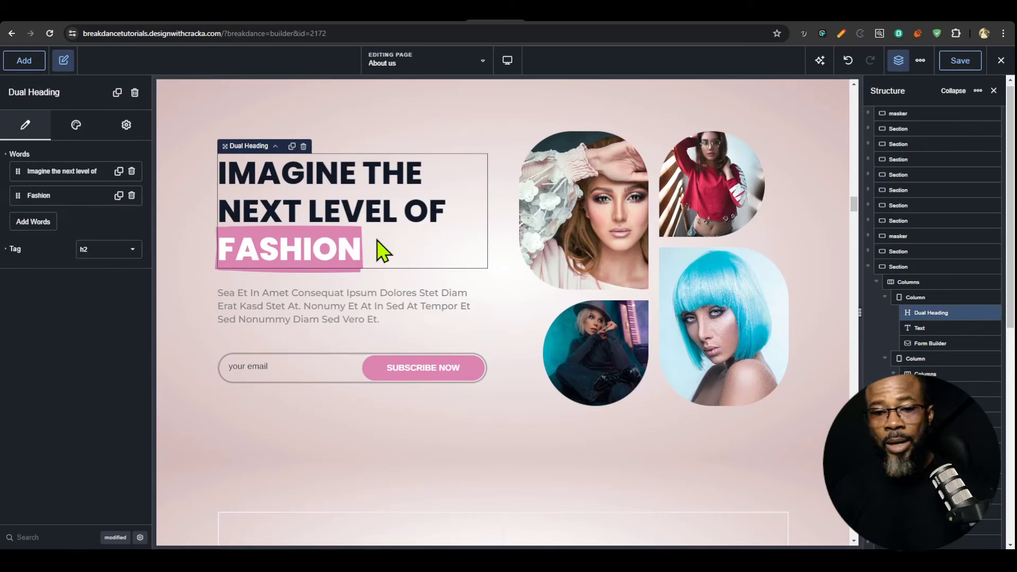
- Search the elements for "dual" and insert a Dual Heading into the first Div of the new section
left_click(24, 60)
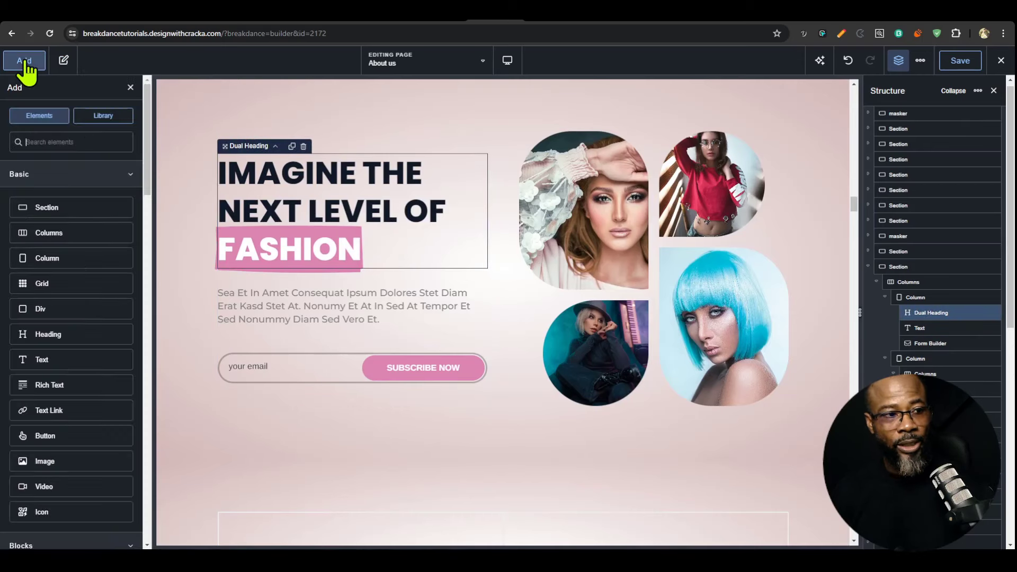
scroll(386, 391, "down", 5)
left_click(378, 313)
left_click(360, 300)
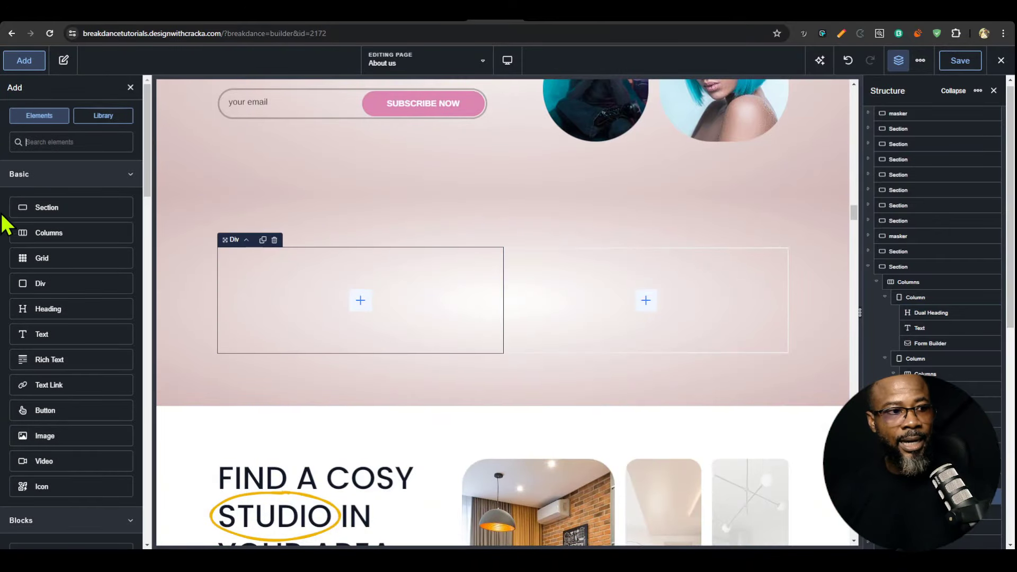
type("dau")
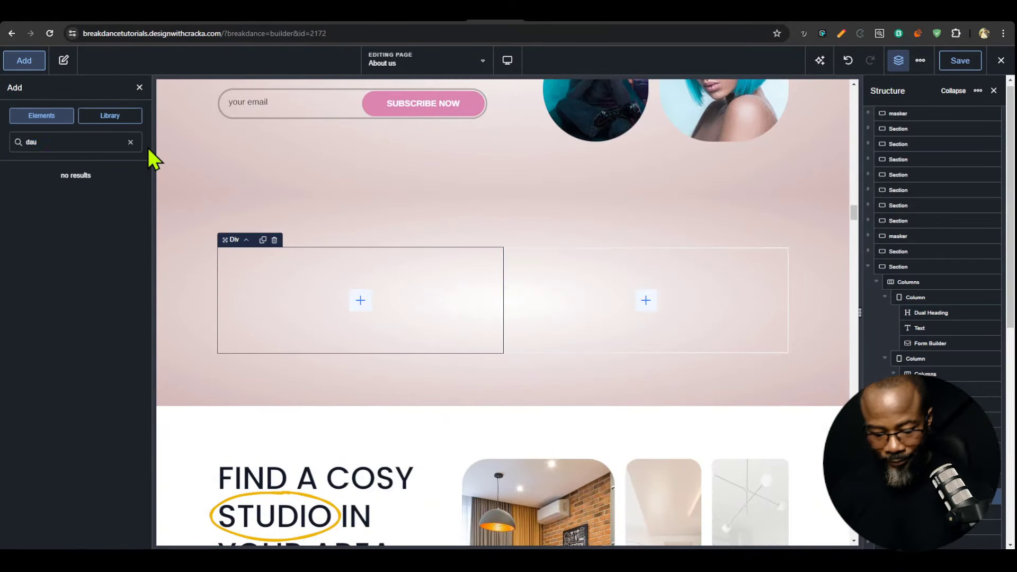
key("BackSpace")
key("BackSpace")
type("ual")
left_click(52, 180)
scroll(375, 381, "up", 3)
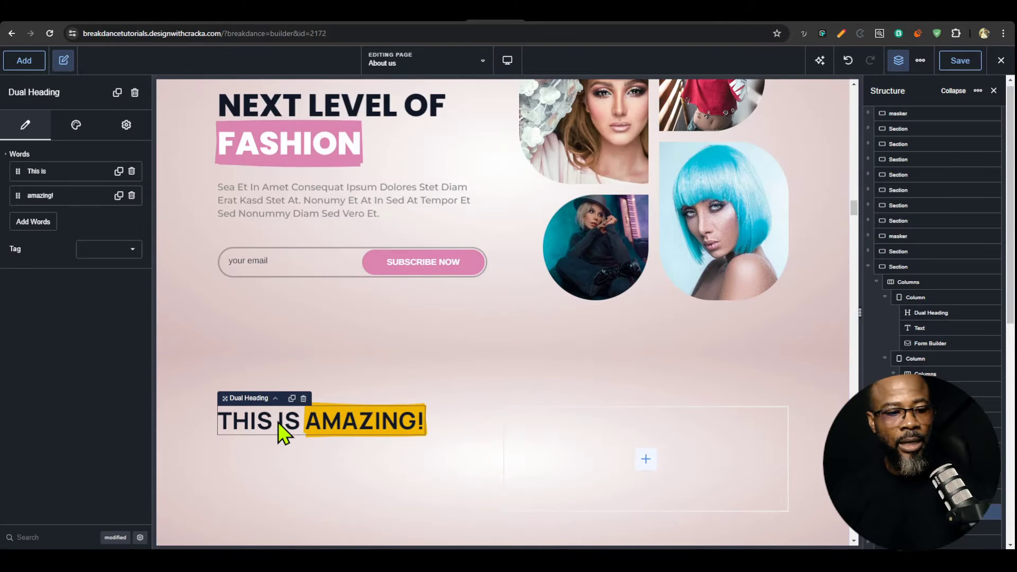
- Change the new Dual Heading's words to "Next Level of" and "fashion"
left_click(58, 172)
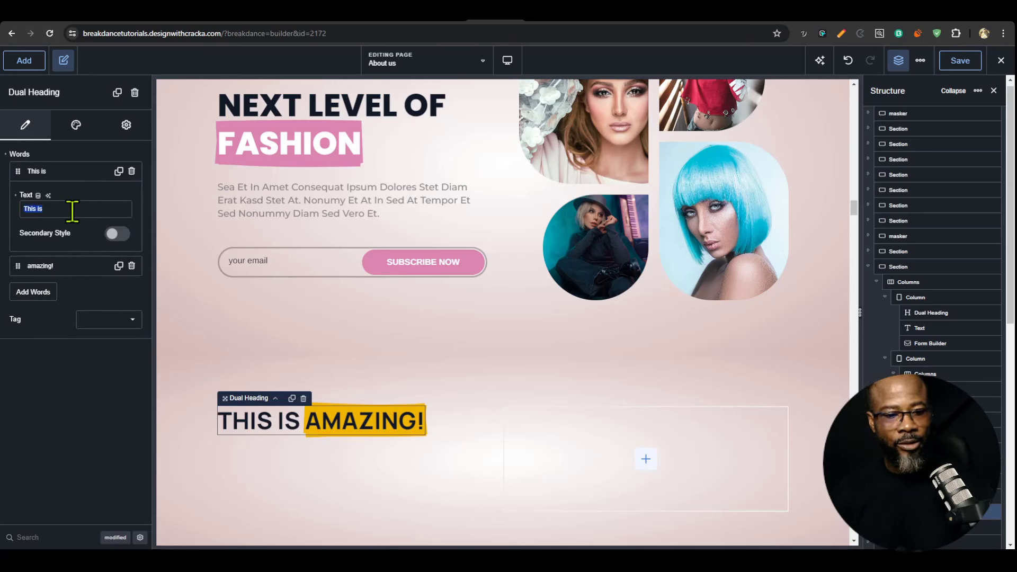
type("Next")
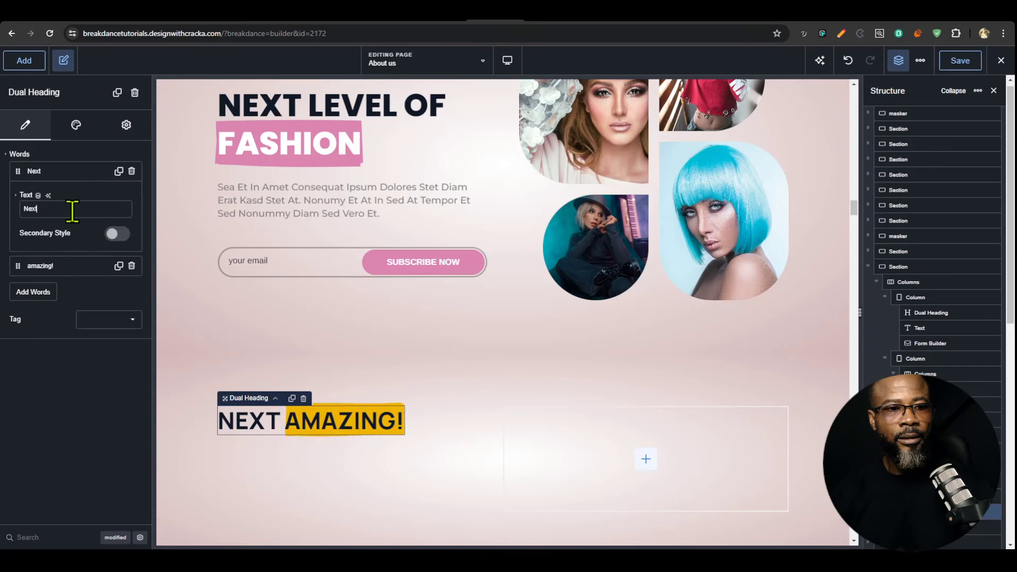
type(" Level of")
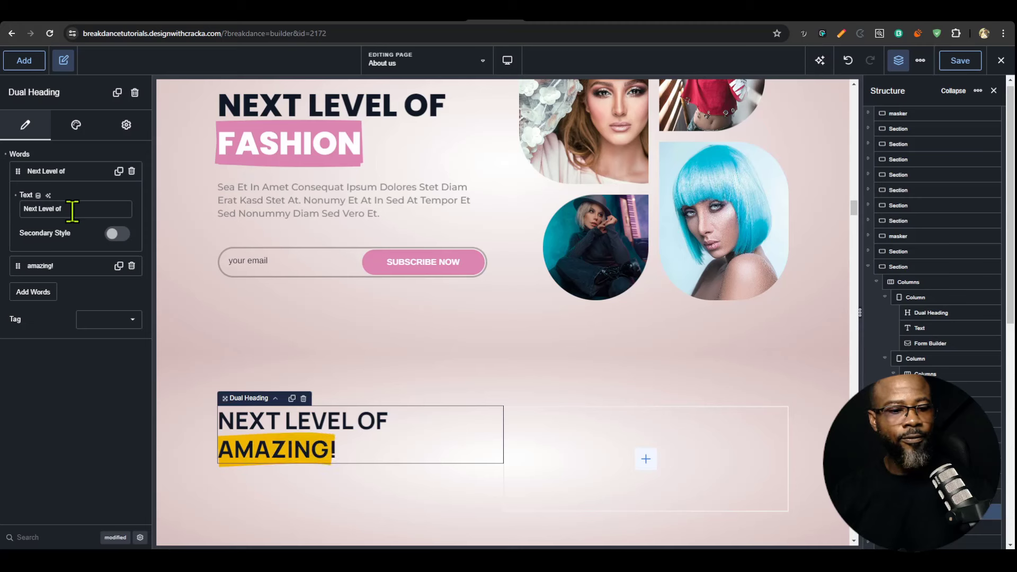
left_click(65, 266)
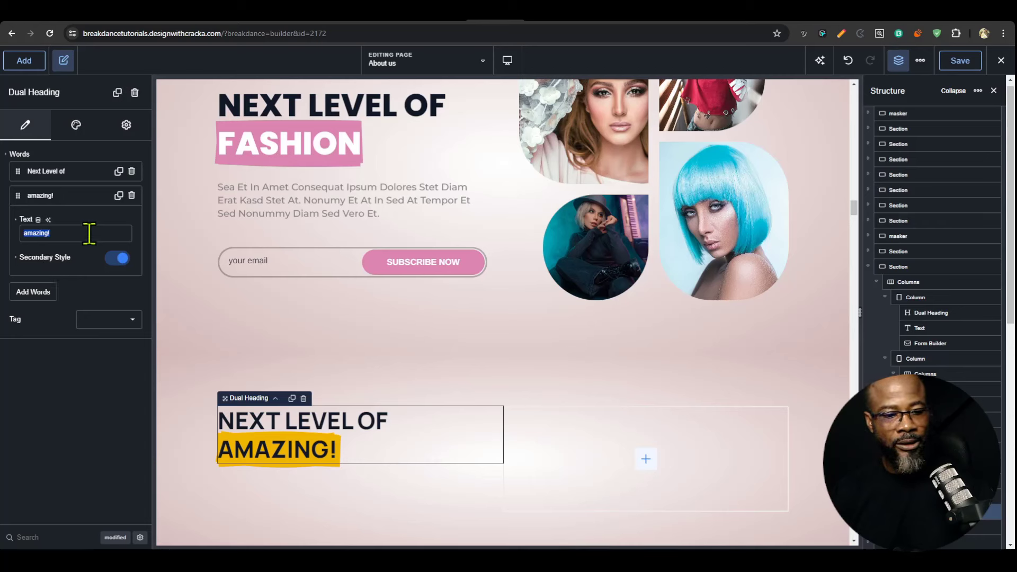
type("fashion")
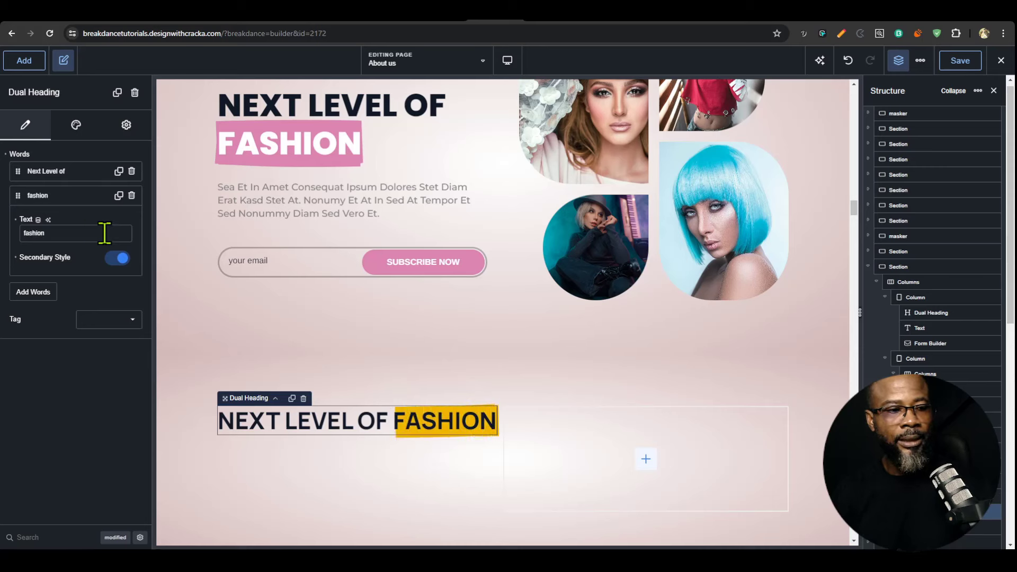
left_click(141, 242)
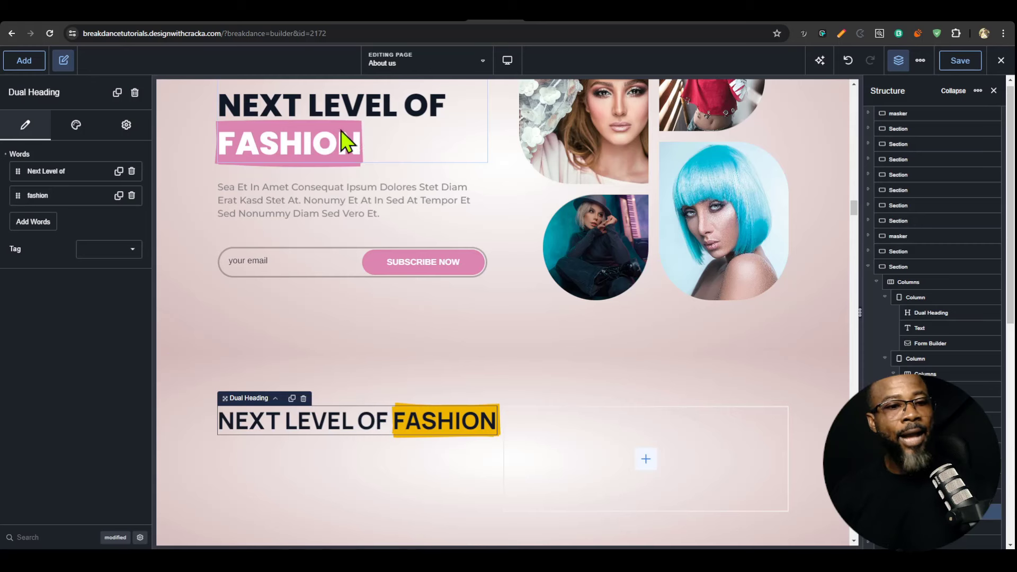
- Save the original fashion Dual Heading's styling as a dual heading design preset and select the new Dual Heading
left_click(282, 109)
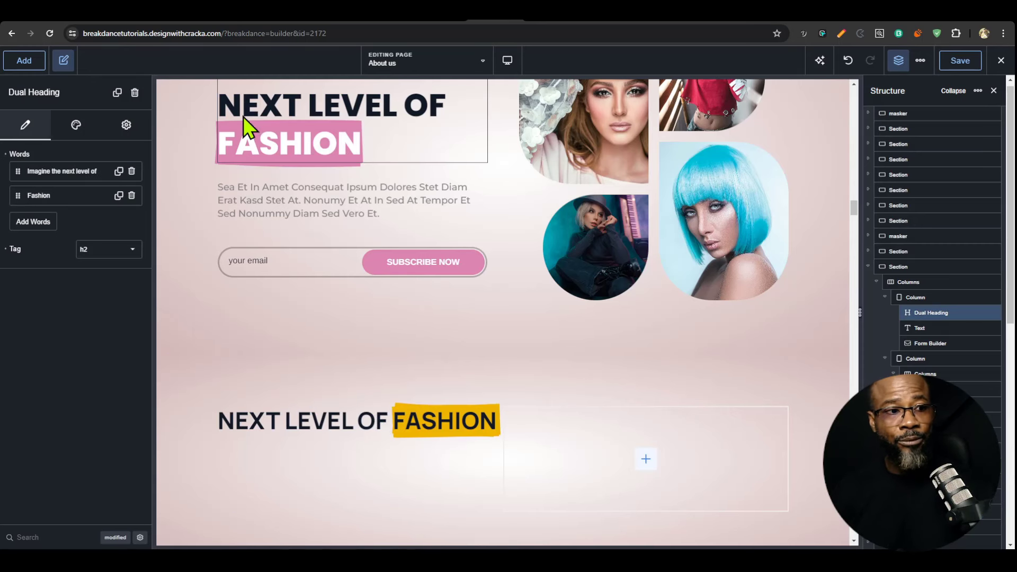
left_click(76, 125)
left_click(77, 156)
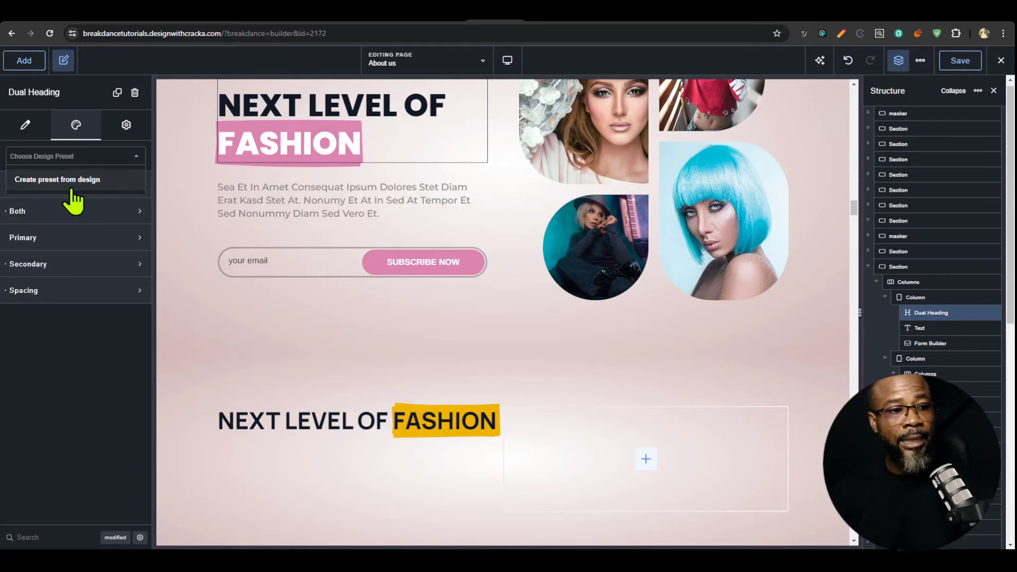
left_click(72, 180)
triple_click(516, 297)
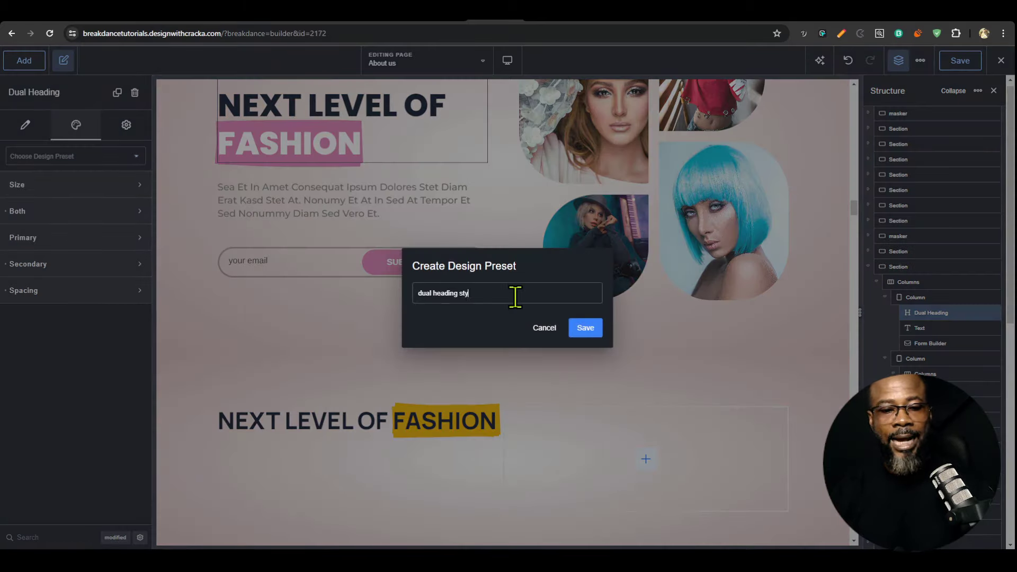
left_click(588, 328)
left_click(361, 428)
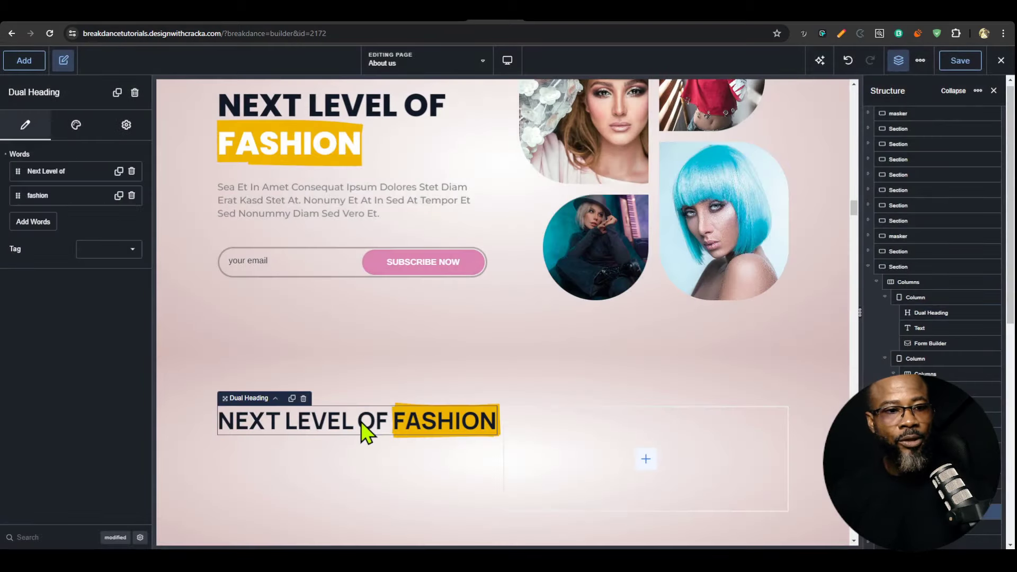
- Apply the "dual heading style" design preset to the new Dual Heading and open that preset for editing
left_click(76, 125)
left_click(98, 157)
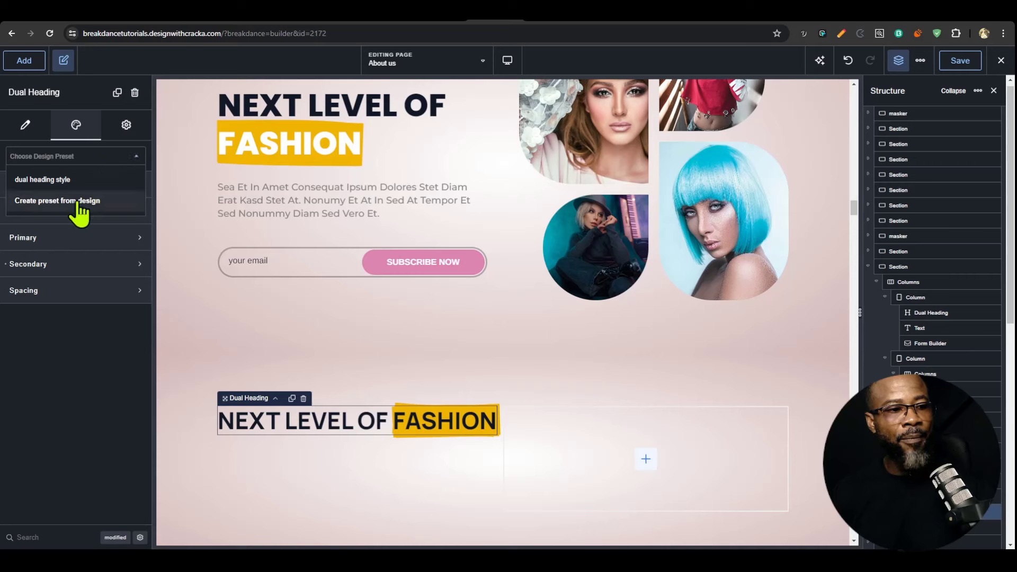
left_click(59, 180)
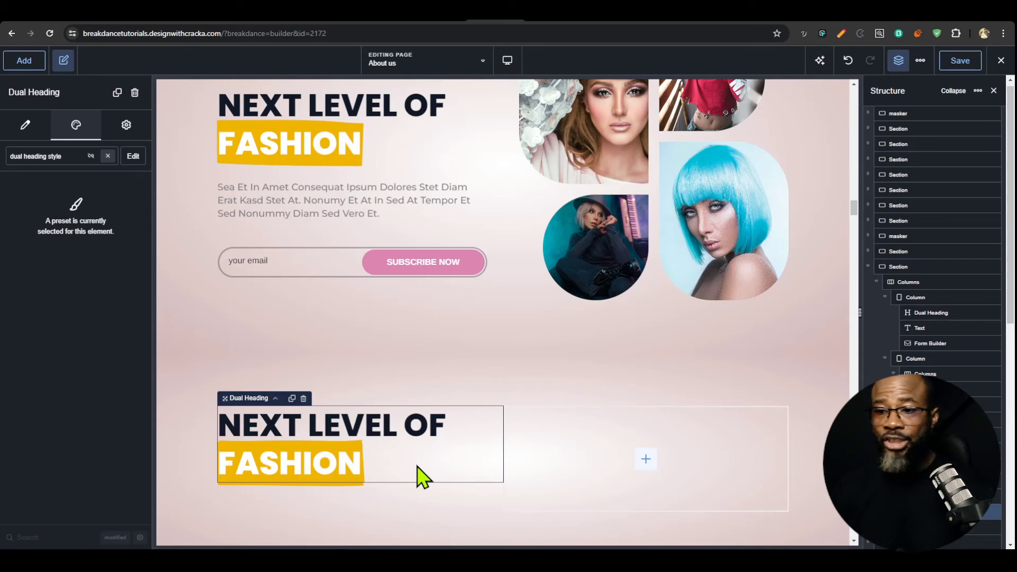
left_click(135, 156)
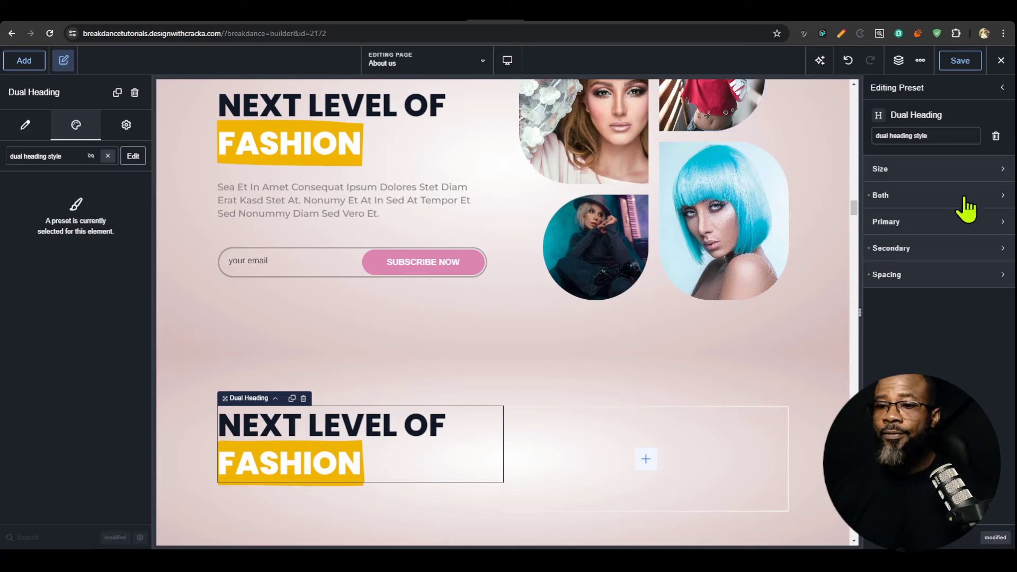
- Try red as the preset's Secondary typography color, and set it back to white
left_click(930, 249)
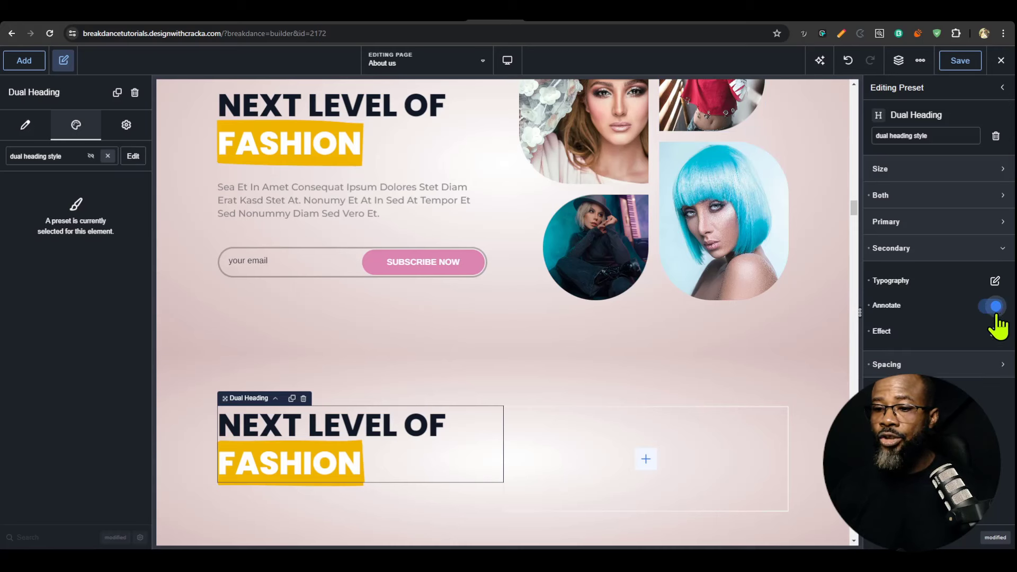
left_click(994, 281)
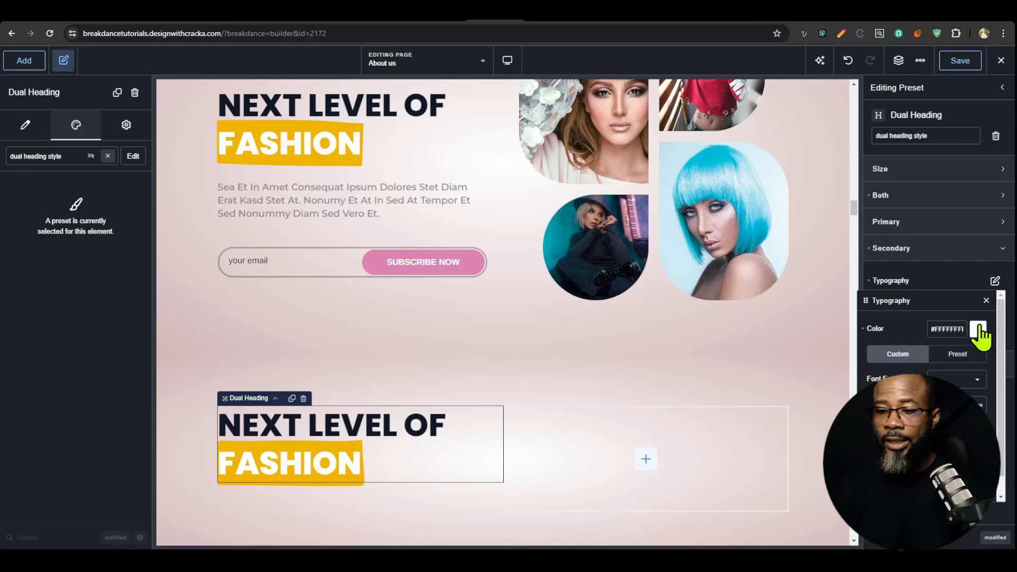
left_click(978, 329)
left_click_drag(966, 384, 983, 364)
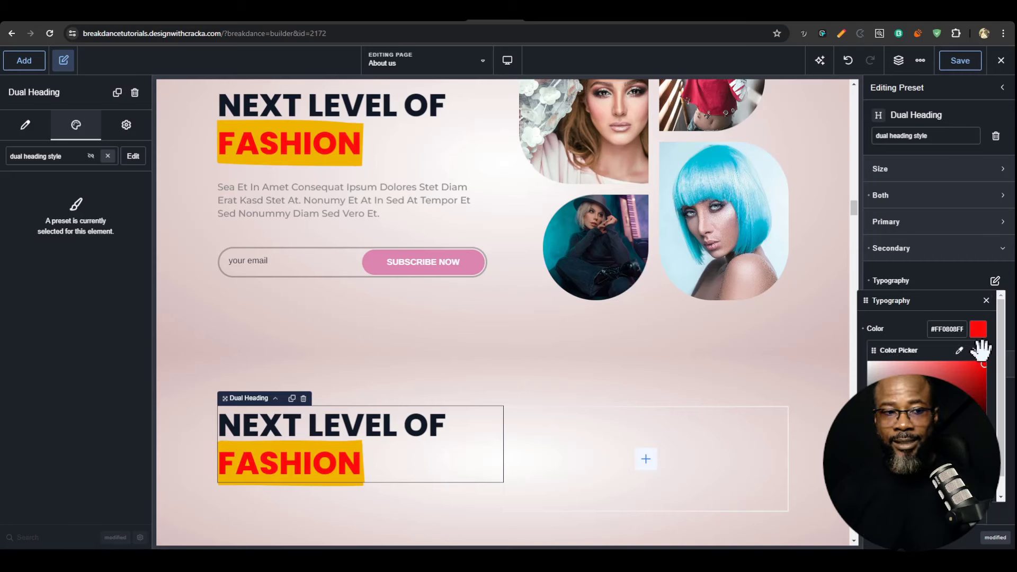
left_click(868, 364)
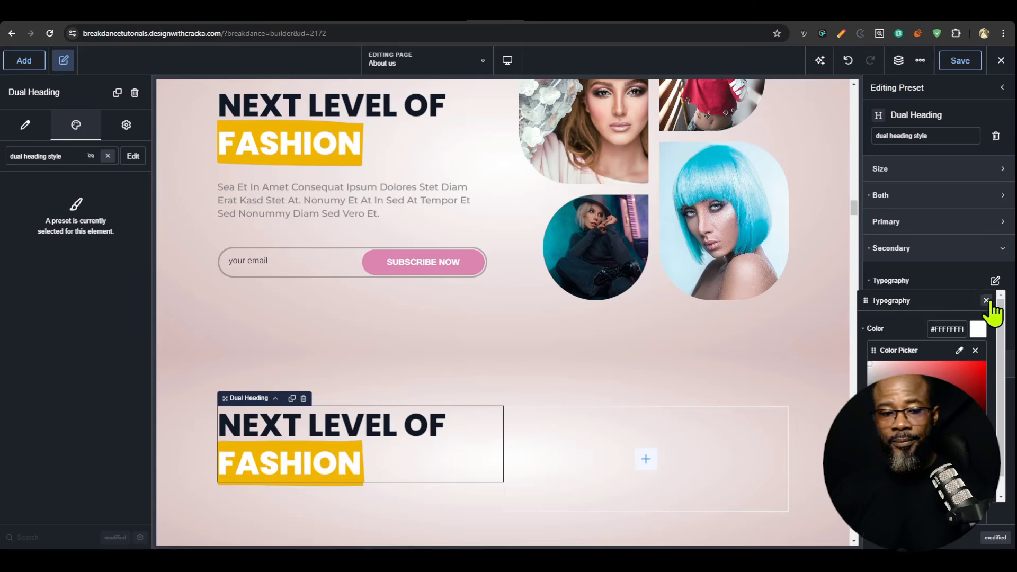
left_click(986, 301)
- Set the preset's Primary typography color to a dark crimson, #AF004B
left_click(984, 225)
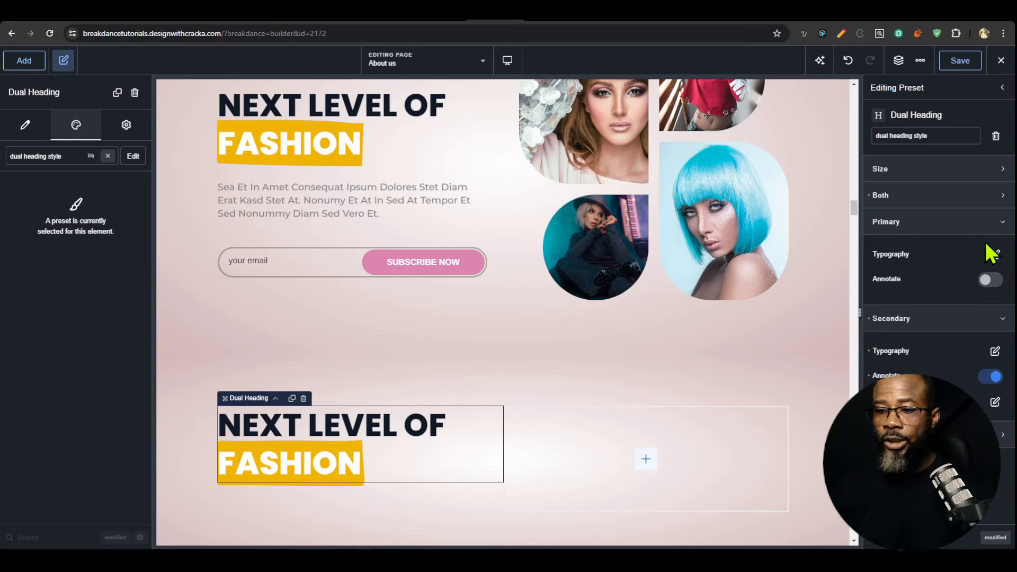
left_click(995, 255)
left_click(978, 303)
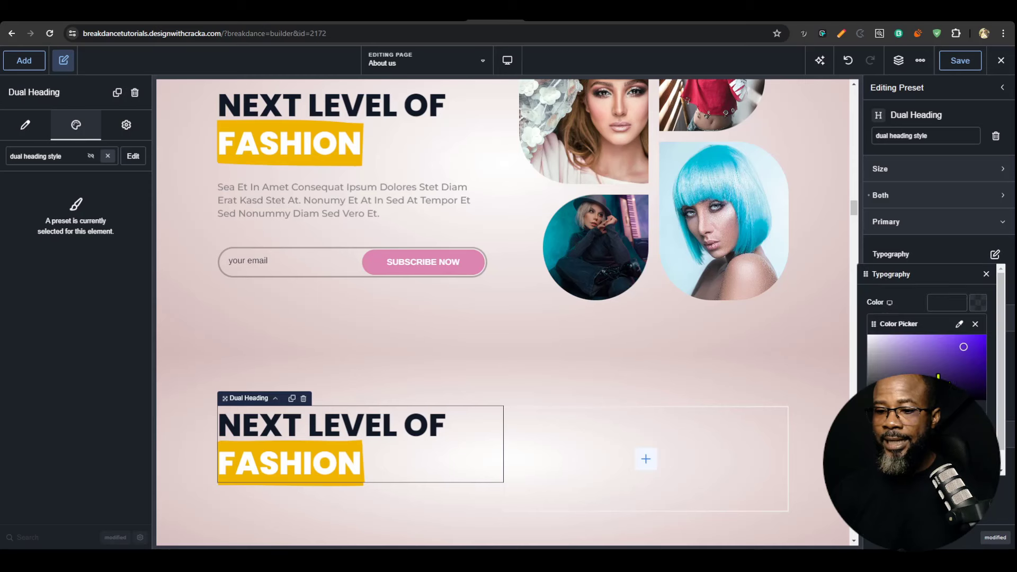
left_click(985, 365)
mouse_move(985, 366)
left_mouse_down()
mouse_move(987, 391)
mouse_move(989, 357)
left_mouse_up()
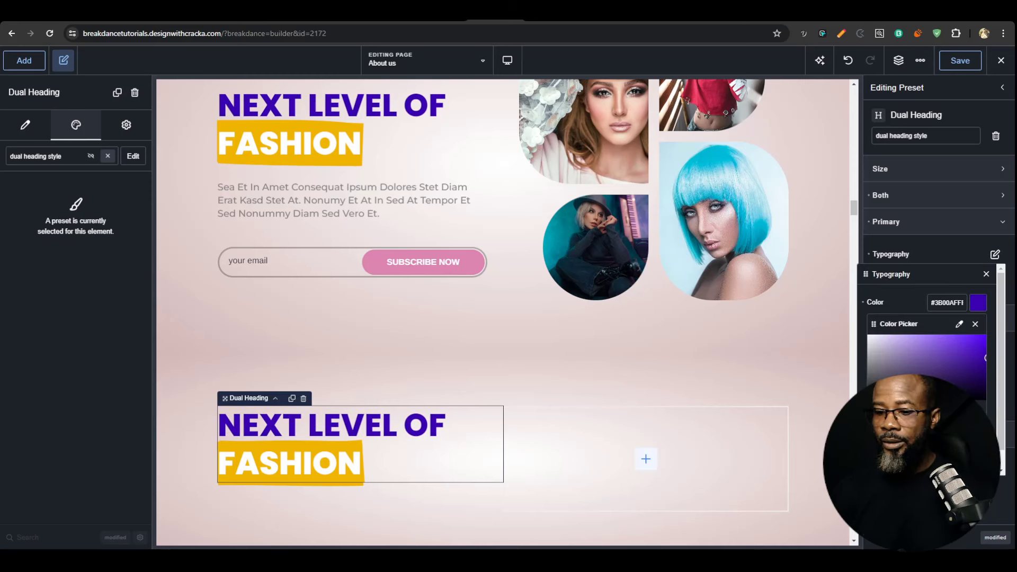
left_click(970, 412)
left_click_drag(971, 412, 972, 412)
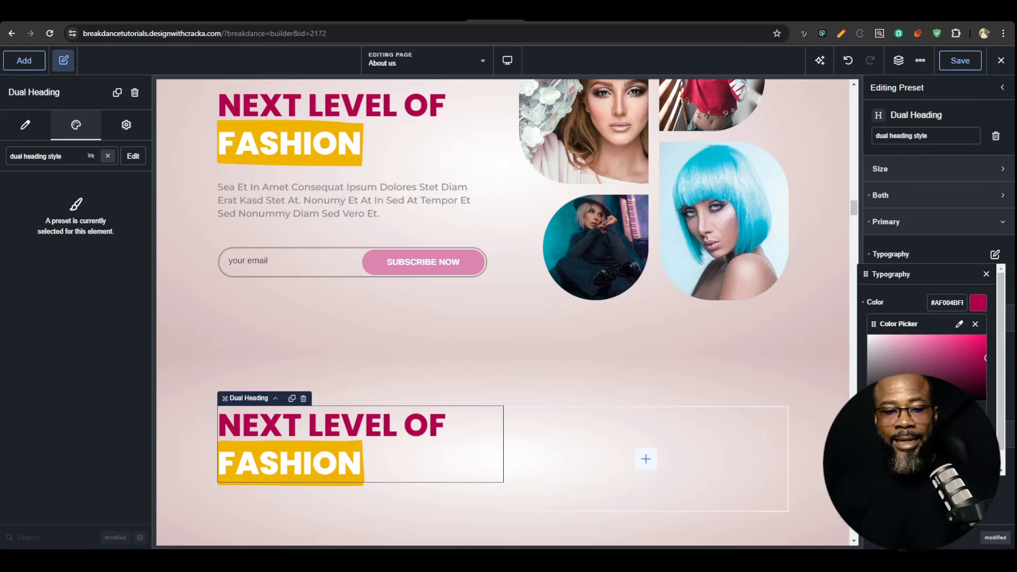
left_click(460, 451)
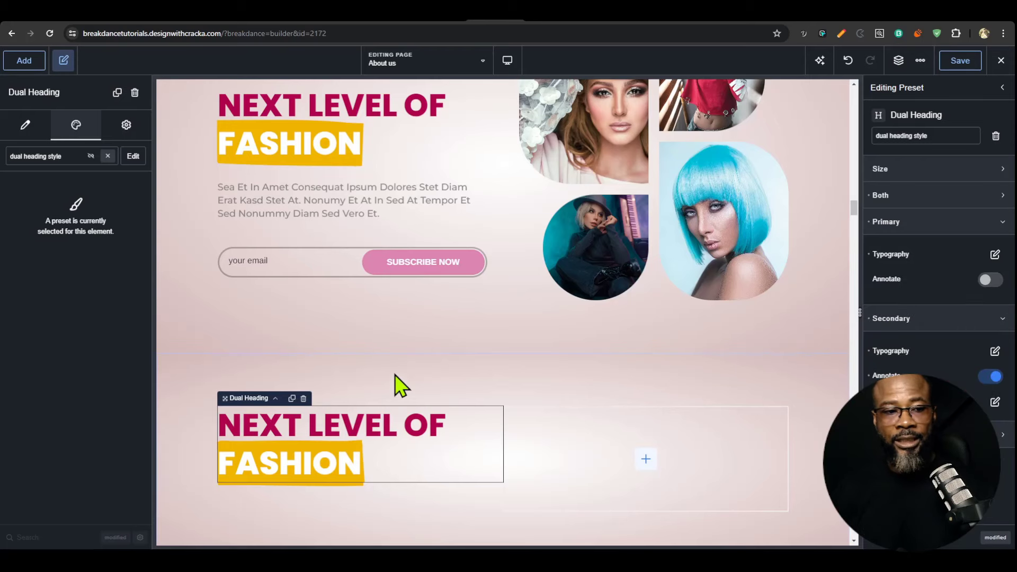
- Insert a Text element directly below the Dual Heading in the new section
scroll(448, 388, "down", 2)
scroll(371, 356, "up", 4)
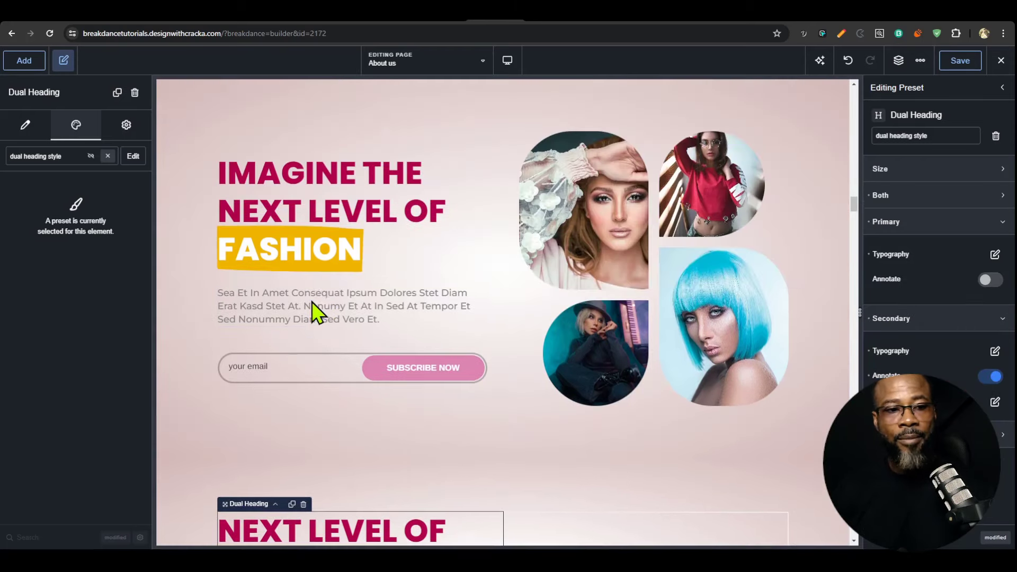
left_click(349, 312)
scroll(498, 415, "down", 3)
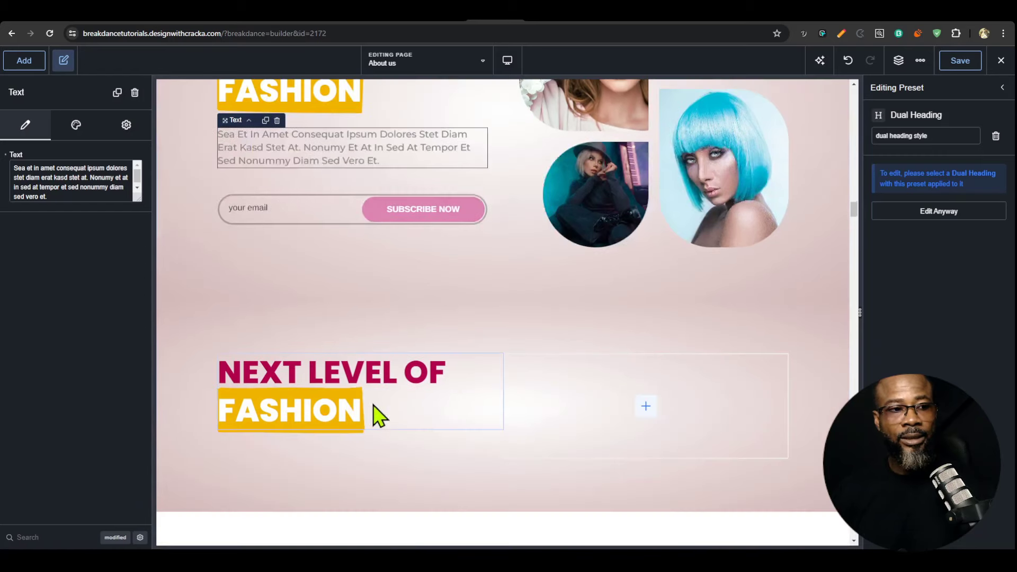
left_click(357, 430)
left_click(85, 125)
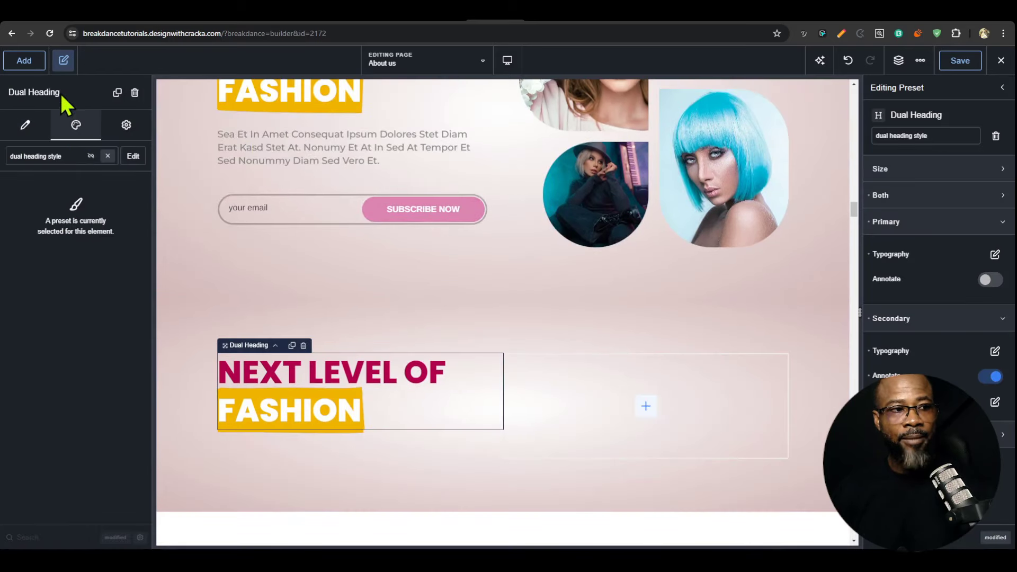
left_click(24, 61)
type("te")
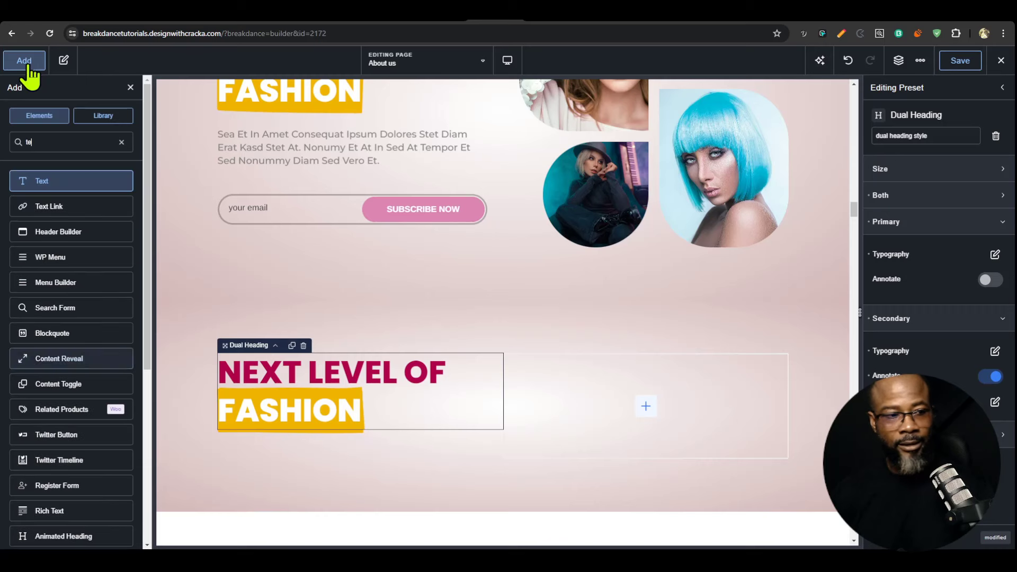
left_click_drag(66, 183, 340, 404)
- Copy the paragraph wording from the original fashion section's Text and use it to replace the new Text element's content
left_click(343, 144)
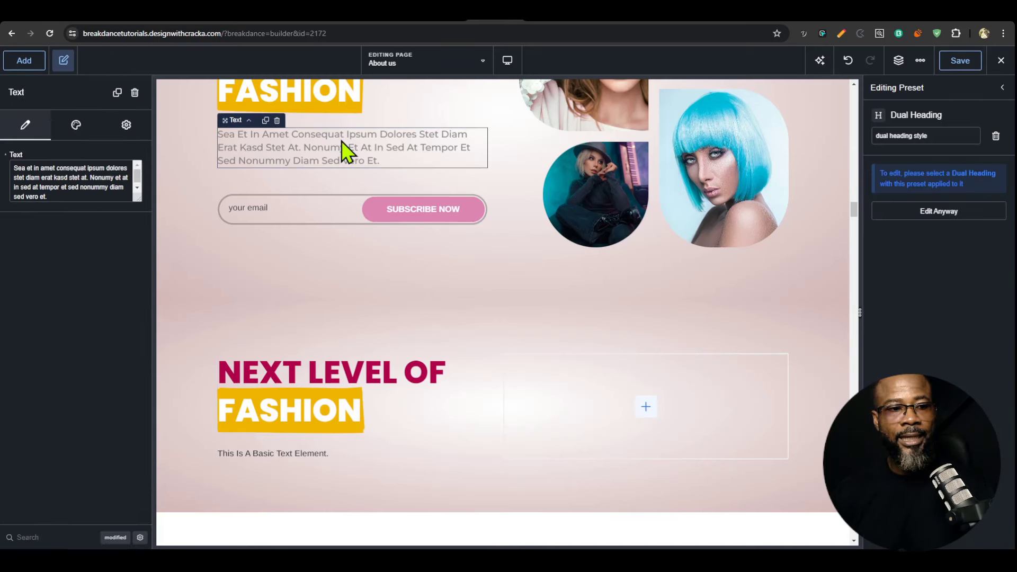
triple_click(85, 184)
key("ctrl+c")
left_click(293, 457)
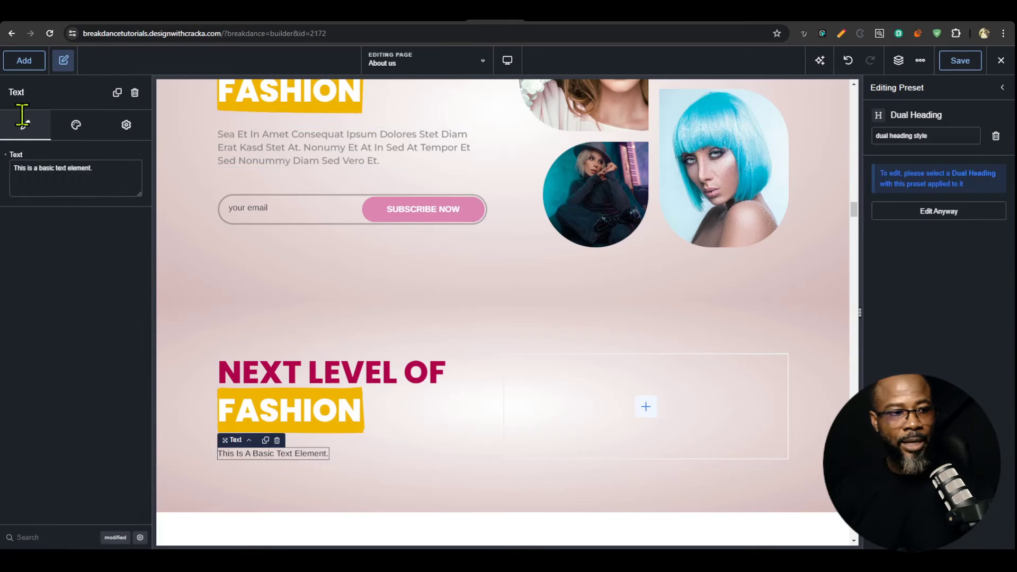
triple_click(93, 177)
key("ctrl+v")
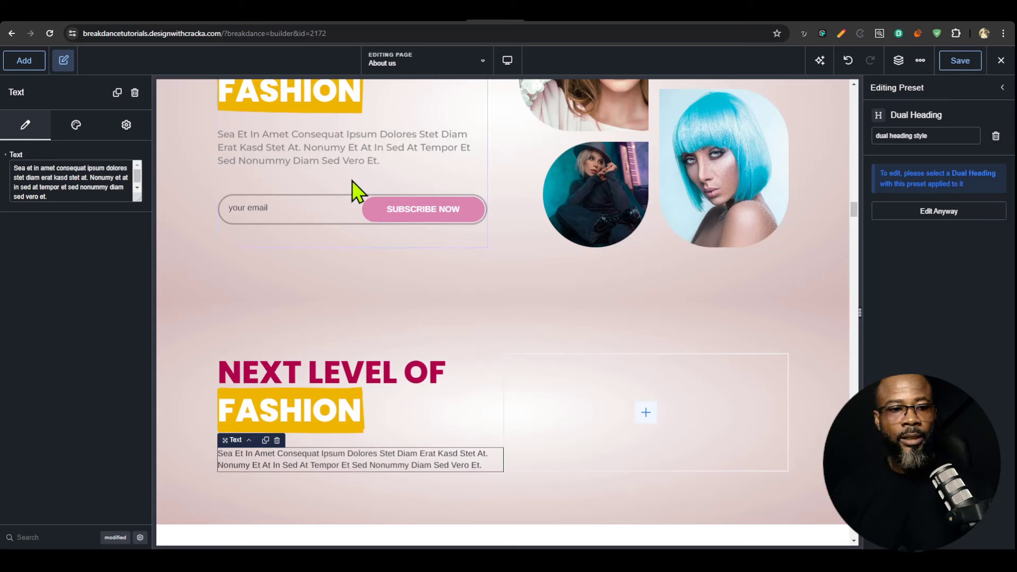
- Copy the original fashion section's Text element and paste its design onto the new Text element
left_click(338, 154)
right_click(338, 155)
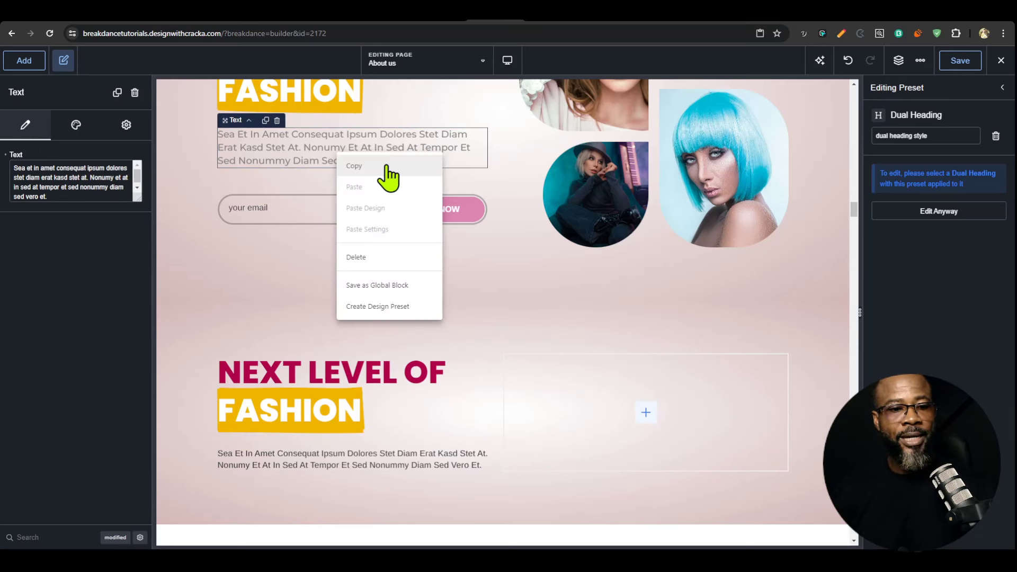
left_click(387, 167)
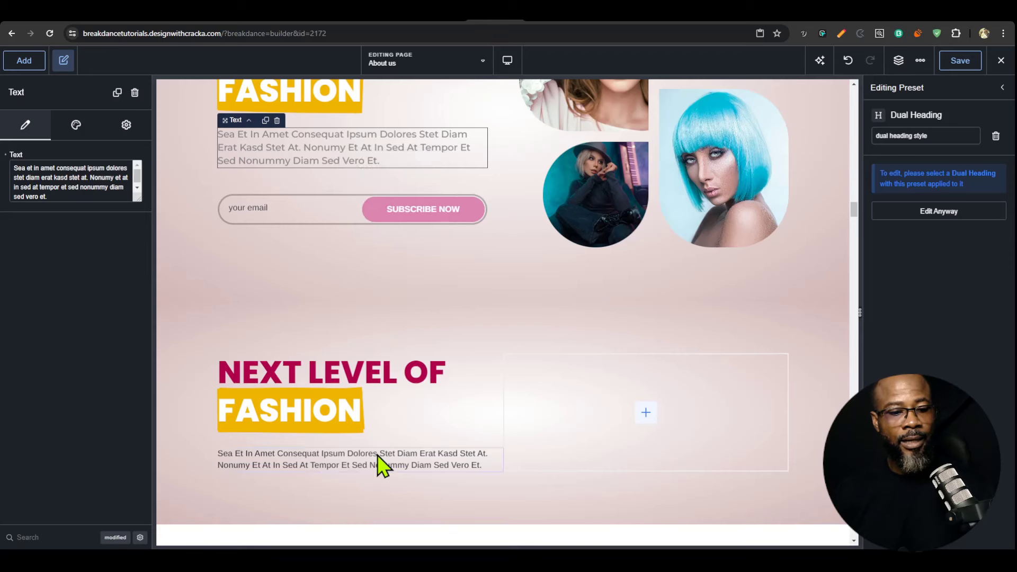
right_click(377, 455)
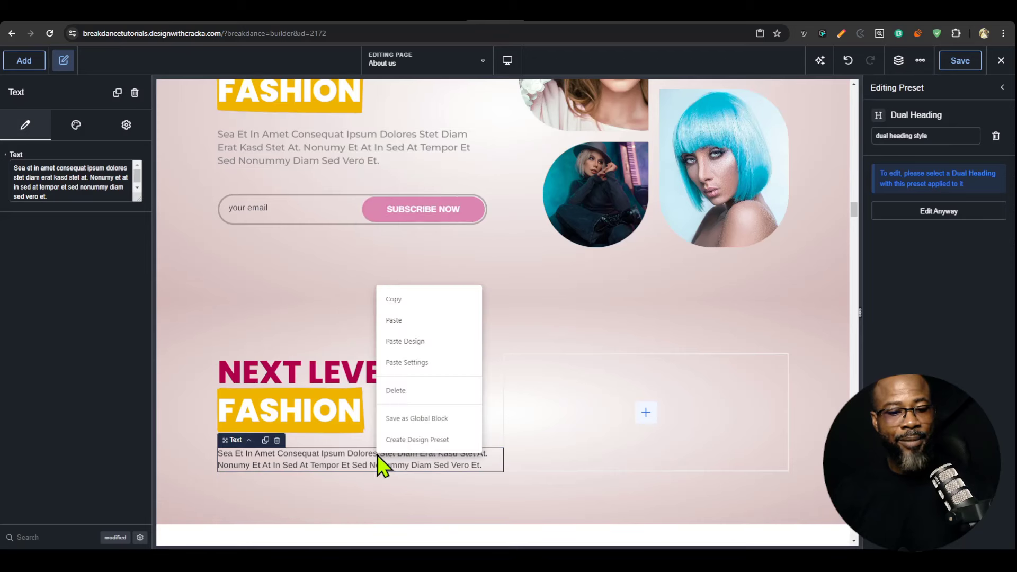
left_click(440, 364)
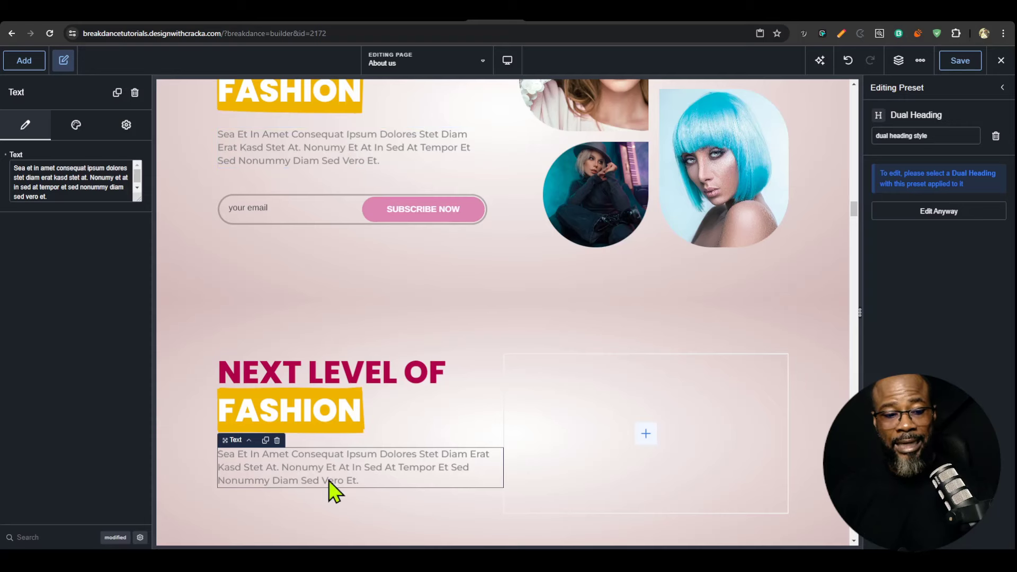
- Search the elements for "form" and insert a Form Builder below the new Text element
scroll(334, 313, "down", 3)
scroll(386, 332, "up", 3)
scroll(375, 351, "up", 2)
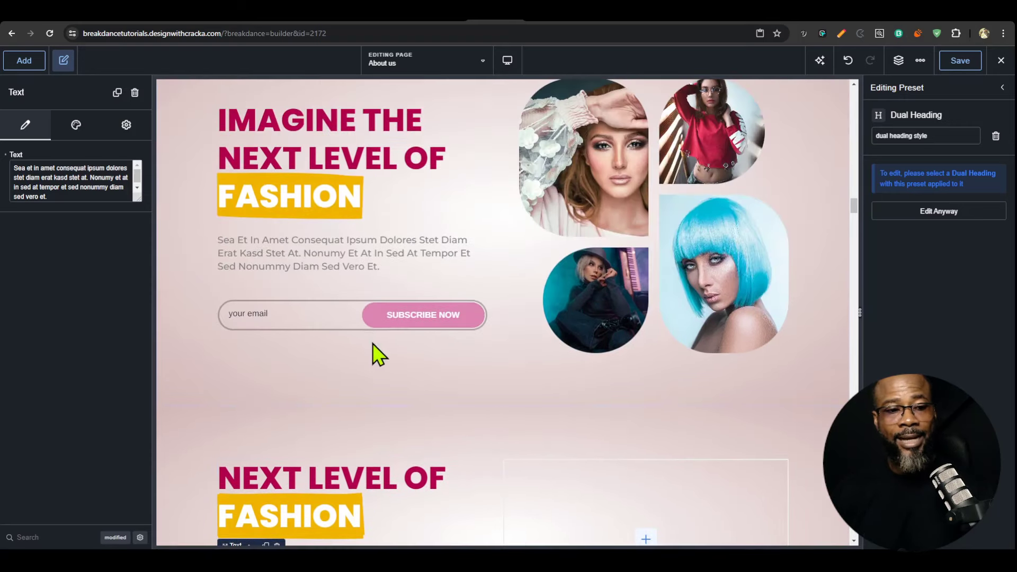
scroll(372, 271, "down", 3)
left_click(323, 154)
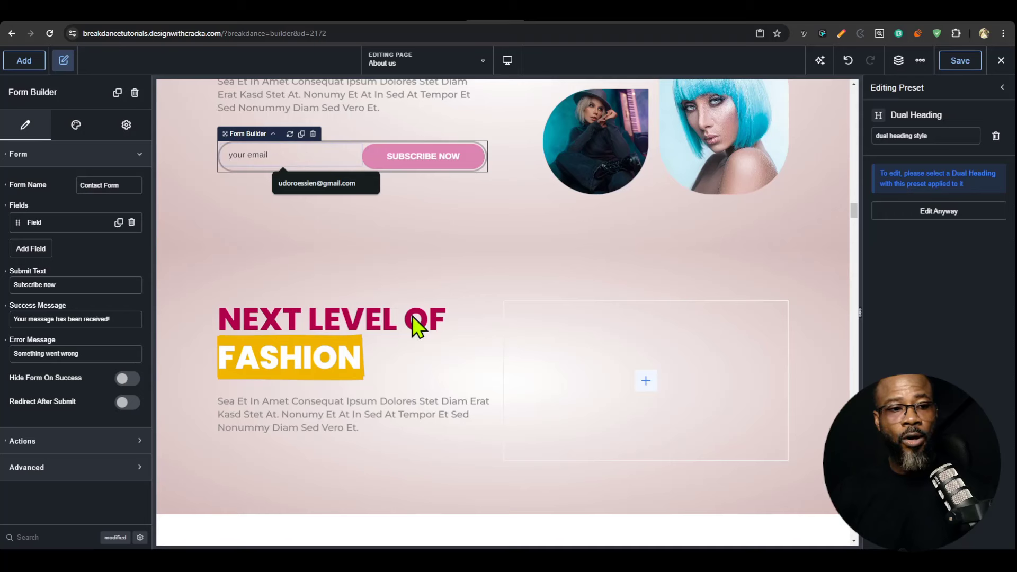
left_click(376, 423)
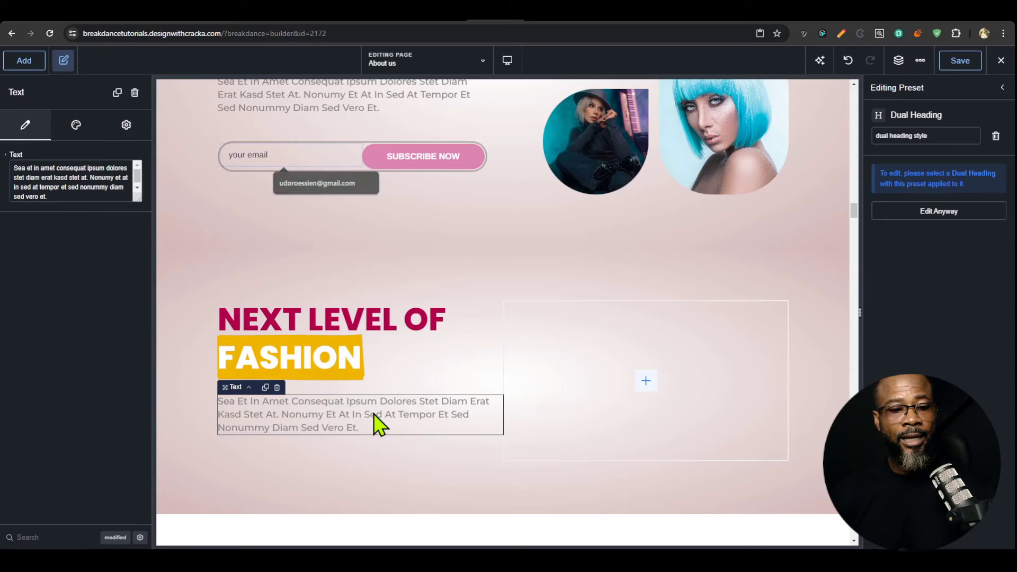
left_click(24, 61)
type("form")
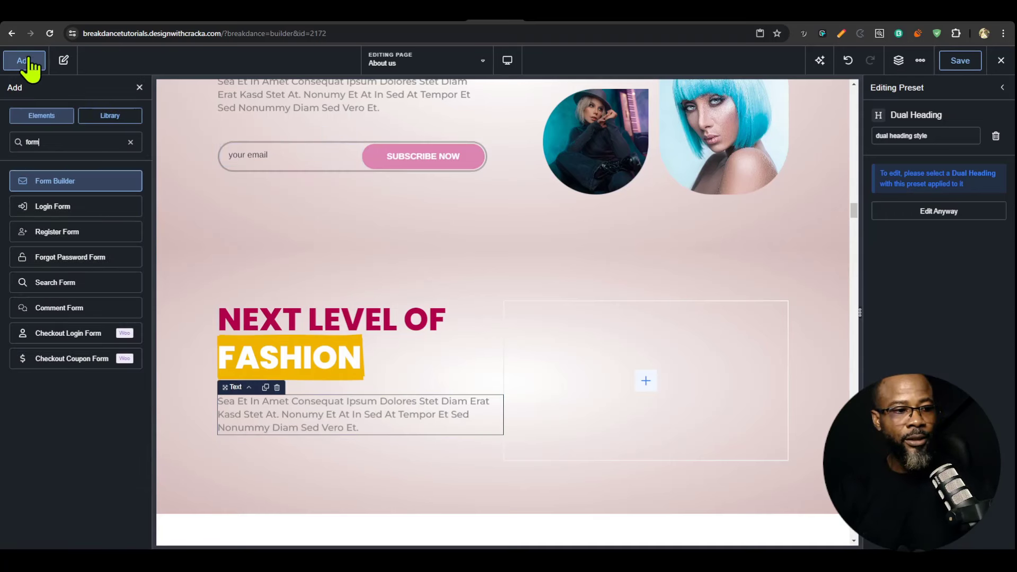
left_click(108, 181)
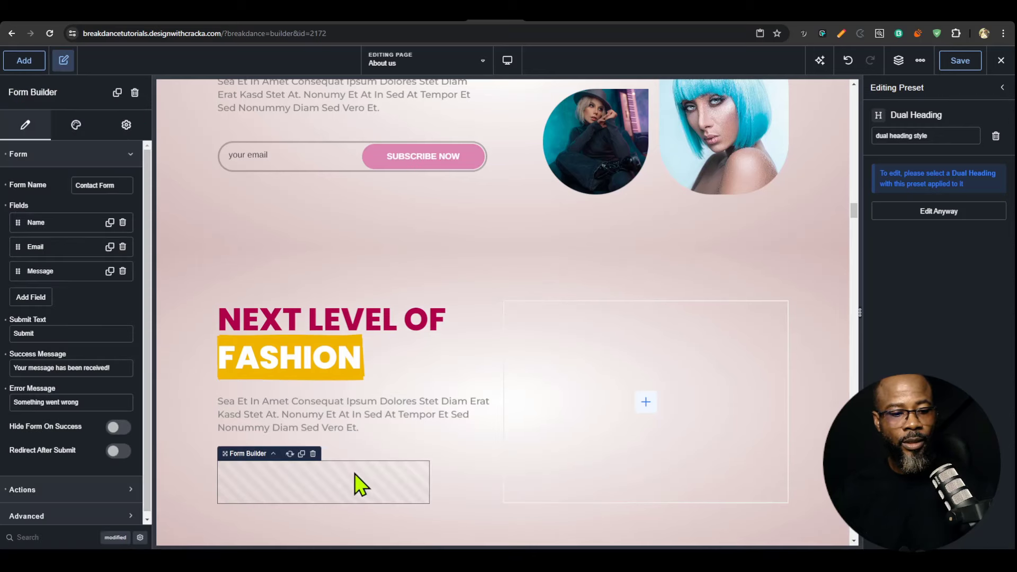
- Delete the Name and Message fields from the new Form Builder, keeping only the Email field
scroll(379, 472, "down", 3)
scroll(376, 463, "up", 3)
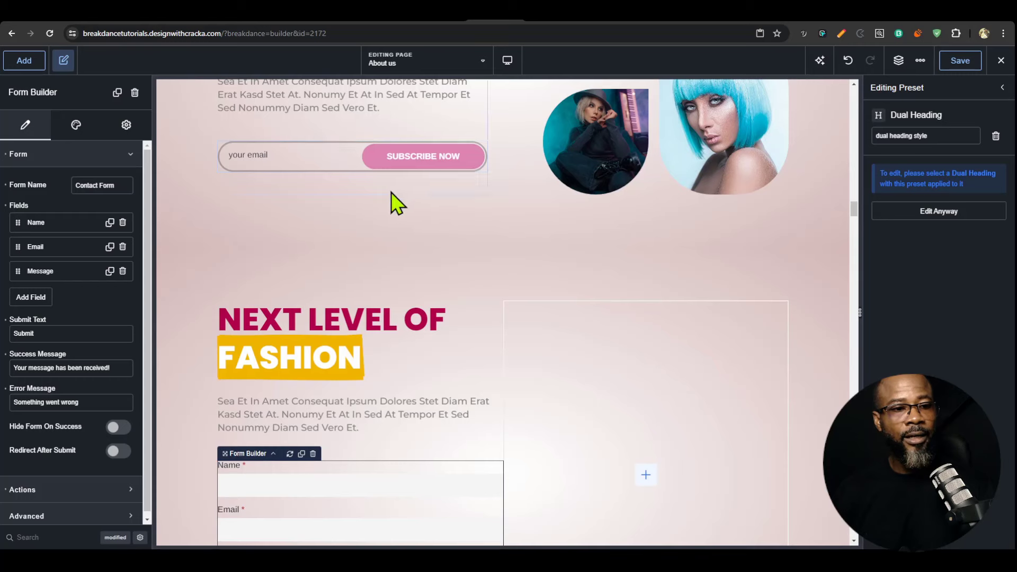
scroll(380, 464, "down", 4)
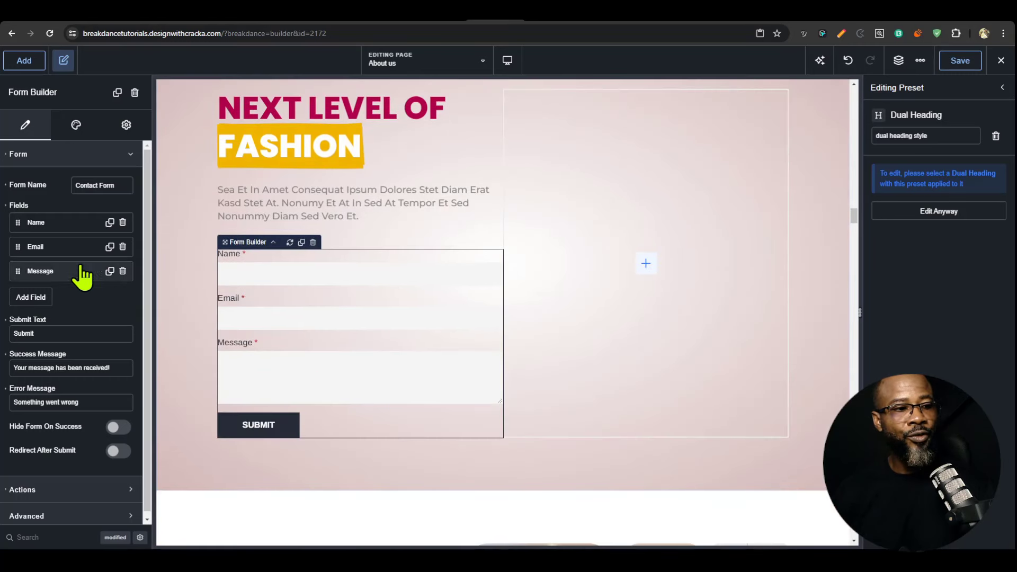
left_click(126, 227)
left_click(75, 228)
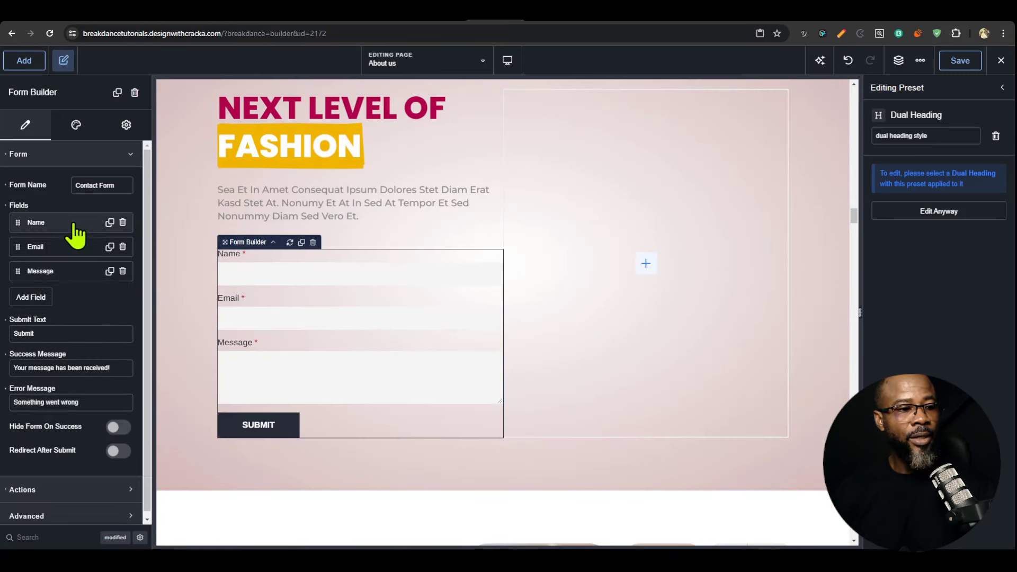
left_click(123, 222)
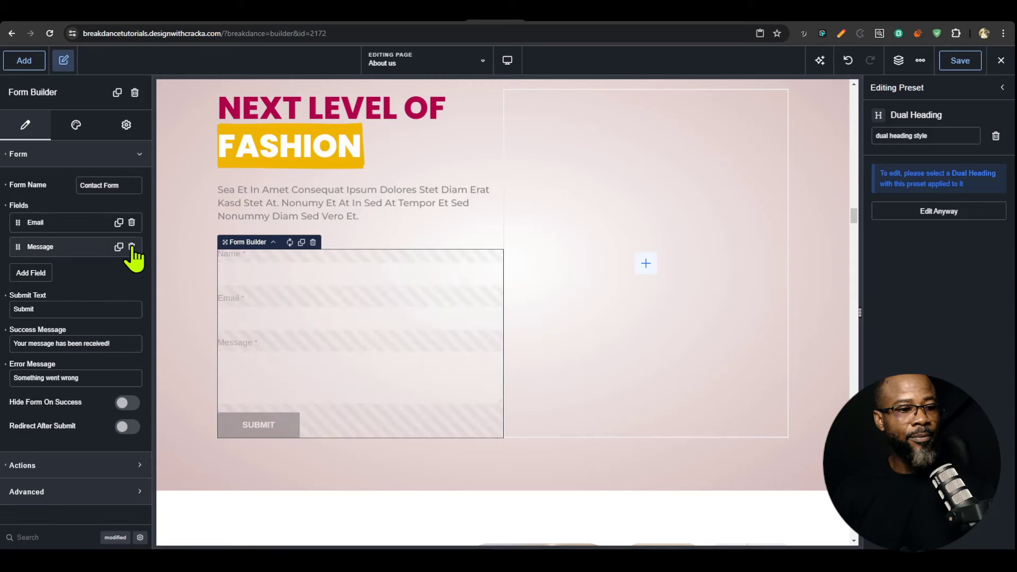
left_click(132, 246)
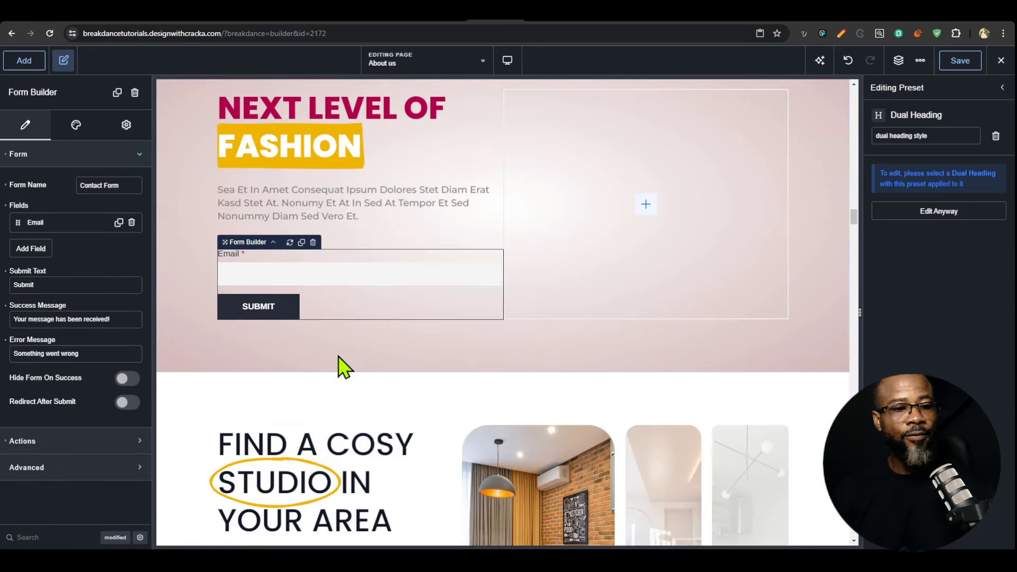
scroll(359, 386, "up", 3)
scroll(337, 444, "up", 1)
scroll(344, 454, "down", 1)
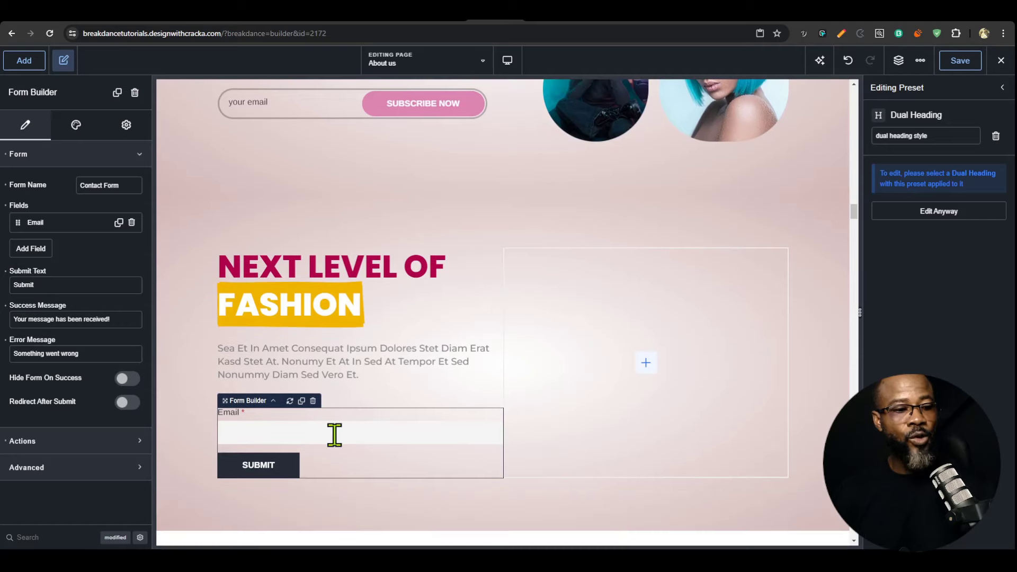
scroll(418, 293, "up", 2)
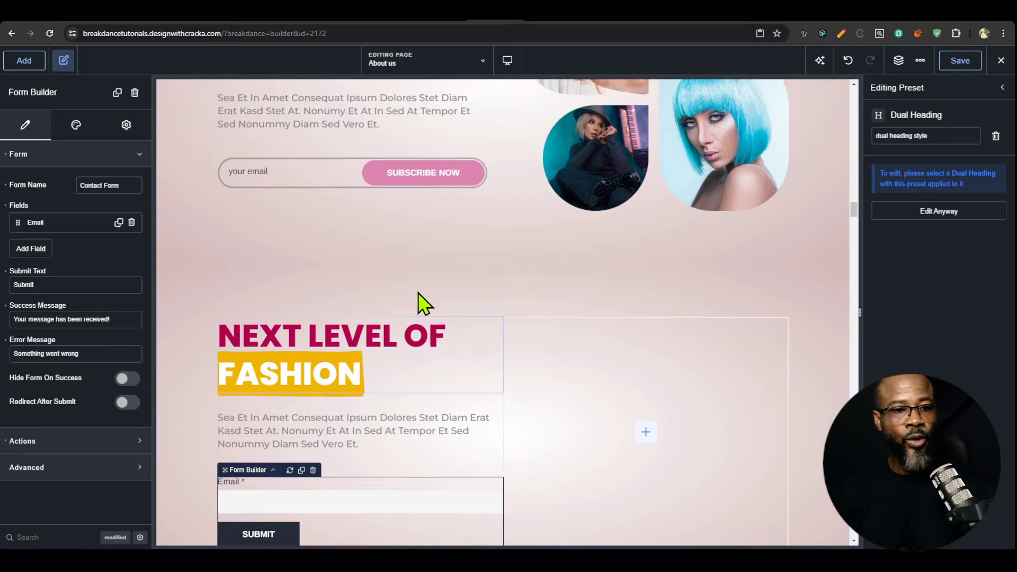
- Copy the original fashion section's subscribe form and paste its design onto the new Form Builder
scroll(417, 292, "down", 1)
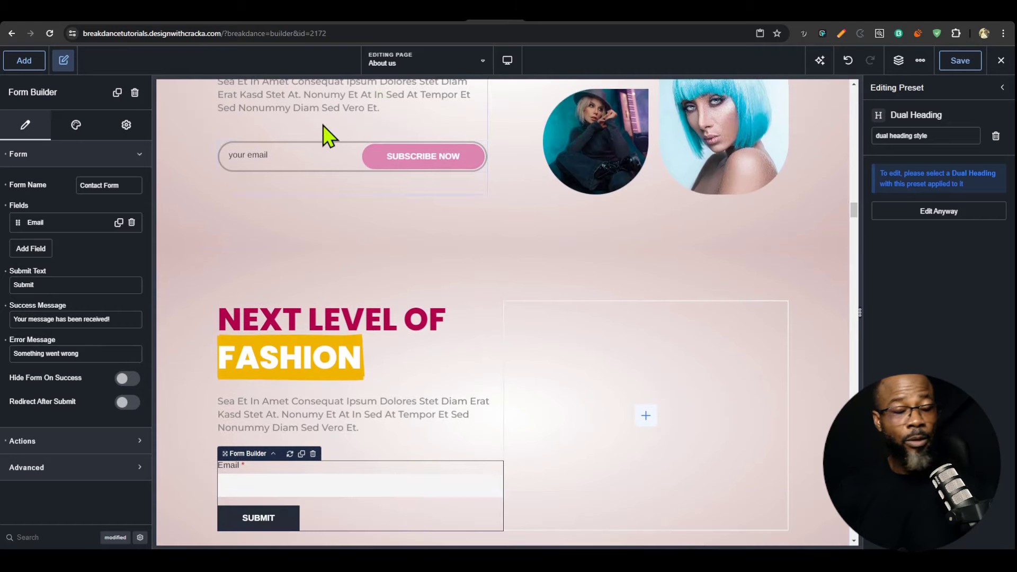
left_click(392, 163)
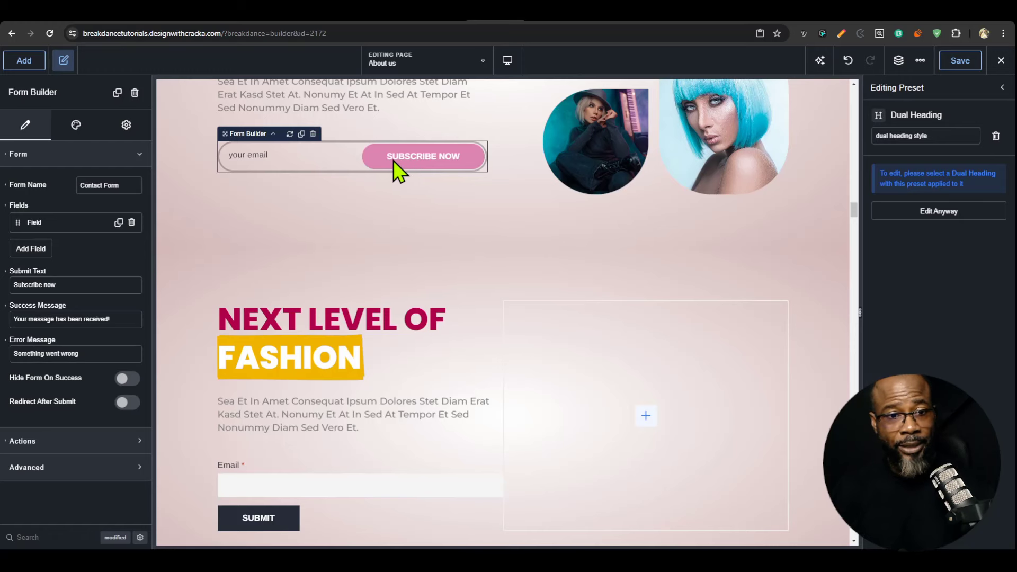
right_click(393, 161)
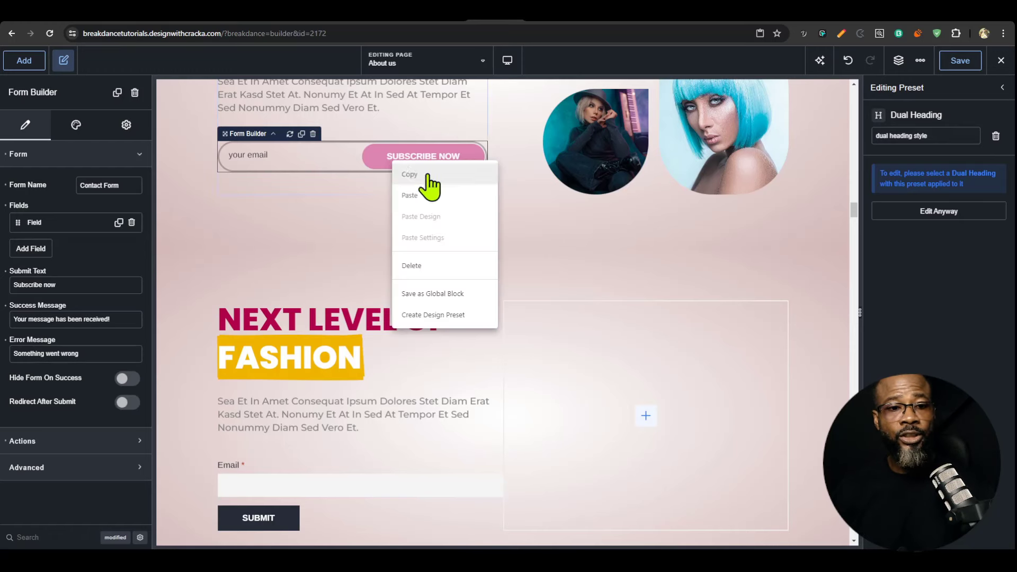
scroll(409, 329, "down", 4)
left_click(397, 271)
right_click(392, 287)
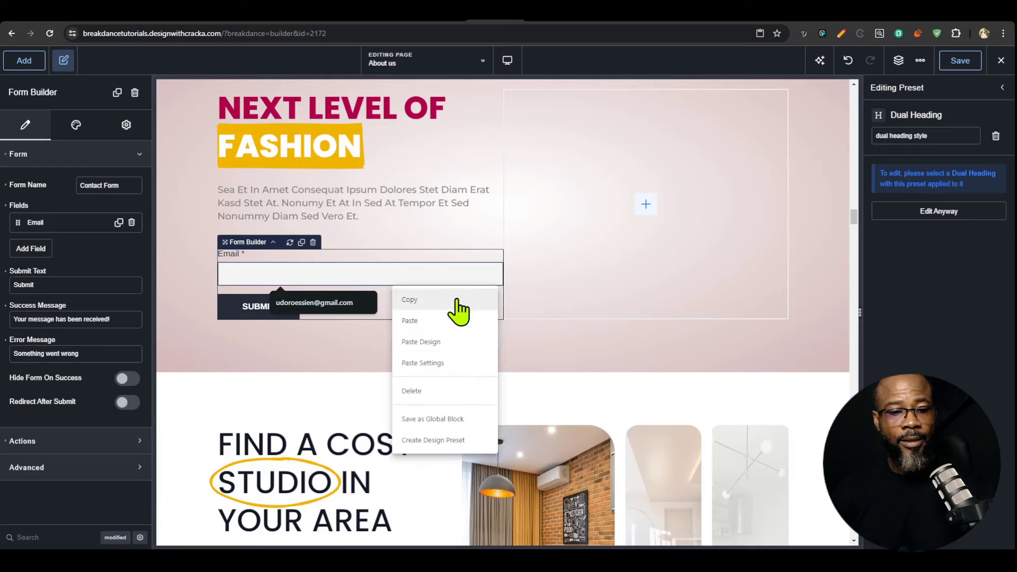
left_click(453, 343)
scroll(300, 450, "up", 3)
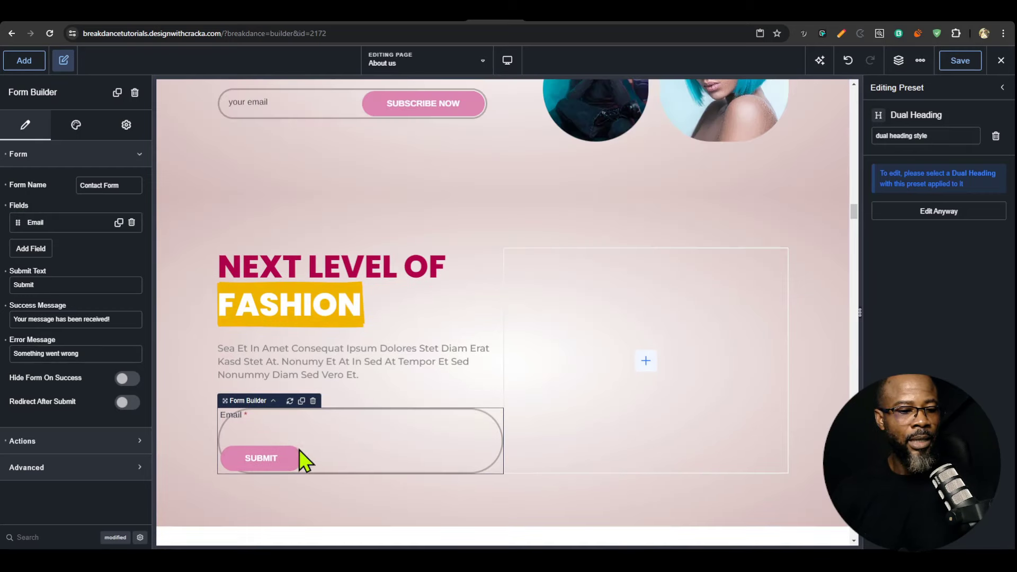
- Hide the label of the new form's Email field and set its placeholder to "Your email"
left_click(69, 223)
left_click(113, 321)
scroll(119, 426, "down", 1)
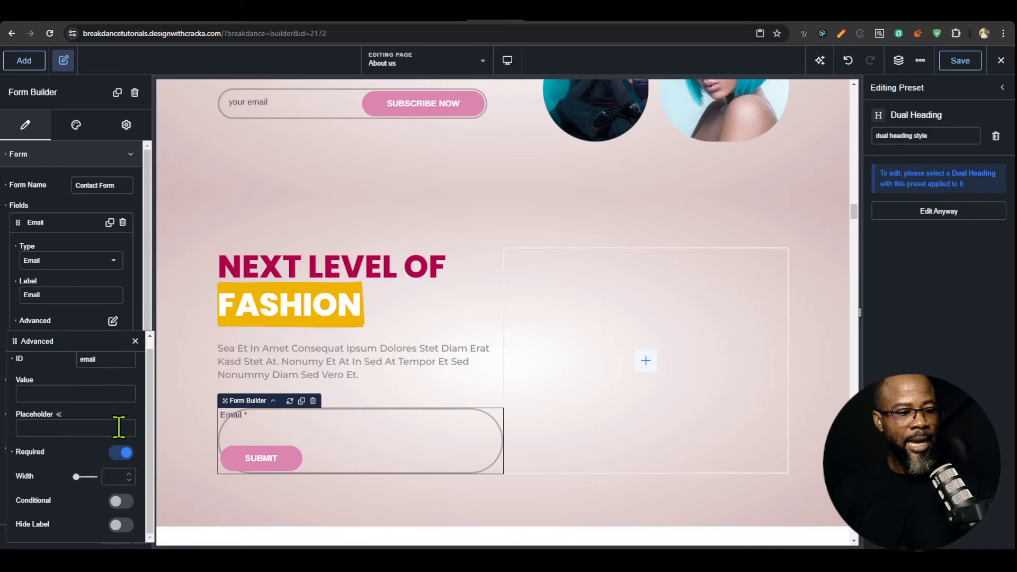
left_click(119, 526)
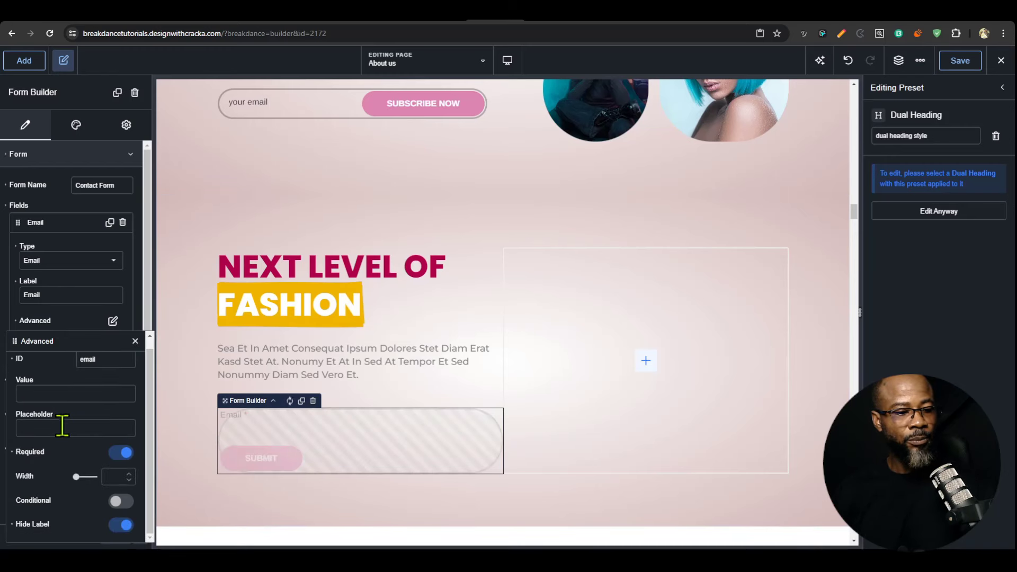
left_click(93, 424)
type("Your email")
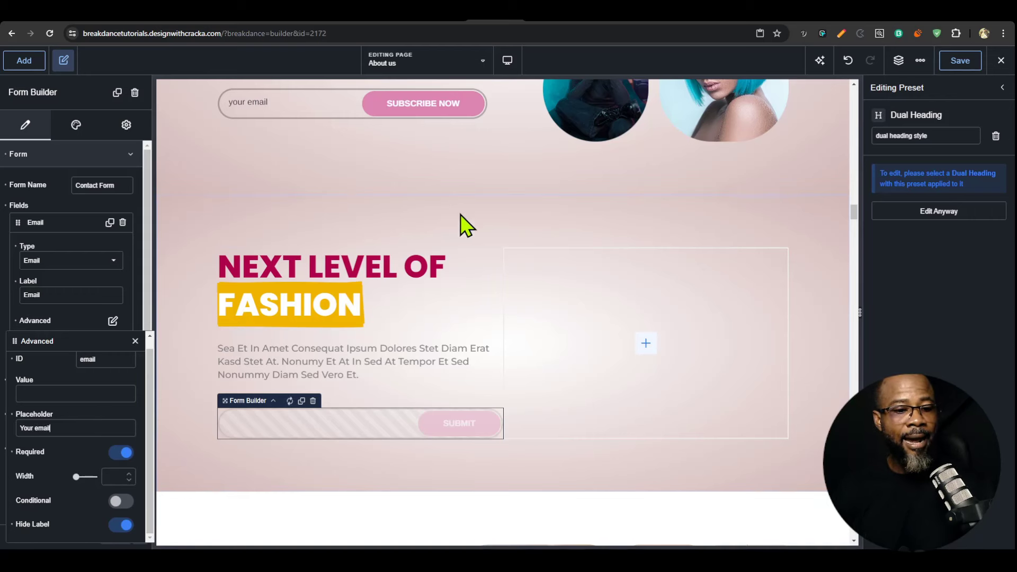
left_click(461, 339)
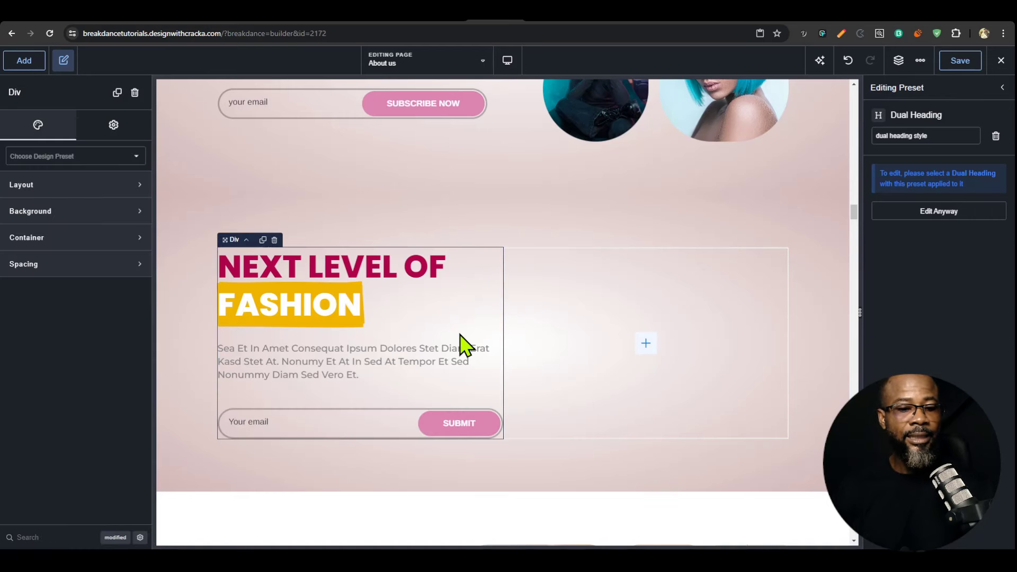
- Change the new form's submit text to "Subscribe Now"
left_click(480, 426)
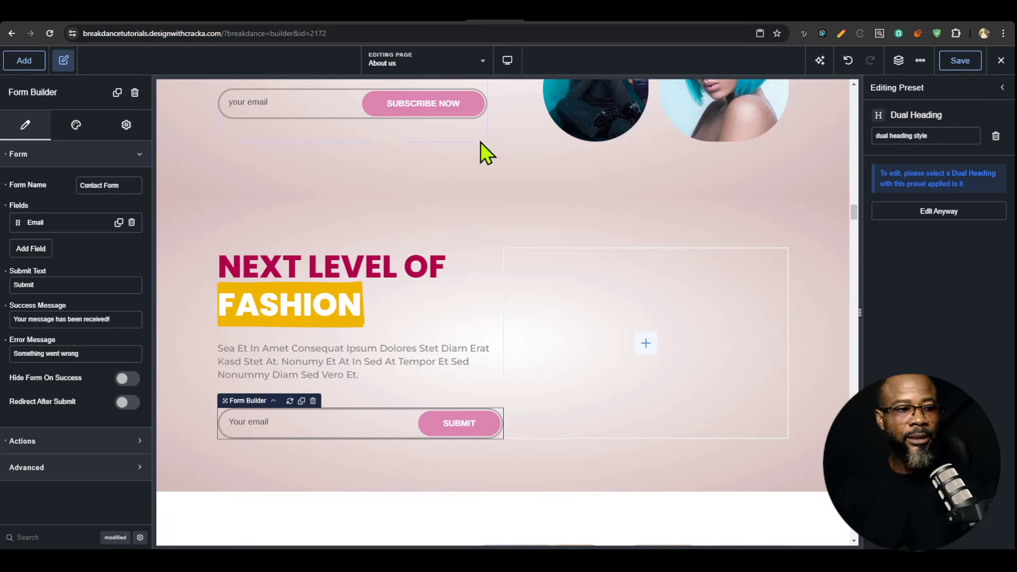
double_click(68, 284)
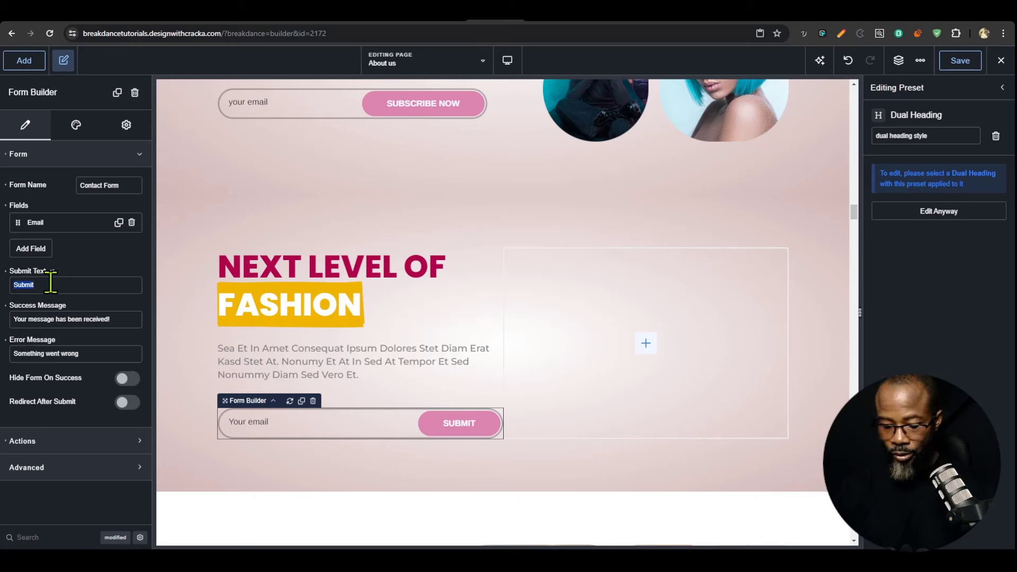
type("Subscribe Now")
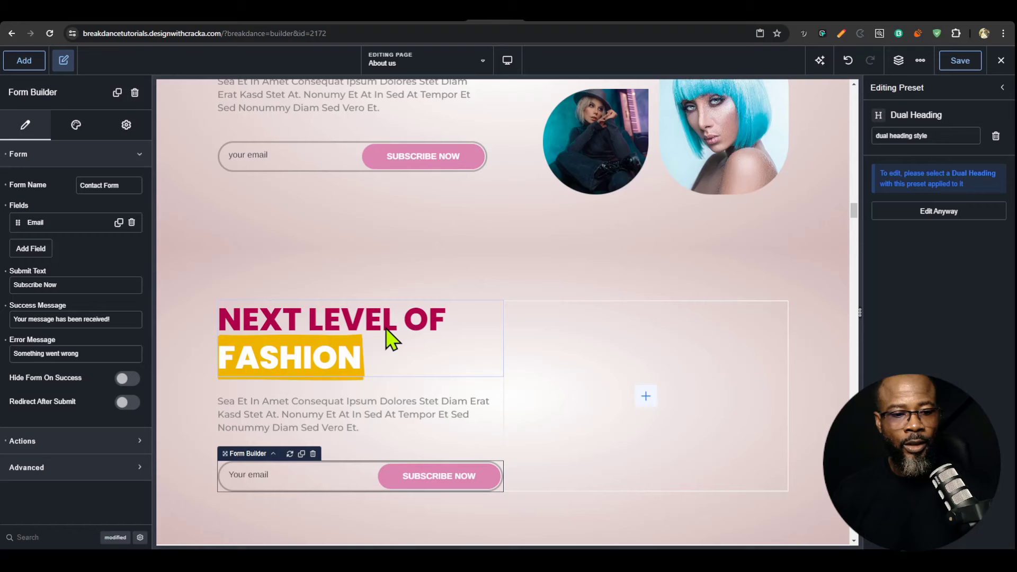
- Compare the rebuilt heading, text and form column with the original fashion section above it
left_click(318, 315)
left_click(274, 290)
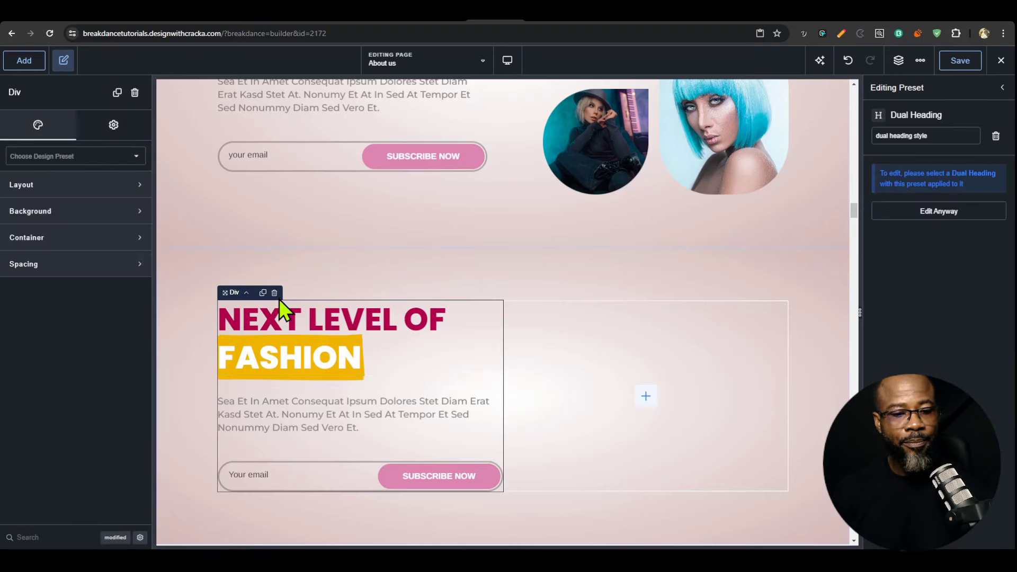
scroll(418, 381, "up", 2)
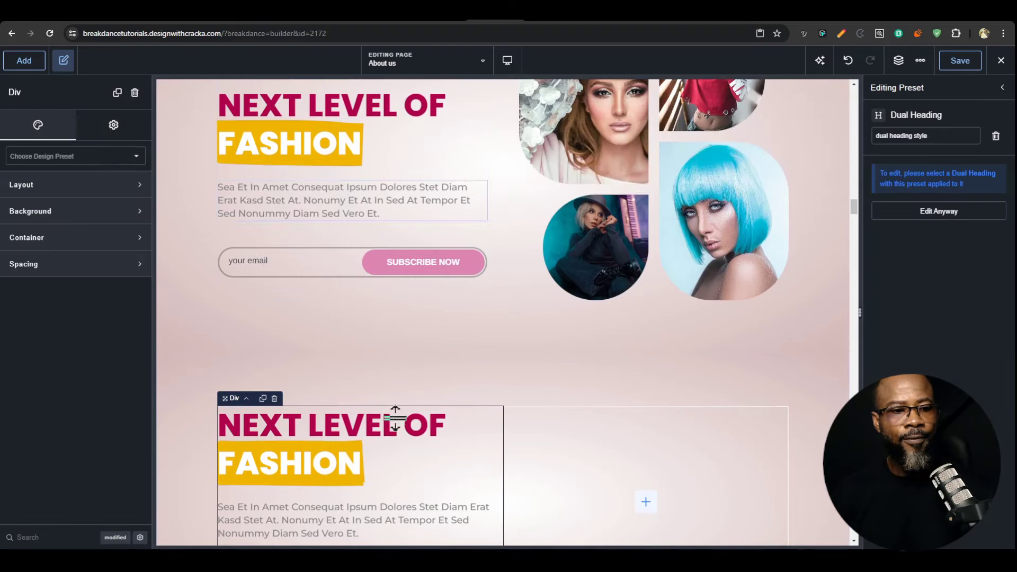
scroll(404, 441, "down", 3)
scroll(406, 444, "up", 3)
scroll(411, 435, "down", 3)
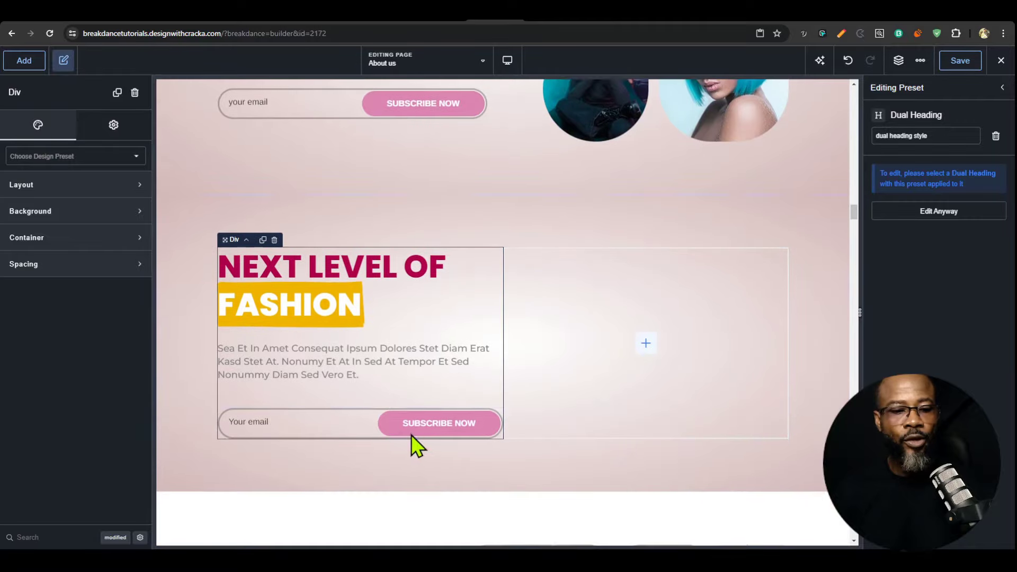
scroll(370, 408, "up", 2)
- Add a Div inside the new section's empty column beside the text and duplicate it
left_click(615, 422)
scroll(680, 422, "up", 2)
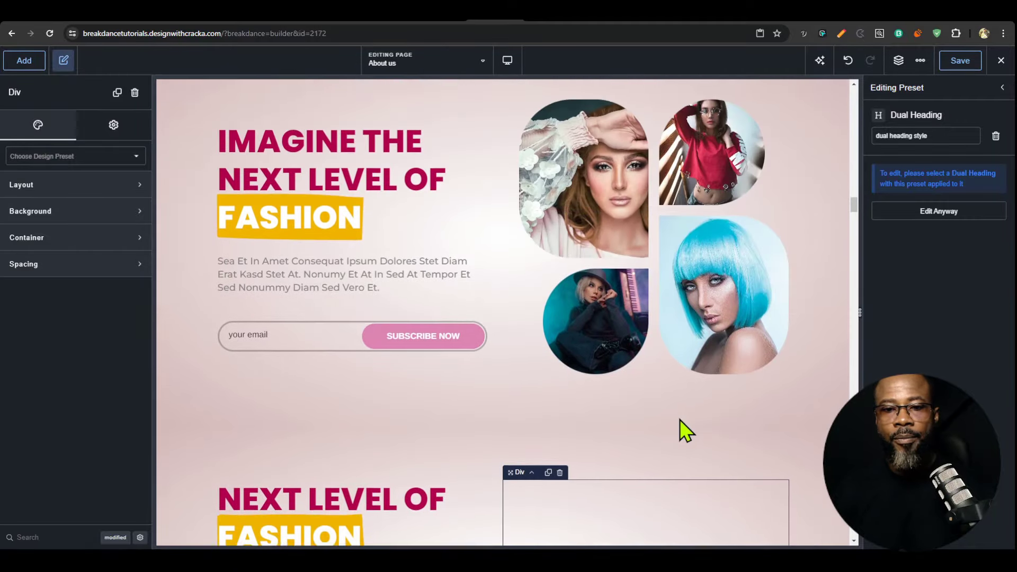
scroll(618, 217, "down", 3)
scroll(636, 193, "up", 3)
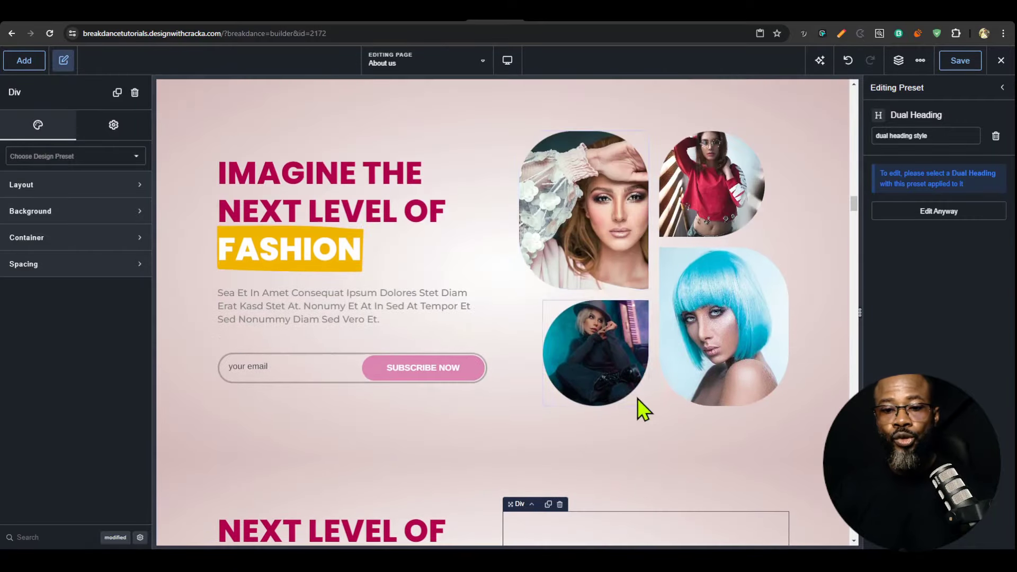
scroll(638, 398, "down", 4)
left_click(24, 61)
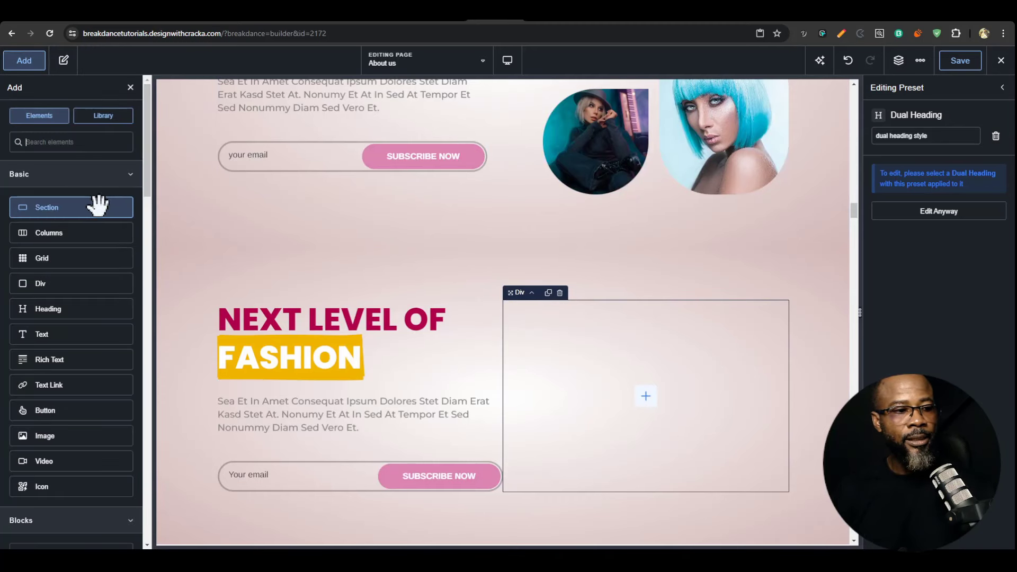
left_click(79, 284)
left_click(548, 292)
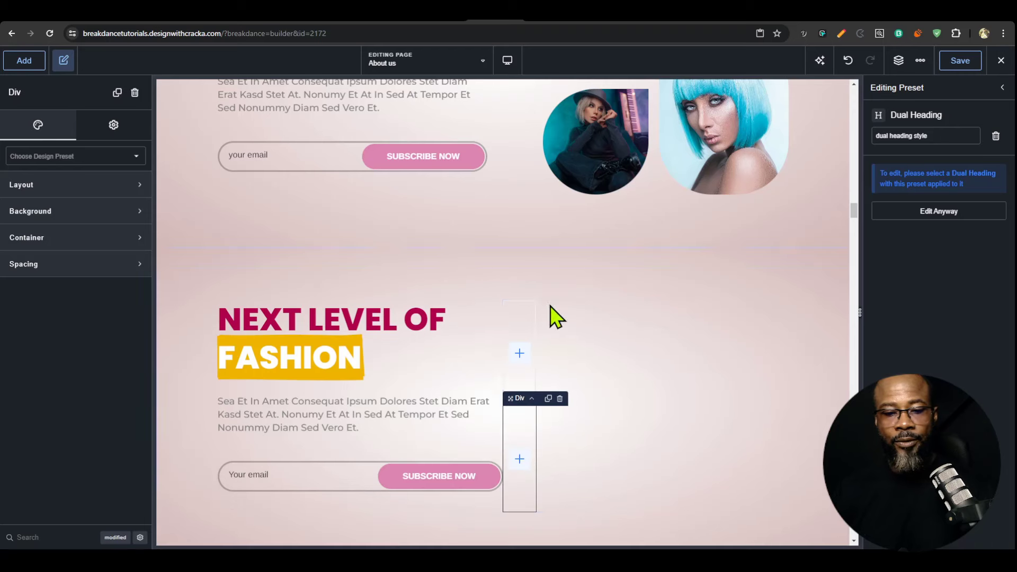
- Set the parent Div of the two new Divs to a grid layout with 2 items per row and 0 px between items
left_click(655, 363)
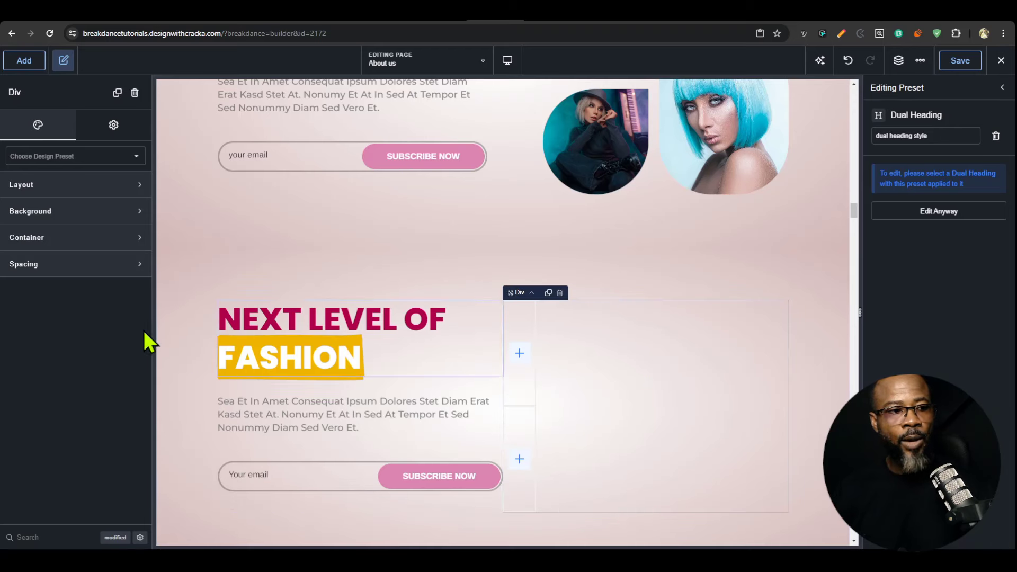
left_click(84, 187)
scroll(613, 302, "up", 3)
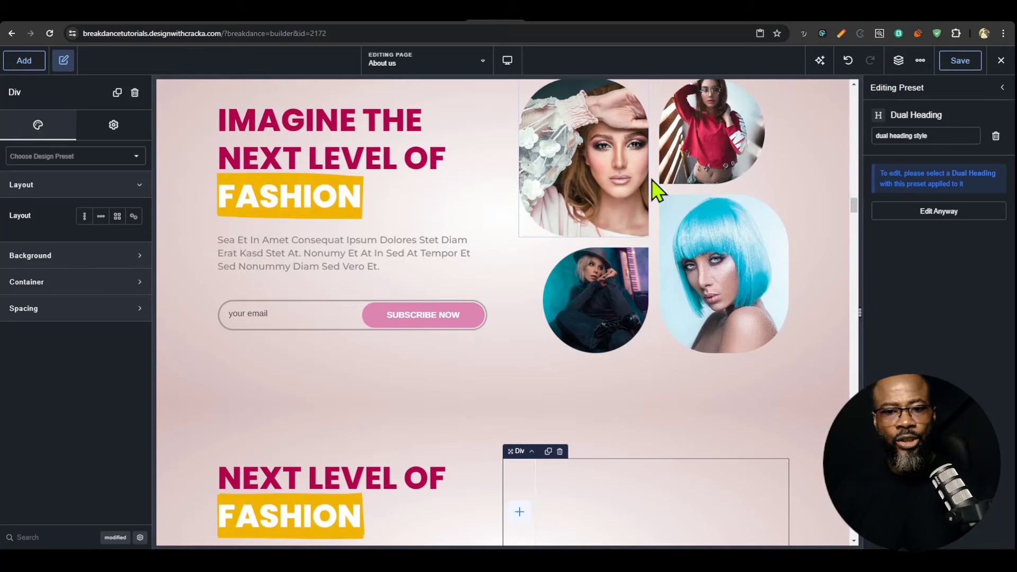
left_click(121, 219)
scroll(731, 384, "down", 3)
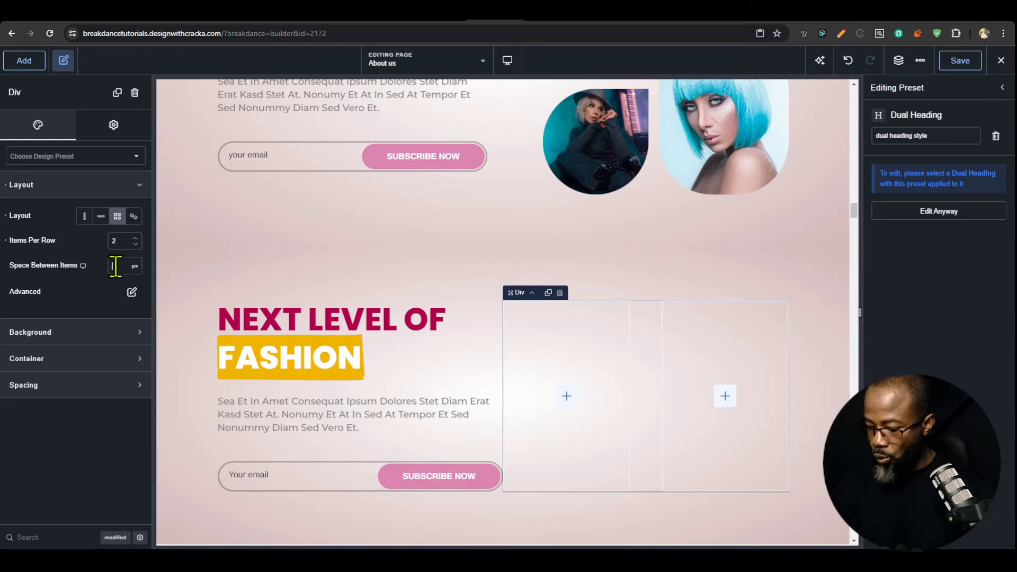
type("0")
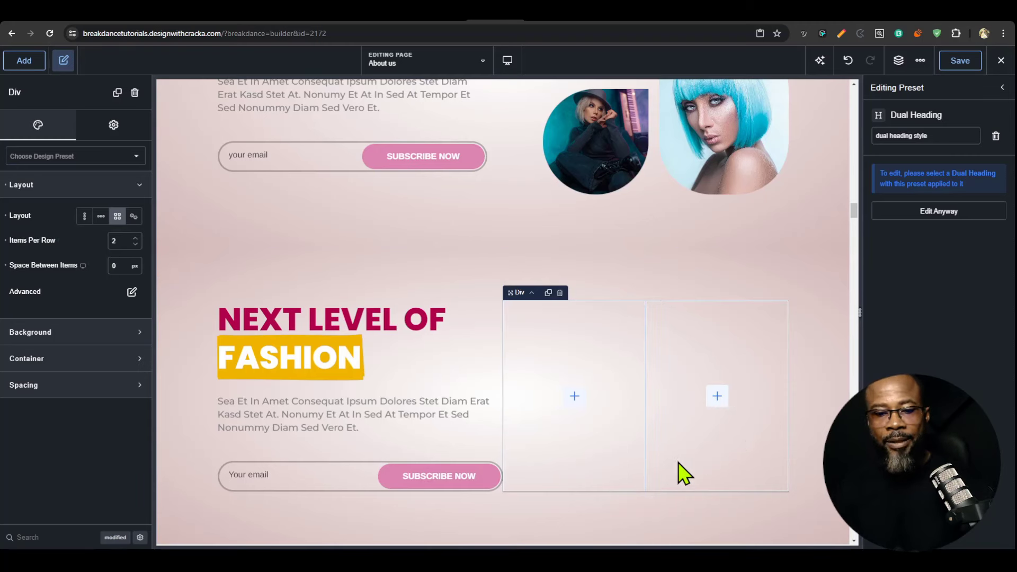
- Copy the original section's portrait of the woman with her arm raised and paste it into the first inner Div
scroll(677, 472, "up", 3)
scroll(673, 470, "down", 4)
scroll(604, 413, "up", 2)
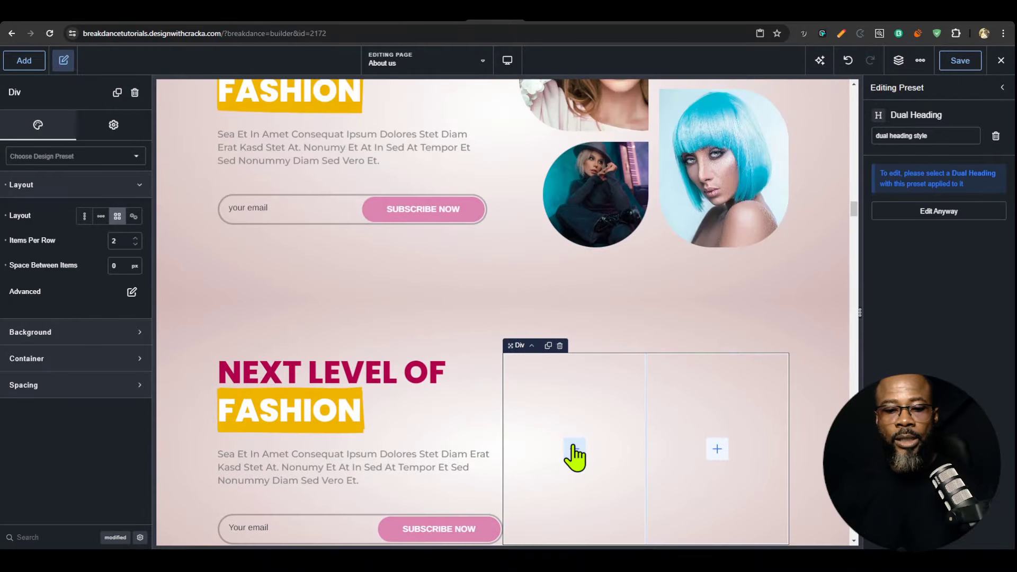
left_click(602, 436)
scroll(601, 445, "up", 2)
left_click(605, 189)
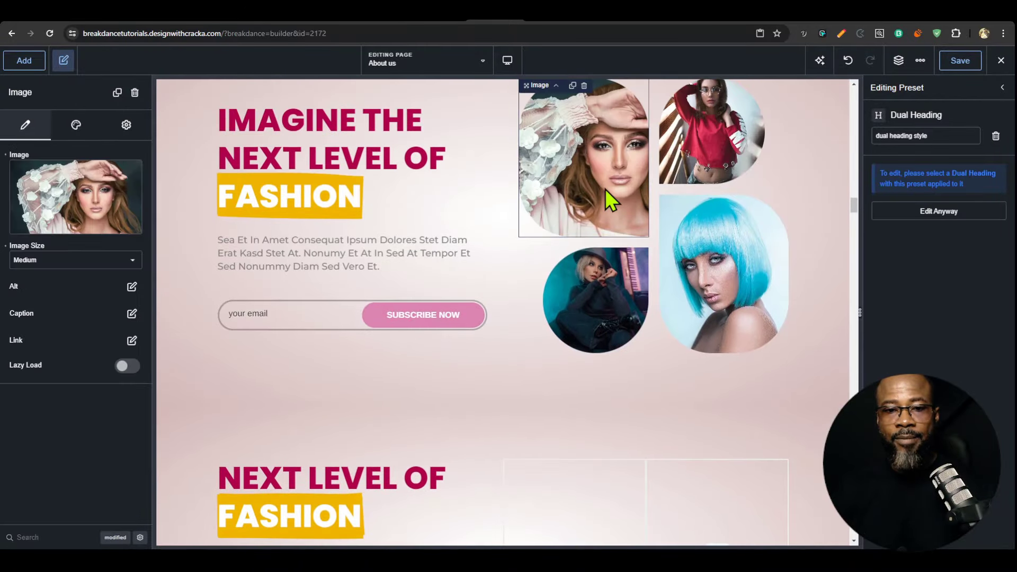
scroll(613, 194, "down", 1)
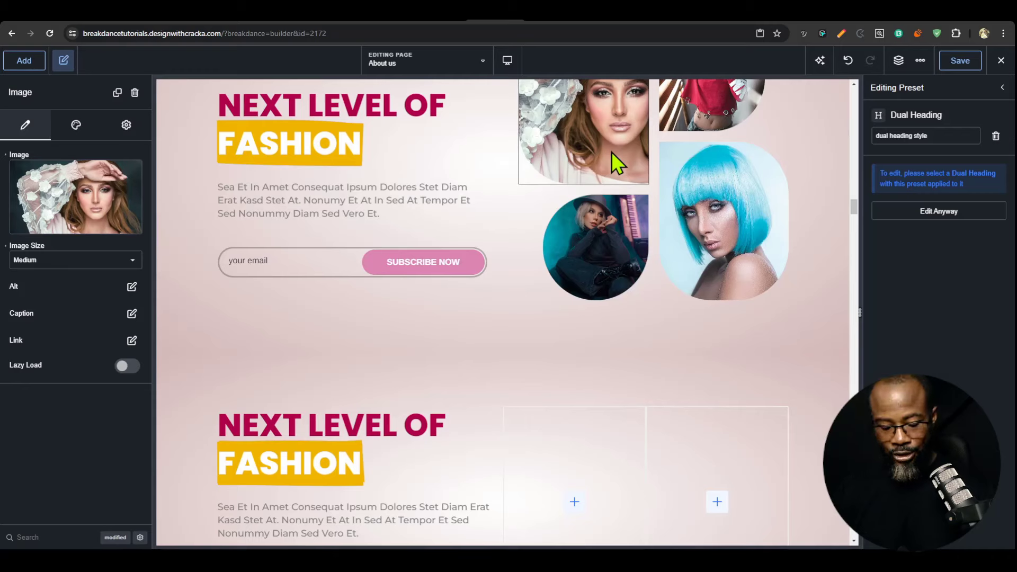
left_click(588, 447)
key("ctrl+v")
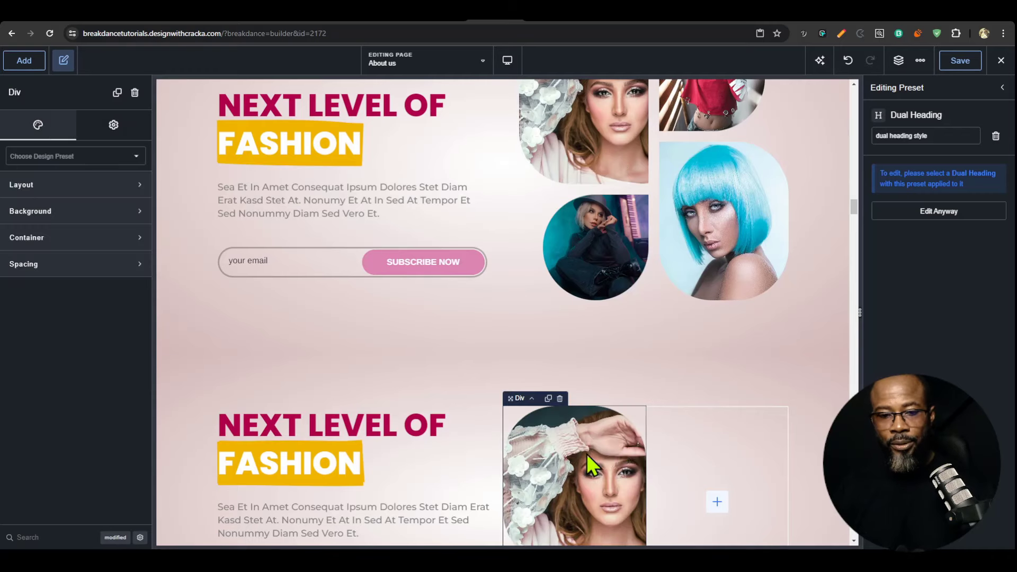
- Copy the original section's round image of the seated woman in a hat and paste it below the pasted portrait
scroll(591, 424, "down", 4)
scroll(589, 381, "up", 1)
left_click(588, 370)
scroll(593, 345, "up", 4)
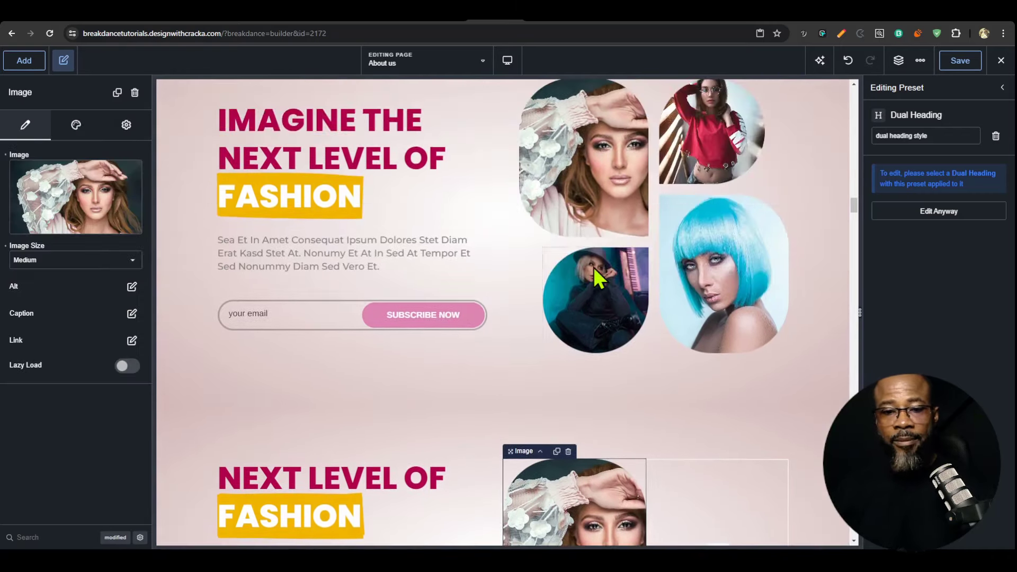
scroll(582, 275, "down", 5)
scroll(574, 318, "up", 3)
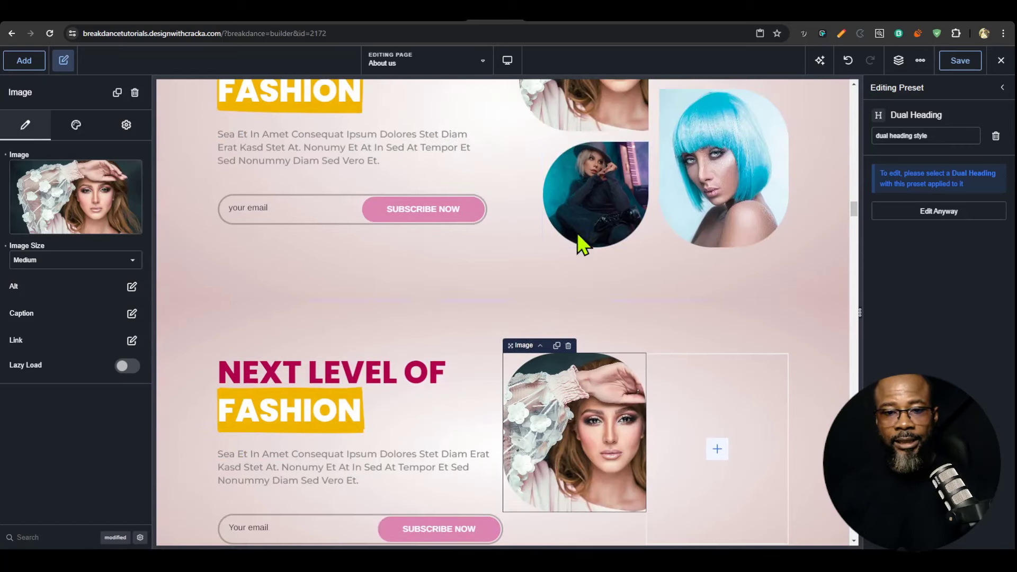
left_click(593, 233)
left_click(605, 477)
key("ctrl+v")
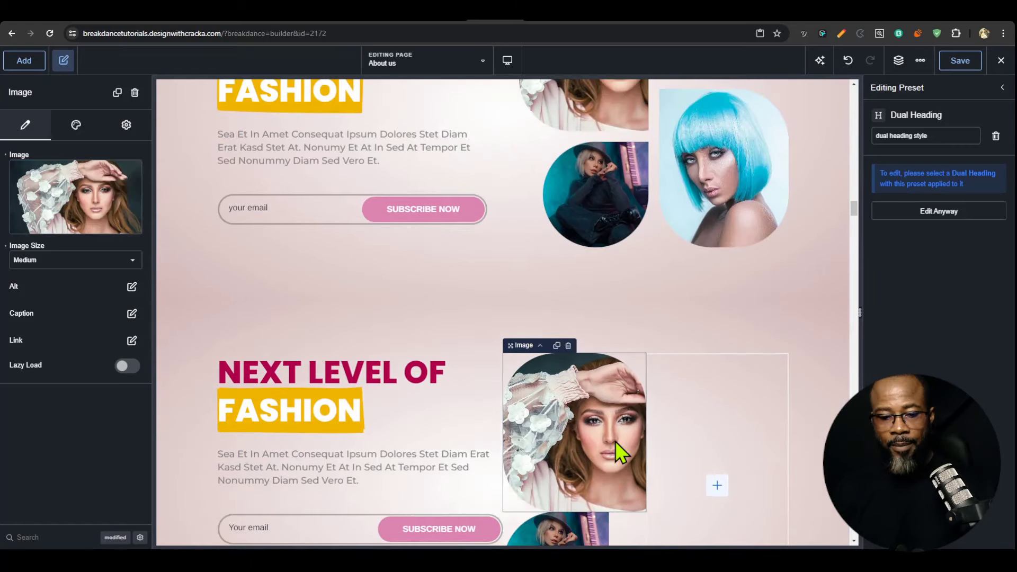
- Show only the modified properties of the pasted round image and reset its border radius
scroll(615, 440, "down", 3)
left_click(575, 438)
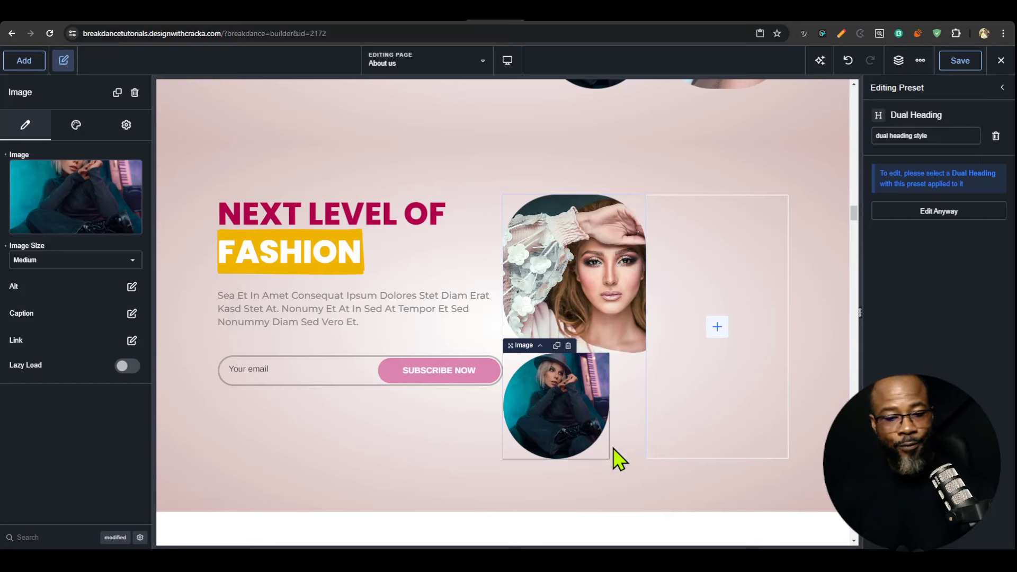
left_click(113, 539)
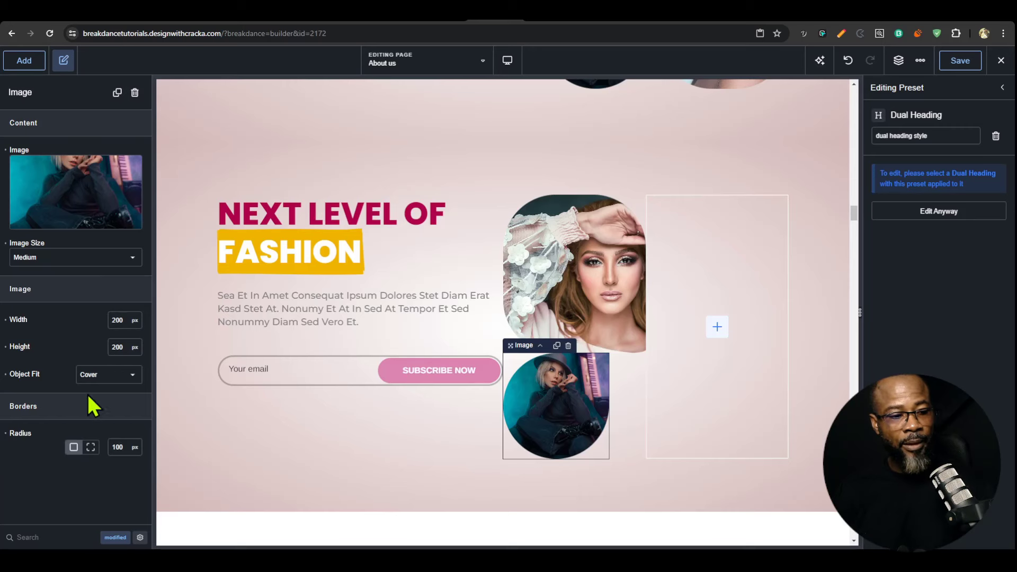
left_click(5, 433)
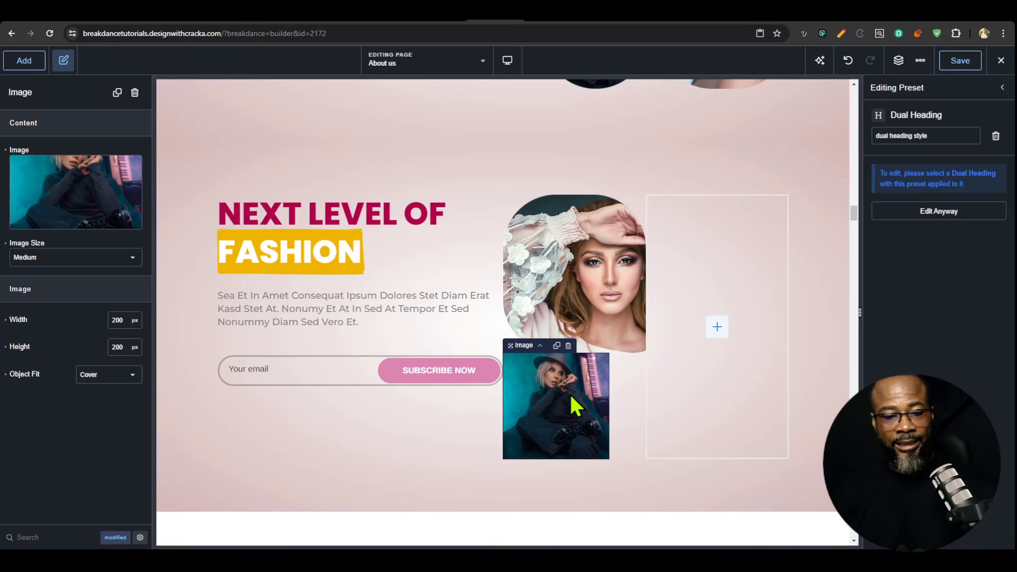
- Stop filtering by modified properties and open the image's border design settings
left_click(123, 538)
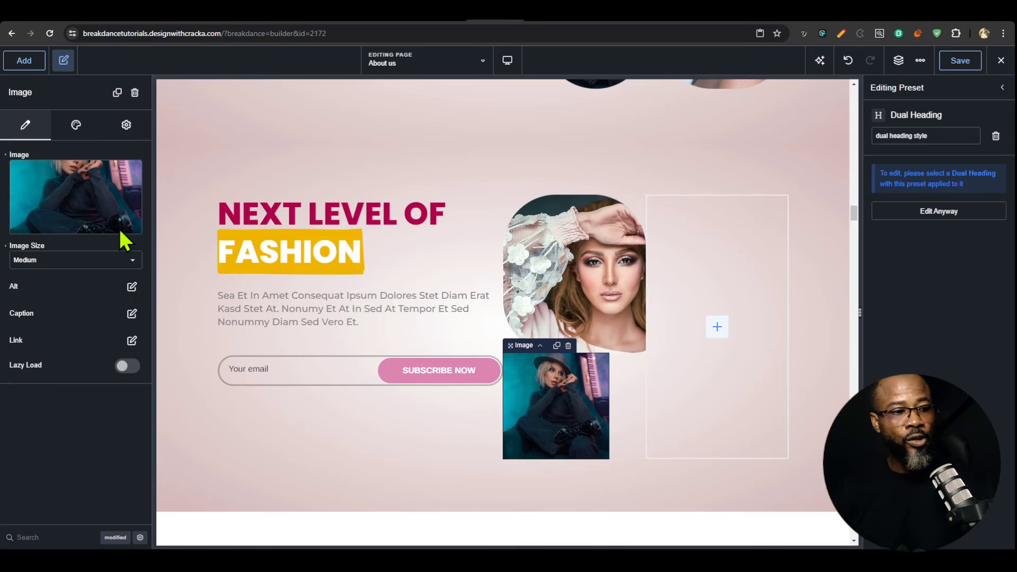
left_click(76, 124)
left_click(96, 238)
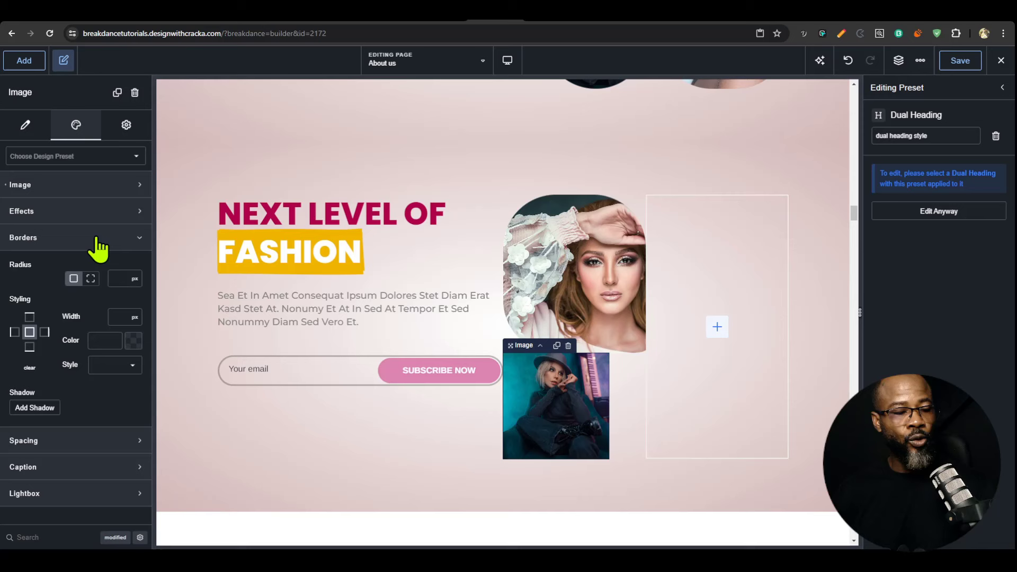
- Set the pasted seated-woman image's corner radii individually to 100 px for the bottom-right, bottom-left and top-left corners
left_click(90, 279)
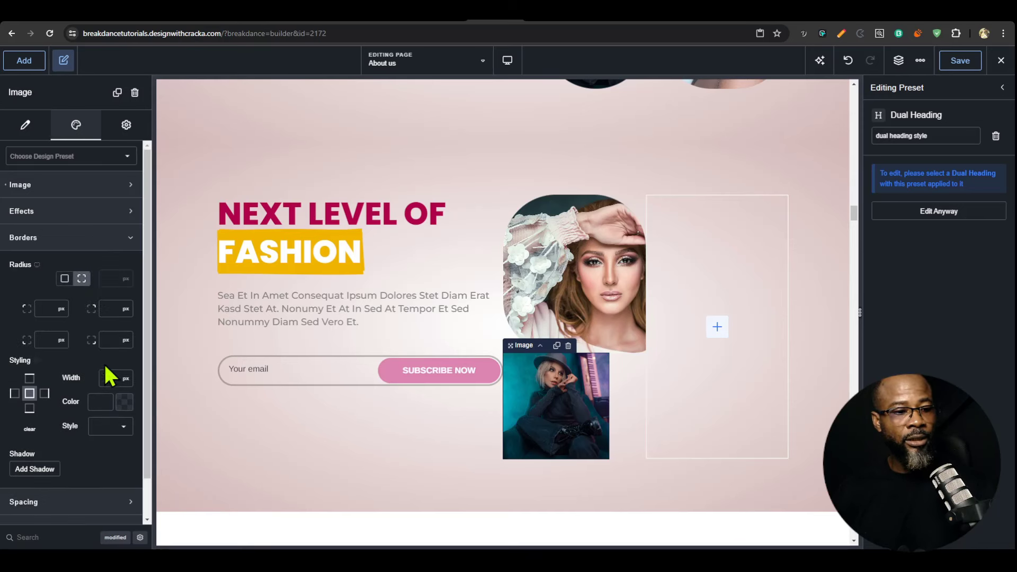
type("00")
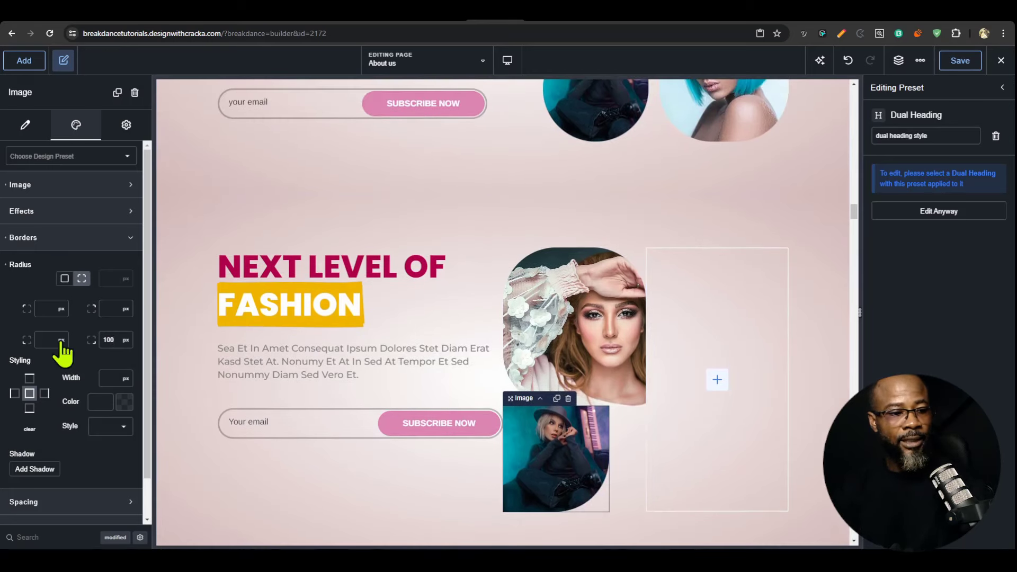
left_click(47, 339)
type("100")
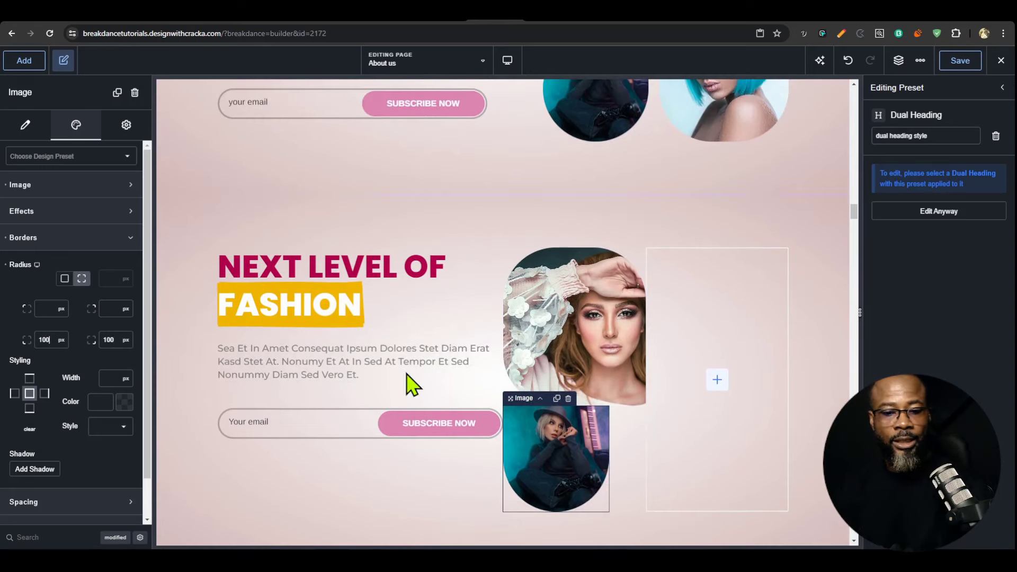
scroll(615, 389, "up", 2)
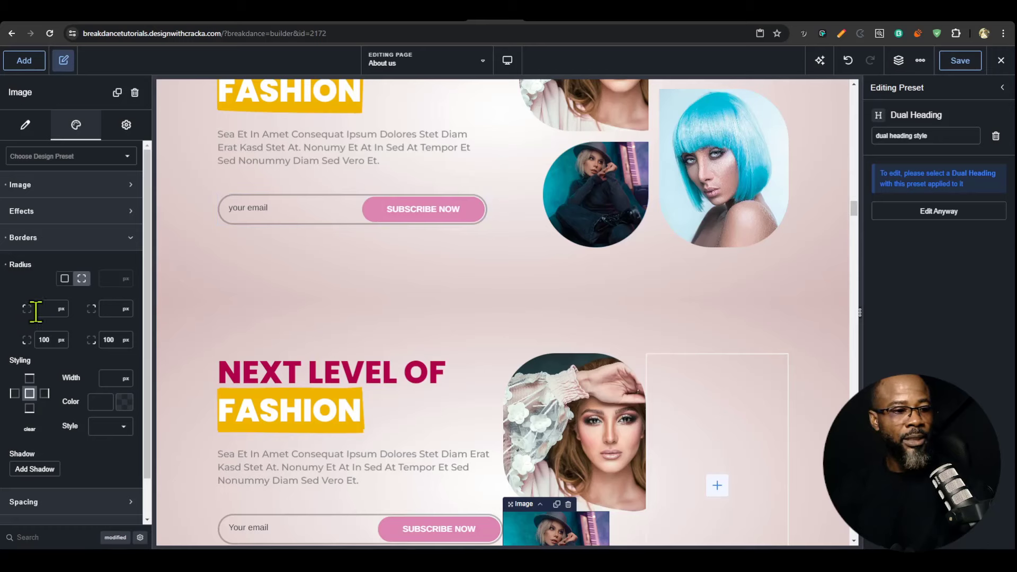
left_click(36, 312)
type("100")
scroll(504, 347, "down", 4)
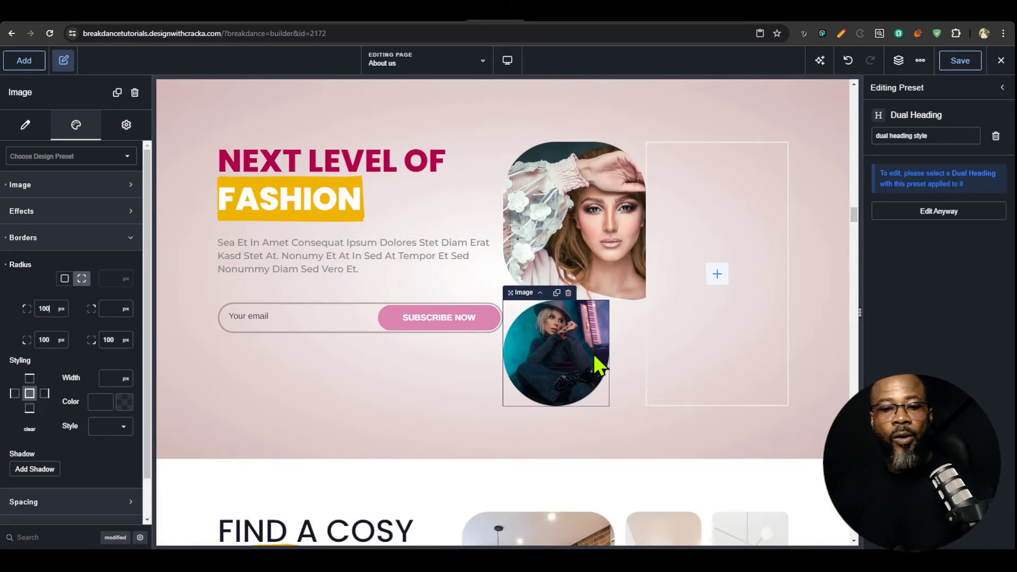
- Copy the original section's portrait of the blue-haired woman and paste it into the empty second inner Div
scroll(600, 382, "up", 5)
left_click(713, 240)
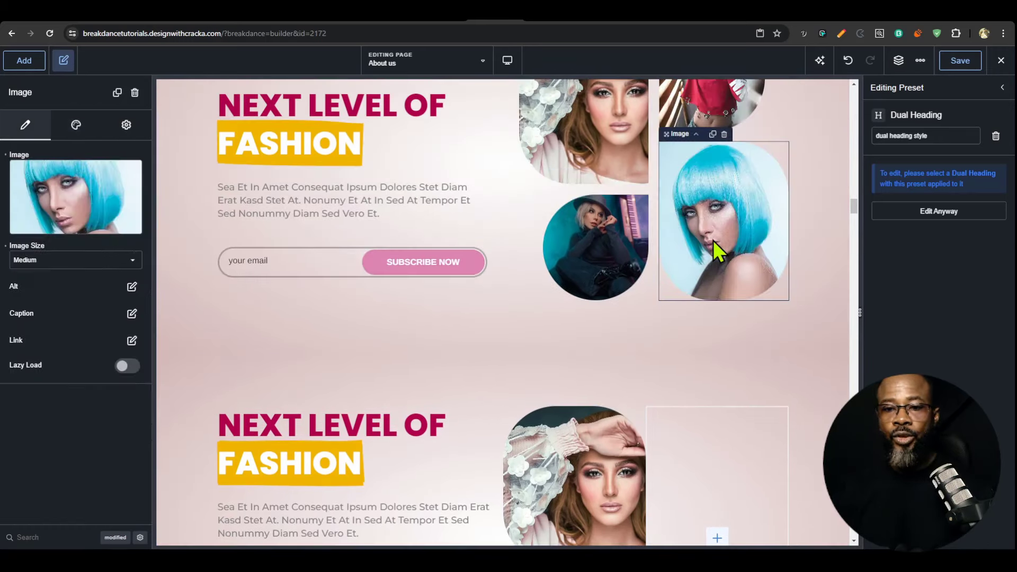
scroll(733, 340, "down", 4)
scroll(728, 381, "up", 4)
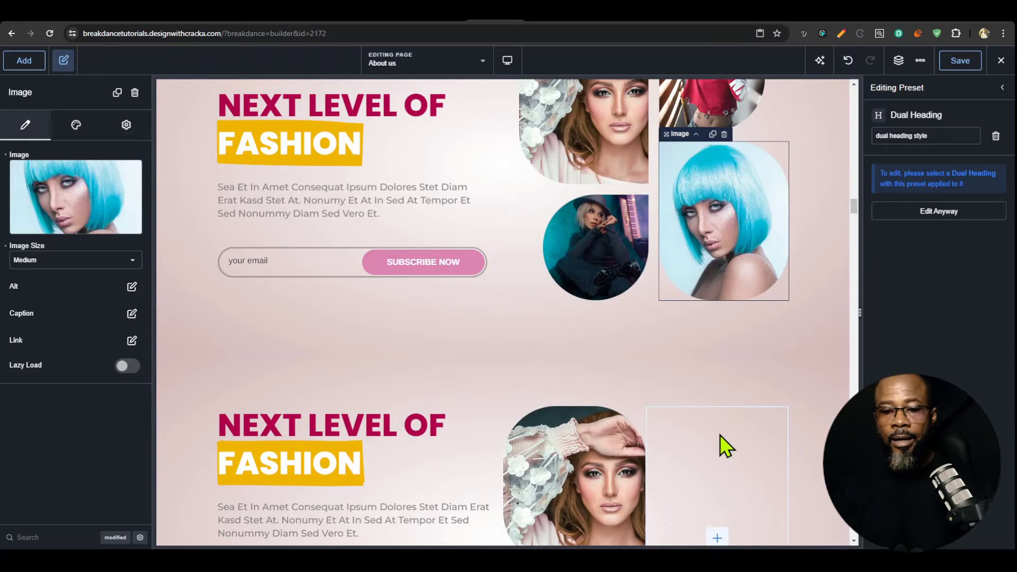
left_click(726, 479)
key("ctrl+v")
- Copy the original section's image of the woman in the red sweater and paste it below the blue-haired portrait
left_click(722, 107)
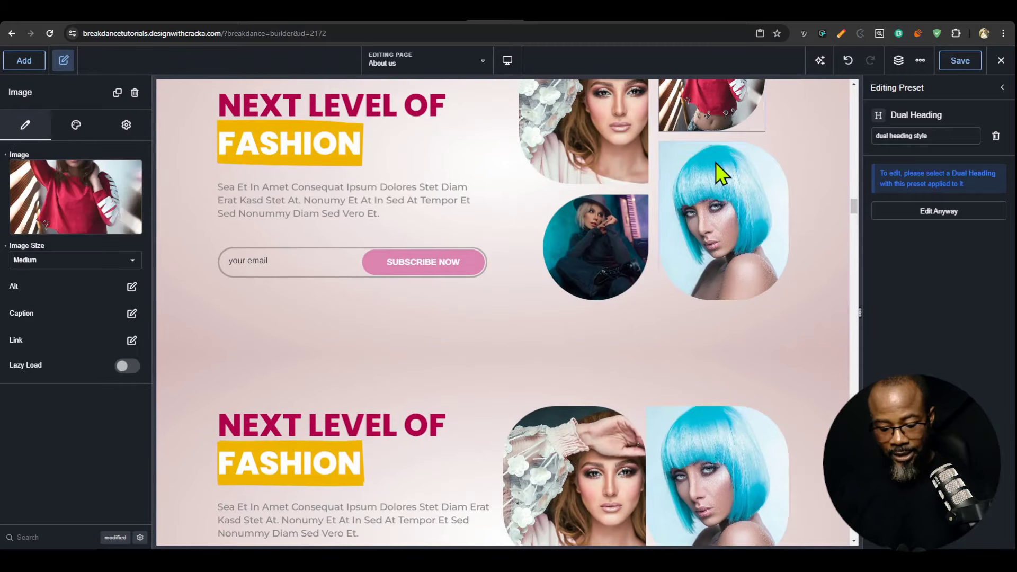
left_click(737, 469)
key("ctrl+v")
scroll(742, 455, "down", 4)
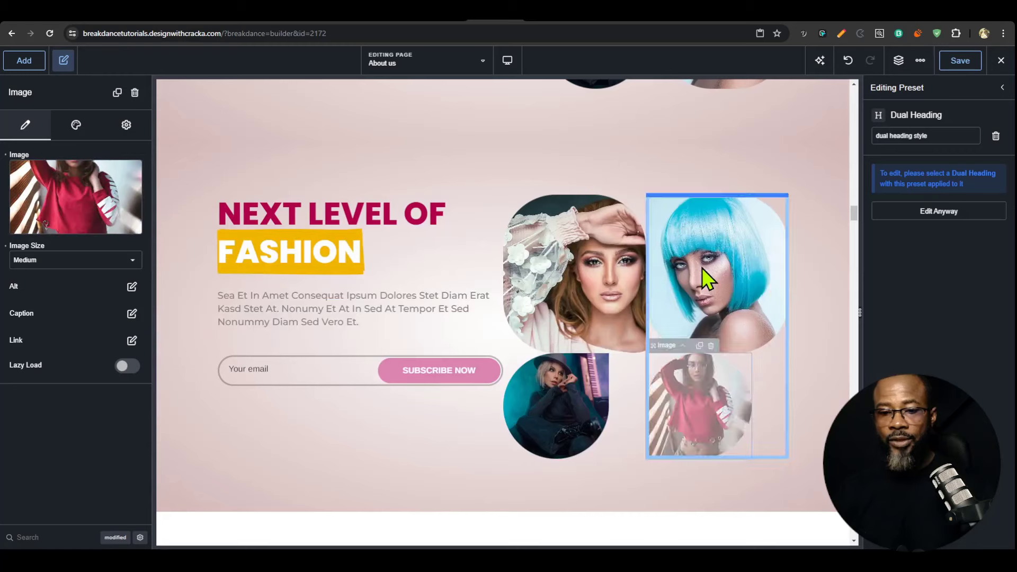
- Move the pasted red-sweater image above the blue-haired portrait and compare the arrangement with the original section
left_click_drag(701, 268, 702, 269)
scroll(728, 410, "up", 3)
scroll(724, 410, "down", 1)
scroll(722, 408, "up", 2)
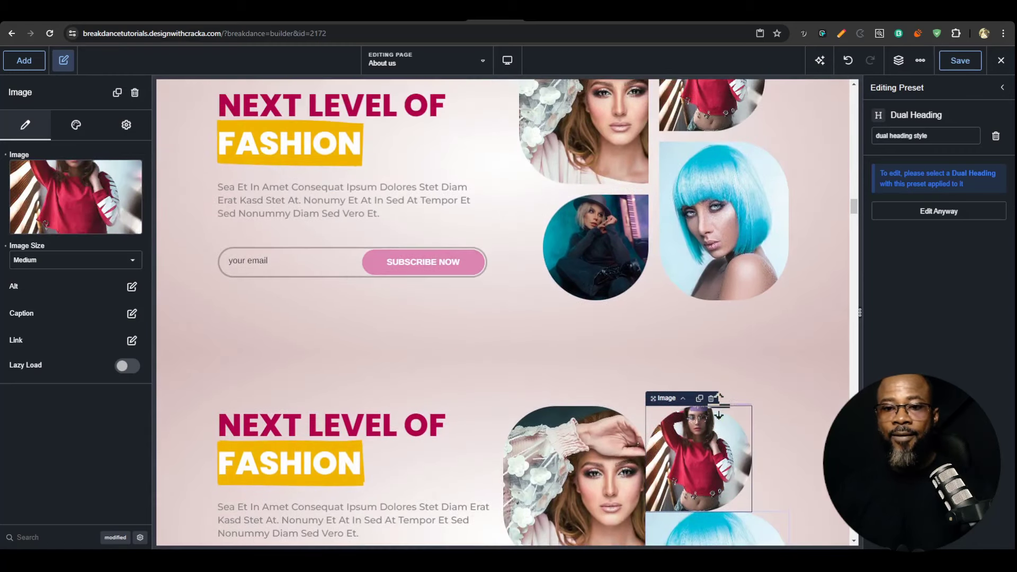
scroll(720, 410, "down", 3)
scroll(720, 419, "up", 3)
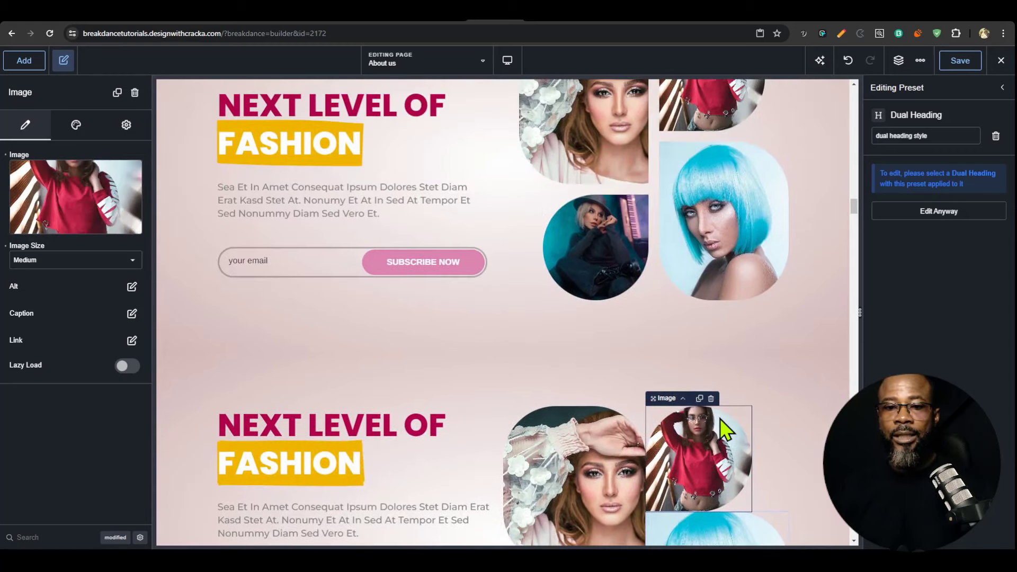
scroll(720, 419, "down", 3)
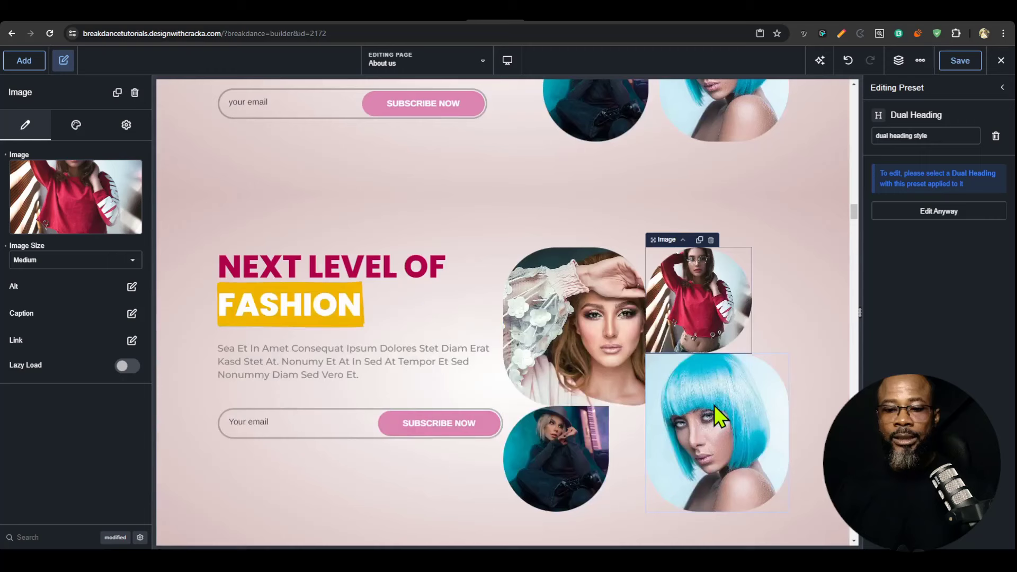
- Give the second inner Div holding the red-sweater image a vertical layout with a 20 px gap
left_click(683, 240)
left_click(68, 185)
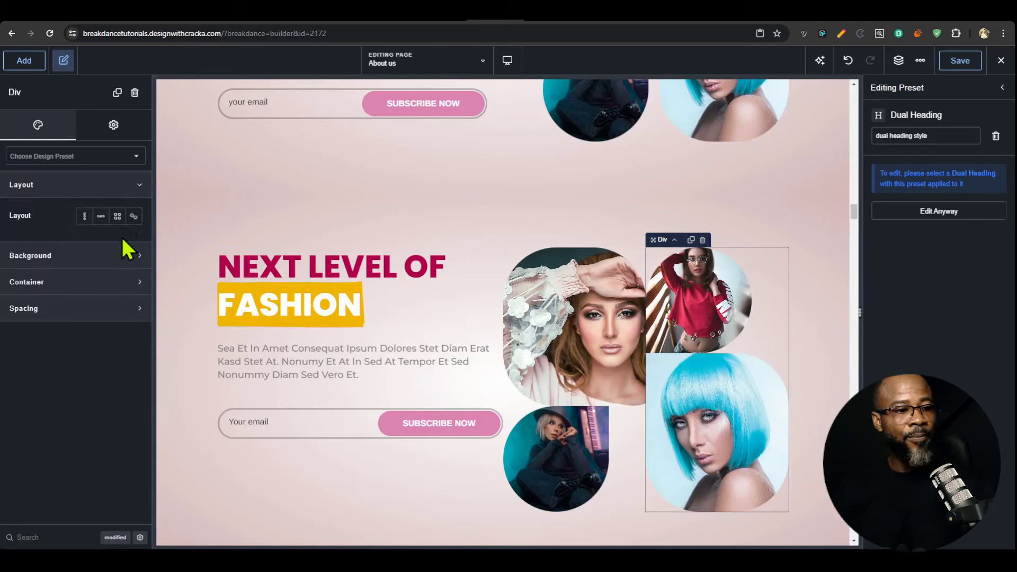
left_click(84, 217)
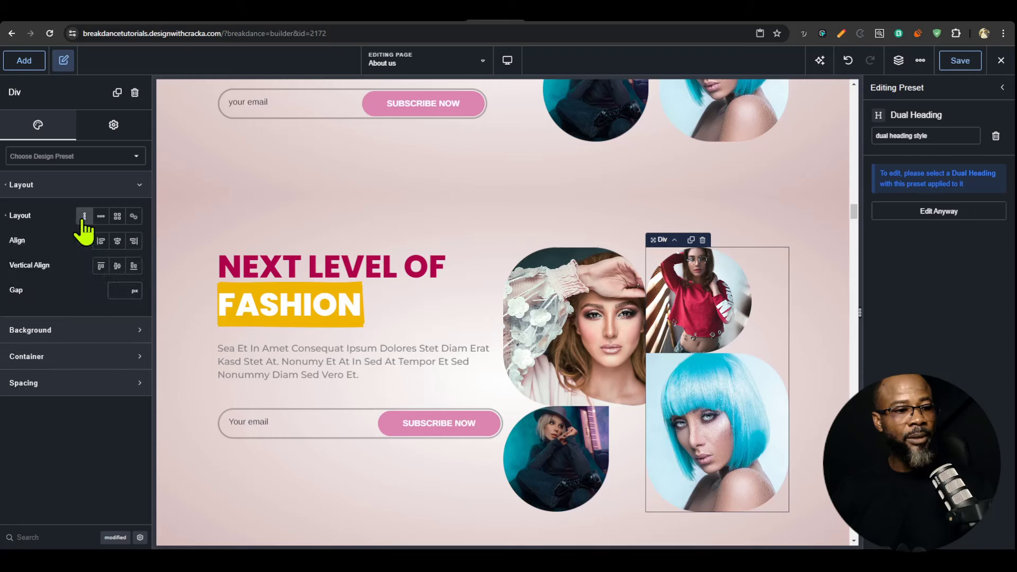
left_click(899, 60)
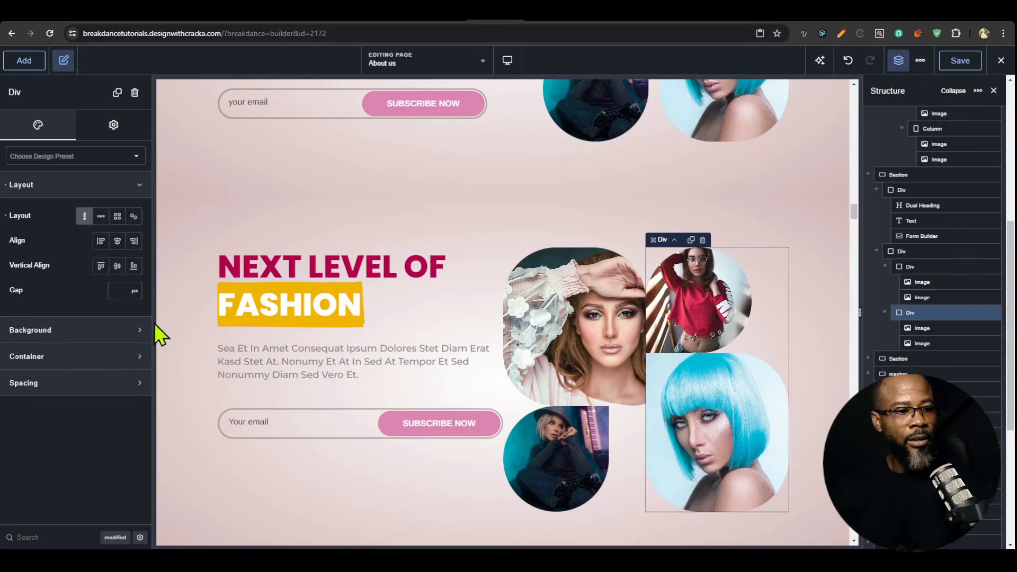
type("20")
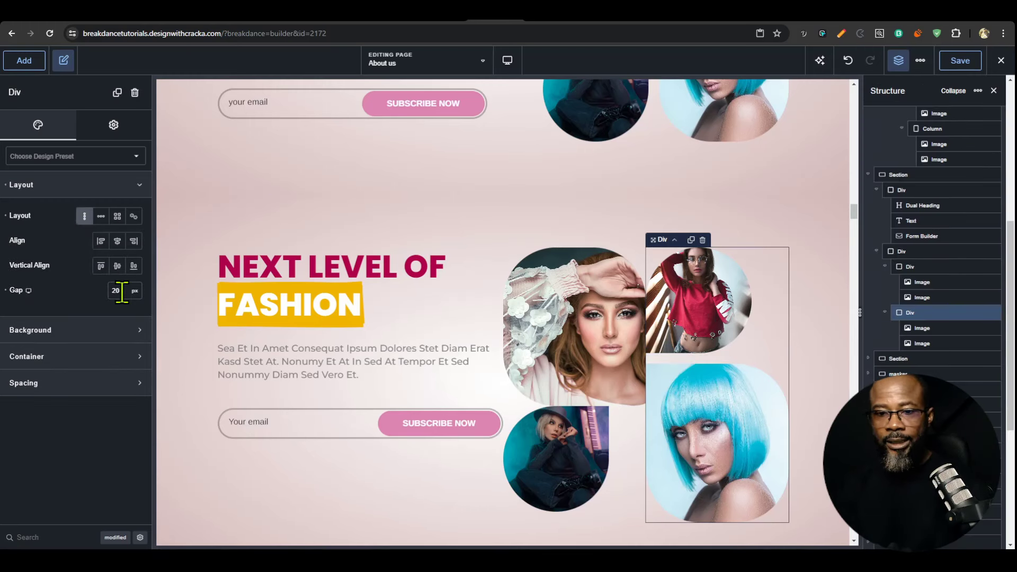
- Give the first inner Div, with the raised-arm portrait, a vertical layout with a 20 px gap
left_click(910, 266)
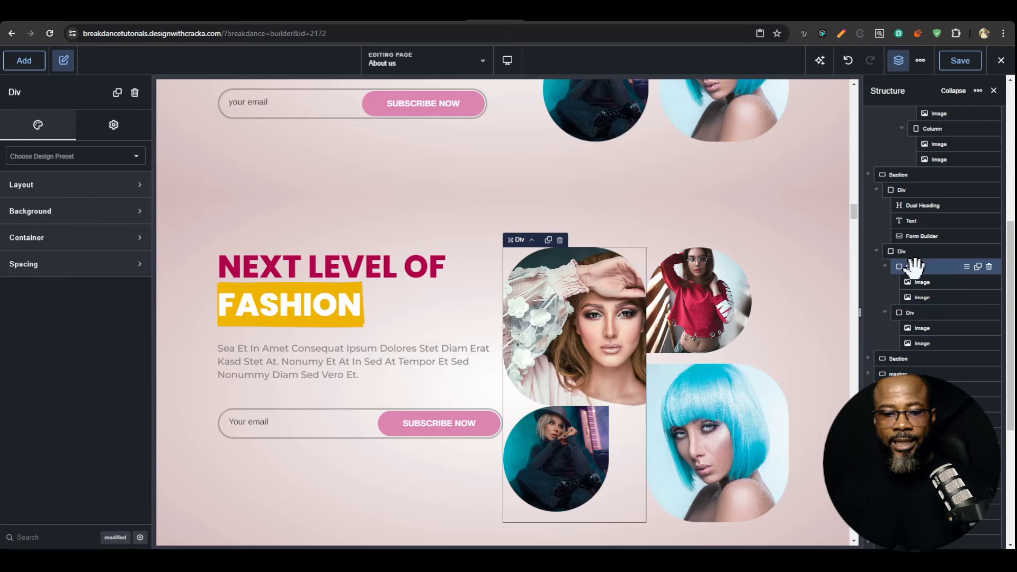
left_click(60, 189)
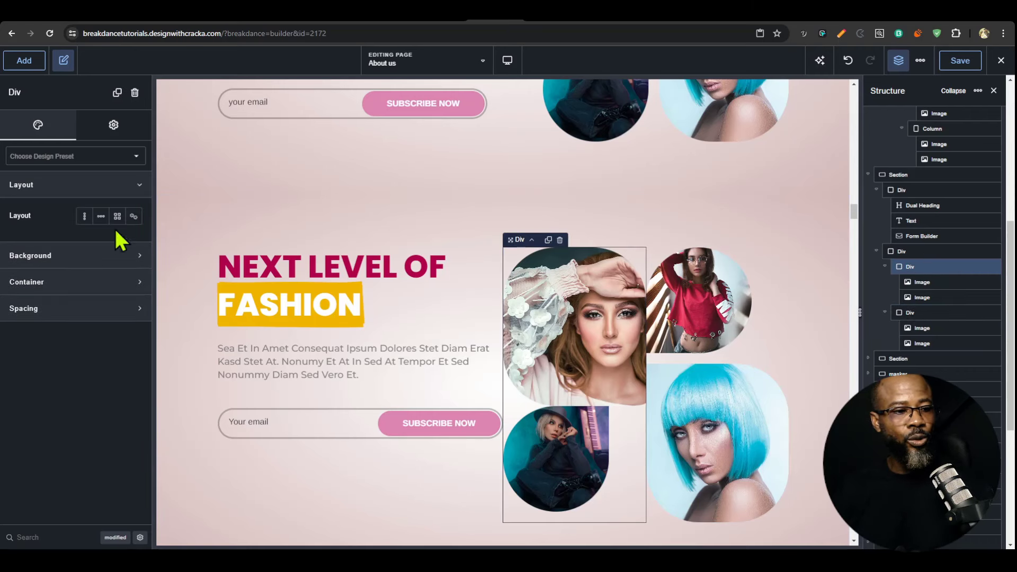
left_click(88, 218)
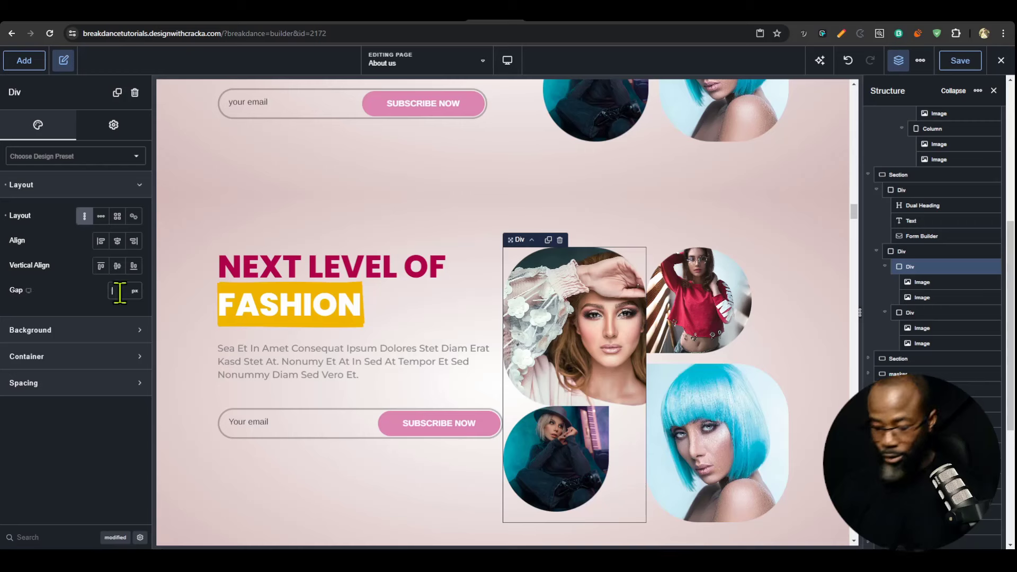
- Set the space between items of the outer Div that holds both image columns to 20 px
left_click(923, 251)
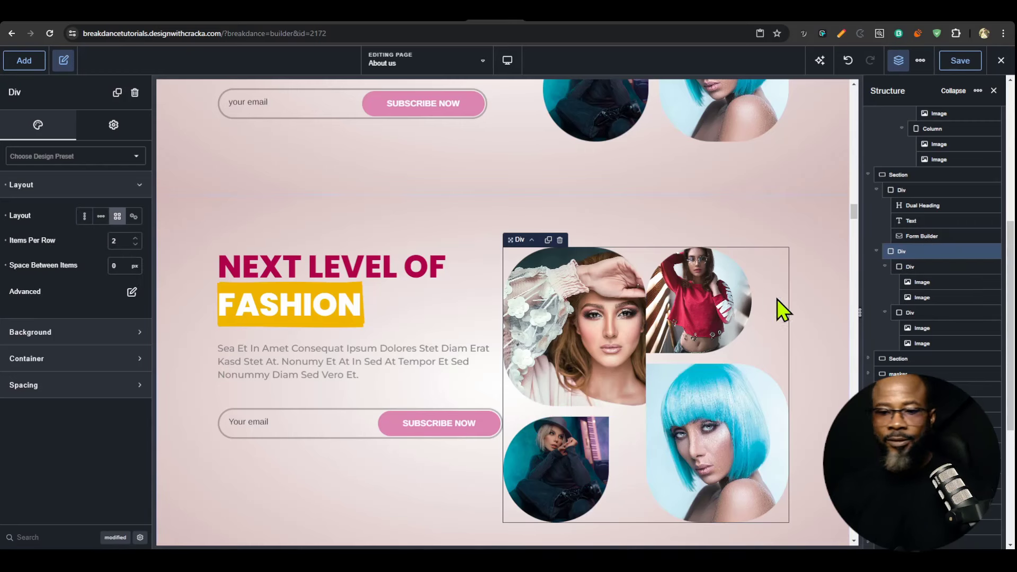
left_click(876, 251)
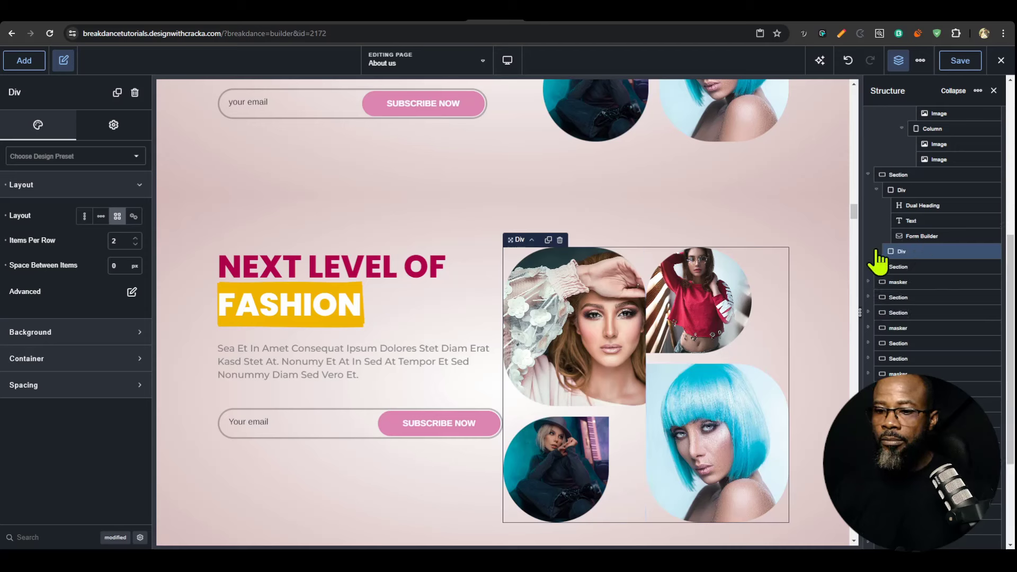
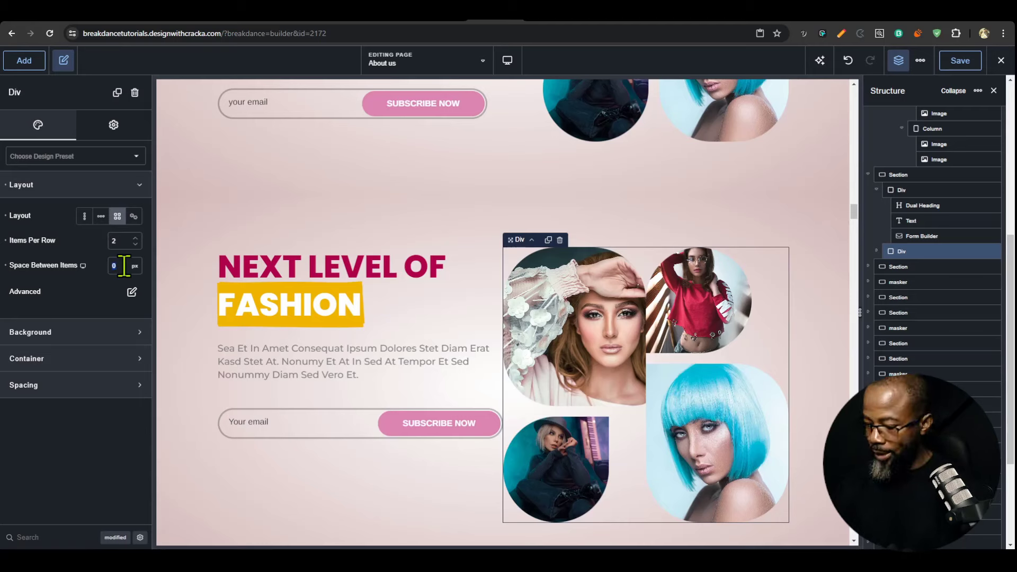
type("20")
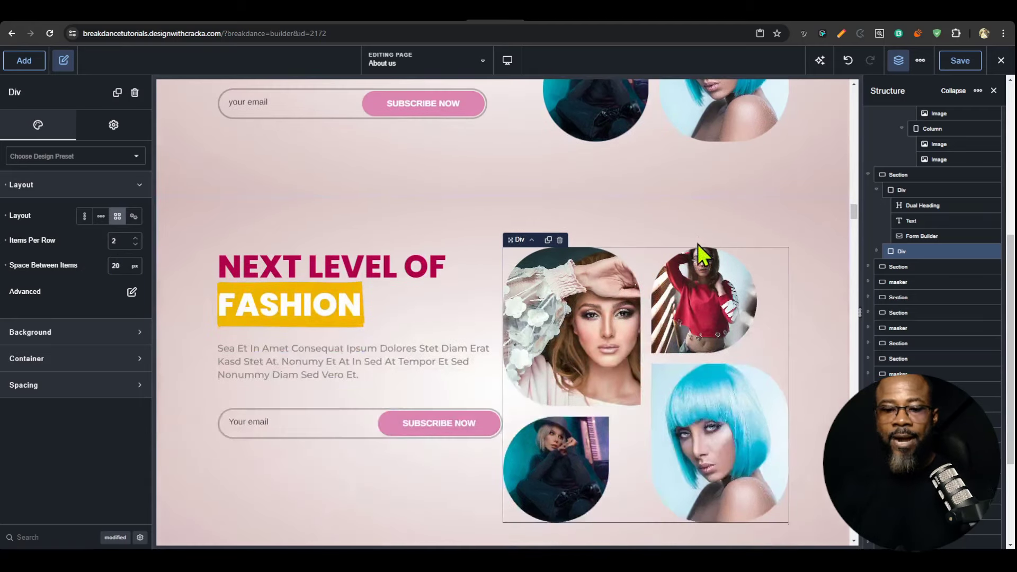
scroll(694, 290, "up", 1)
scroll(657, 159, "up", 2)
scroll(625, 415, "down", 2)
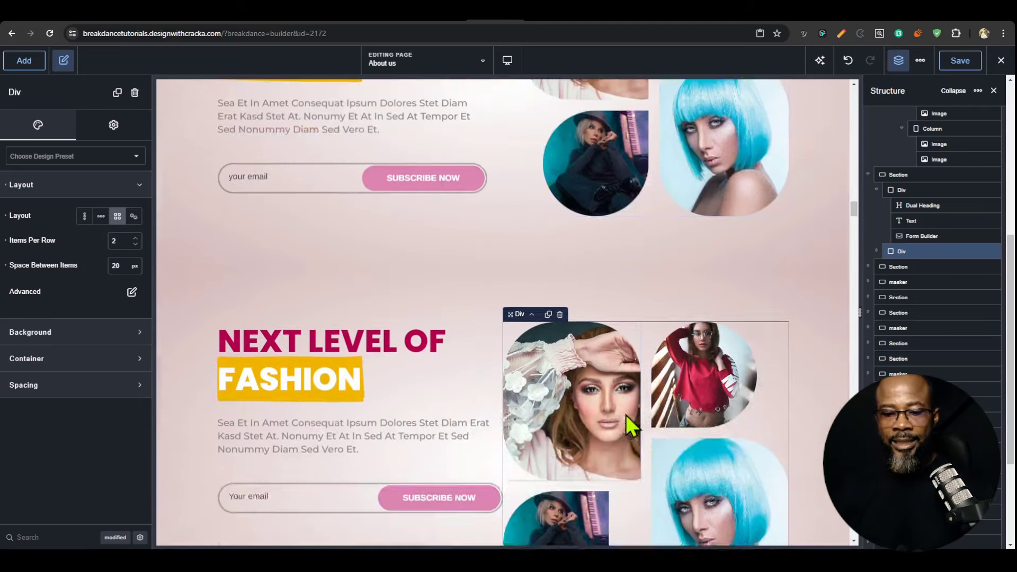
scroll(625, 415, "down", 2)
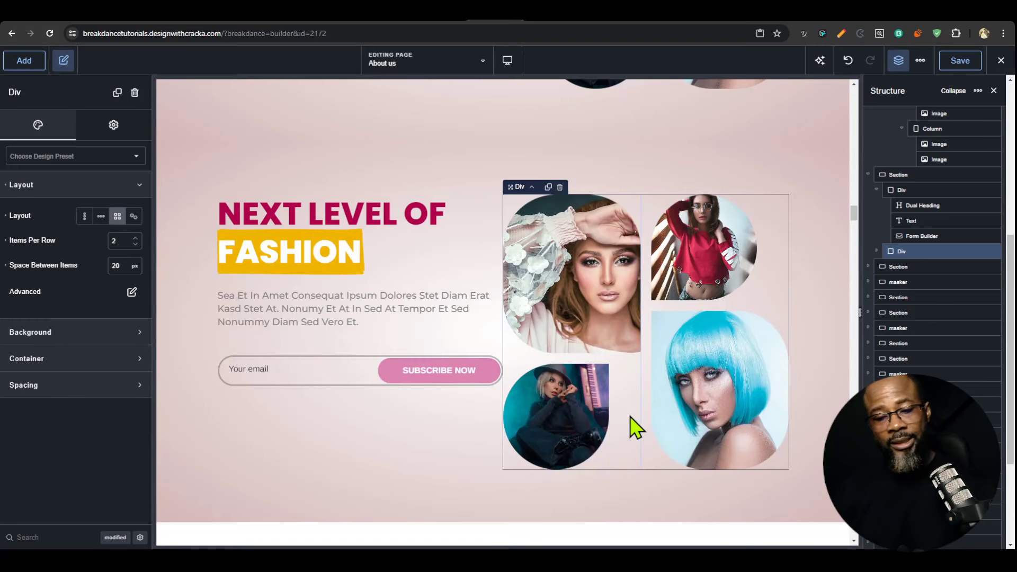
- Align the first inner Div's images to the right and compare the result with the original section
left_click(636, 428)
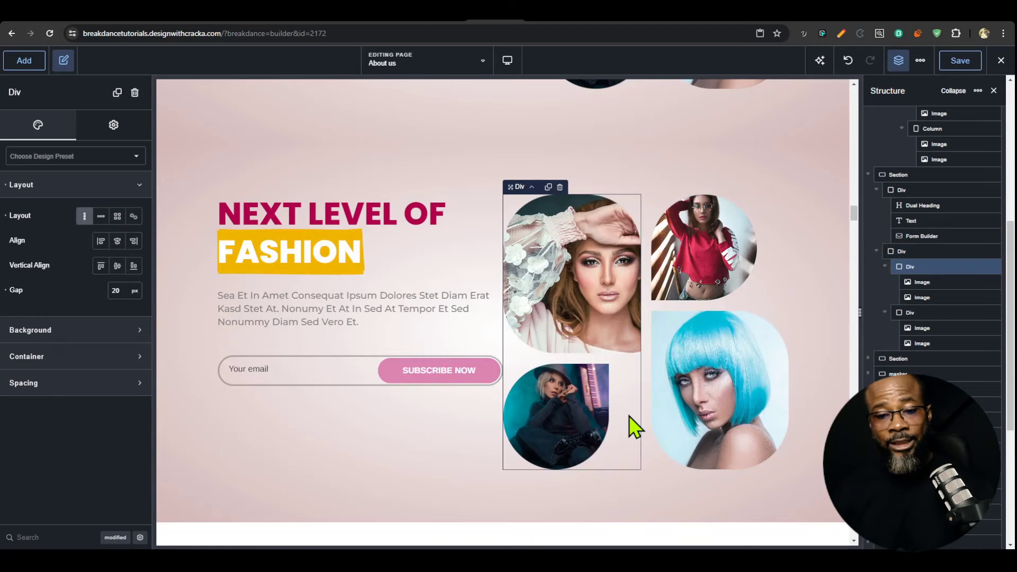
left_click(134, 242)
scroll(624, 462, "up", 3)
scroll(617, 366, "down", 3)
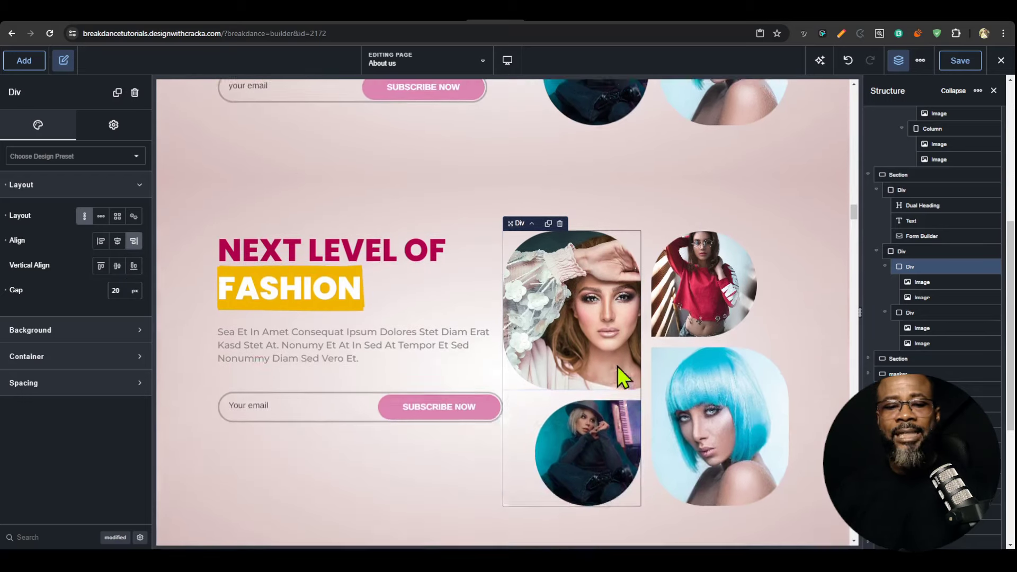
scroll(625, 329, "down", 2)
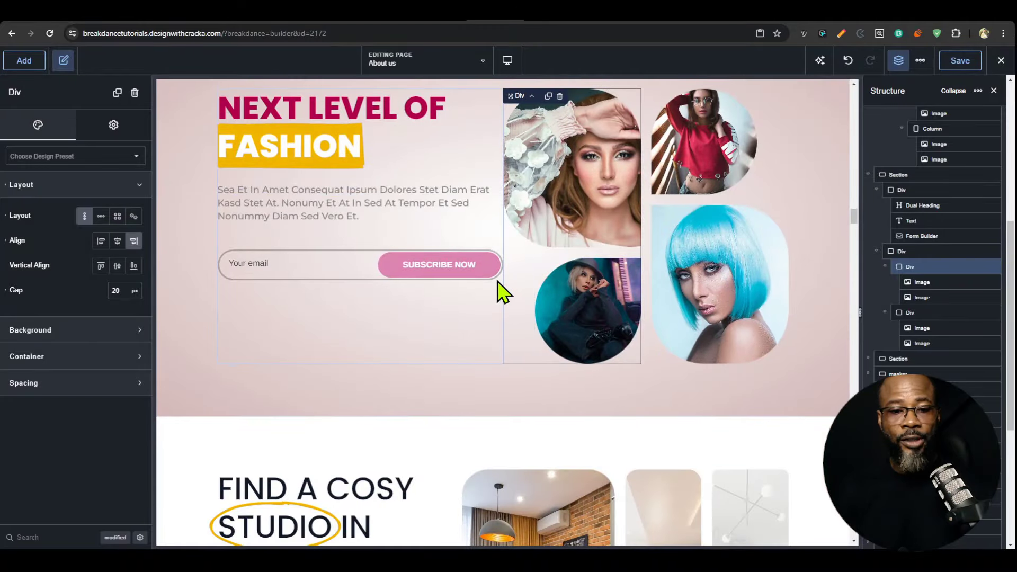
scroll(498, 288, "up", 3)
scroll(504, 292, "up", 3)
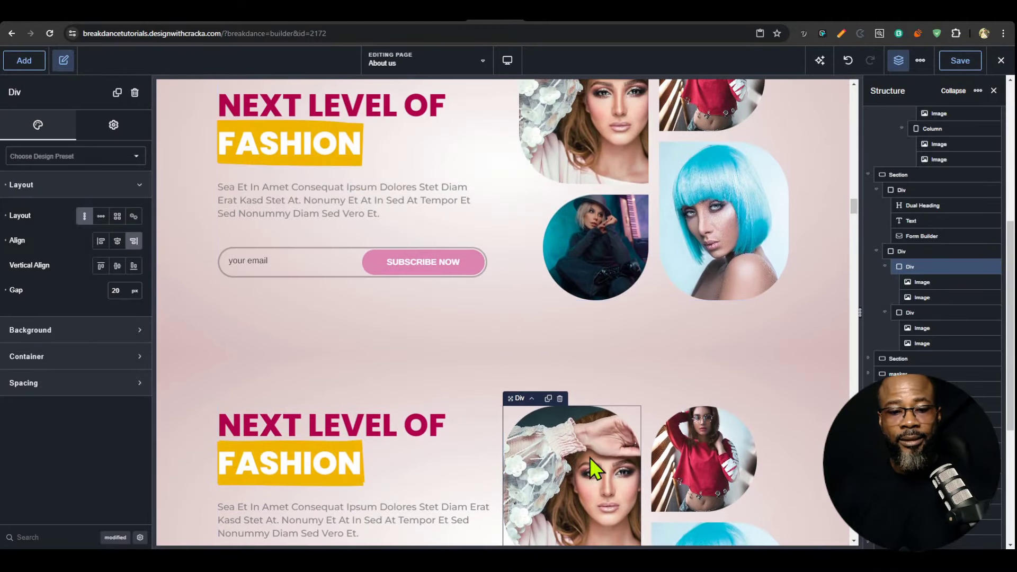
- Set the rebuilt fashion section's space between items to 40 px and compare it with the original section
scroll(505, 439, "down", 2)
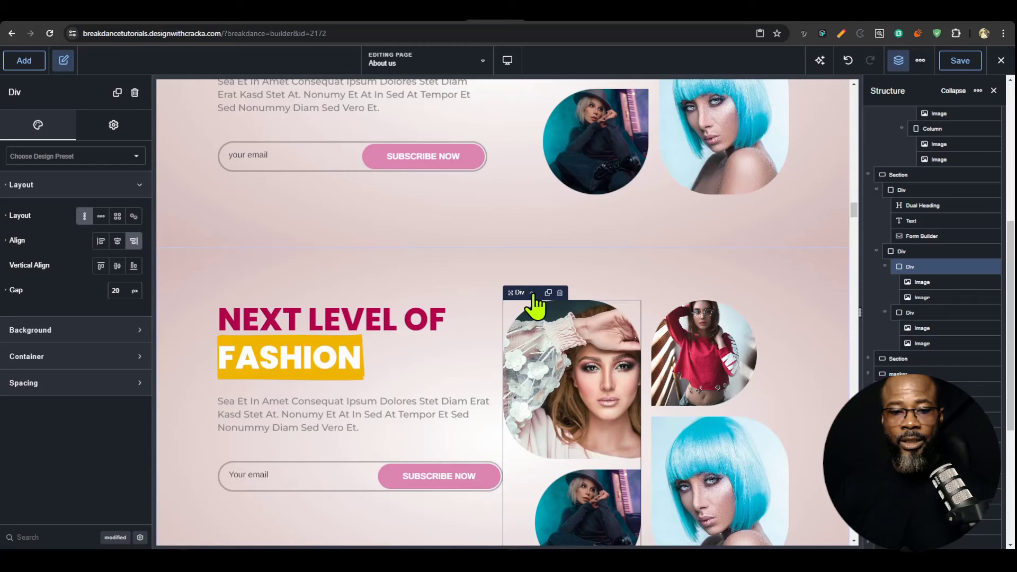
left_click(532, 293)
left_click(532, 293)
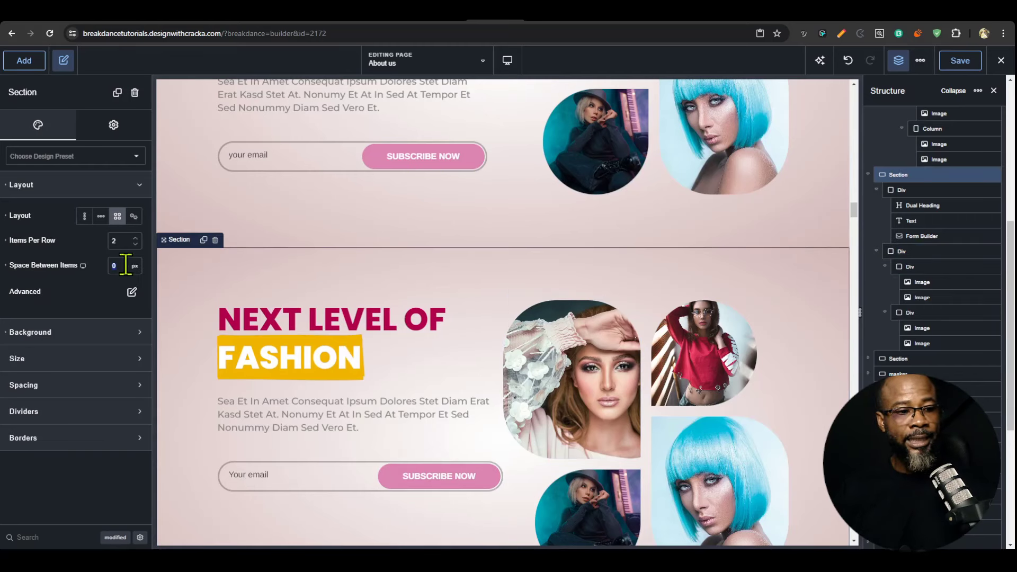
type("40")
scroll(607, 374, "down", 3)
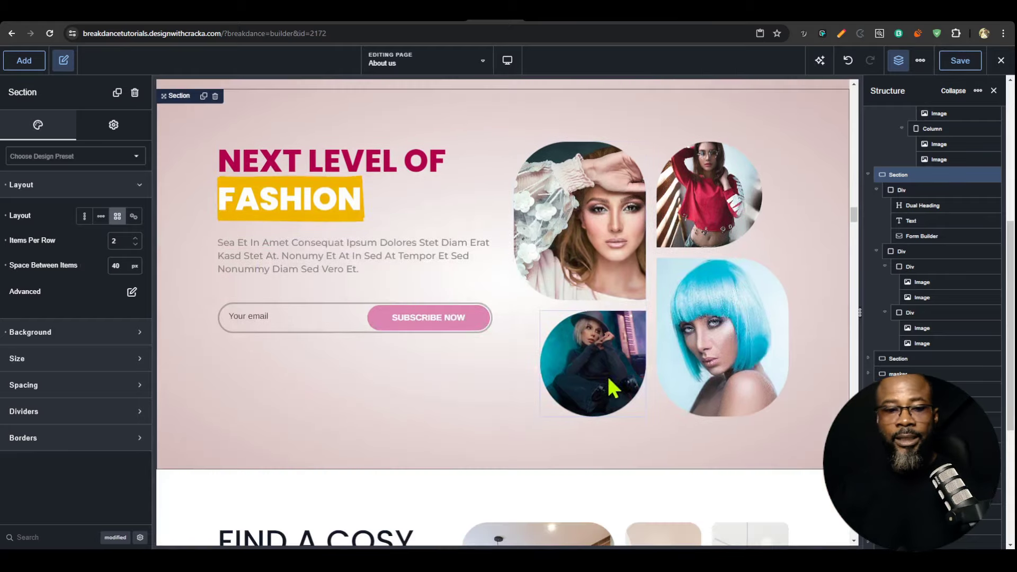
scroll(597, 378, "up", 6)
scroll(596, 375, "down", 3)
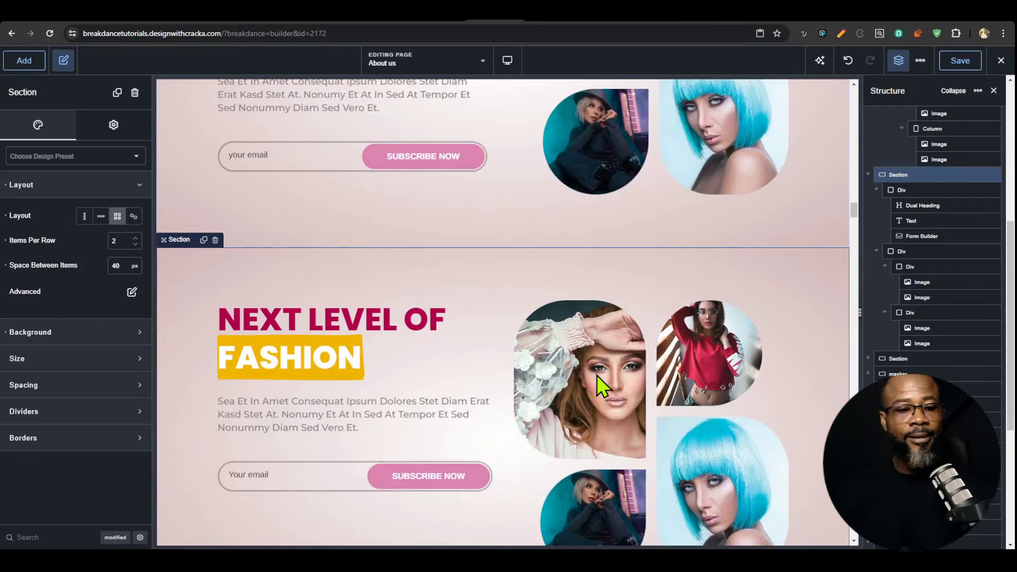
scroll(597, 375, "up", 2)
scroll(596, 374, "down", 2)
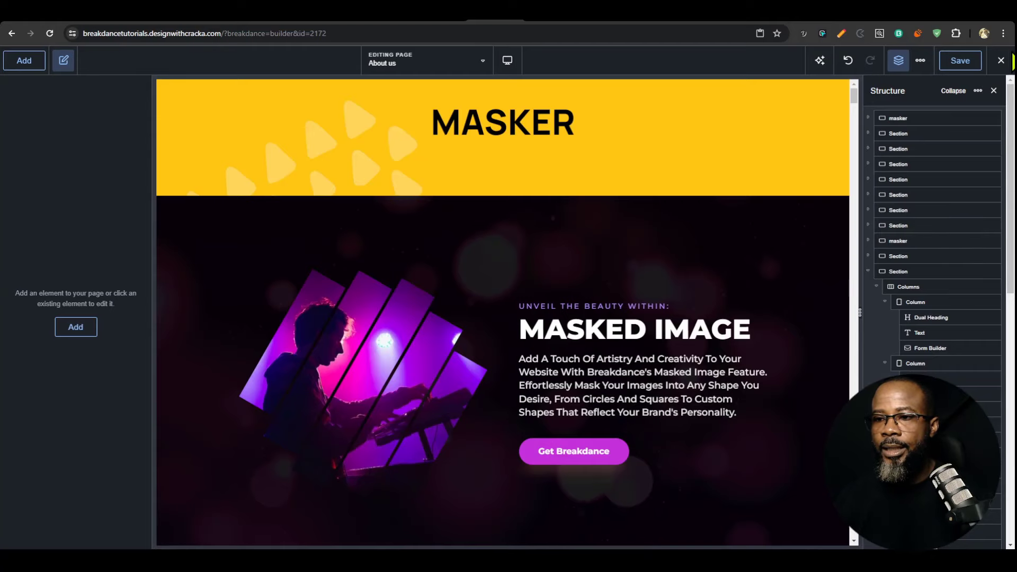
- Collapse all elements in the page structure
left_click(954, 91)
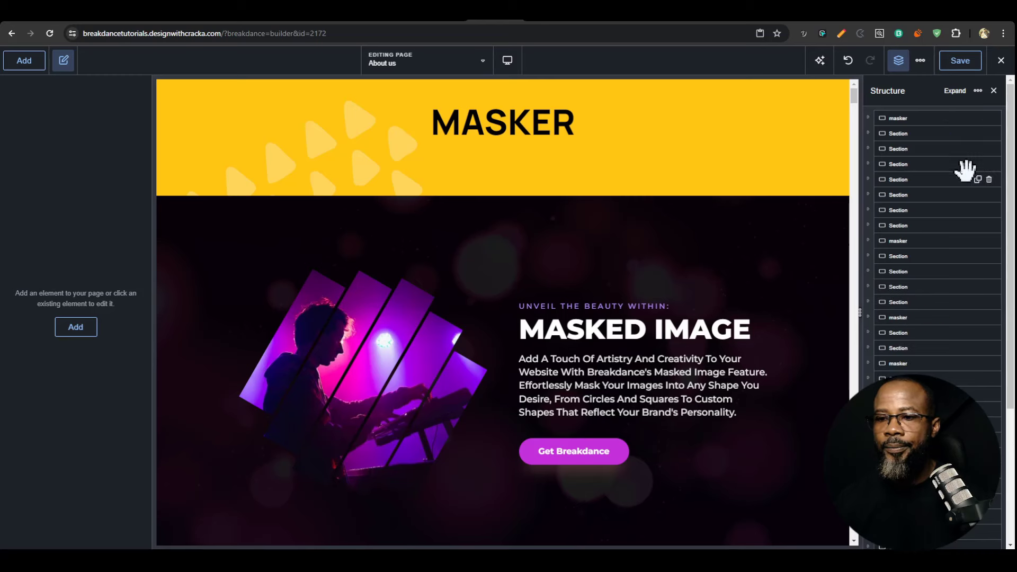
- Add a Header Builder element and place it at the very top of the page, above the first masker section
left_click(21, 62)
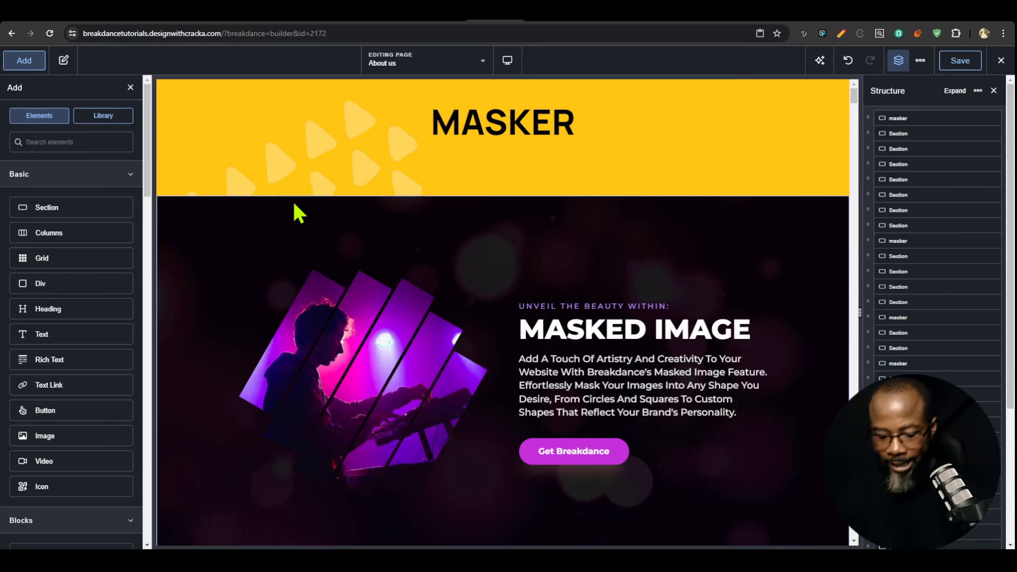
type("head")
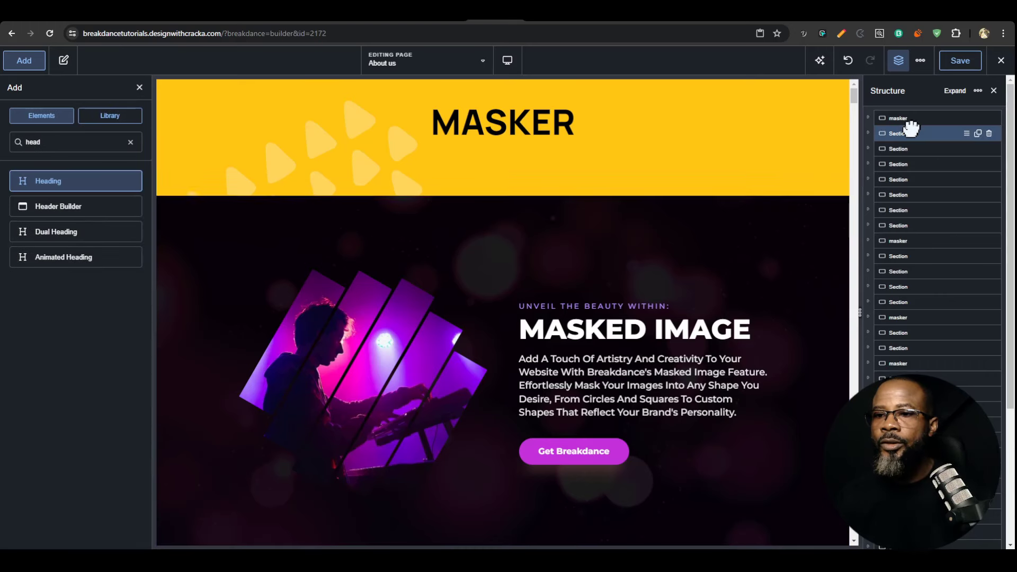
left_click(911, 129)
left_click(934, 117)
left_click(31, 66)
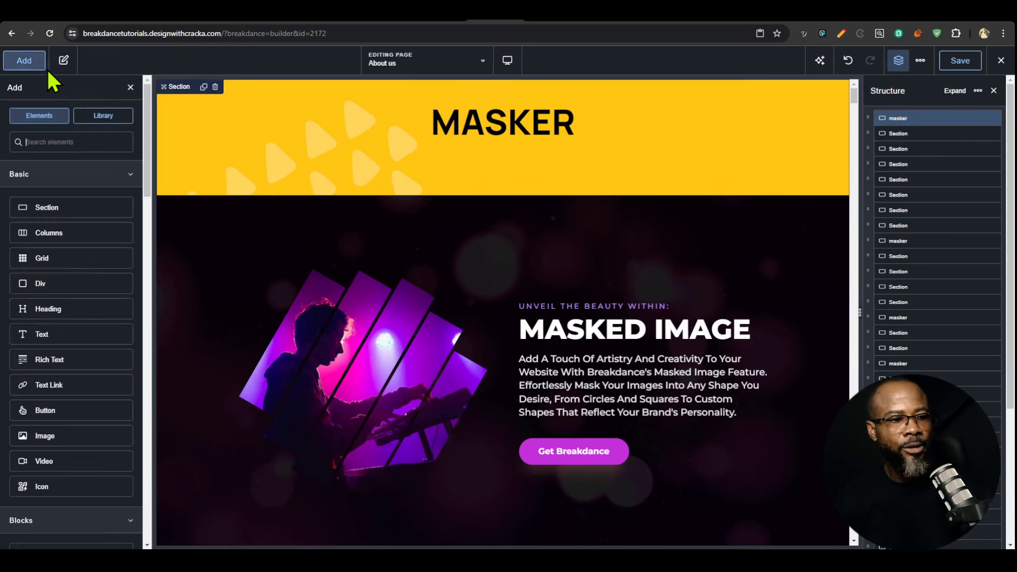
type("head")
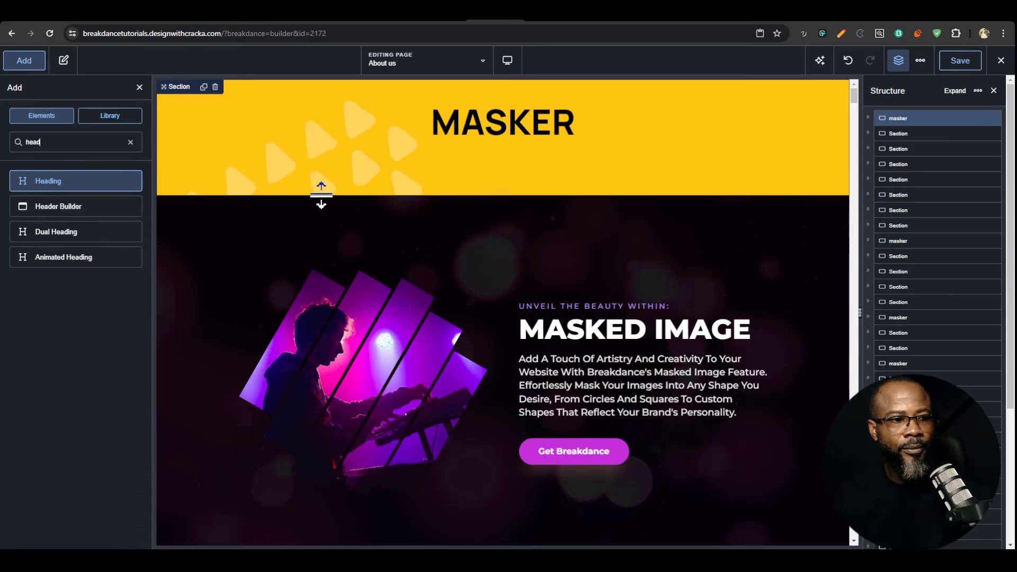
left_click(50, 206)
left_click_drag(904, 129, 915, 112)
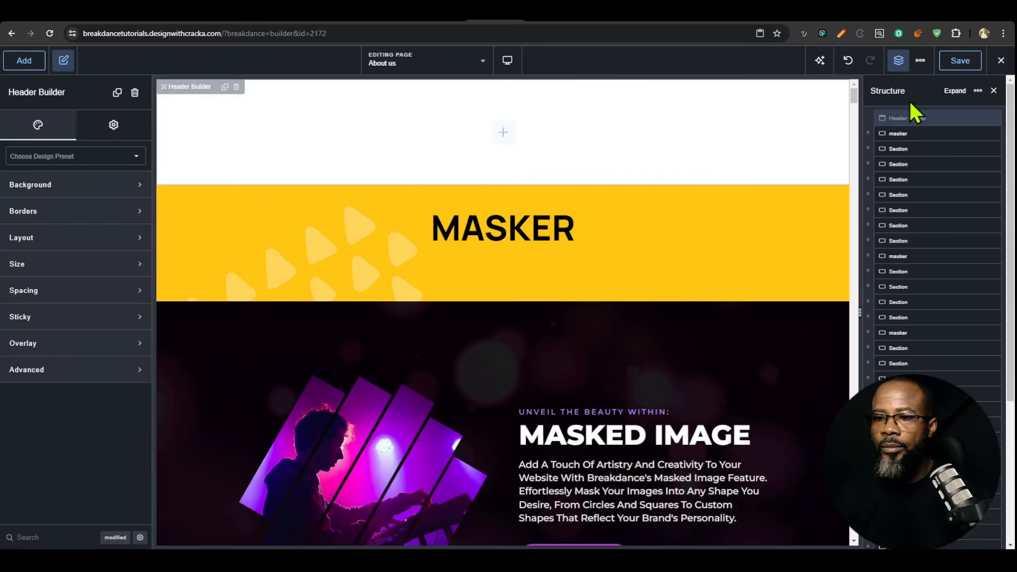
- Add a Menu Builder inside the Header Builder and collapse its items in the page structure
left_click(30, 64)
type("menu")
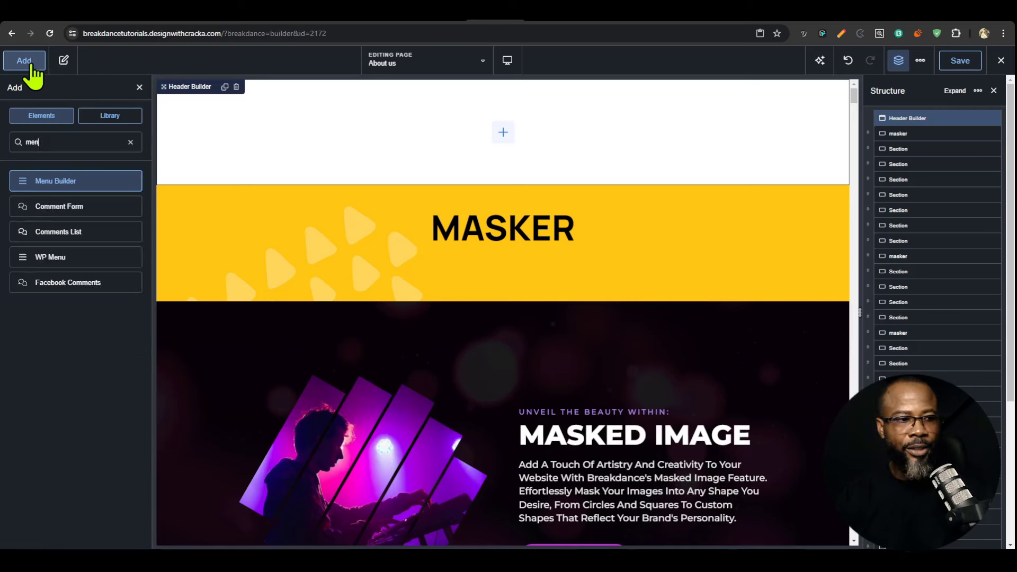
left_click(61, 179)
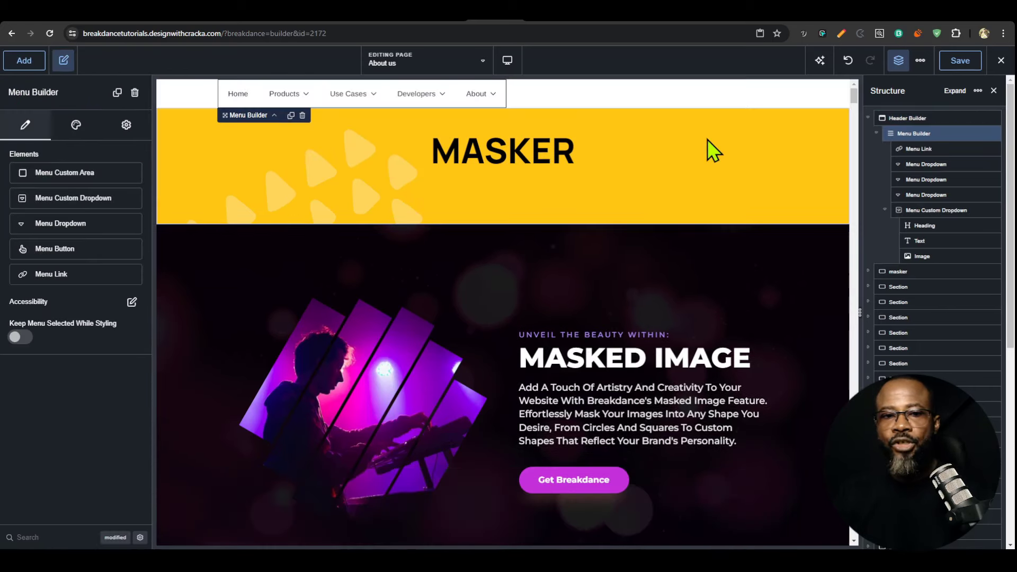
left_click(877, 133)
left_click(899, 118)
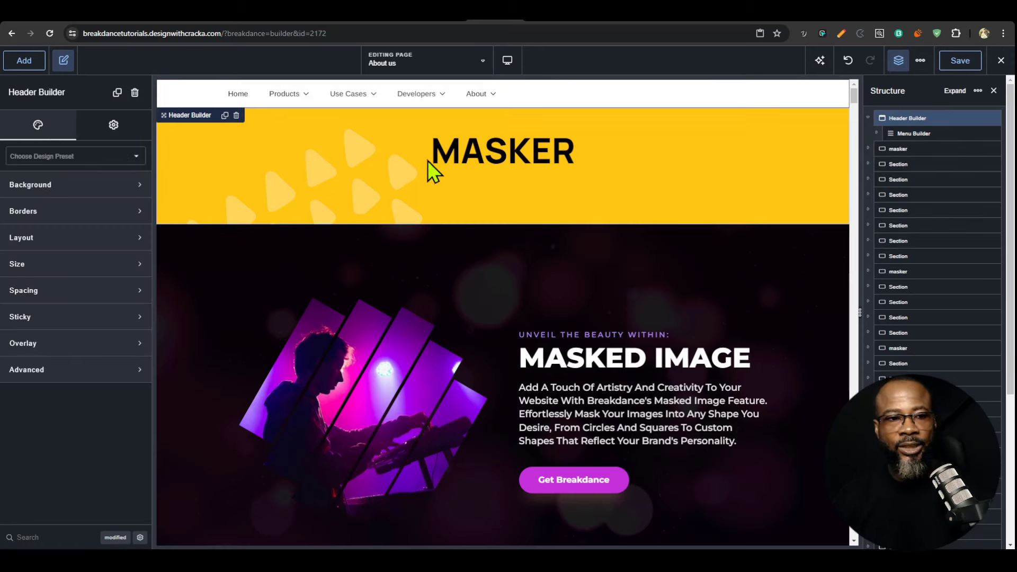
- Examine the About, Developers and Use Cases dropdowns of the header menu
left_click(490, 98)
left_click(441, 96)
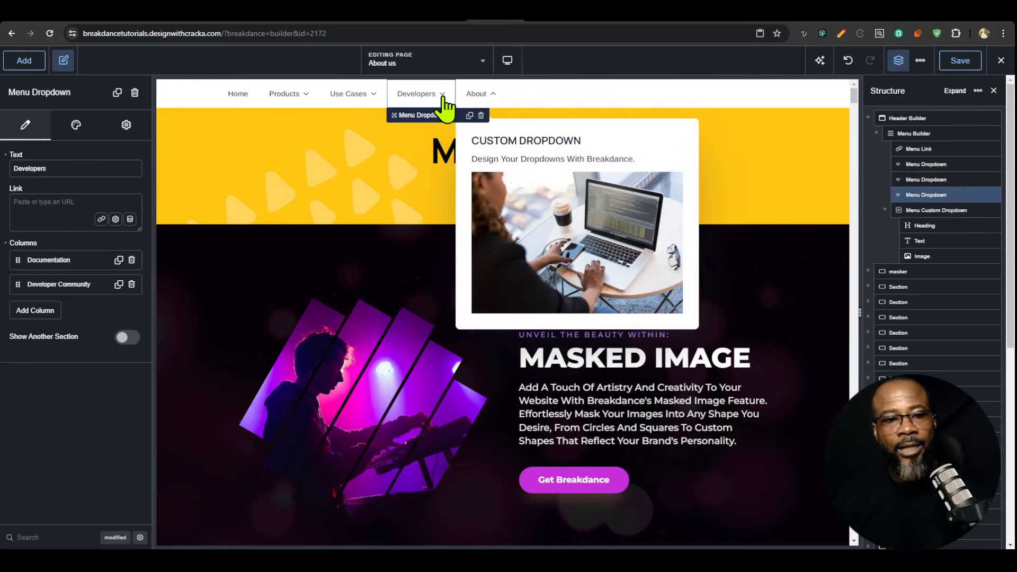
left_click(356, 95)
left_click(473, 98)
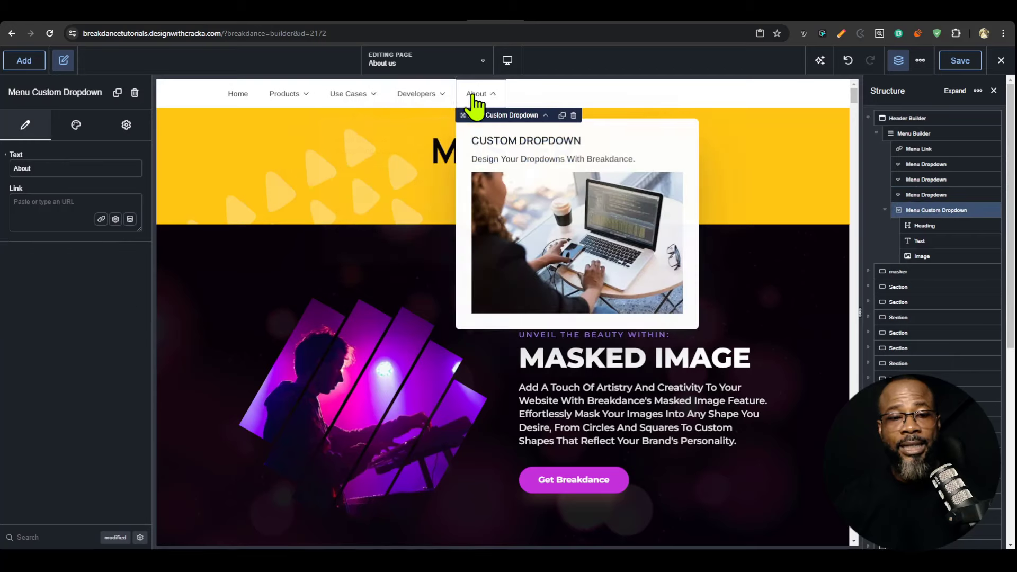
left_click(415, 99)
left_click(360, 100)
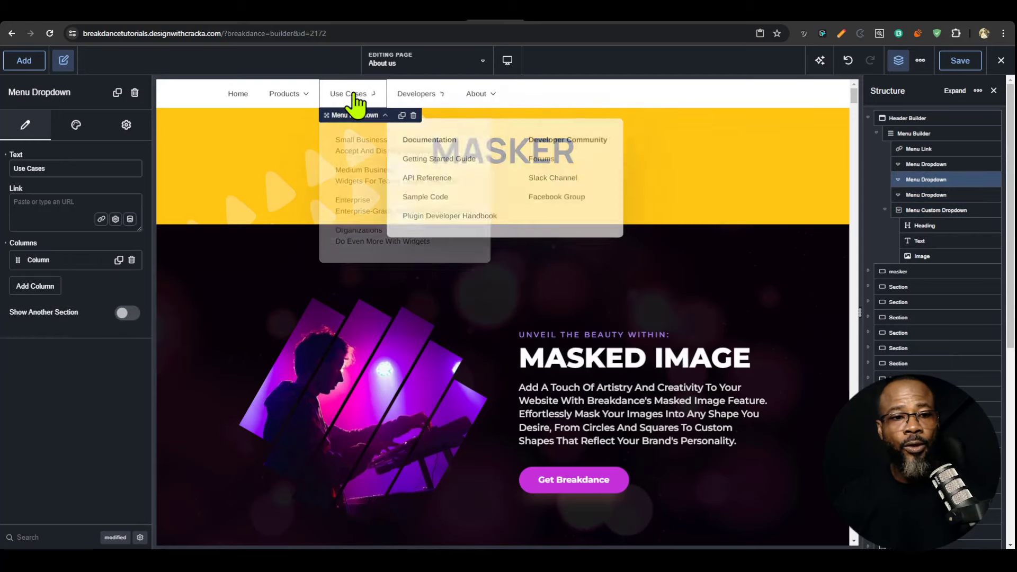
- Check the Products dropdown in the desktop header and switch the page preview to Phone Portrait
left_click(281, 100)
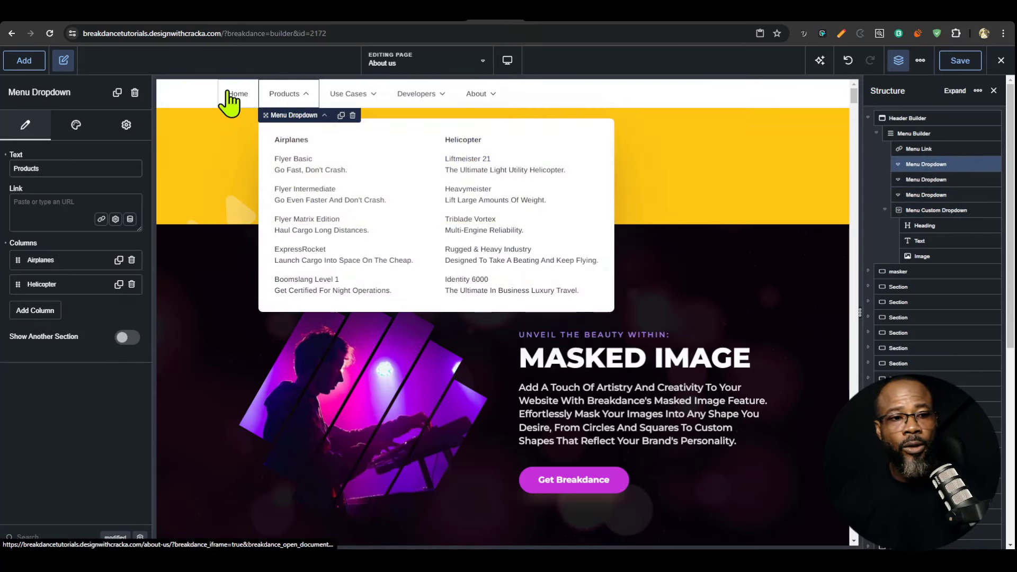
left_click(173, 97)
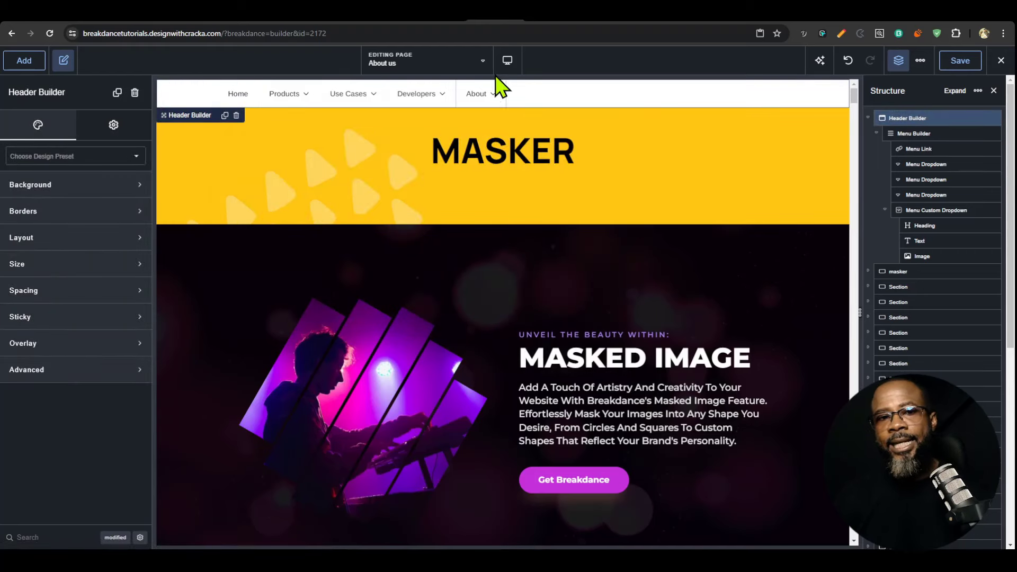
left_click(507, 60)
left_click(574, 222)
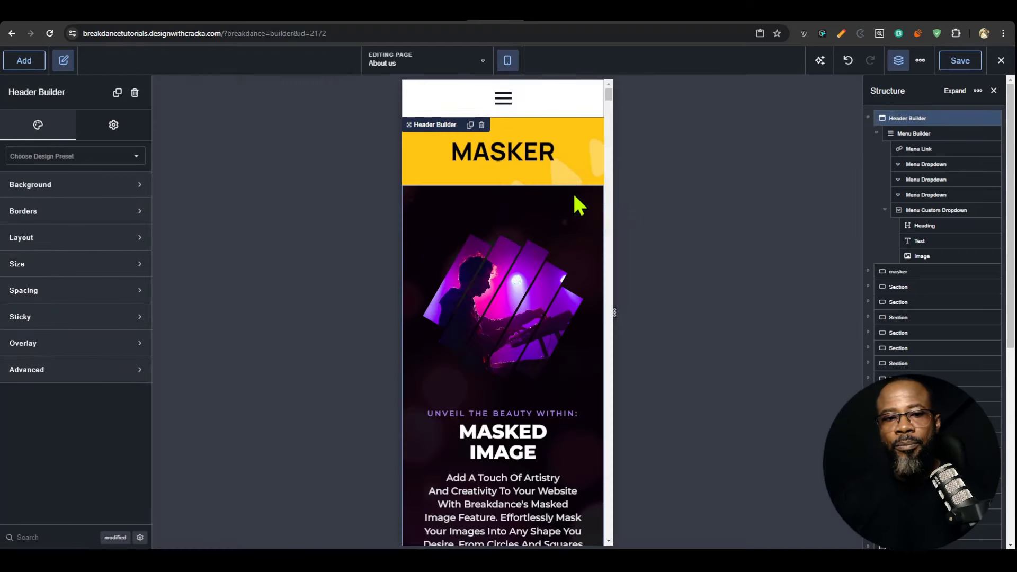
- Inspect the mobile menu by expanding its About, Developers, Use Cases and Products entries, and close it
left_click(503, 100)
left_click(588, 247)
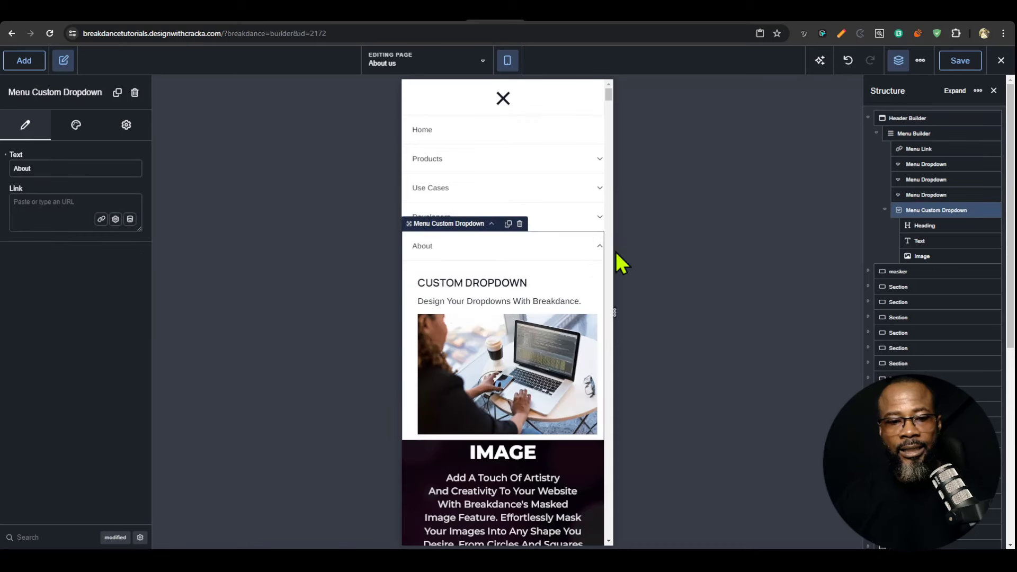
left_click(584, 217)
left_click(585, 190)
left_click(593, 158)
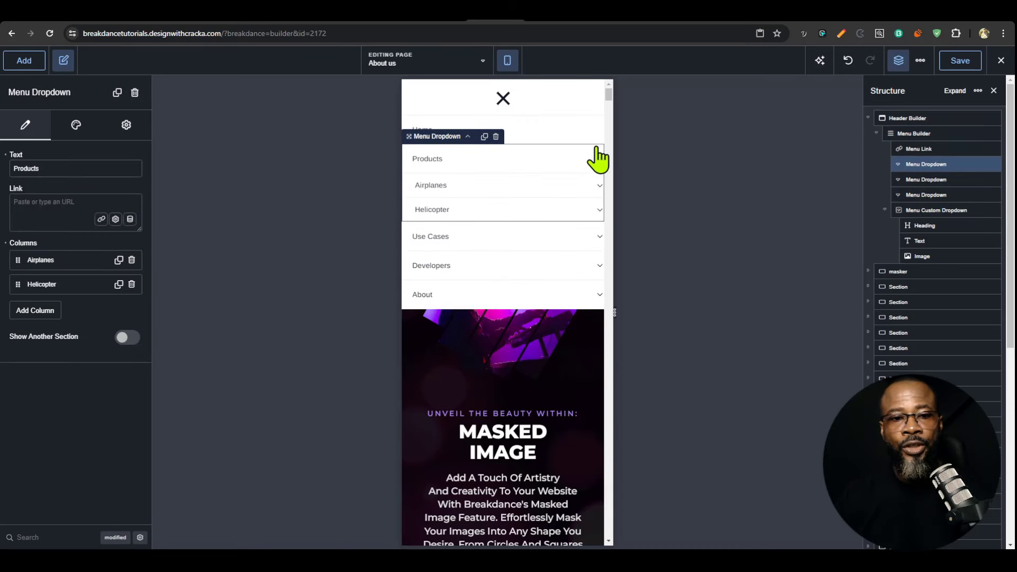
left_click(587, 137)
left_click(506, 99)
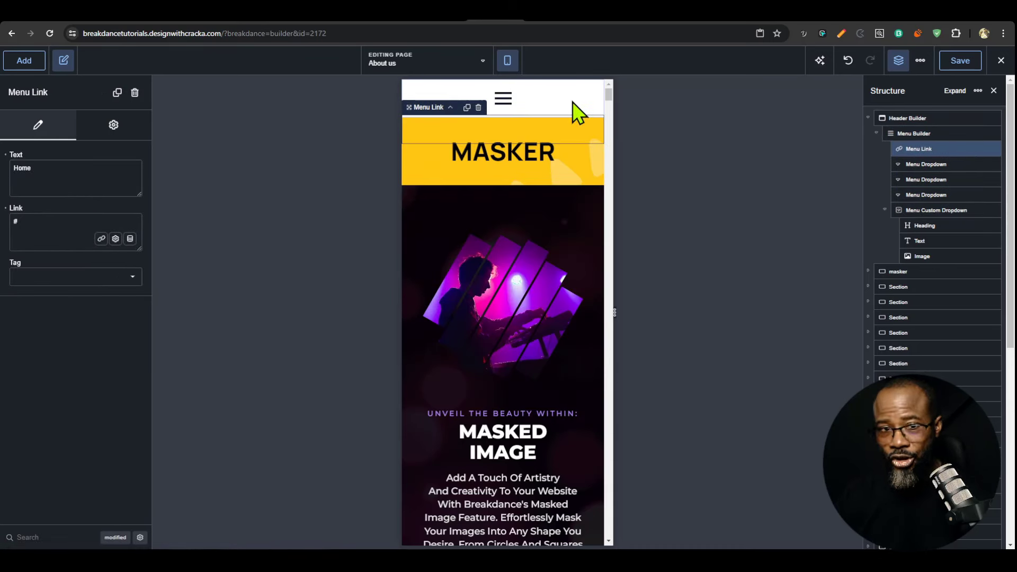
- Set the Menu Builder's mobile menu mode to Offcanvas and test opening and closing it
left_click(909, 133)
left_click(81, 133)
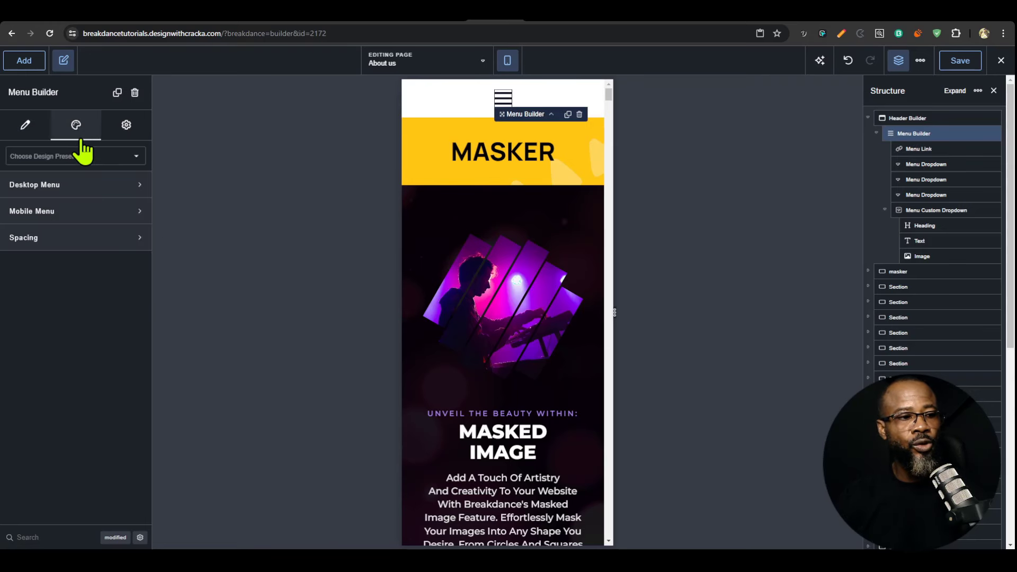
left_click(86, 212)
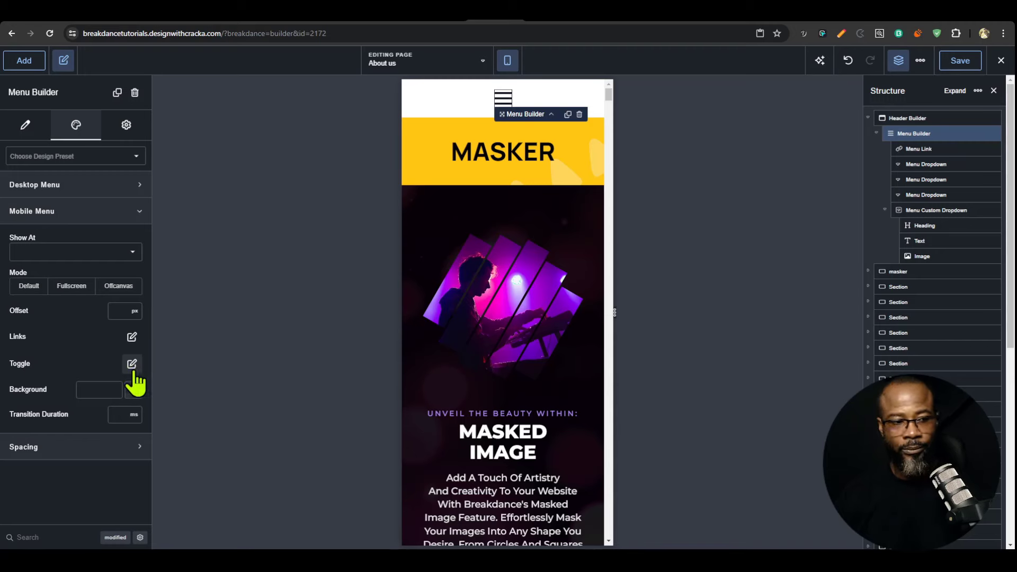
left_click(118, 287)
left_click(501, 105)
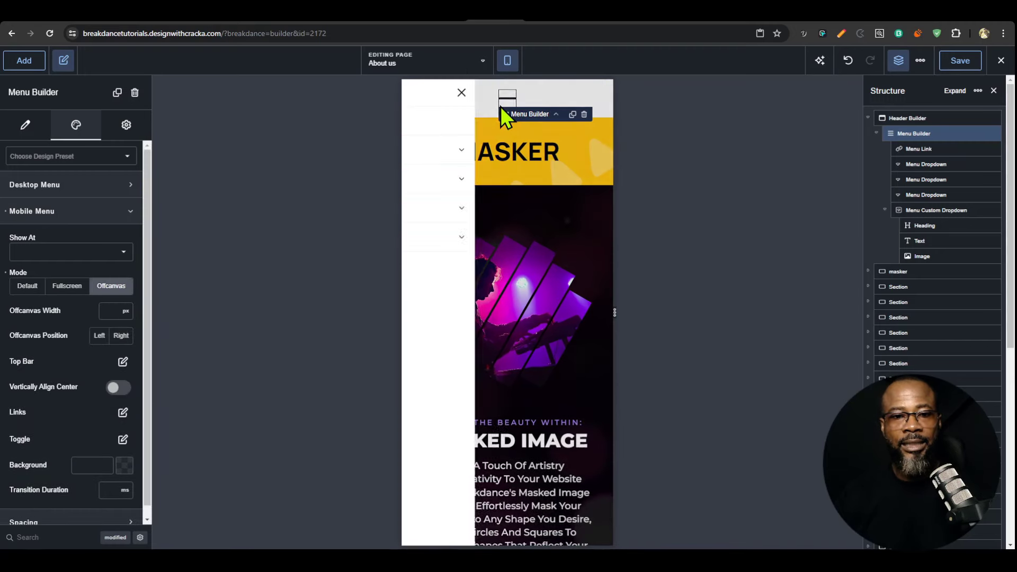
left_click(601, 94)
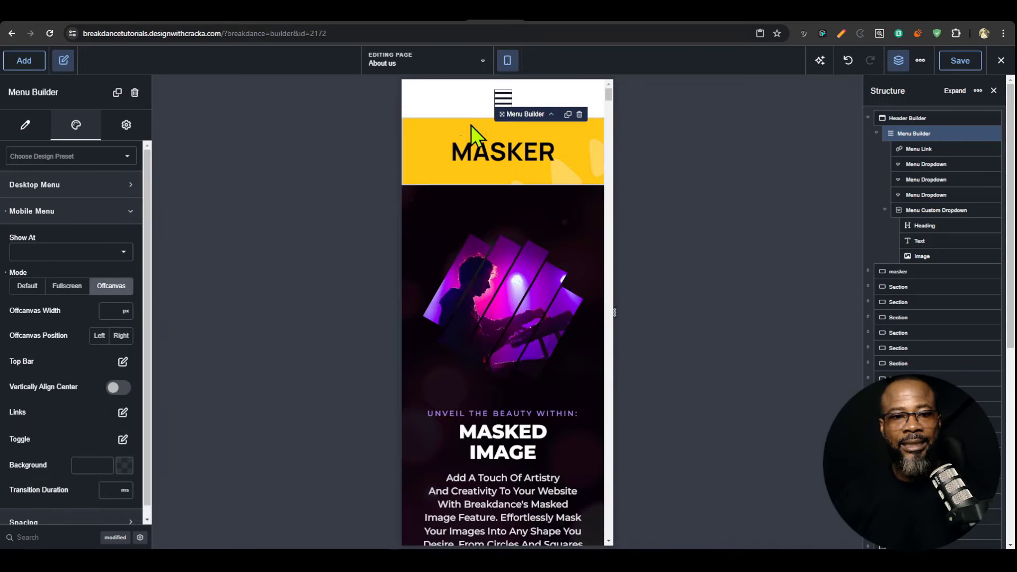
- Preview the offcanvas menu with the Products and Use Cases dropdowns expanded, and close it
left_click(503, 106)
left_click(597, 156)
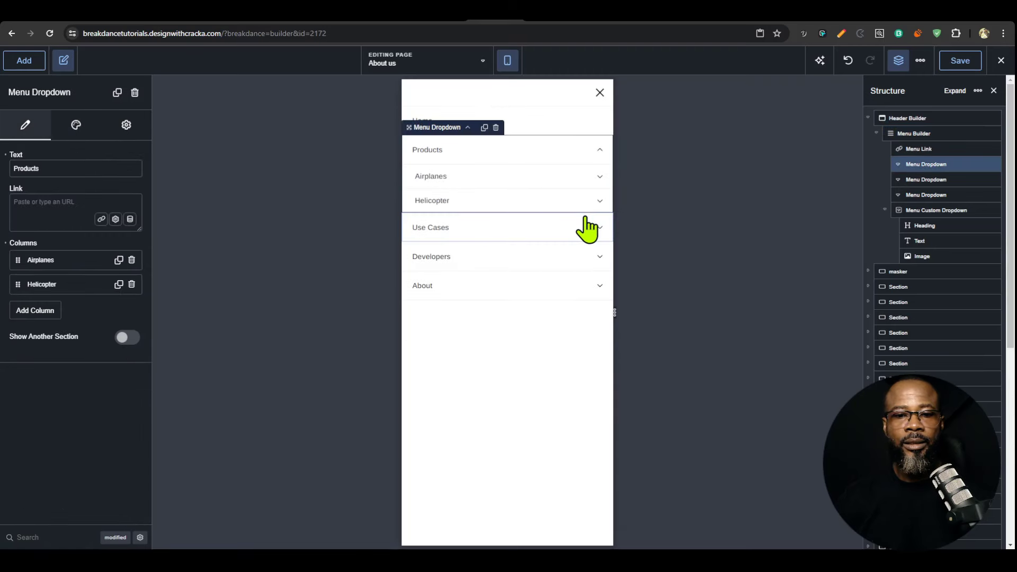
left_click(588, 228)
left_click(567, 334)
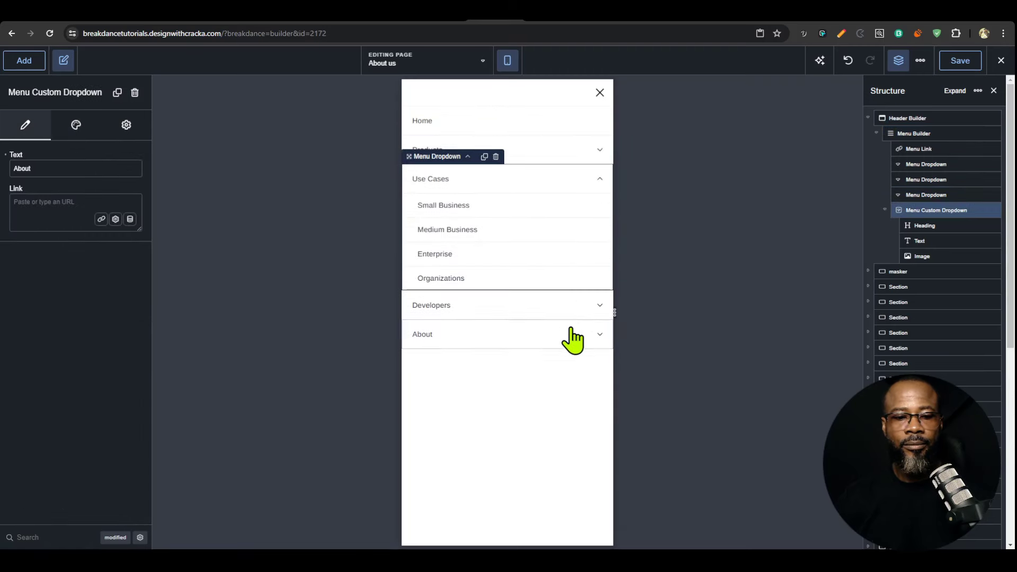
left_click(601, 94)
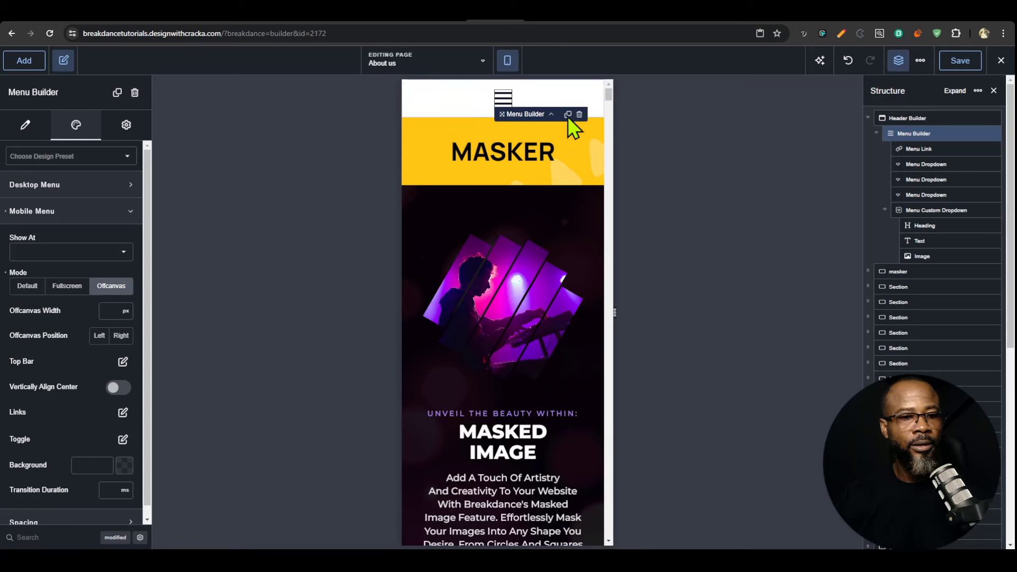
- Try the Fullscreen mode for the mobile menu and preview it opening and closing
left_click(62, 289)
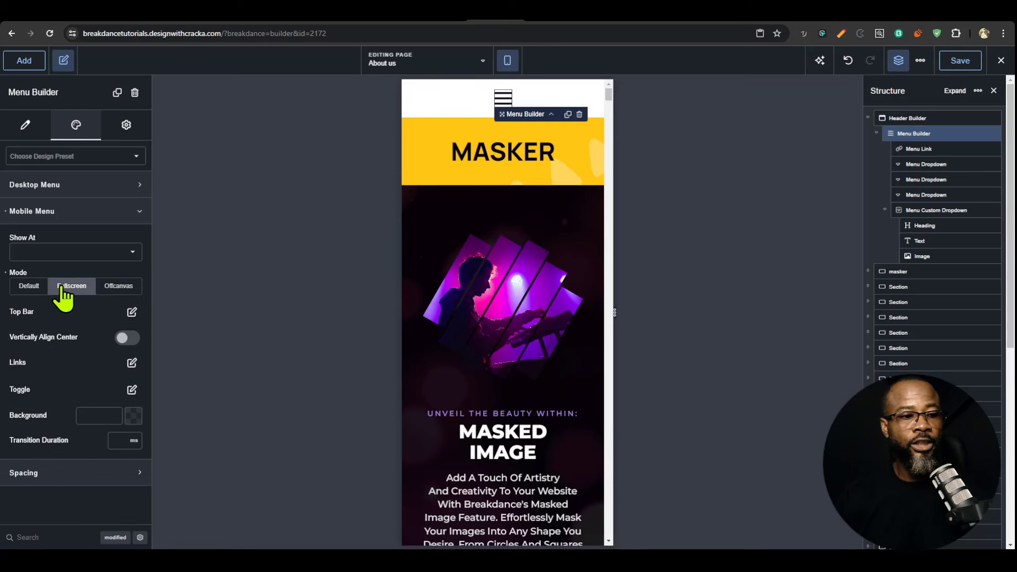
left_click(503, 100)
left_click(596, 97)
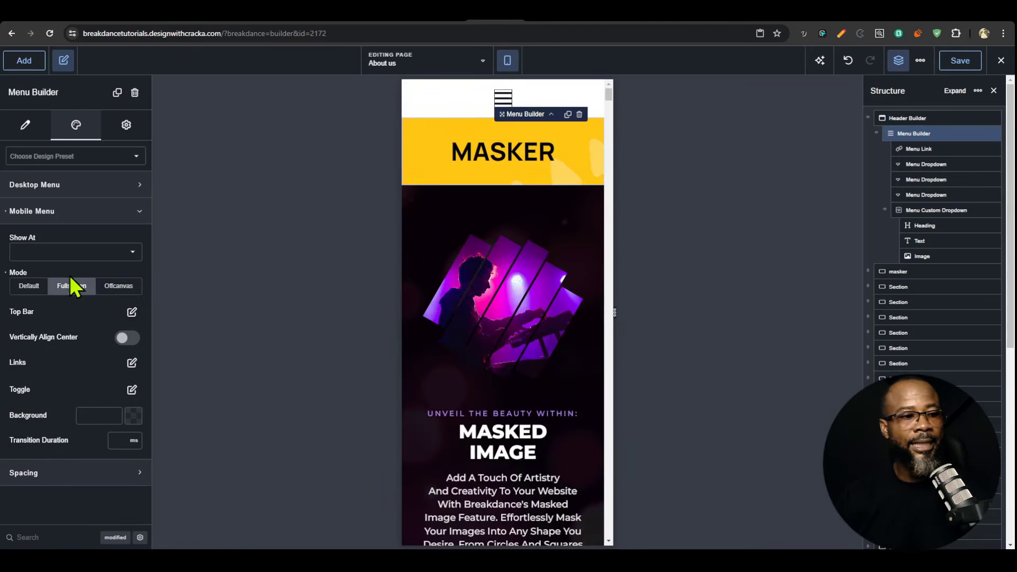
- Set the mobile menu mode to Default and test opening and closing the menu
left_click(29, 288)
left_click(503, 101)
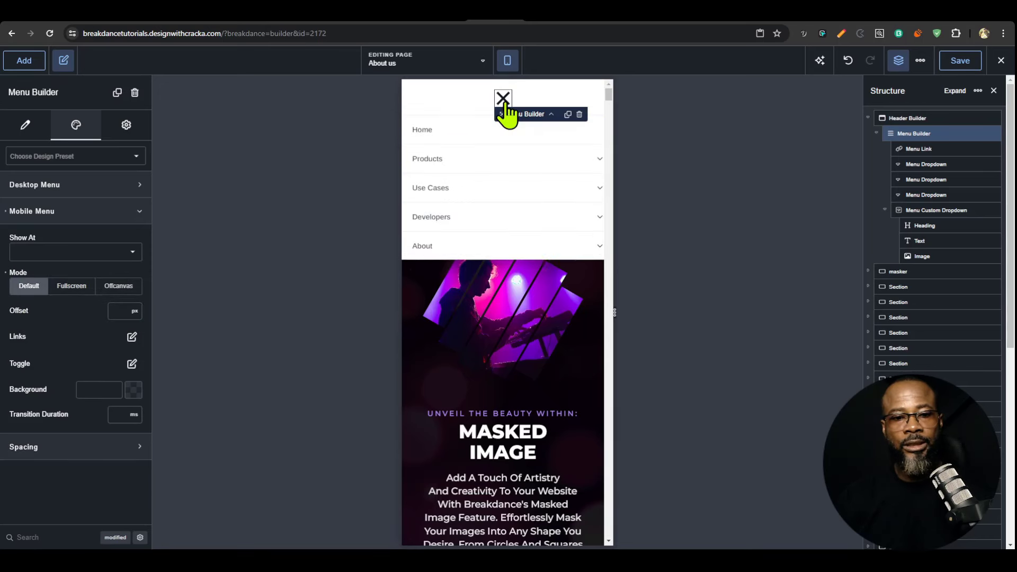
left_click(503, 101)
- Review the mobile menu's toggle styling options and collapse the Mobile Menu settings
left_click(132, 363)
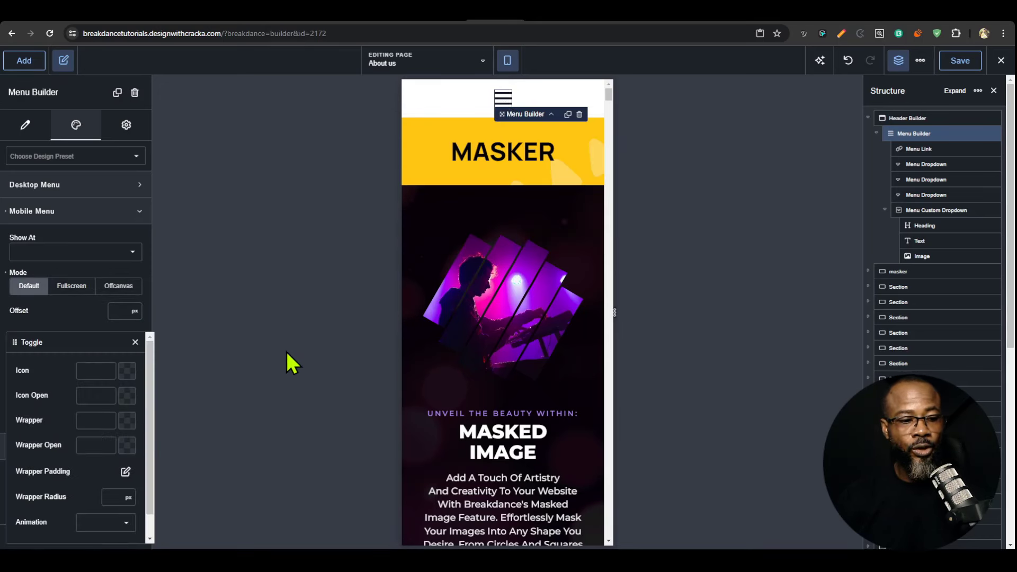
left_click(136, 343)
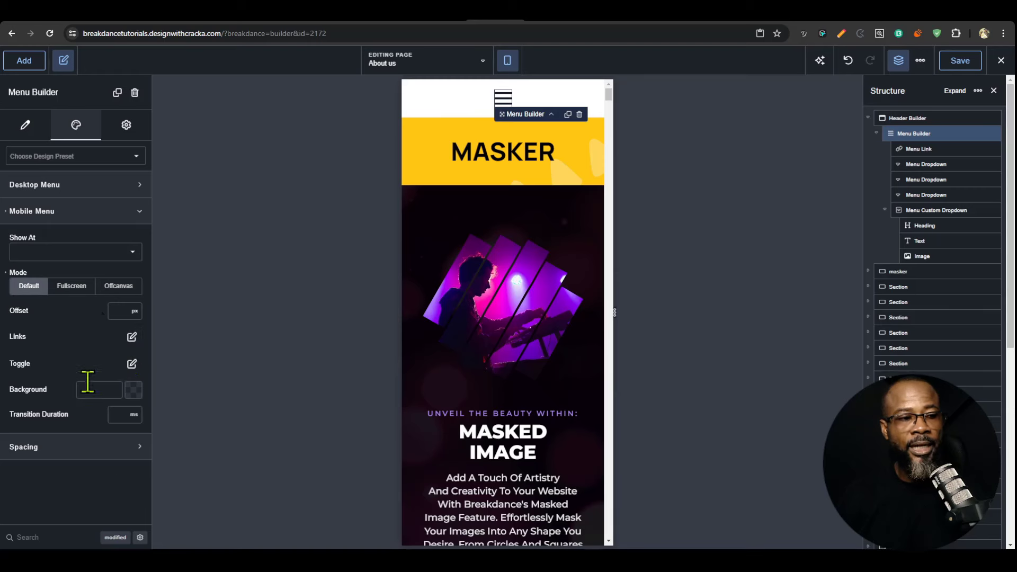
left_click(101, 217)
- Switch the page preview back to Desktop and open the About and Developers dropdowns
left_click(507, 60)
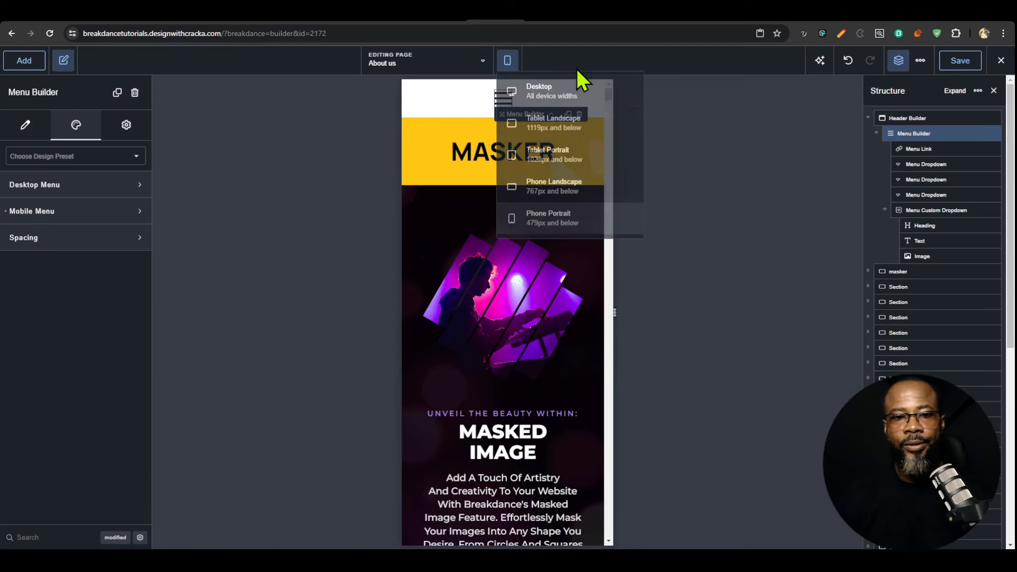
left_click(561, 95)
left_click(517, 97)
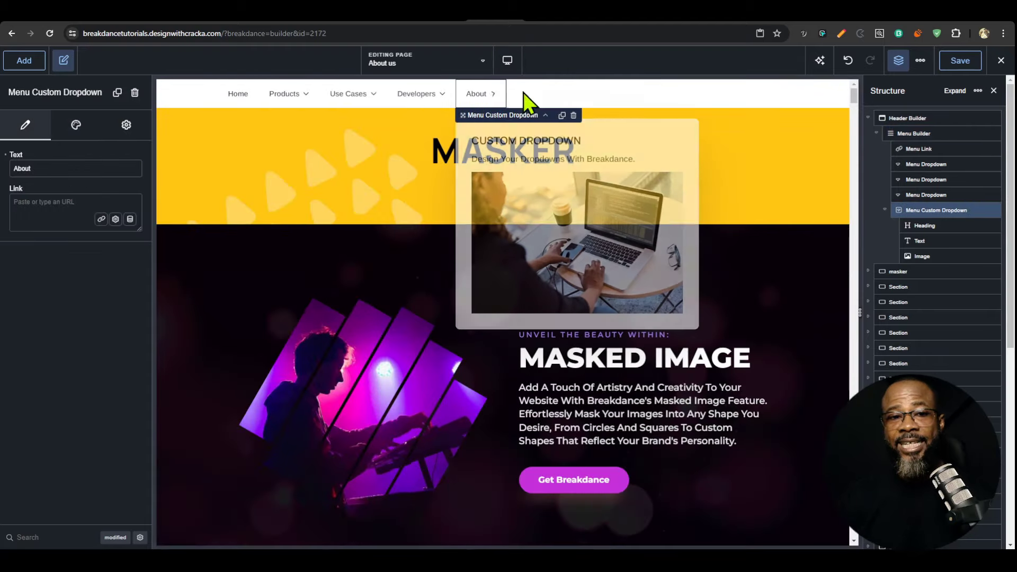
left_click(422, 98)
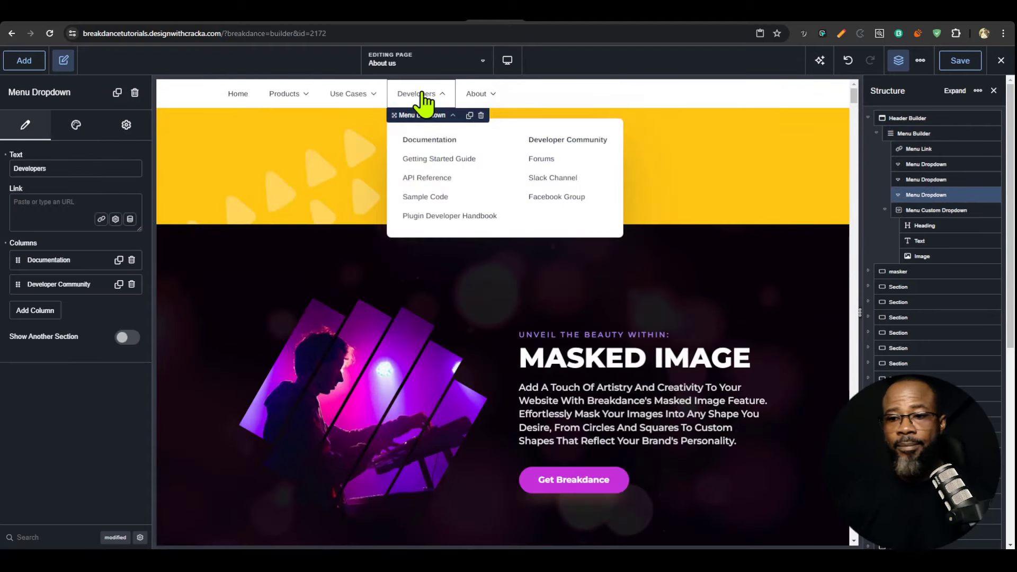
- Examine the header menu's items in the page structure and the elements available in the Menu Builder's content settings
left_click(883, 209)
left_click(883, 210)
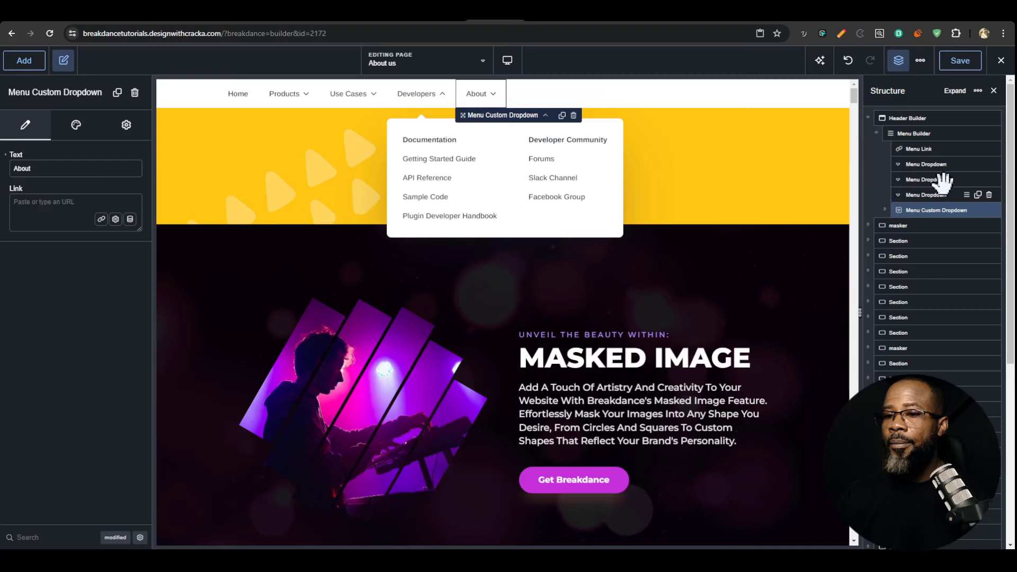
left_click(943, 181)
left_click(933, 209)
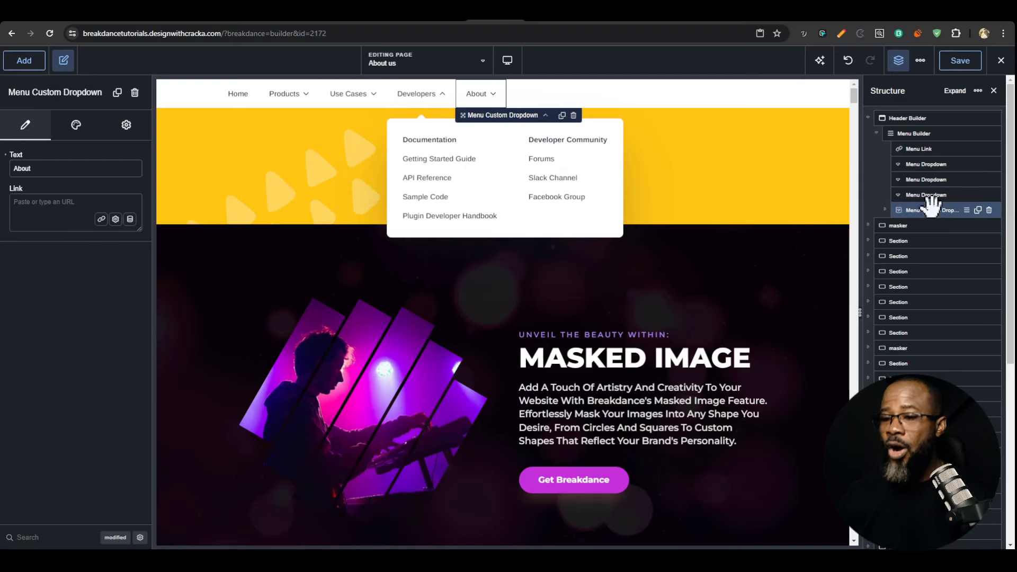
left_click(907, 134)
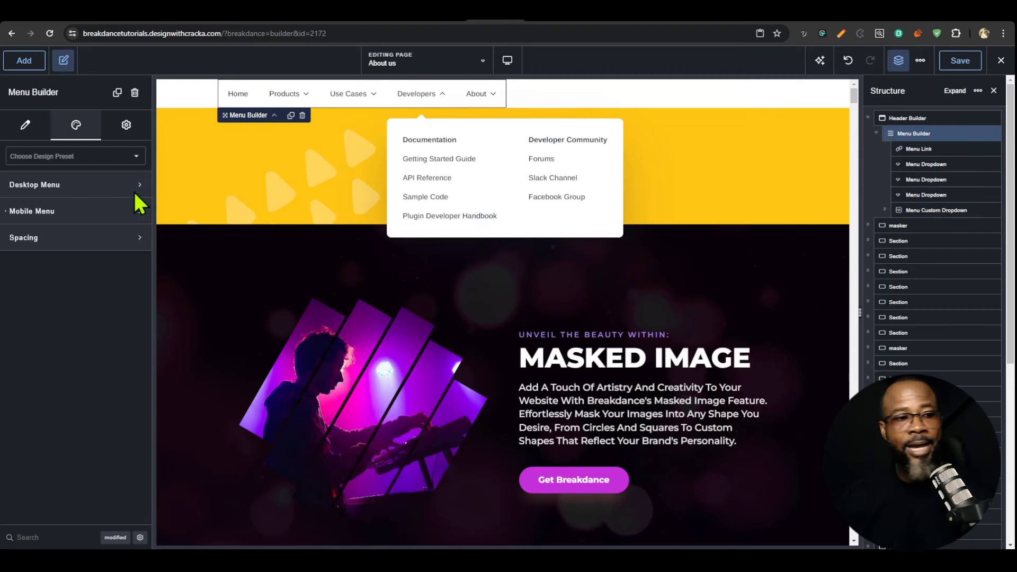
left_click(25, 125)
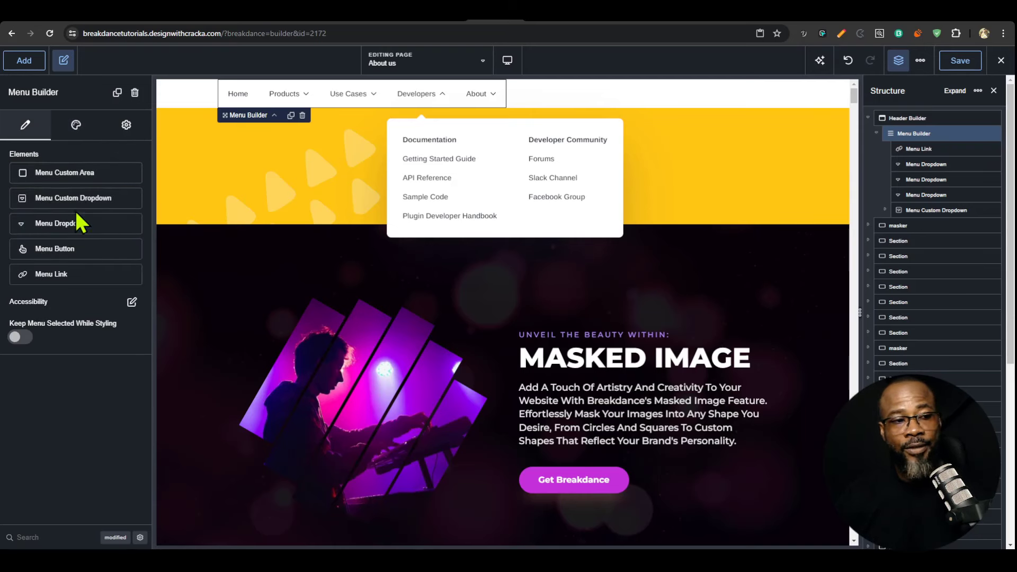
- Add a Grid element below the text in the About custom dropdown
left_click(492, 98)
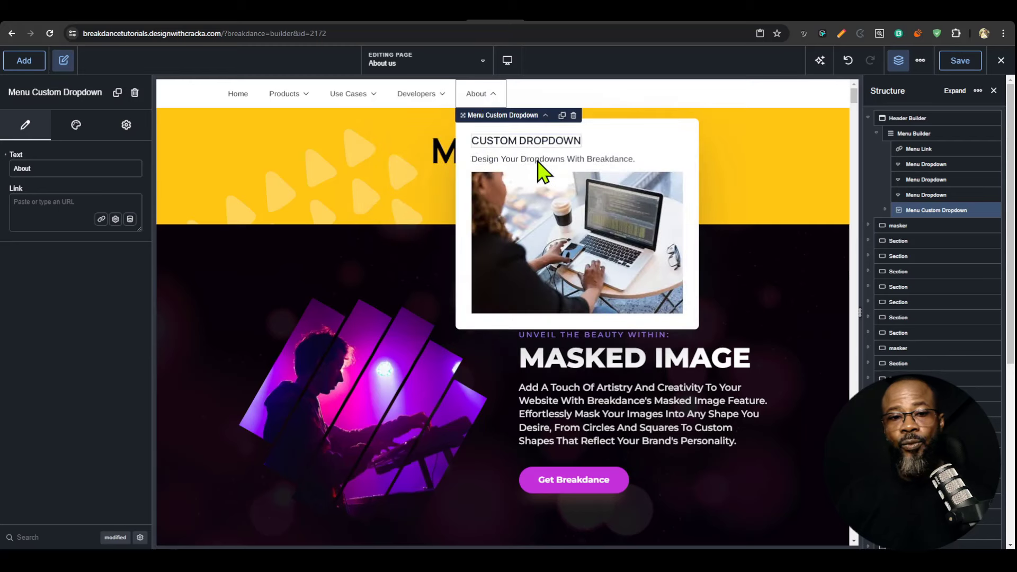
left_click(541, 160)
left_click(21, 63)
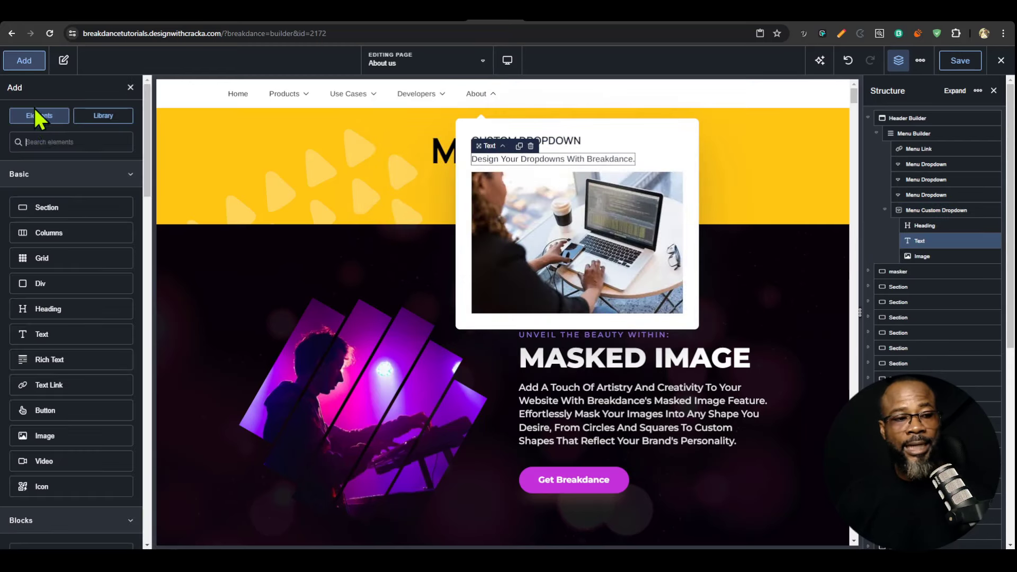
left_click(82, 258)
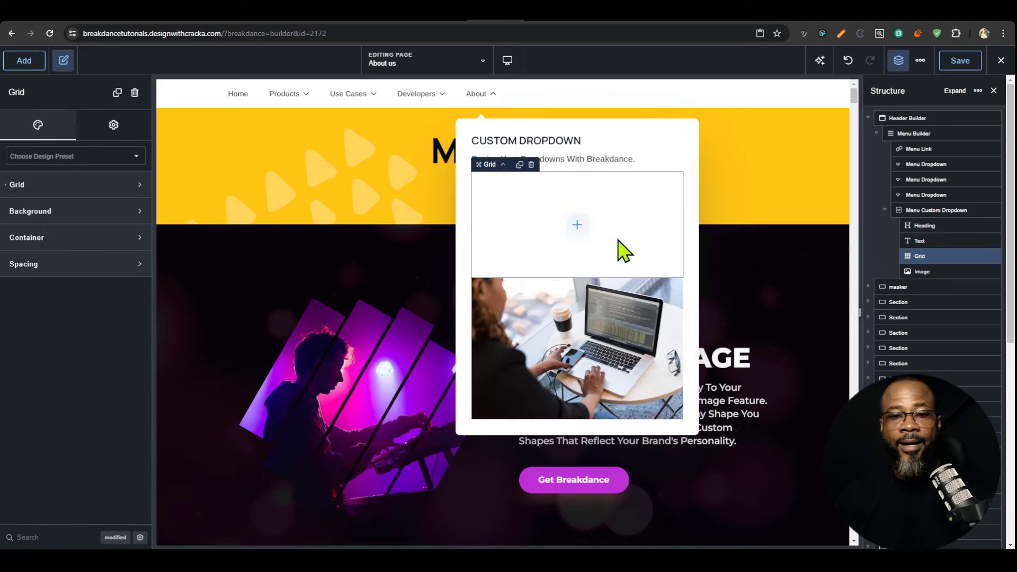
- Add a Gallery element directly below the About dropdown's text and delete the empty Grid
left_click(18, 62)
type("gall")
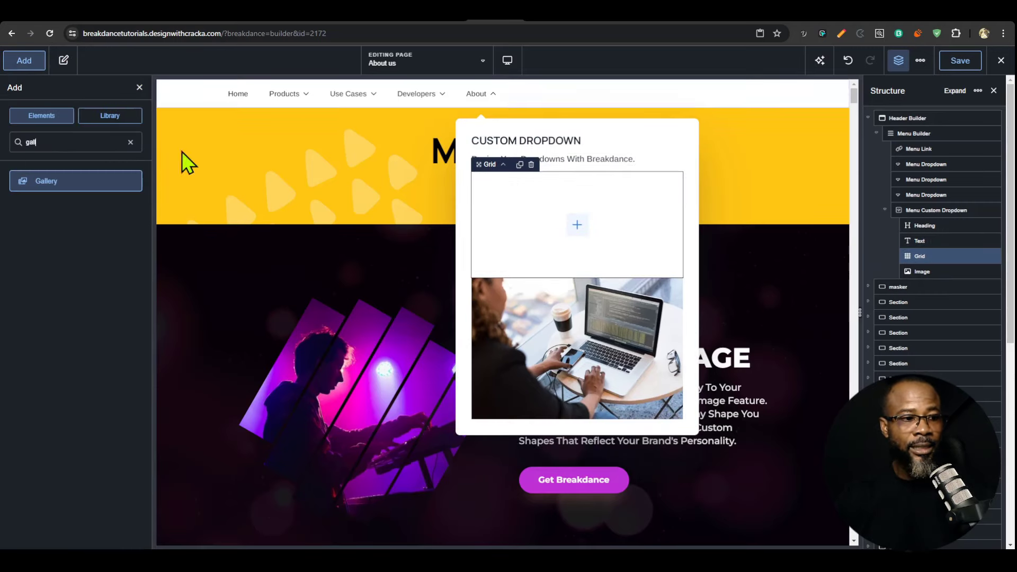
left_click(104, 183)
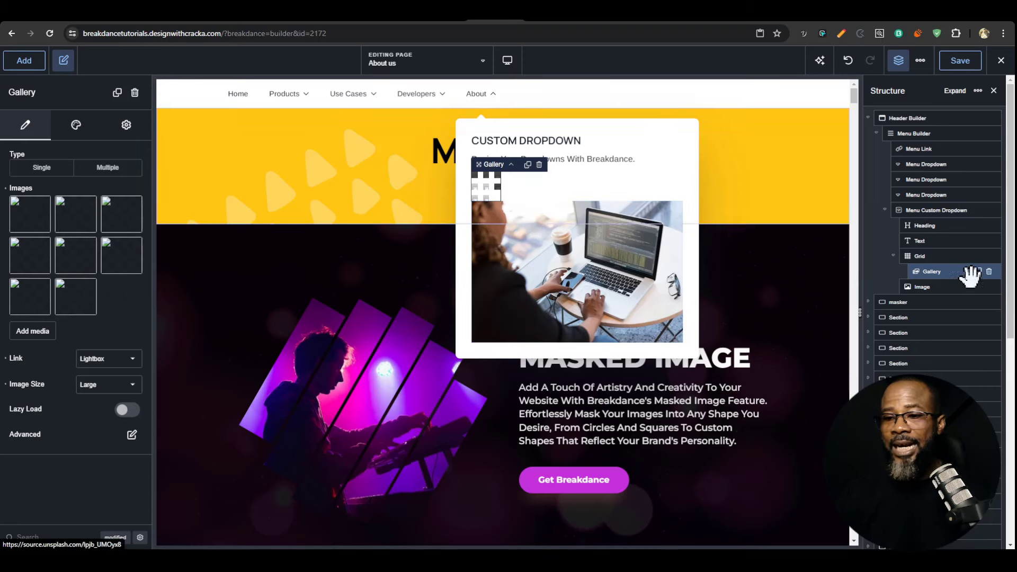
left_click_drag(977, 272, 930, 253)
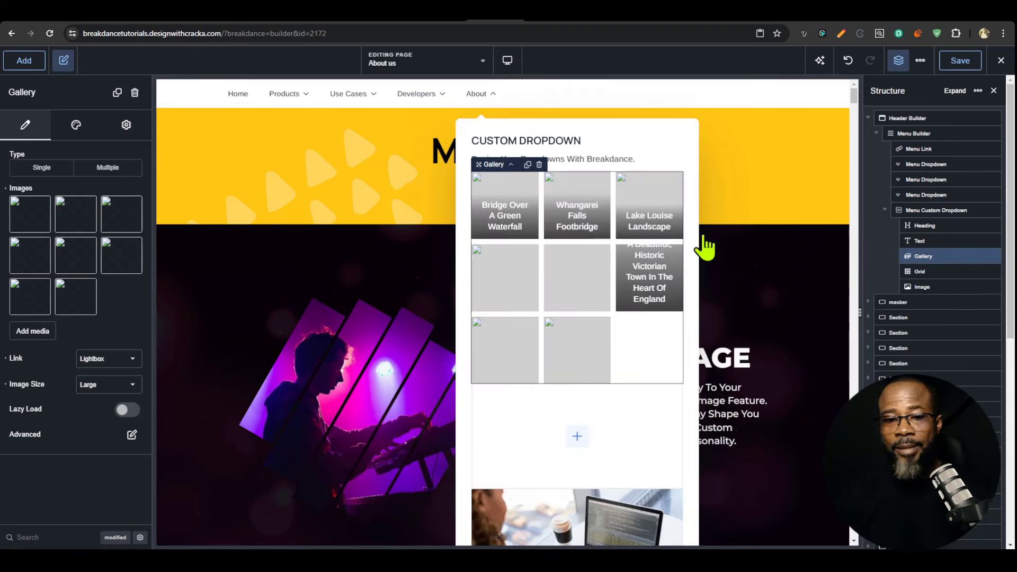
left_click(940, 272)
left_click(989, 271)
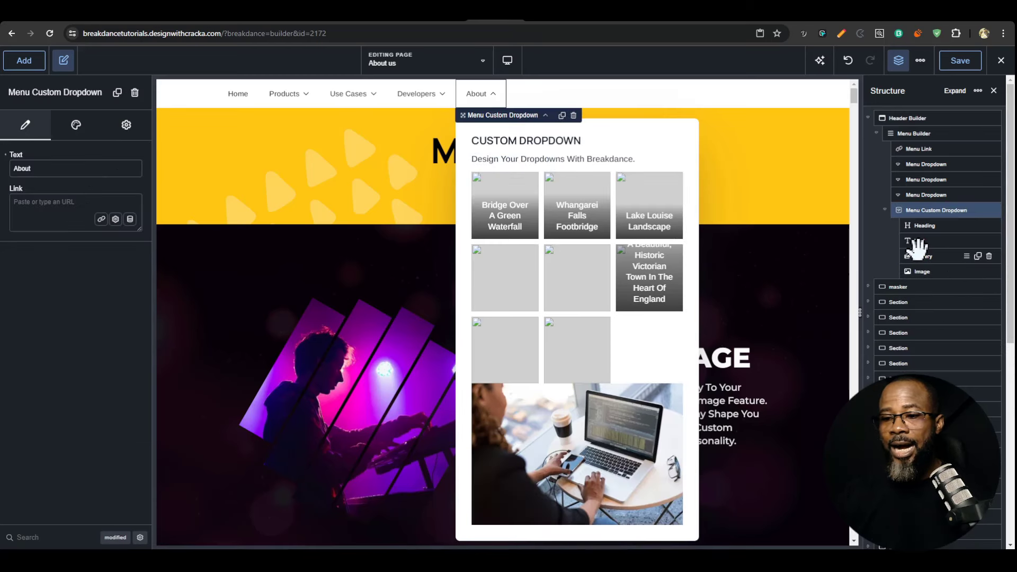
- Delete the Gallery element from the About custom dropdown
left_click(924, 256)
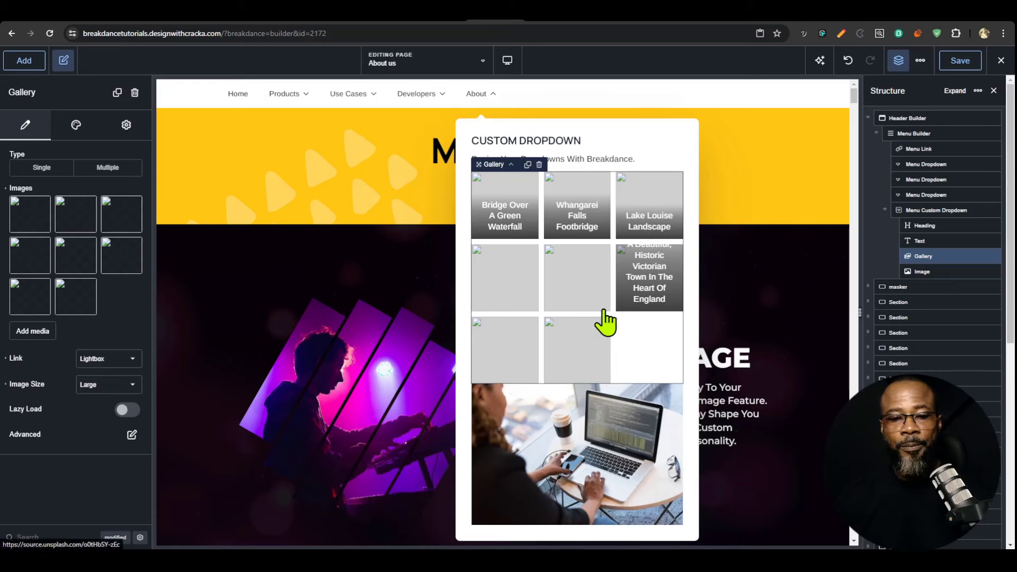
left_click(486, 101)
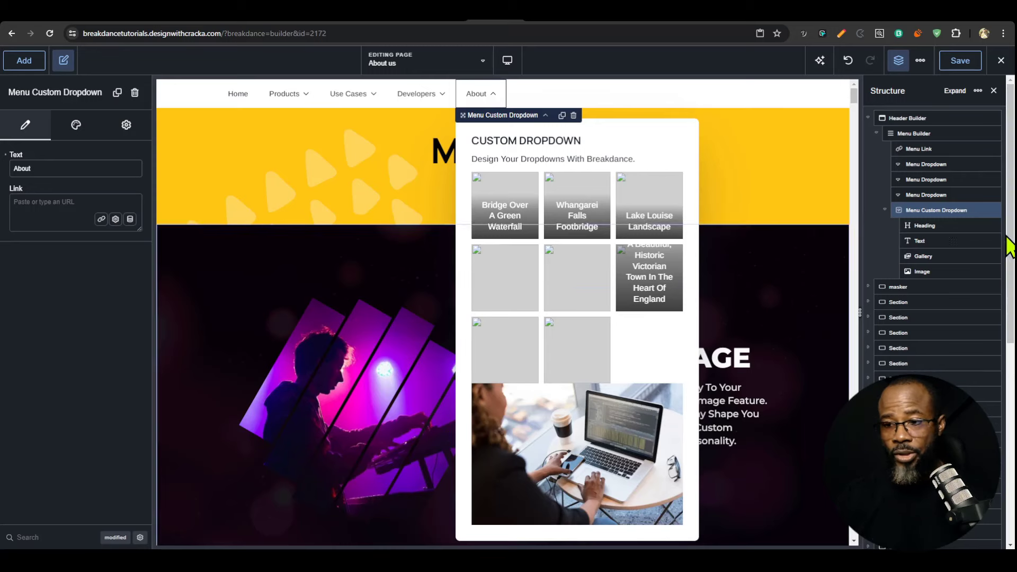
left_click(951, 255)
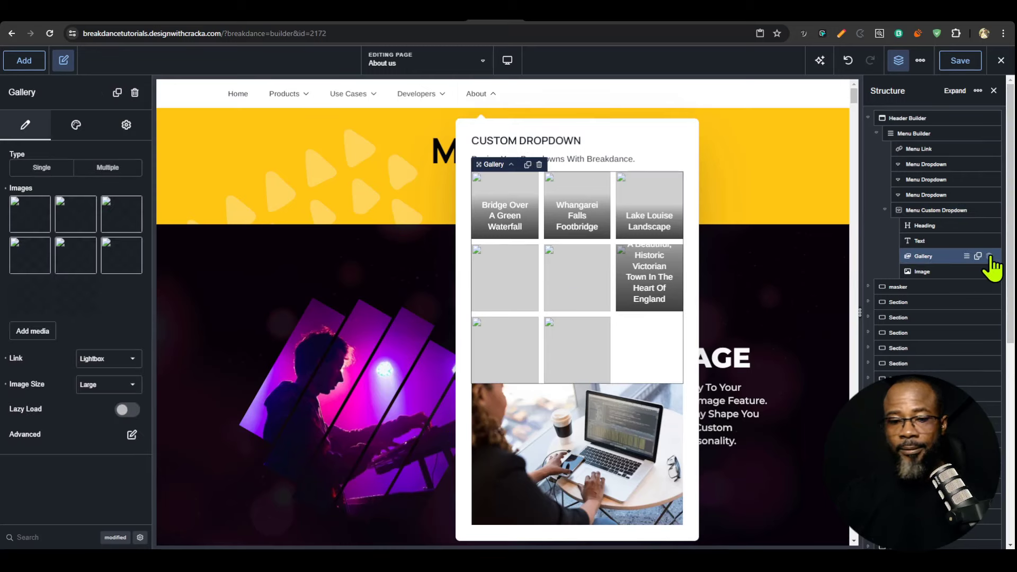
left_click(988, 256)
- Add an Image element with the red Bueno logo to the Header Builder and place it before the Menu Builder
left_click(918, 116)
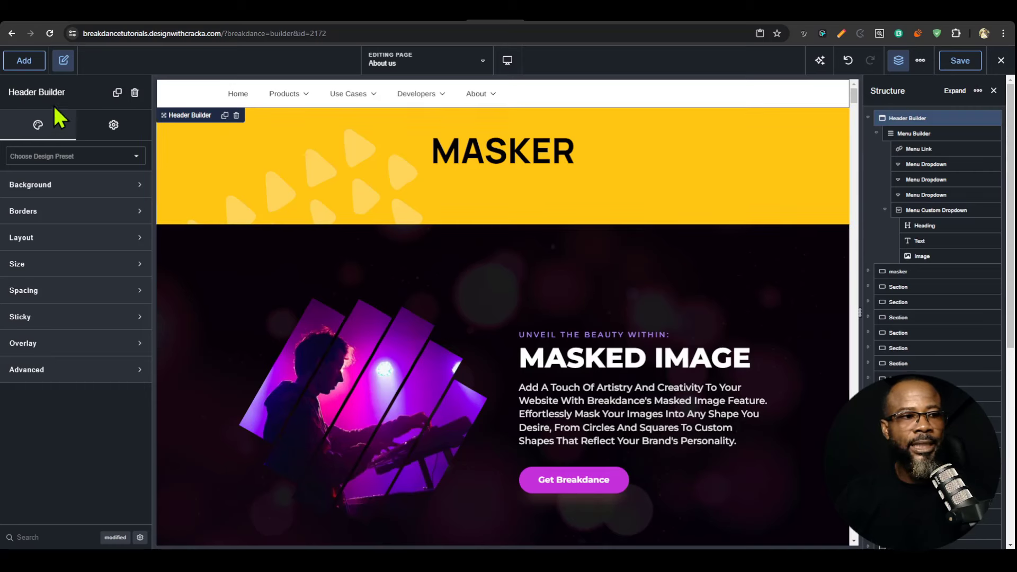
left_click(877, 135)
left_click(871, 119)
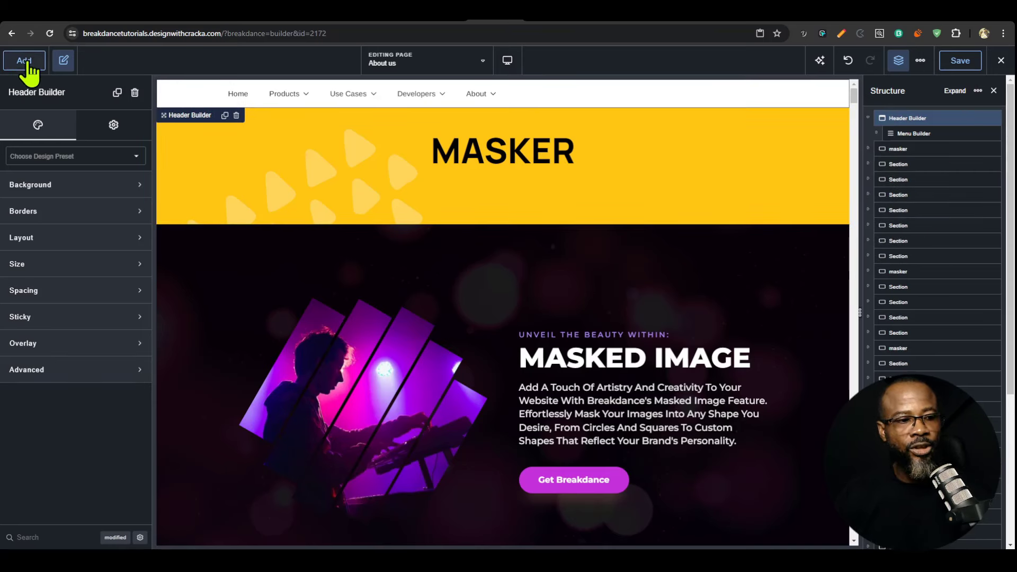
left_click(25, 60)
type("logo")
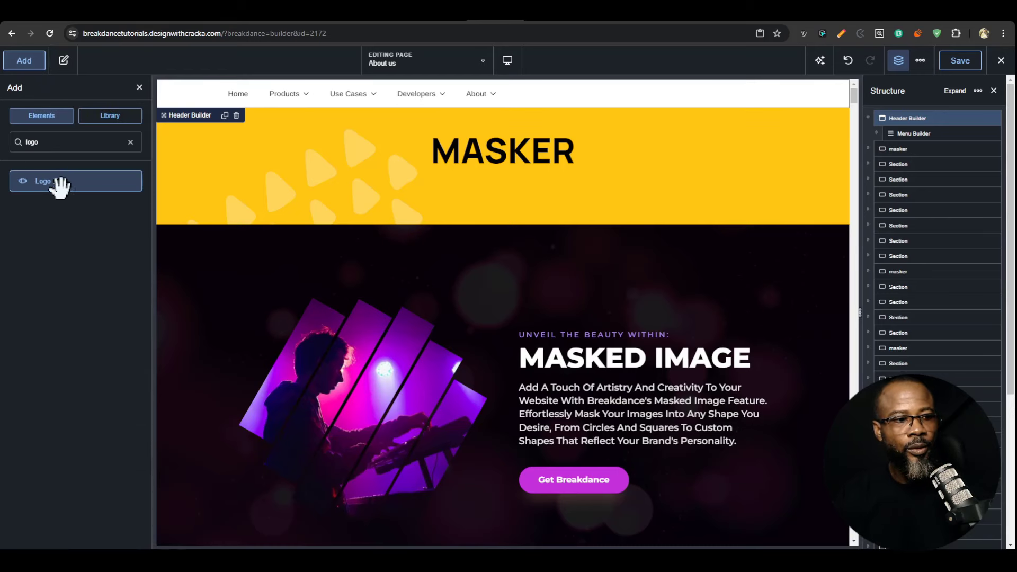
type("image")
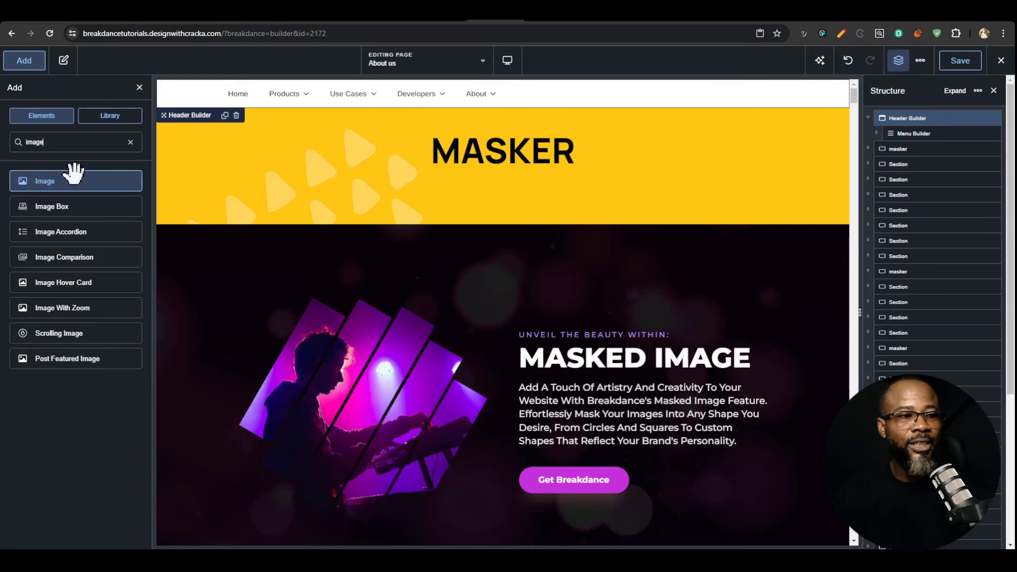
left_click(68, 177)
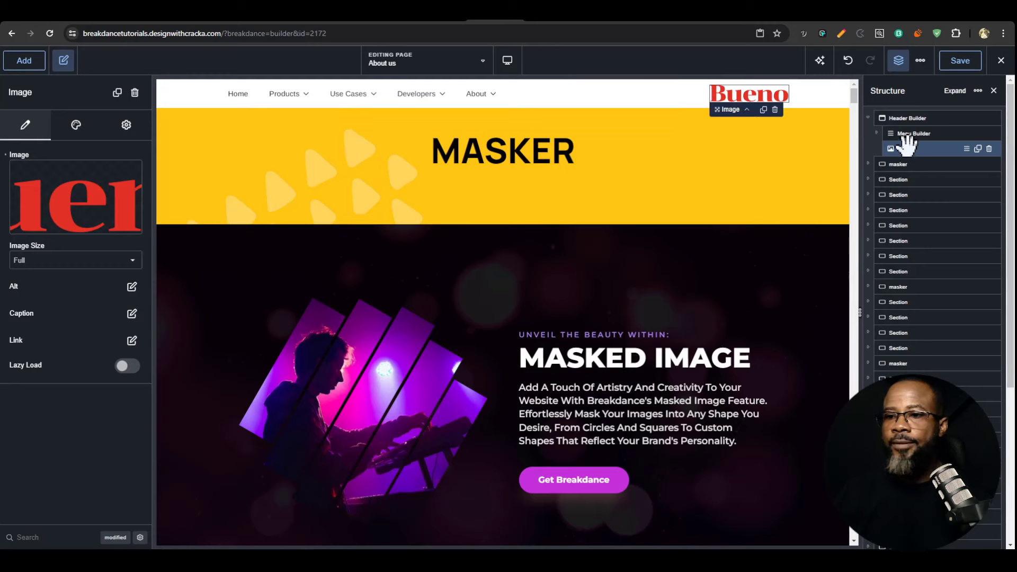
left_click_drag(904, 148, 906, 131)
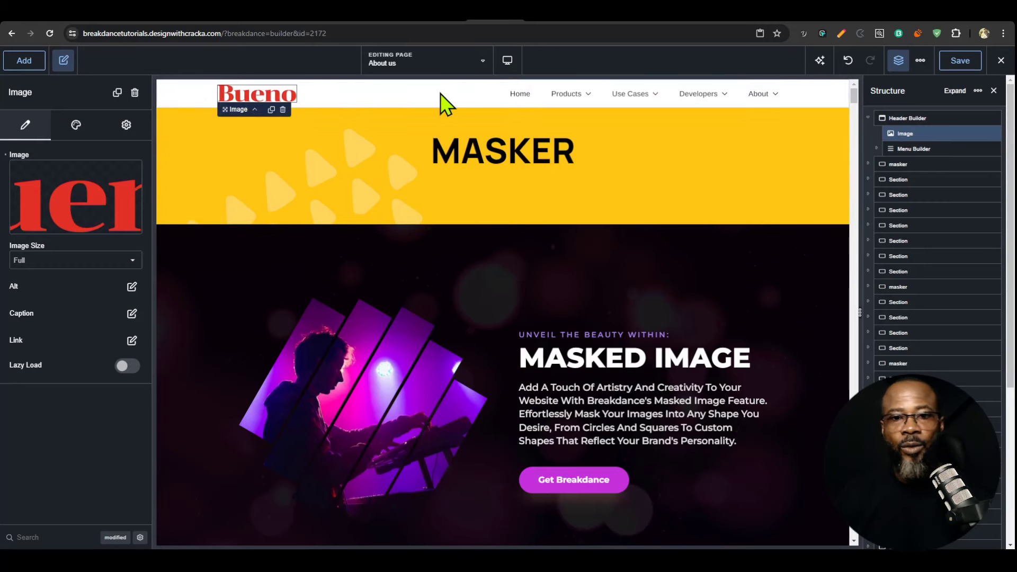
- Enable the sticky option on the Header Builder with its position set to Top
scroll(630, 228, "down", 7)
scroll(625, 262, "up", 7)
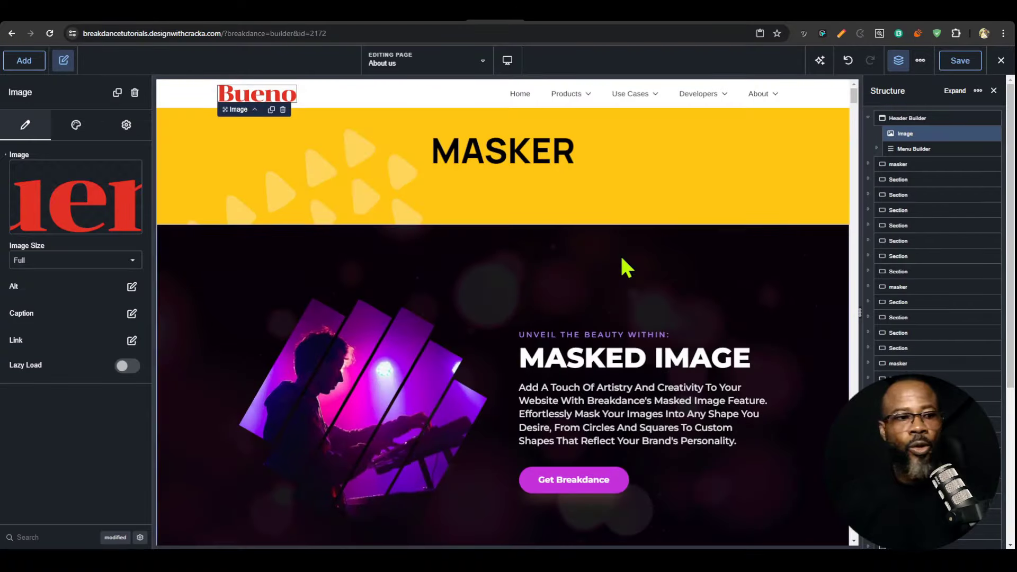
left_click(917, 119)
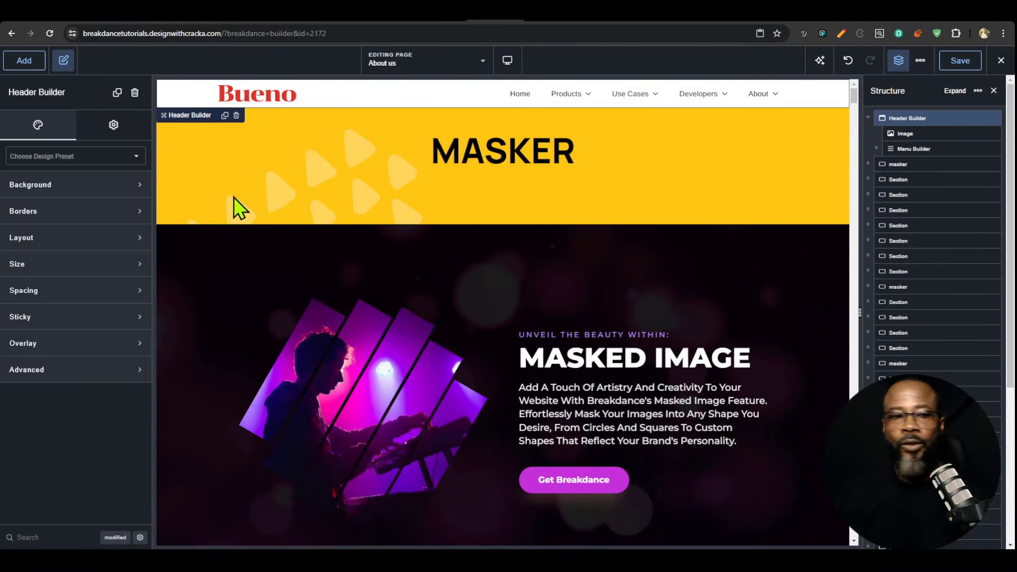
left_click(72, 318)
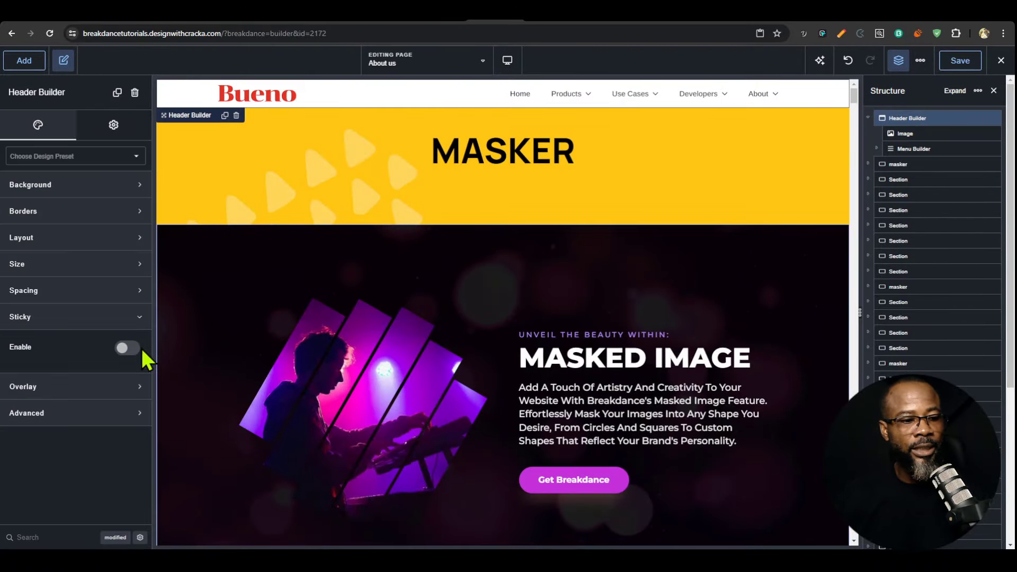
left_click(125, 348)
left_click(94, 371)
scroll(503, 313, "down", 7)
- Set the sticky header's scroll behavior to hide after 200 px and test it on the page
left_click(126, 421)
left_click(123, 427)
type("200")
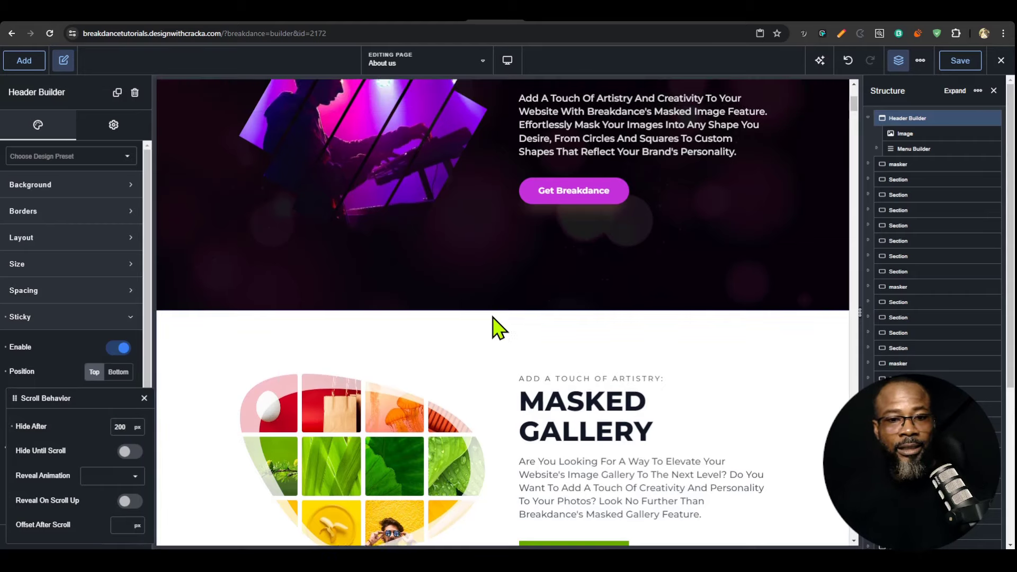
scroll(511, 227, "up", 5)
scroll(509, 227, "down", 5)
scroll(511, 239, "up", 5)
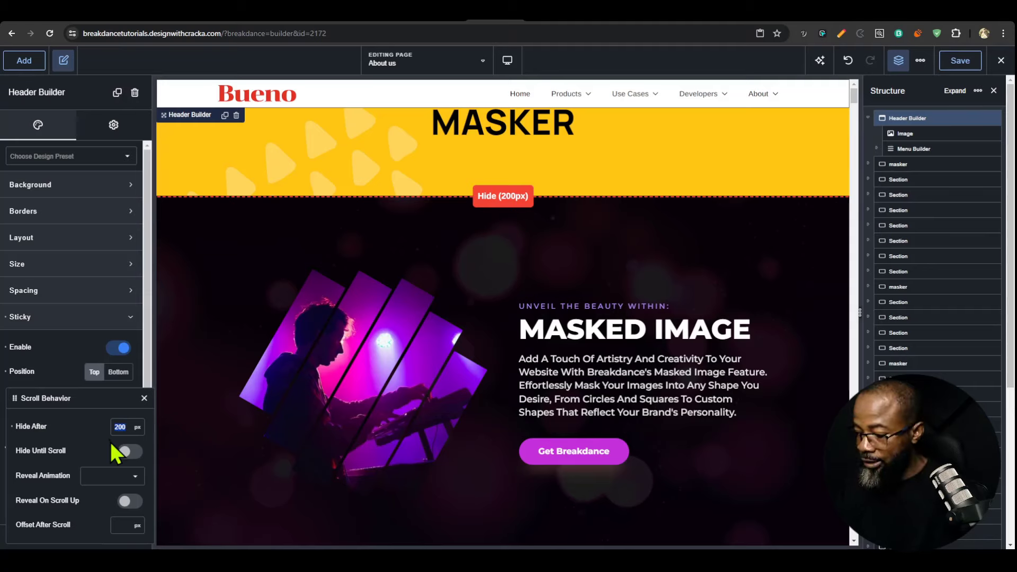
- Set the sticky header's Hide After distance to 600 px and test it on the page
type("600")
scroll(642, 279, "down", 2)
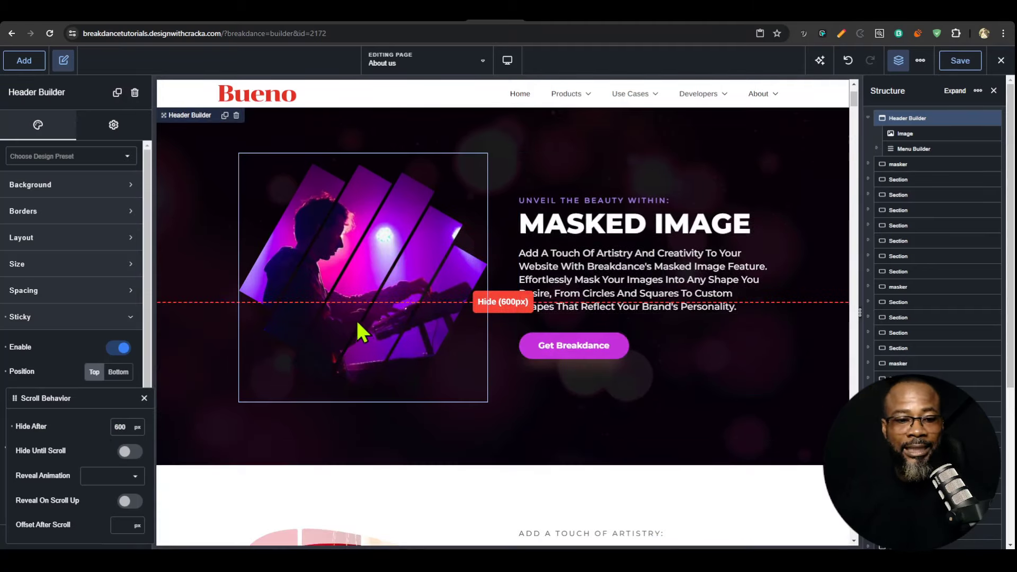
scroll(816, 312, "down", 5)
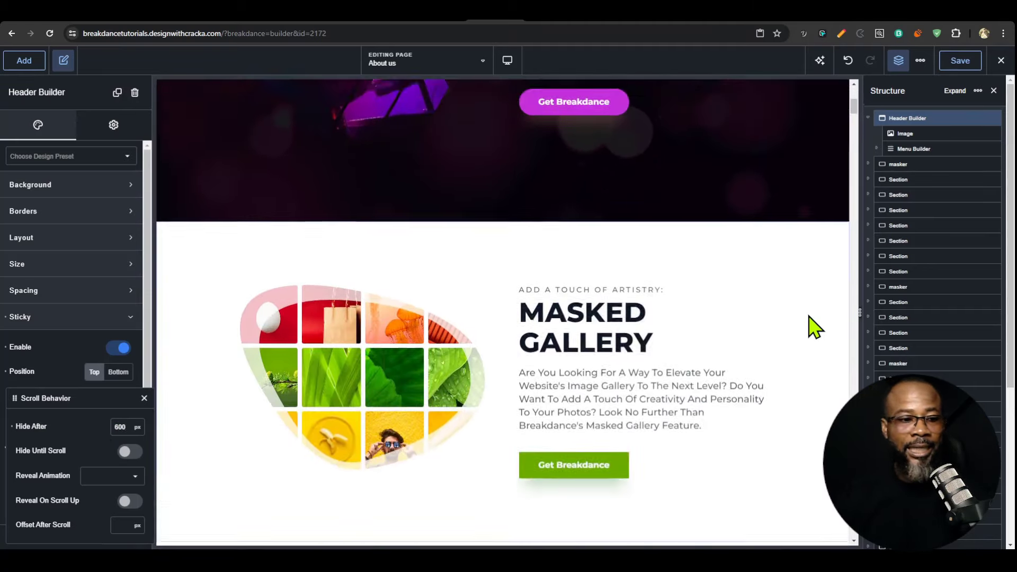
scroll(810, 325, "up", 1)
scroll(794, 332, "down", 4)
scroll(742, 339, "up", 4)
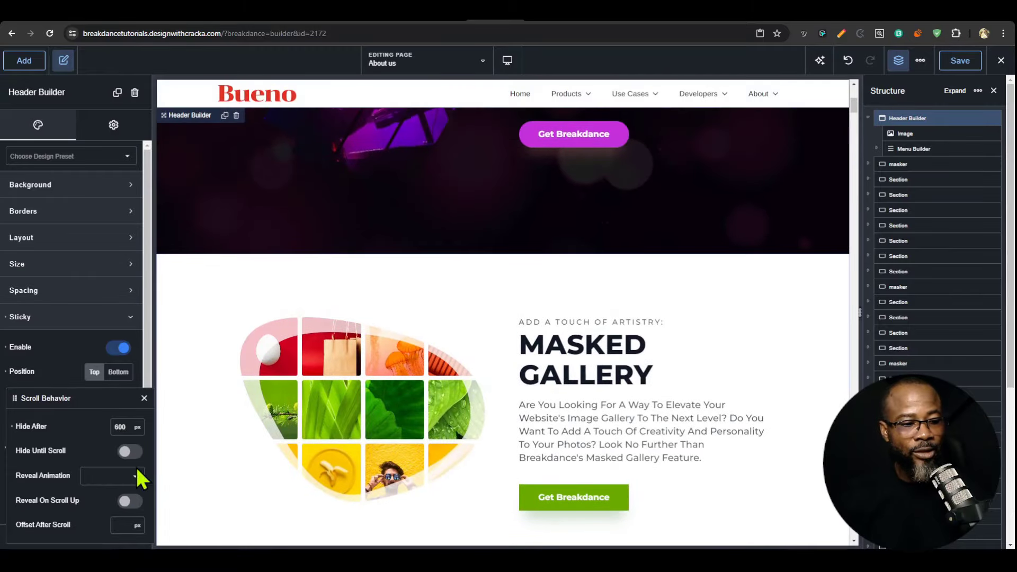
- Examine the sticky header's Reveal Animation choices and the breakpoints available for Disable At
left_click(135, 476)
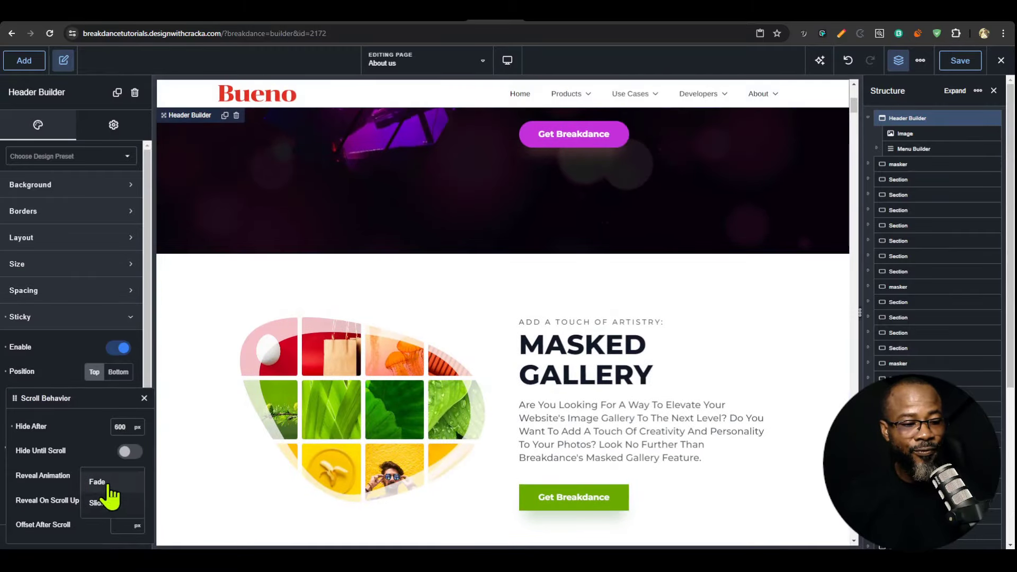
left_click(88, 474)
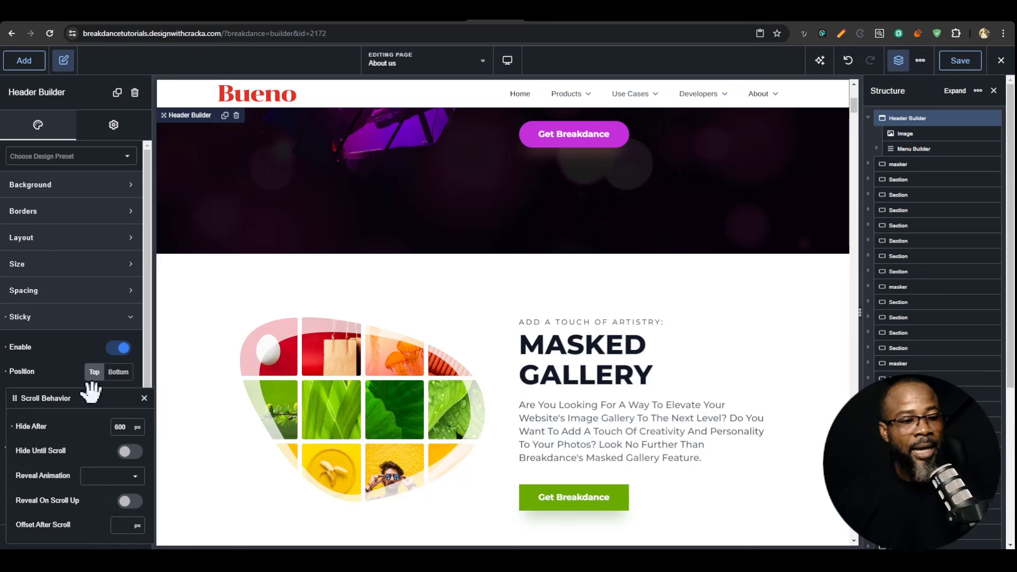
left_click(65, 343)
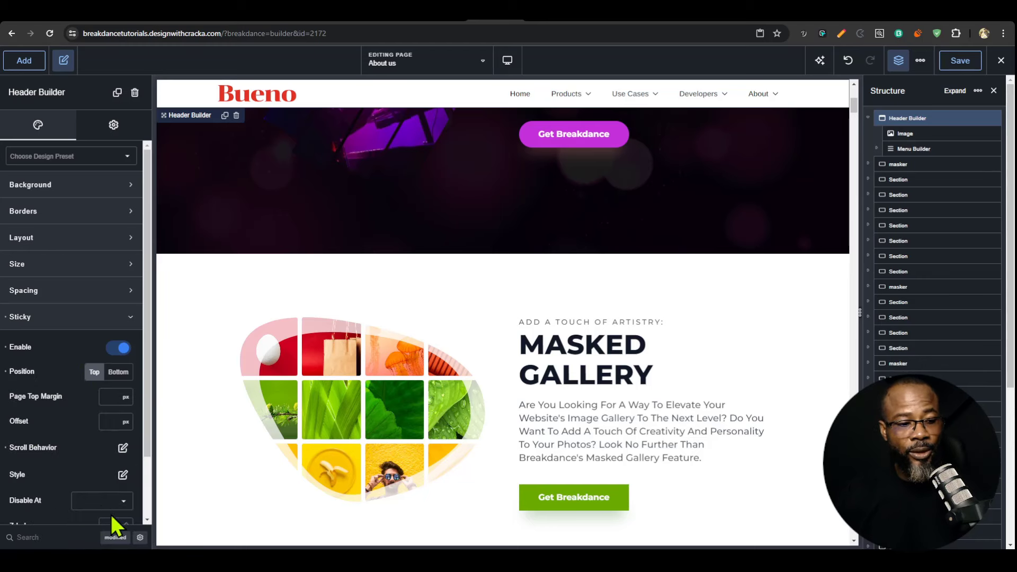
scroll(108, 510, "down", 2)
left_click(119, 428)
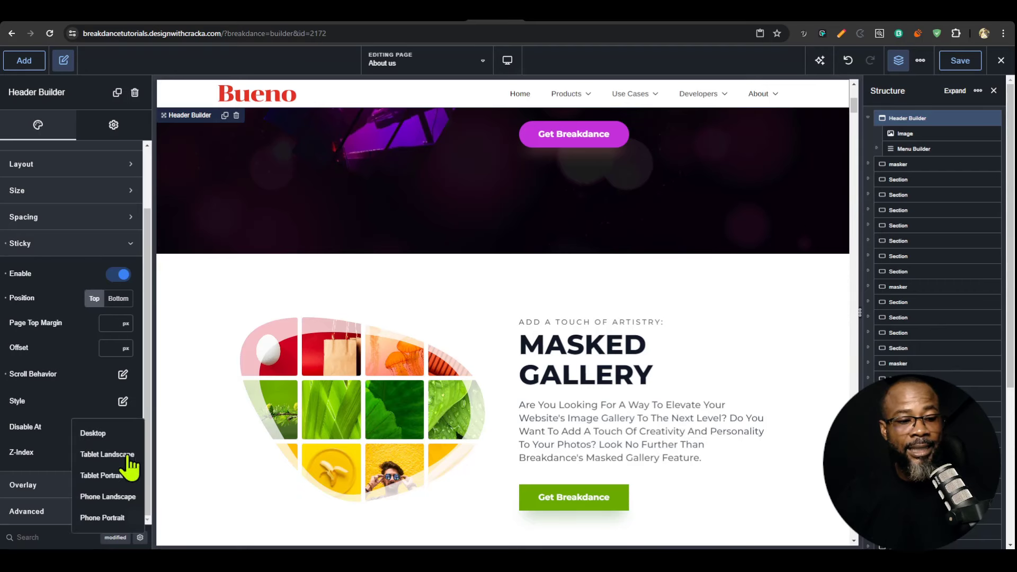
left_click(43, 404)
scroll(84, 438, "up", 2)
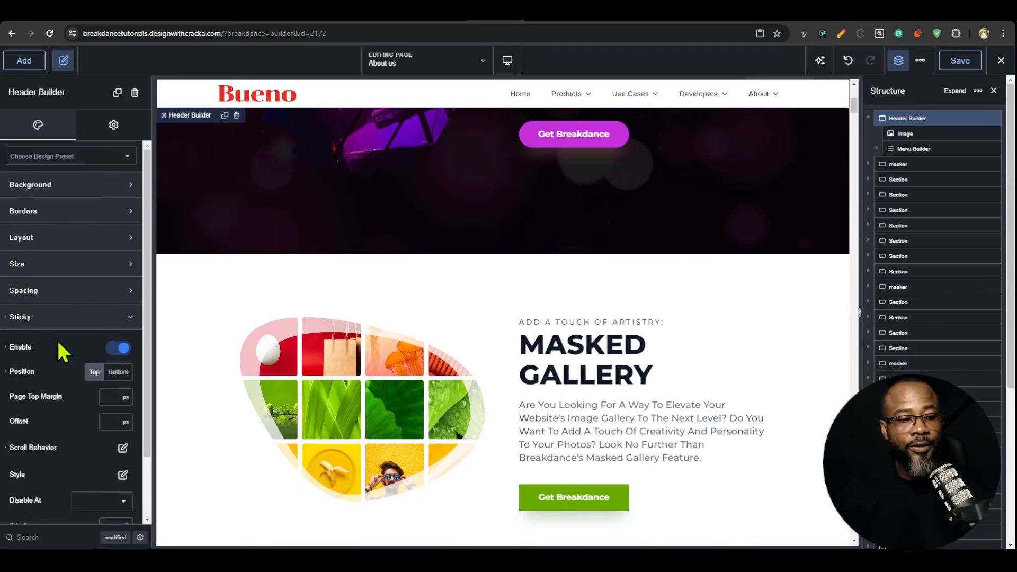
left_click(66, 319)
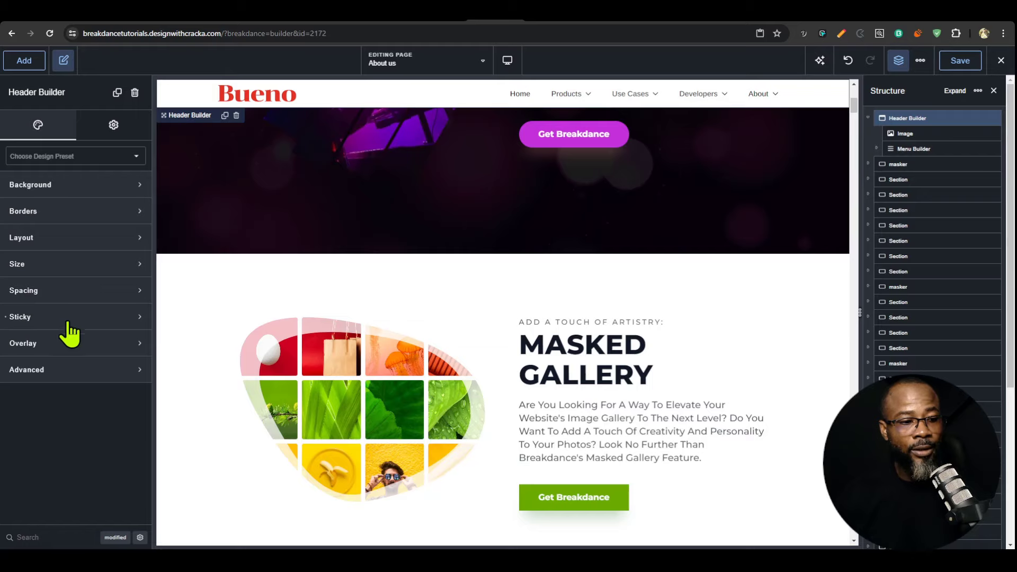
- Enable the Overlay option on the Header Builder and check how the header sits over the page content
left_click(69, 342)
left_click(128, 374)
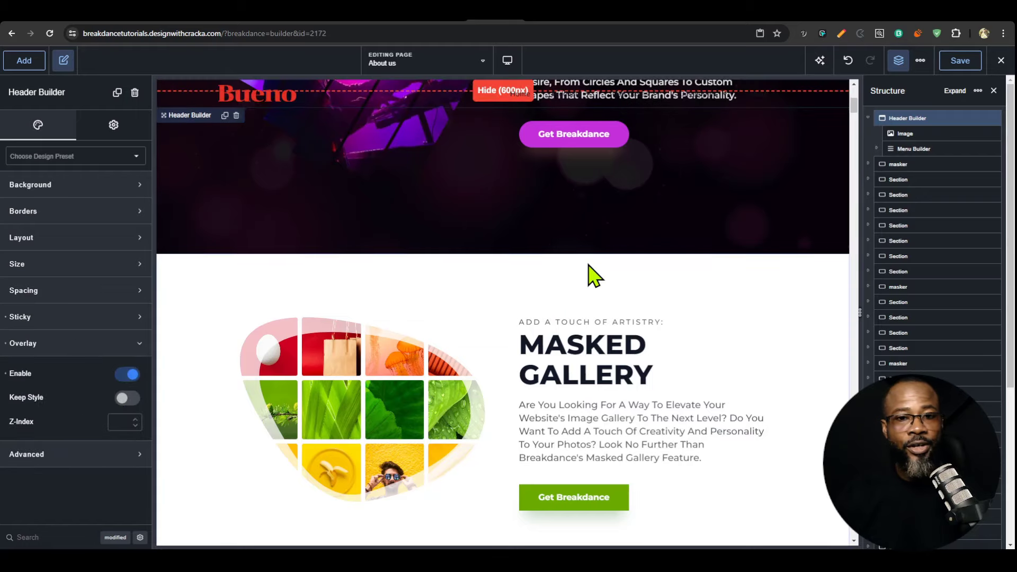
scroll(589, 267, "down", 6)
scroll(587, 329, "up", 12)
scroll(586, 321, "down", 4)
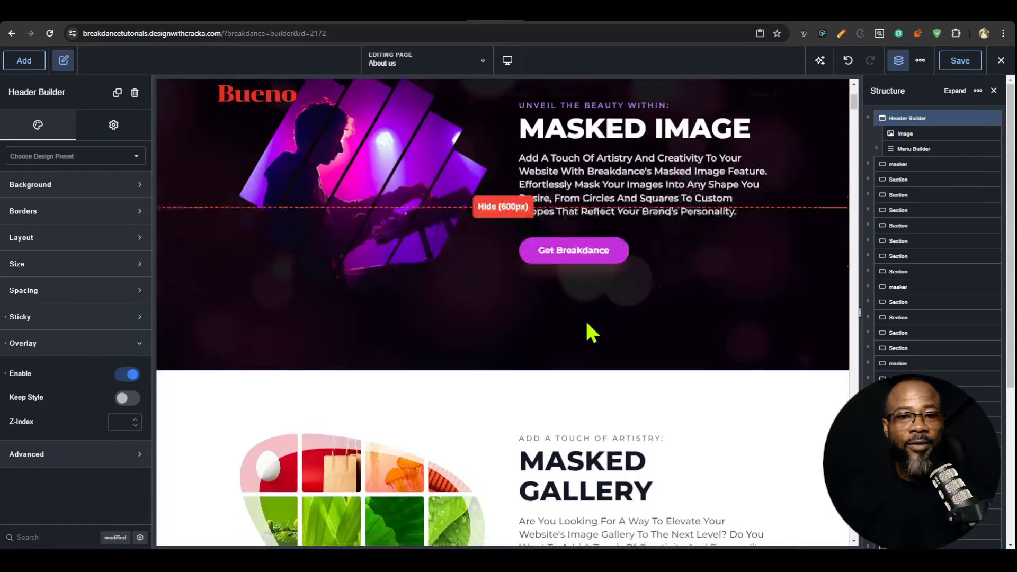
scroll(585, 276, "up", 3)
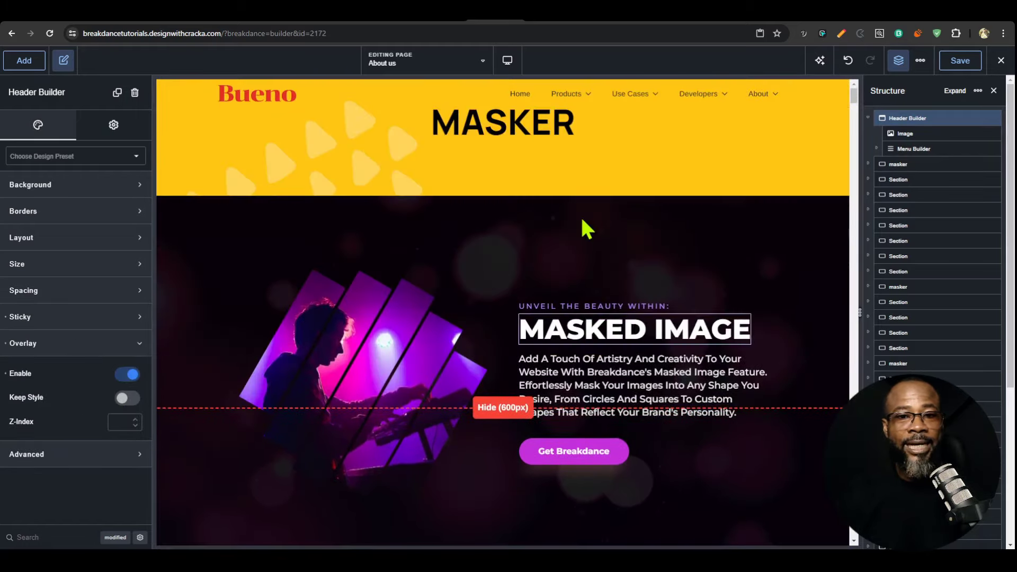
- Examine the header's Advanced and Layout settings, switching Disable Builder Preview Mode on and back off
left_click(118, 451)
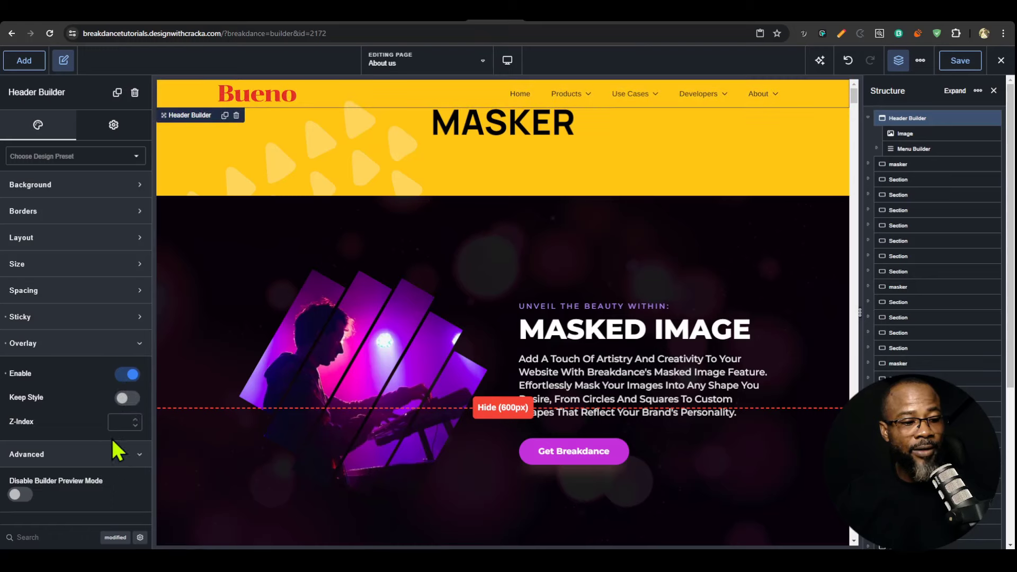
left_click(19, 495)
left_click(19, 495)
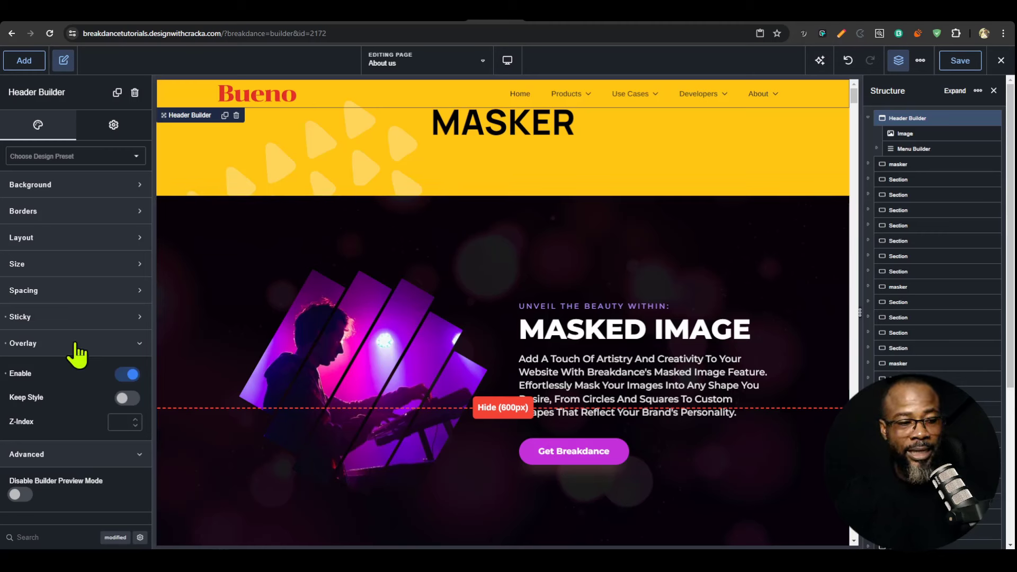
left_click(74, 238)
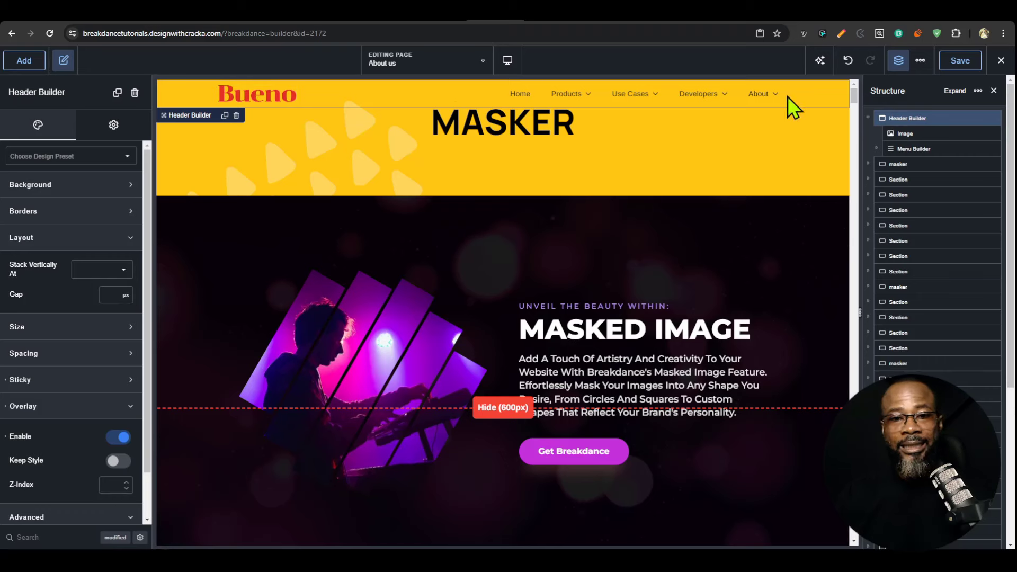
left_click(64, 241)
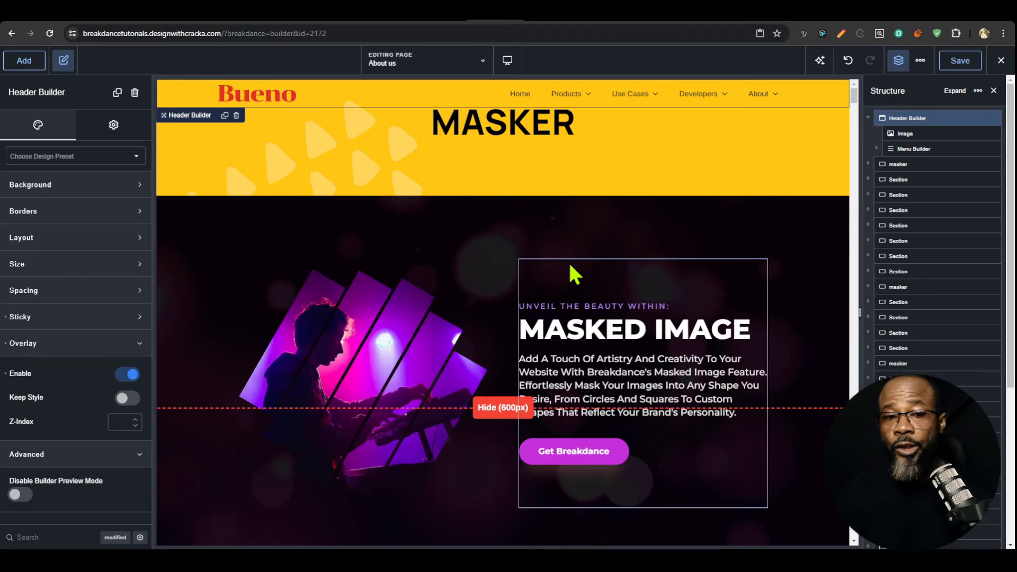
- Add a Menu Custom Area to the end of the header's Menu Builder
left_click(914, 149)
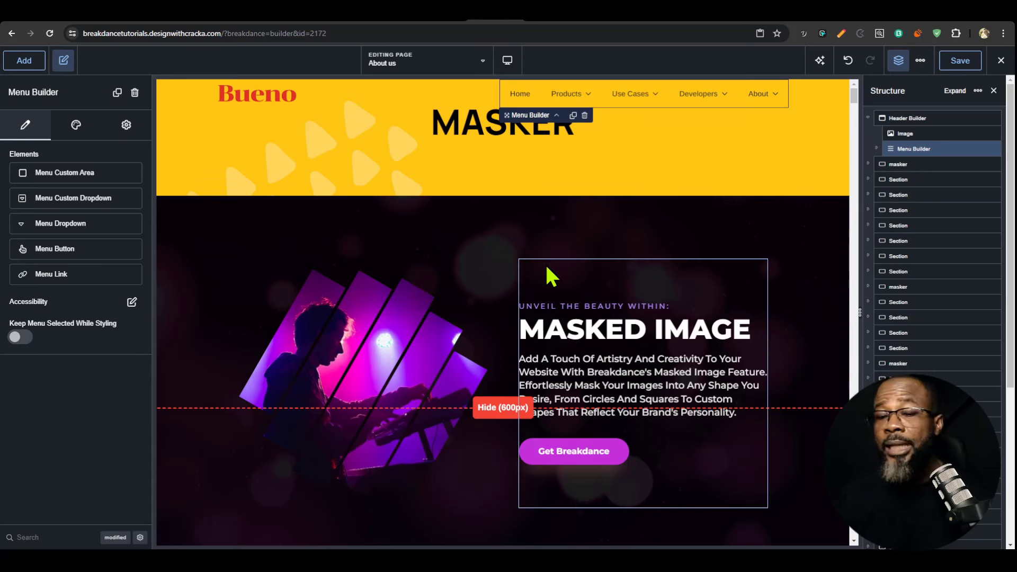
left_click(53, 172)
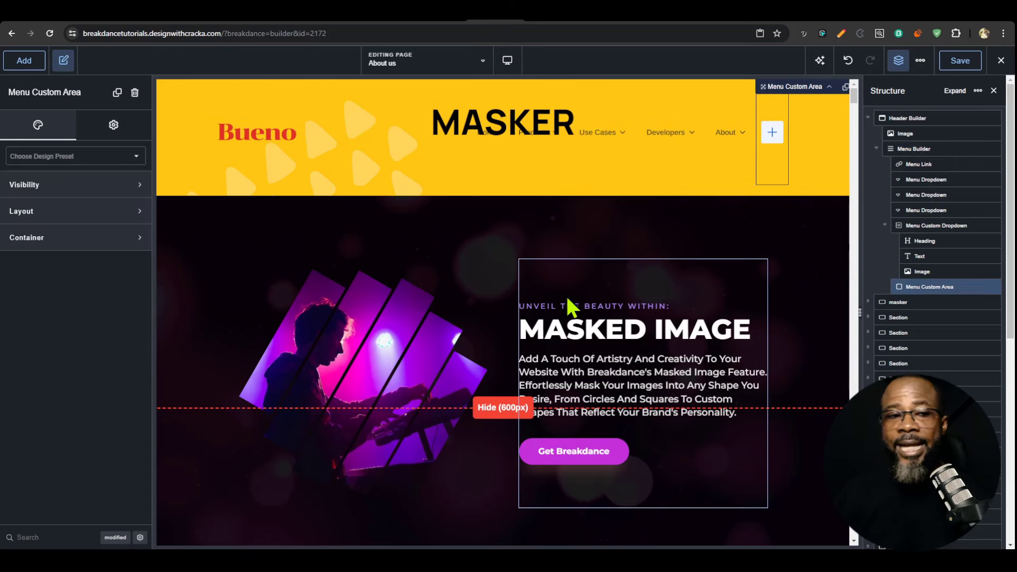
- Turn off the Overlay and Sticky options on the Header Builder
left_click(908, 118)
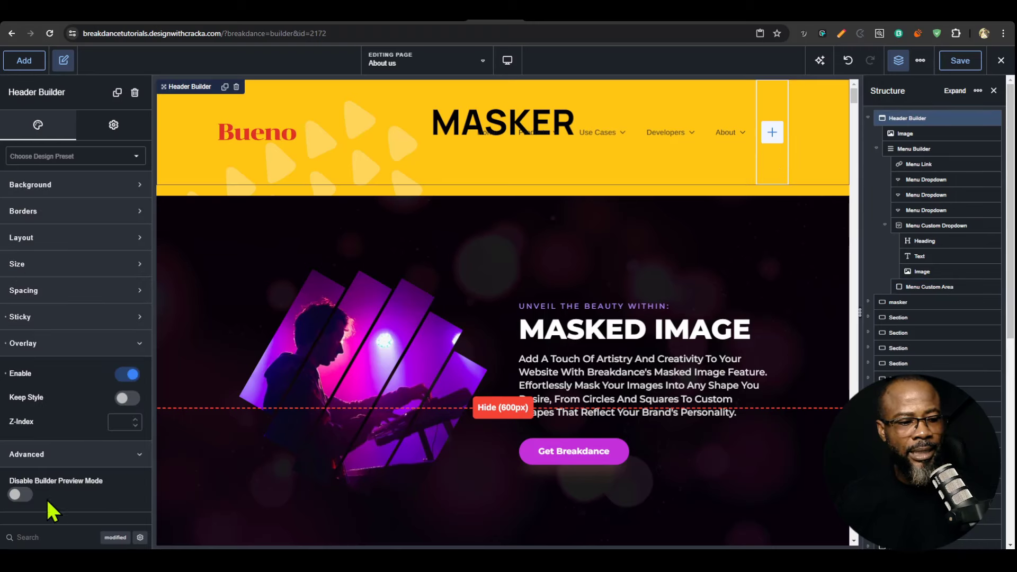
left_click(79, 346)
left_click(80, 345)
left_click(127, 374)
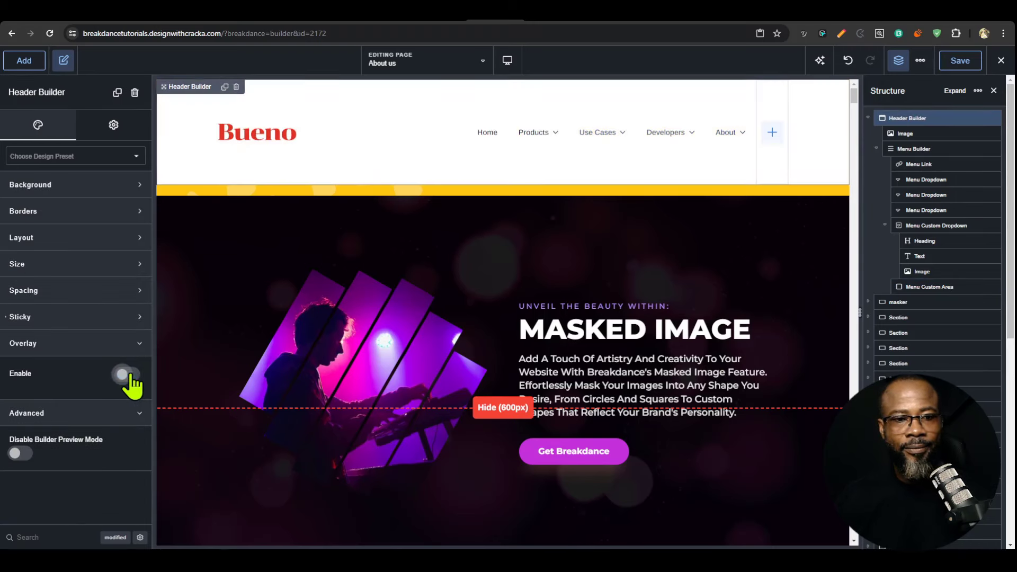
left_click(126, 321)
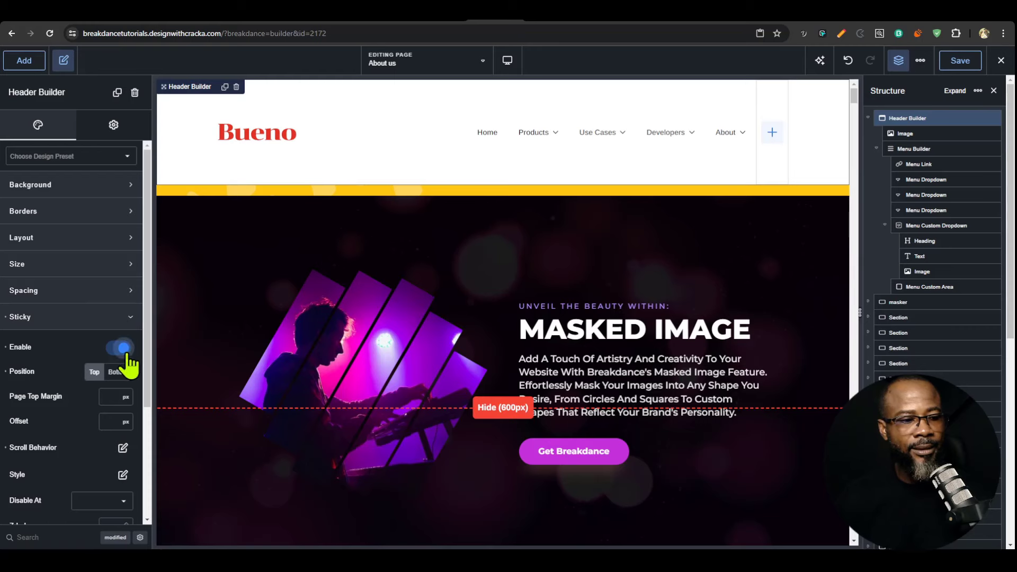
left_click(123, 348)
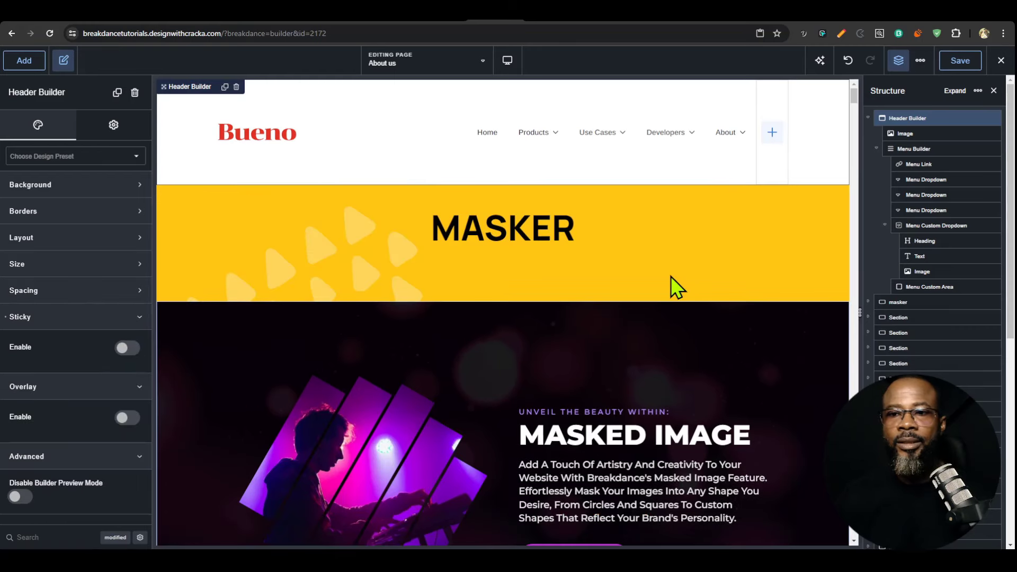
- Move the Bueno logo image from the Header Builder into the Menu Custom Area
left_click(254, 133)
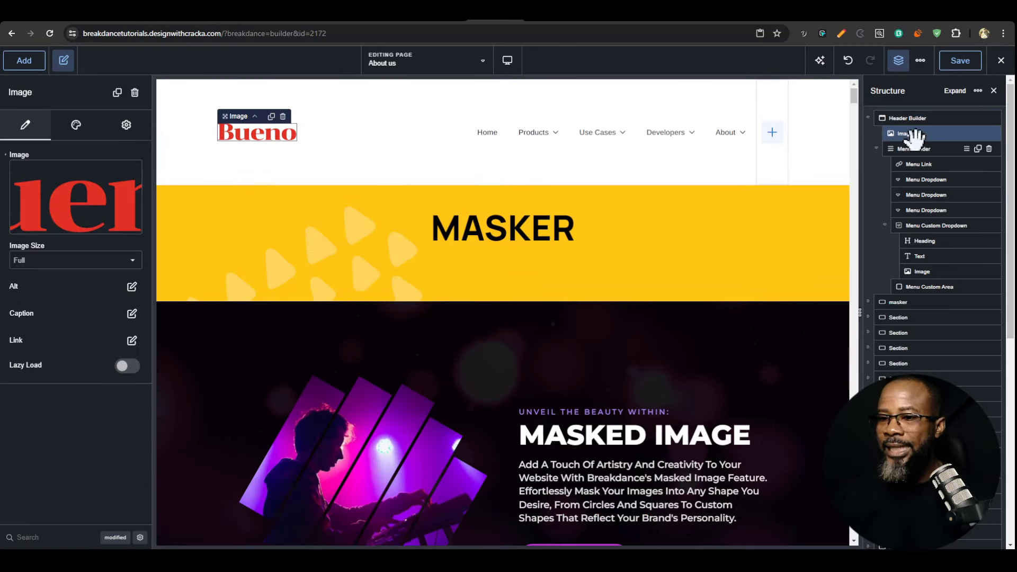
left_click_drag(908, 135, 949, 287)
left_click(928, 270)
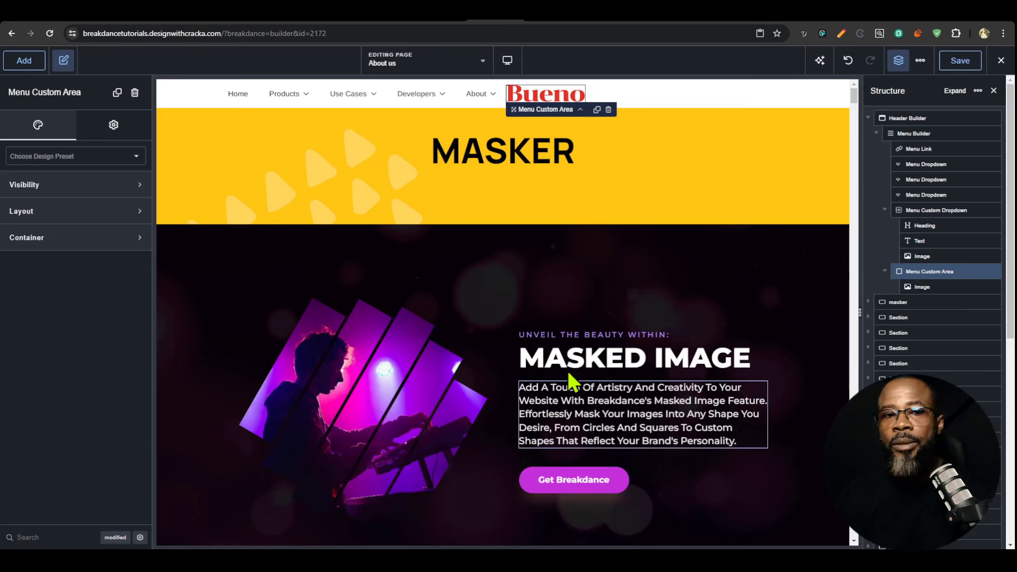
- Reorder the menu so the custom area with the logo sits between the Products and Use Cases dropdowns
left_click(885, 271)
left_click(885, 210)
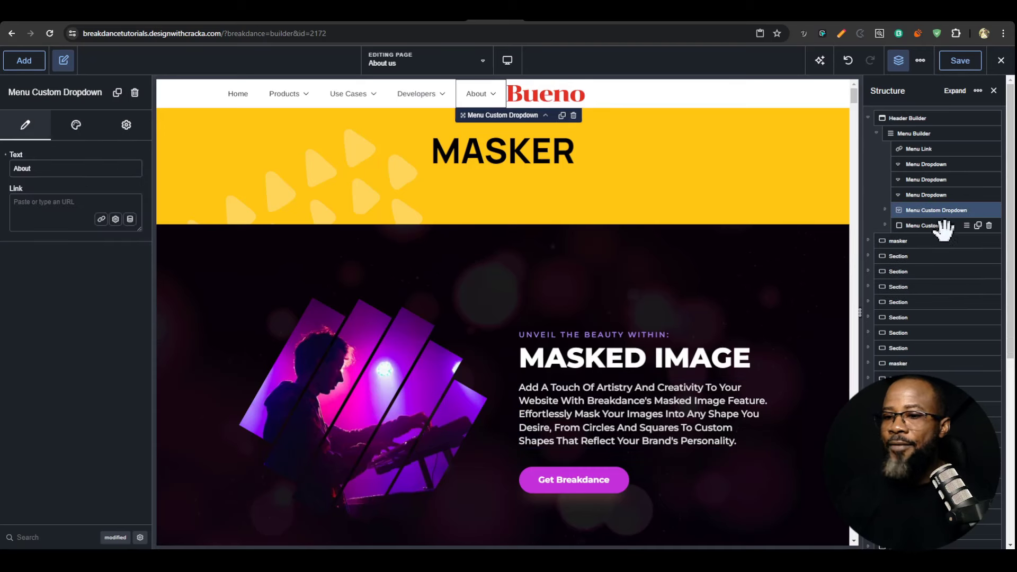
left_click_drag(924, 225, 926, 175)
- Duplicate the Products menu dropdown and rename the copy Services
left_click(296, 102)
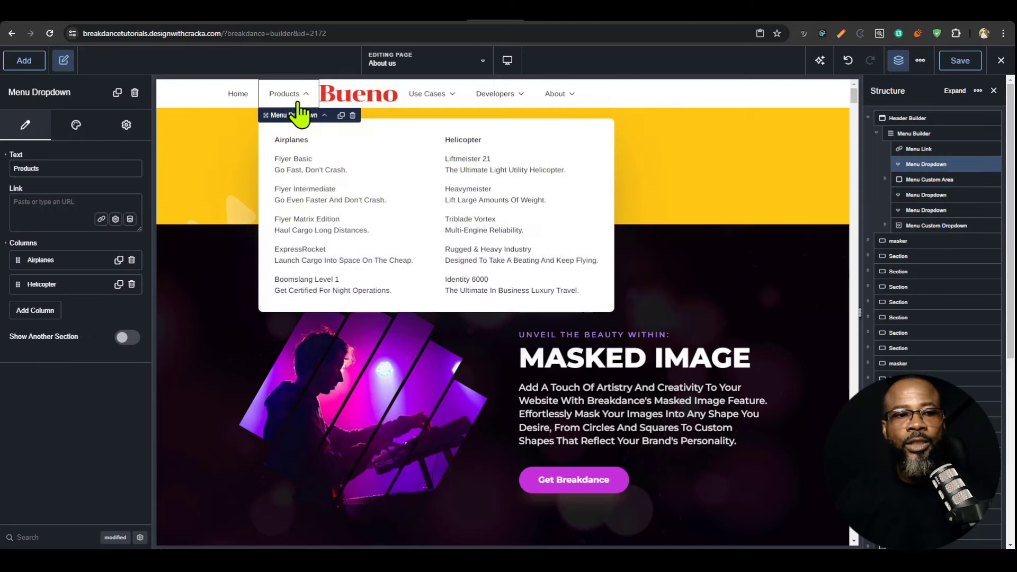
left_click(341, 115)
left_click(349, 101)
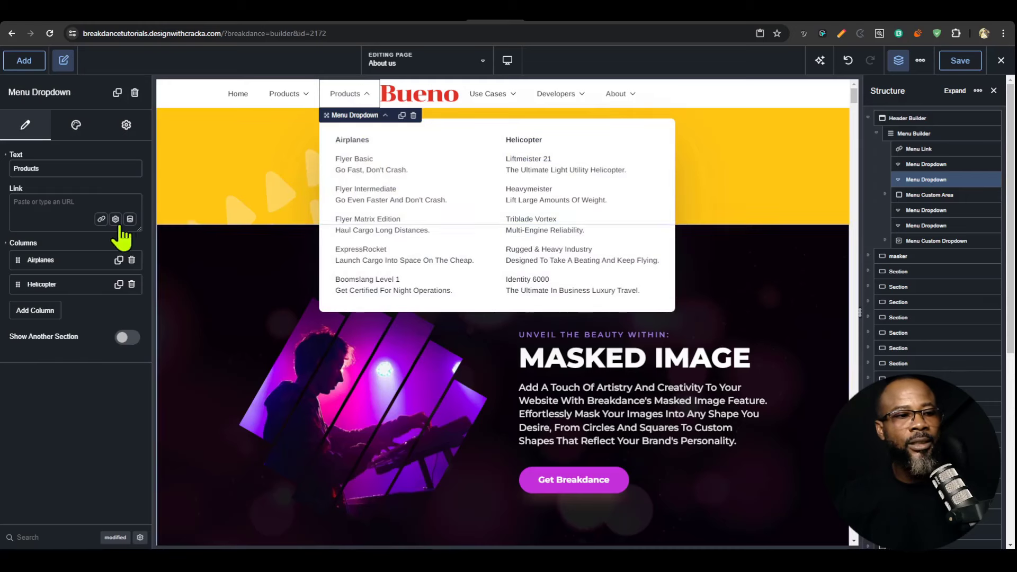
type("Services")
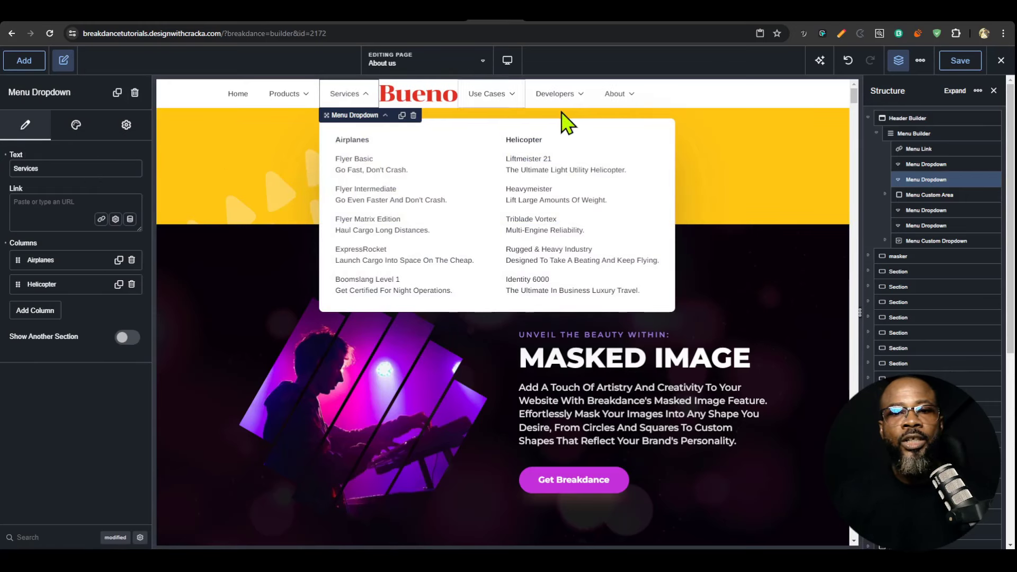
left_click(763, 104)
- Add padding to both sides of the logo's Menu Custom Area to space it from the neighbouring menu items
left_click(419, 95)
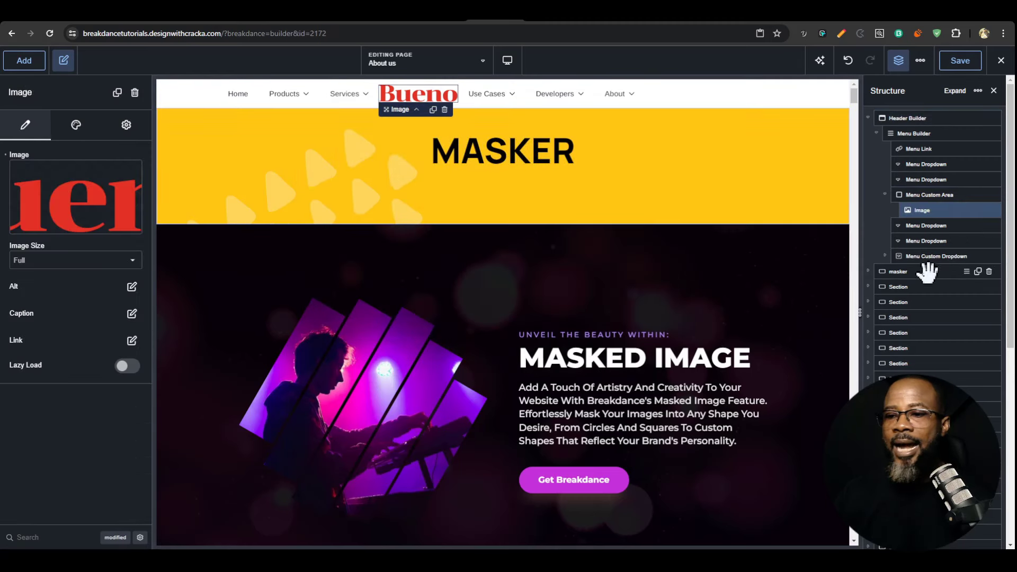
left_click(927, 195)
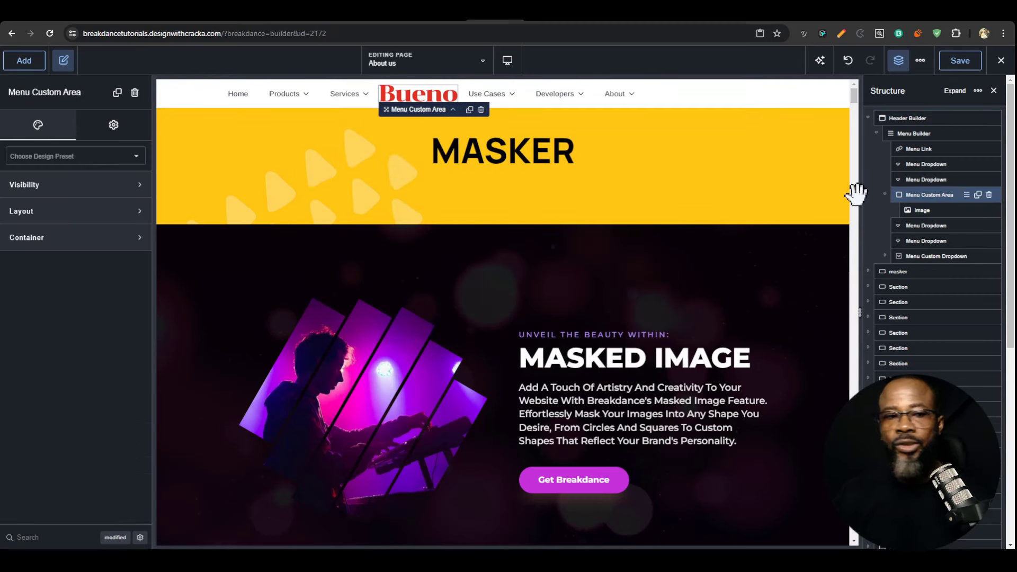
left_click(107, 238)
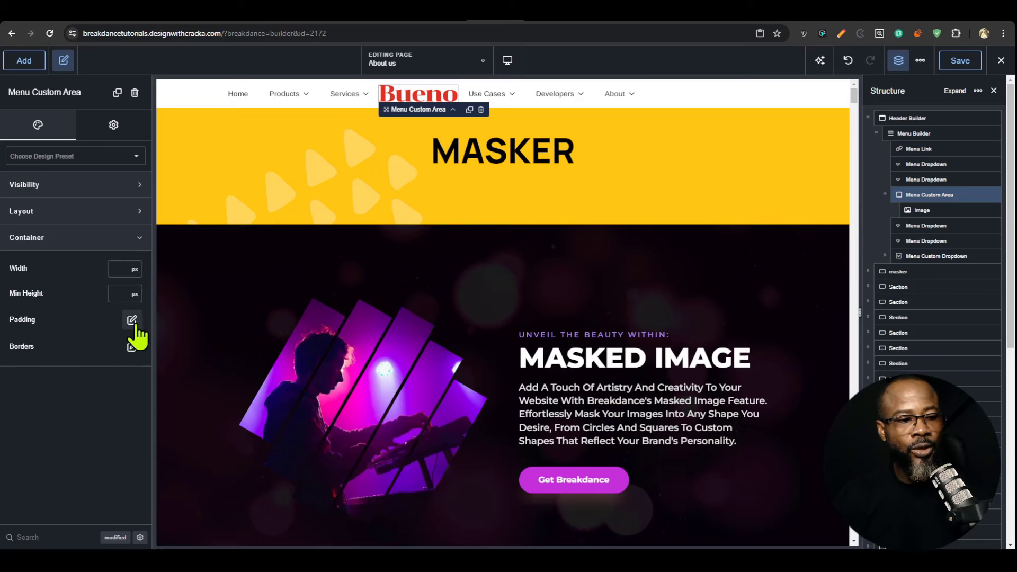
left_click(133, 321)
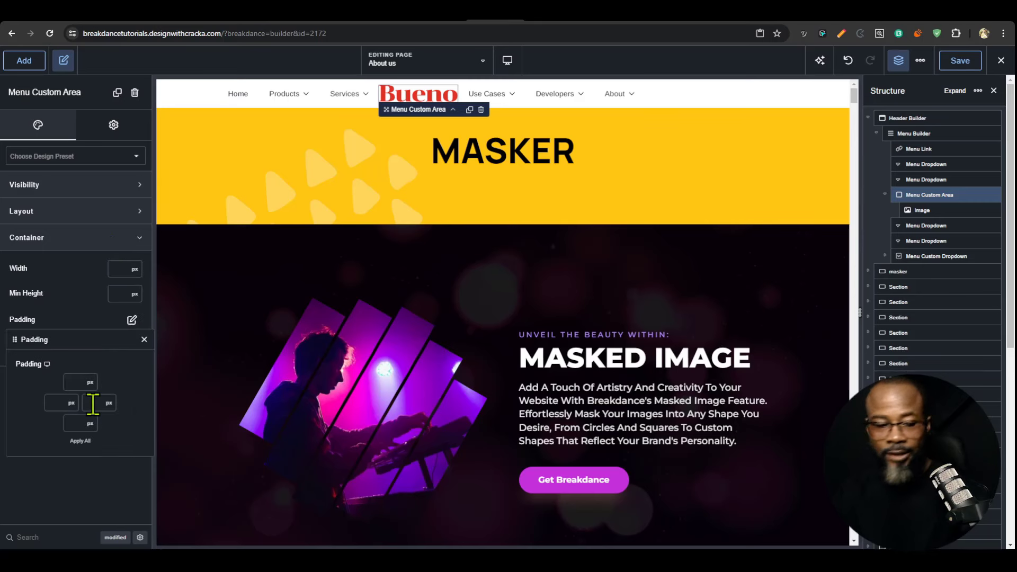
left_click(663, 167)
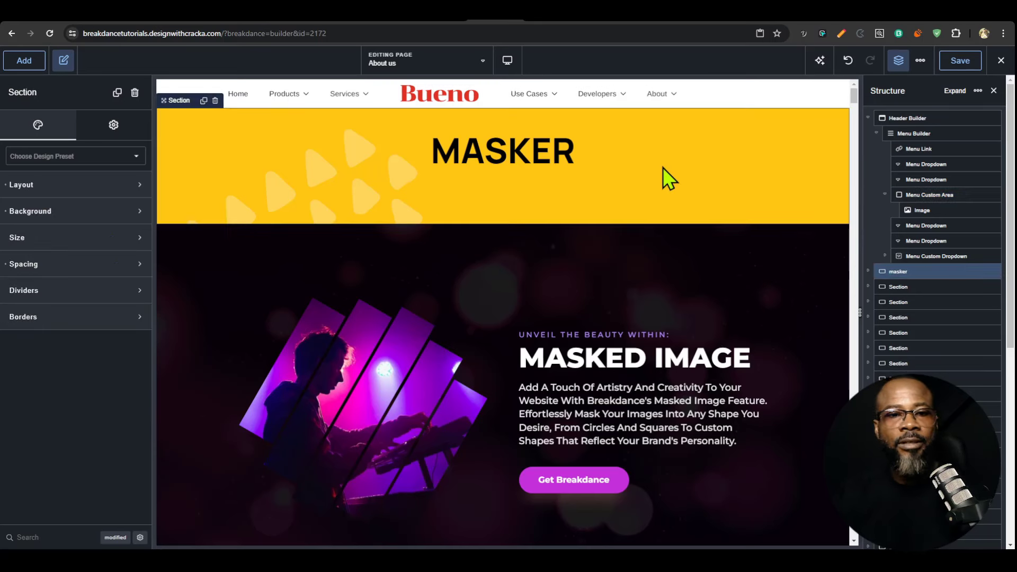
scroll(599, 170, "down", 2)
scroll(393, 144, "up", 2)
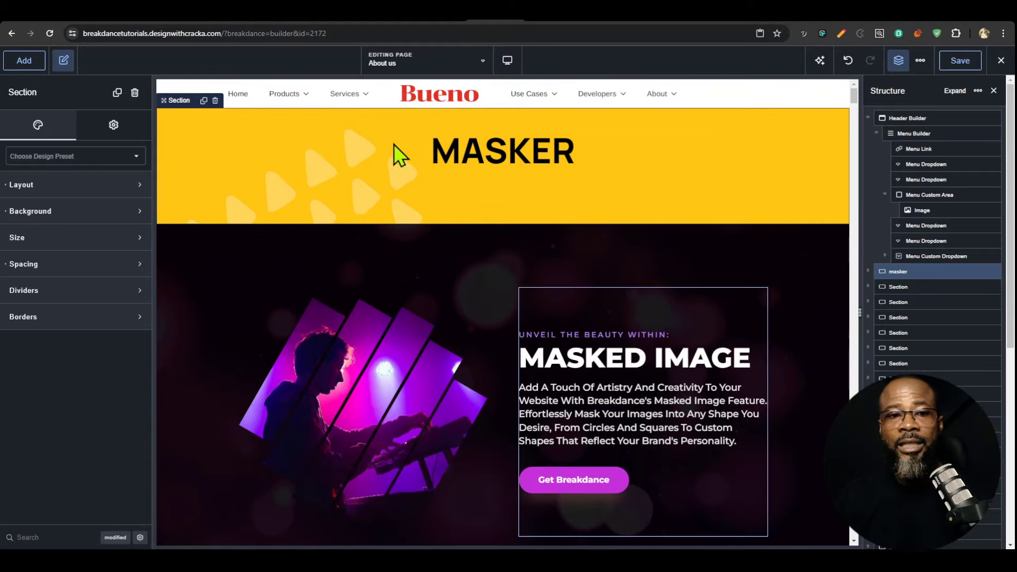
- Set the logo's Menu Custom Area to be hidden in the Mobile Menu
left_click(488, 101)
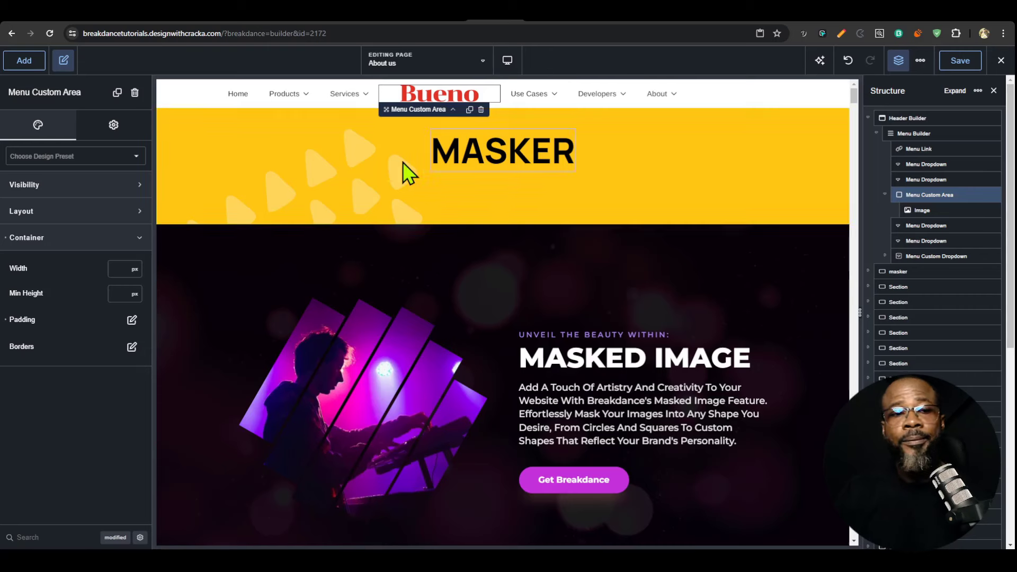
left_click(915, 256)
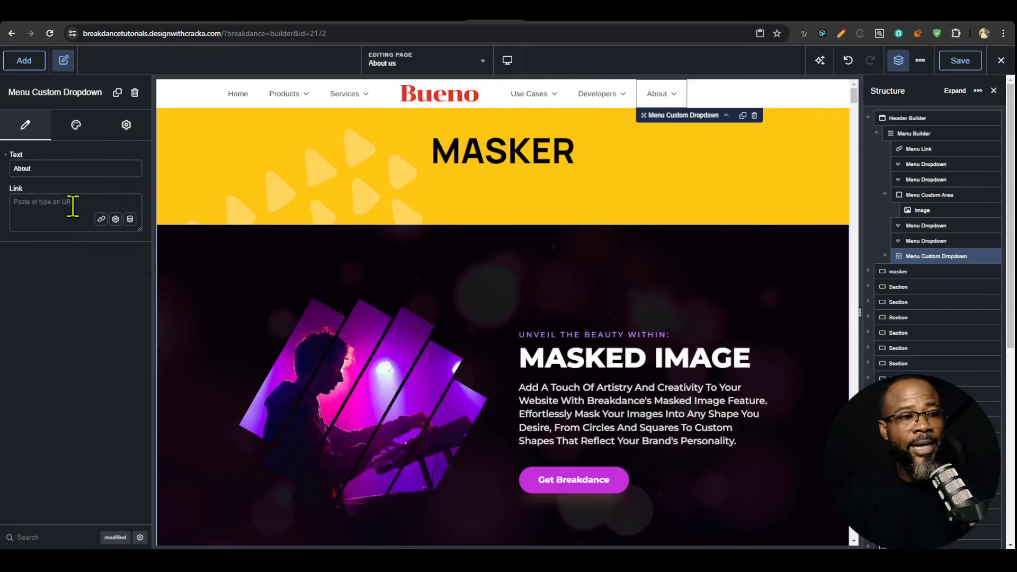
left_click(937, 194)
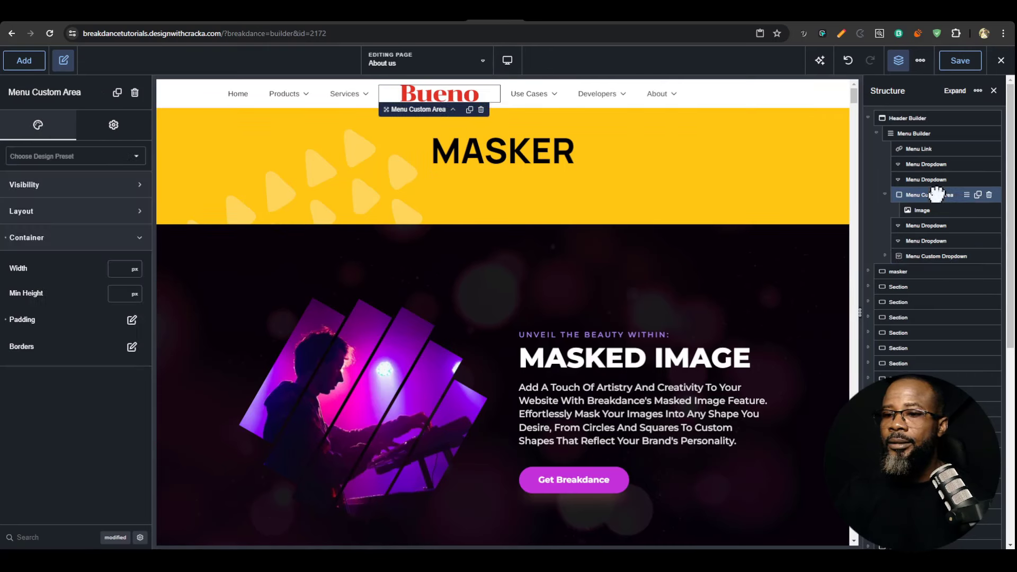
left_click(81, 186)
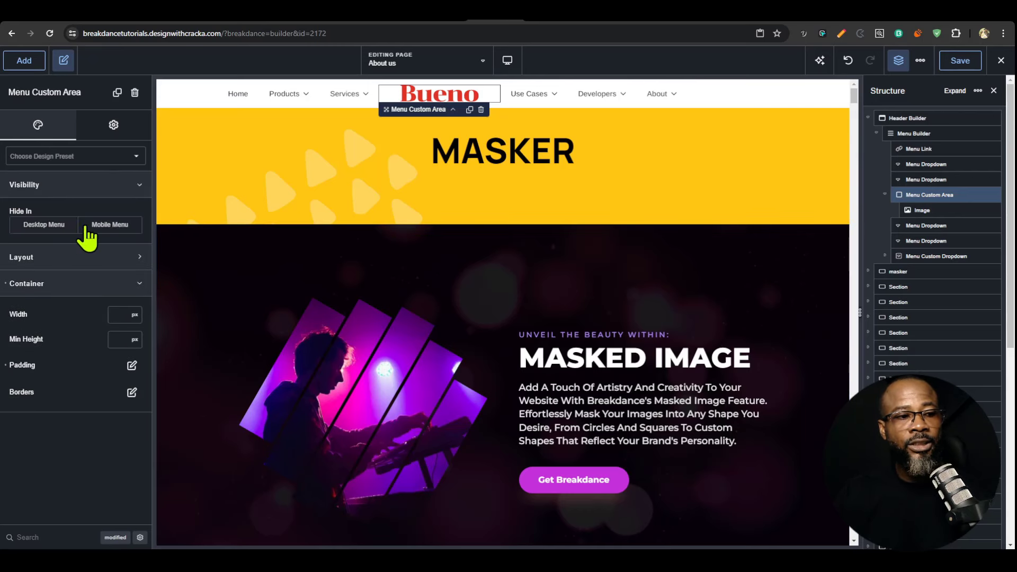
left_click(119, 227)
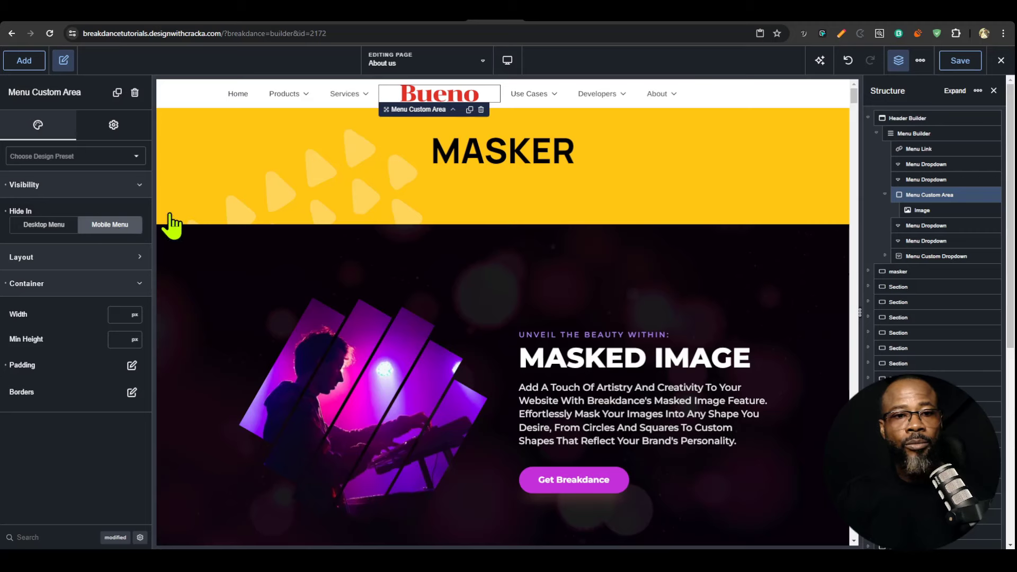
- Preview the page at Tablet Landscape and open the mobile menu to check its items
left_click(508, 60)
left_click(526, 125)
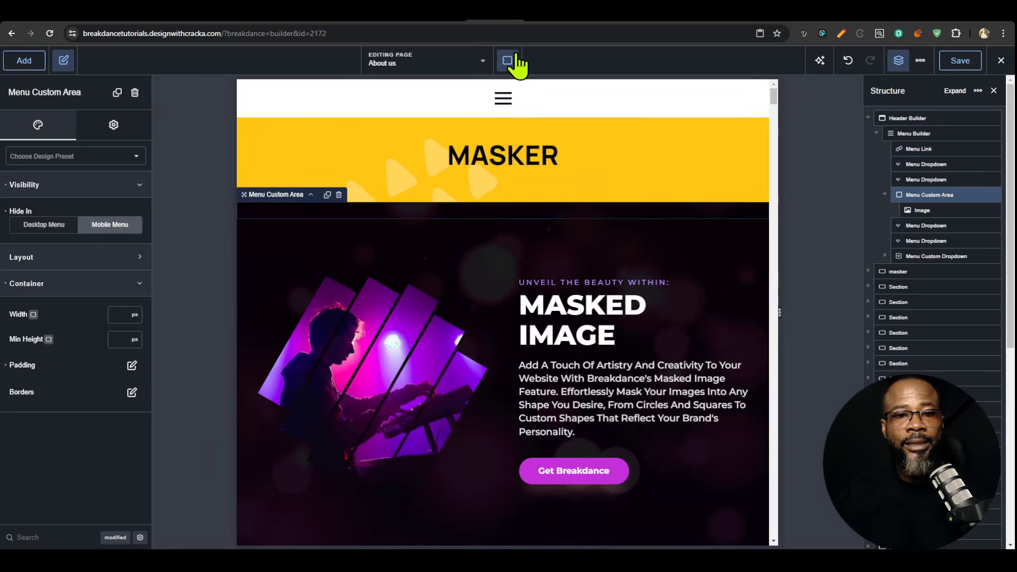
left_click(502, 102)
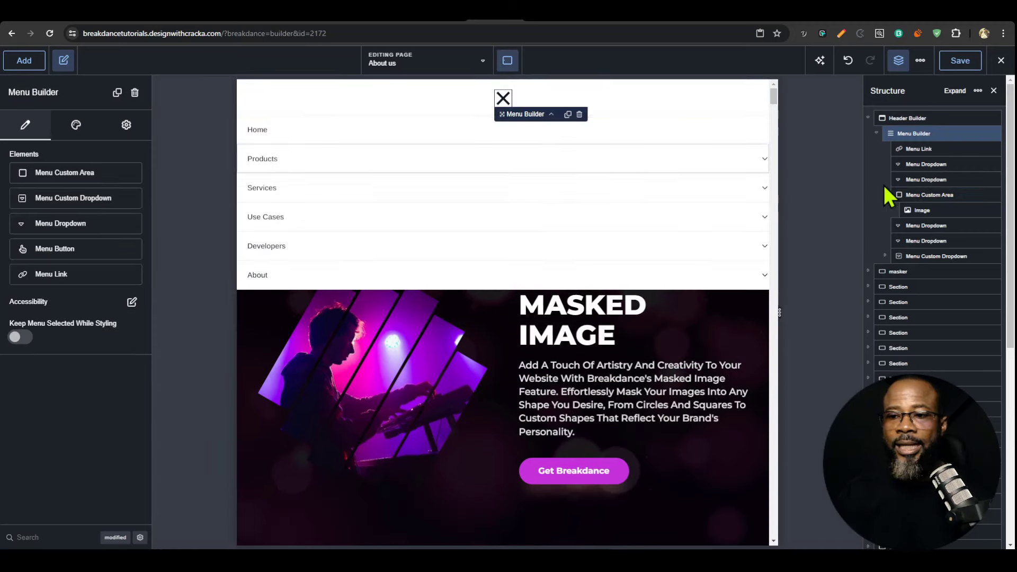
- Duplicate the logo's Menu Custom Area, place the copy first in the menu, and hide it in the Desktop Menu only
left_click(938, 194)
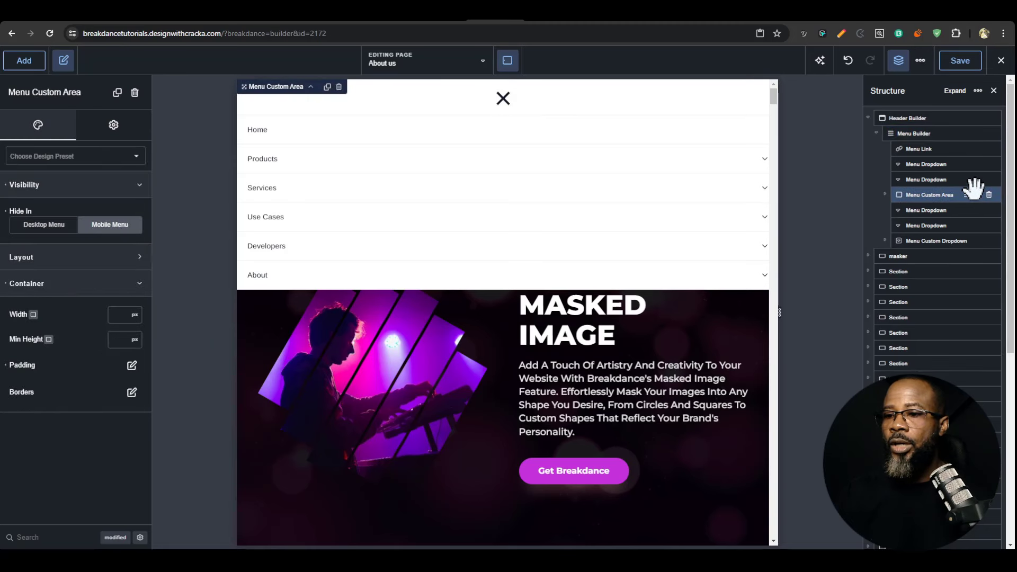
left_click(978, 195)
left_click_drag(951, 193, 919, 146)
left_click(53, 227)
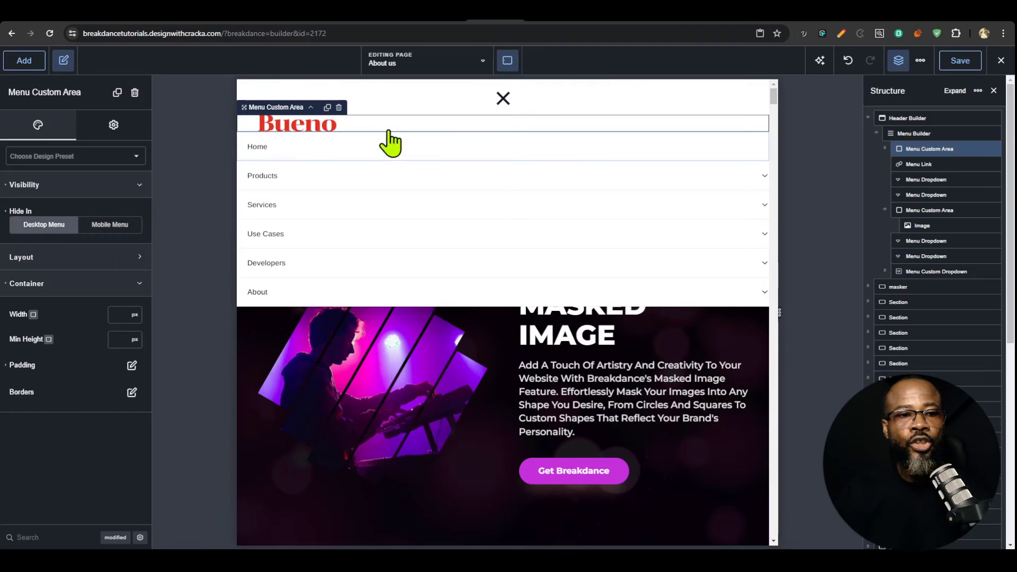
- Check the logo in the mobile menu and its custom area's settings, then compare with the header at Desktop width
left_click(506, 101)
left_click(503, 98)
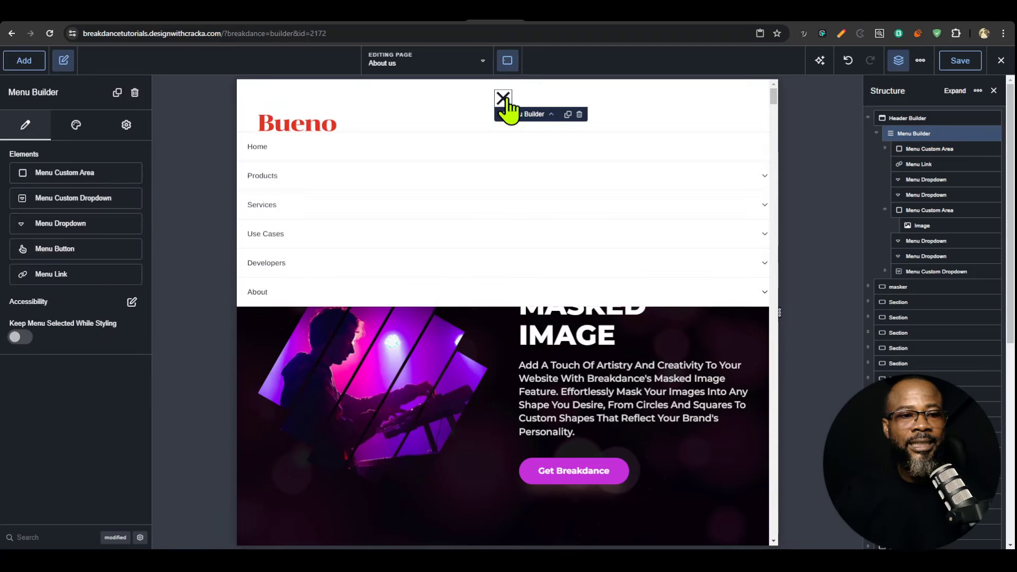
left_click(933, 149)
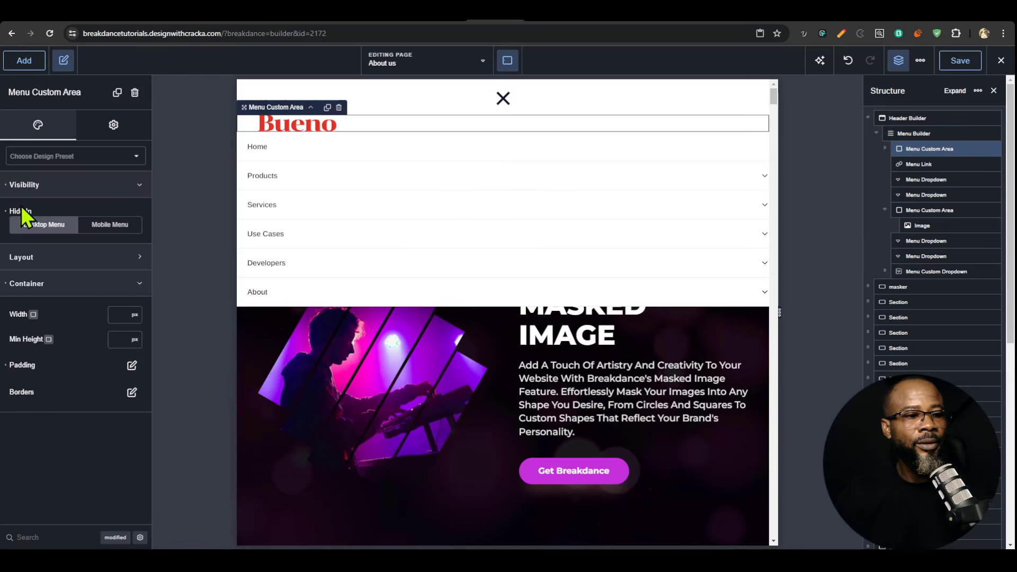
left_click(5, 365)
left_click(503, 100)
mouse_move(507, 60)
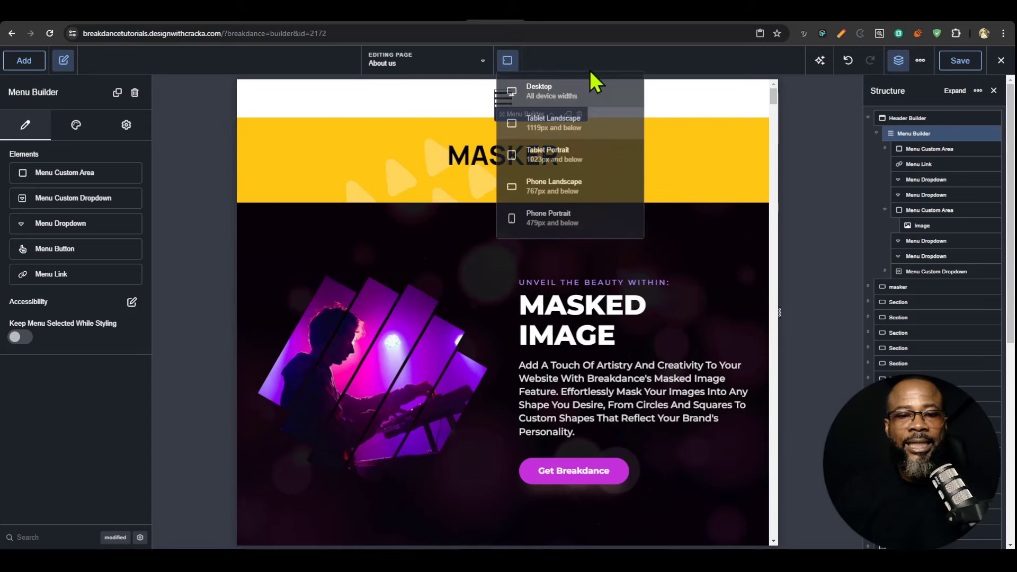
left_click(577, 95)
left_click(748, 237)
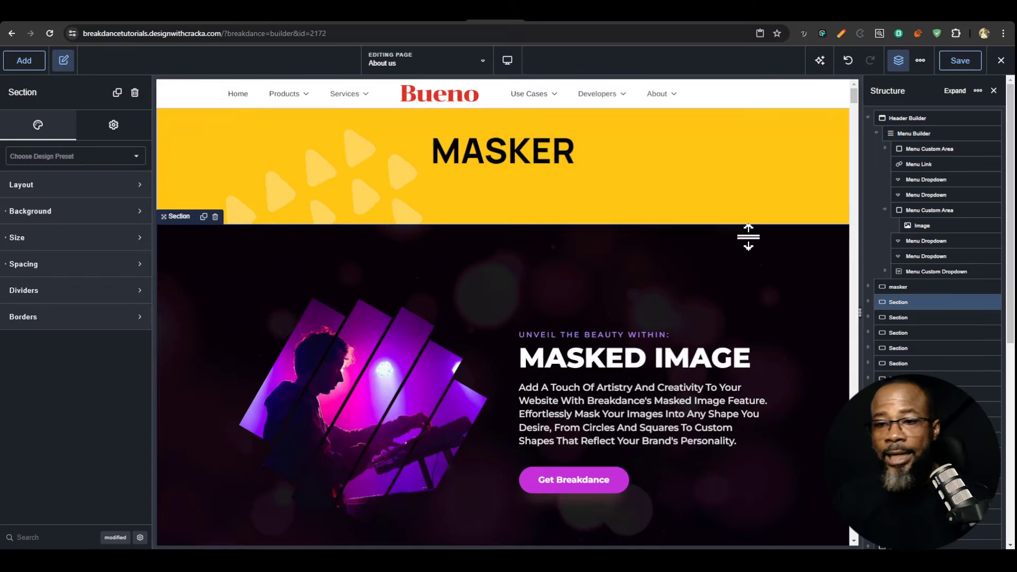
- Browse the design library's Fancy Sections set and then the Fitness Zone design set
left_click(24, 60)
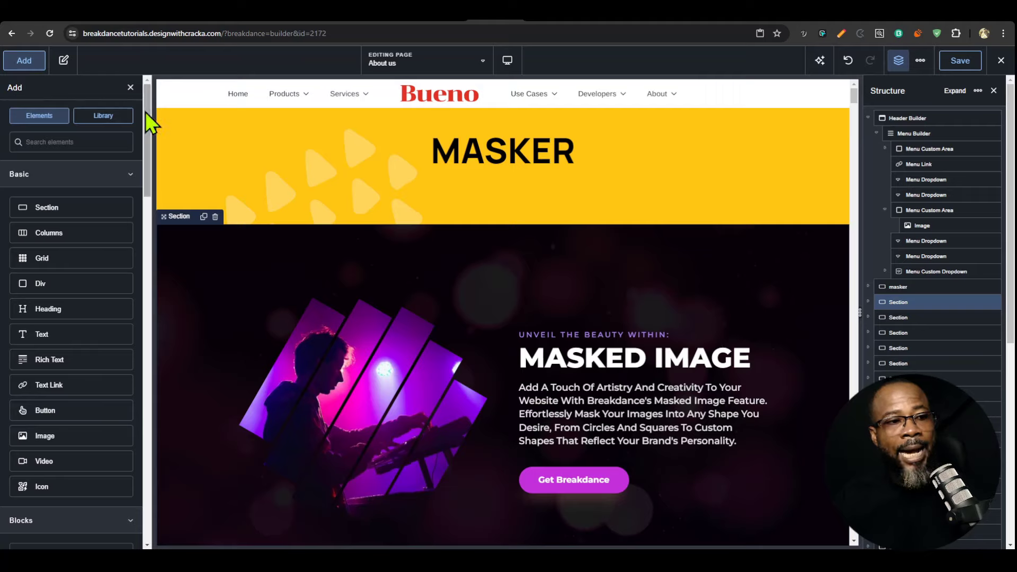
left_click(125, 115)
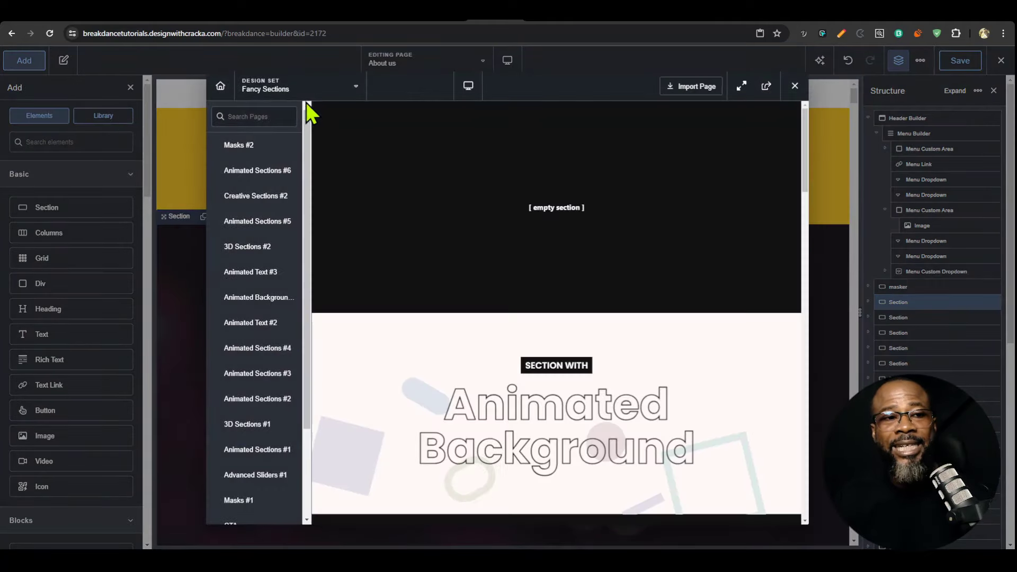
scroll(629, 365, "down", 3)
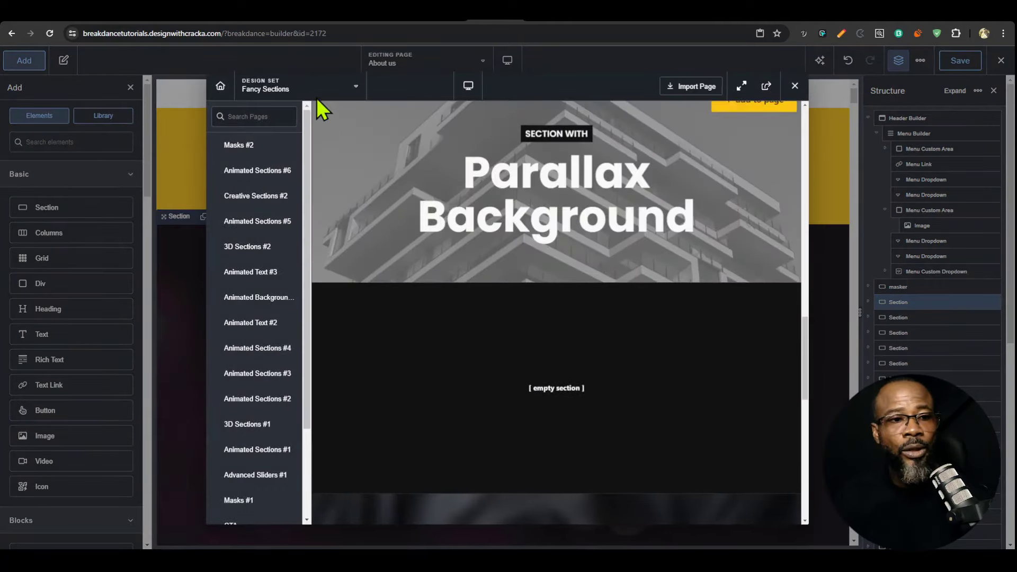
left_click(318, 94)
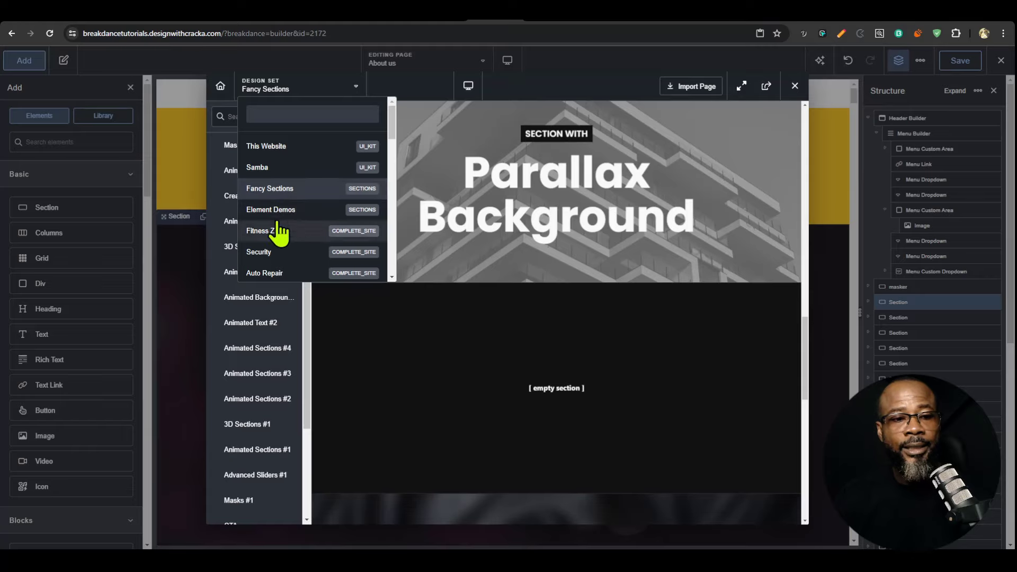
left_click(263, 234)
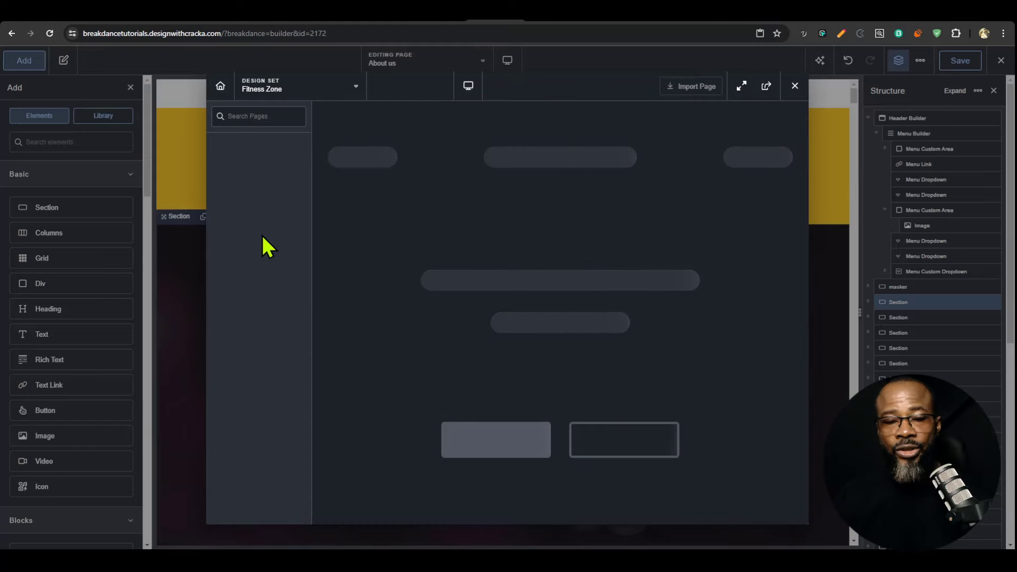
scroll(594, 217, "down", 15)
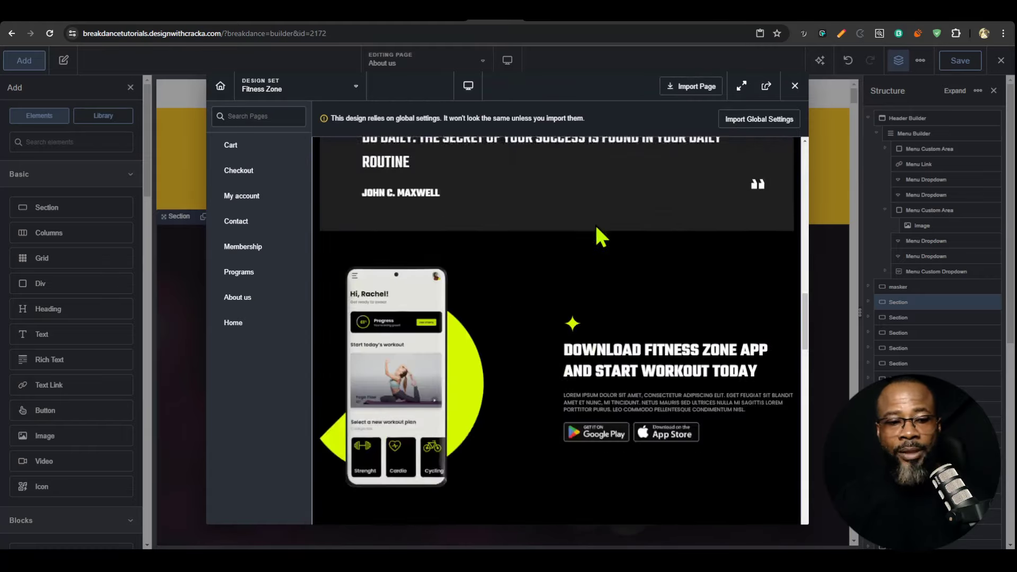
- Browse the Home and About us page designs of the Fitness Zone set
scroll(619, 285, "down", 5)
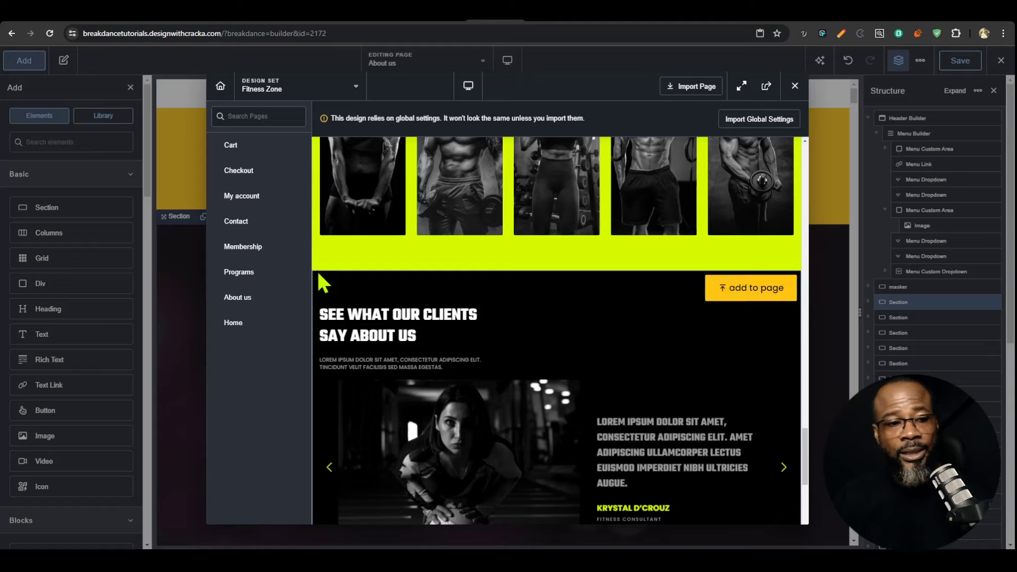
scroll(650, 314, "up", 3)
scroll(651, 313, "up", 6)
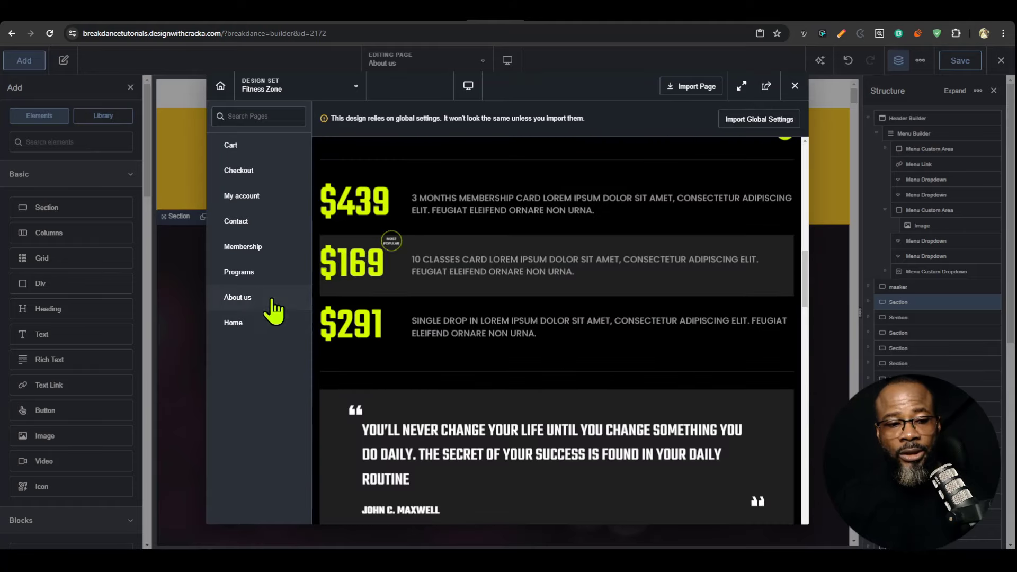
left_click(247, 298)
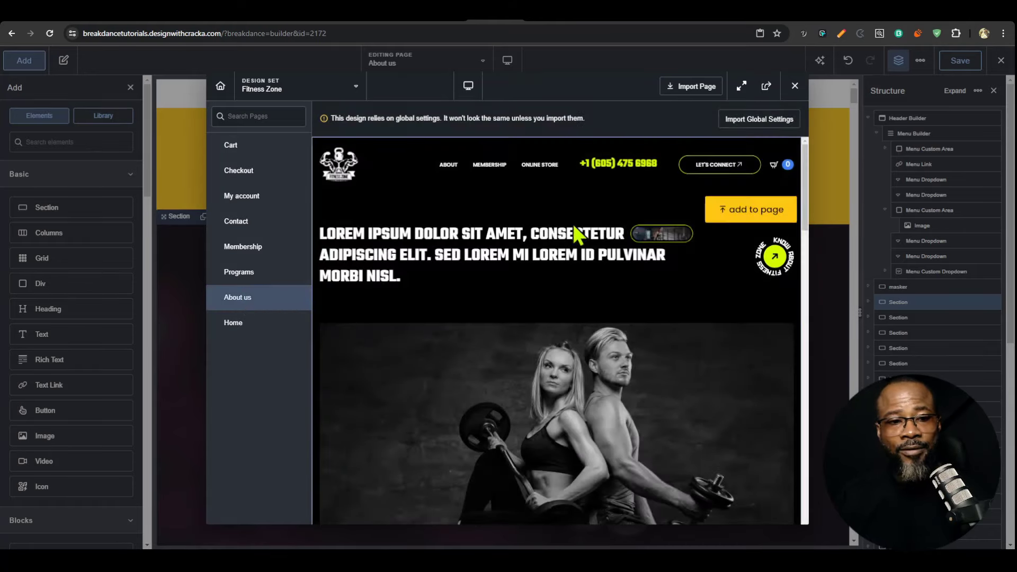
left_click(233, 323)
scroll(752, 273, "down", 15)
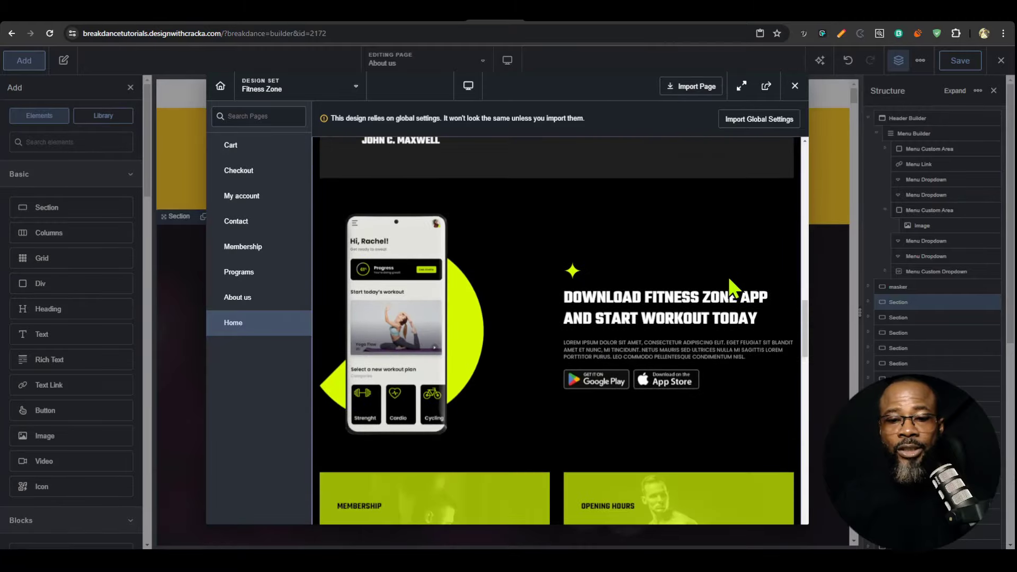
scroll(760, 286, "up", 6)
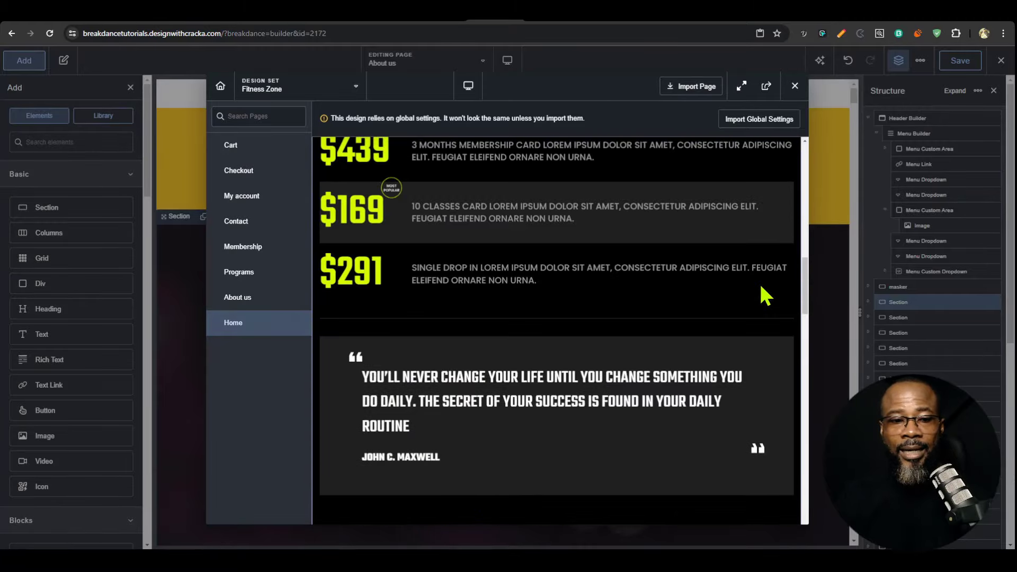
scroll(761, 284, "down", 12)
scroll(761, 283, "down", 4)
- Close the design library and review the page's sections down to Meet Our Trainers
left_click(795, 86)
scroll(642, 238, "down", 20)
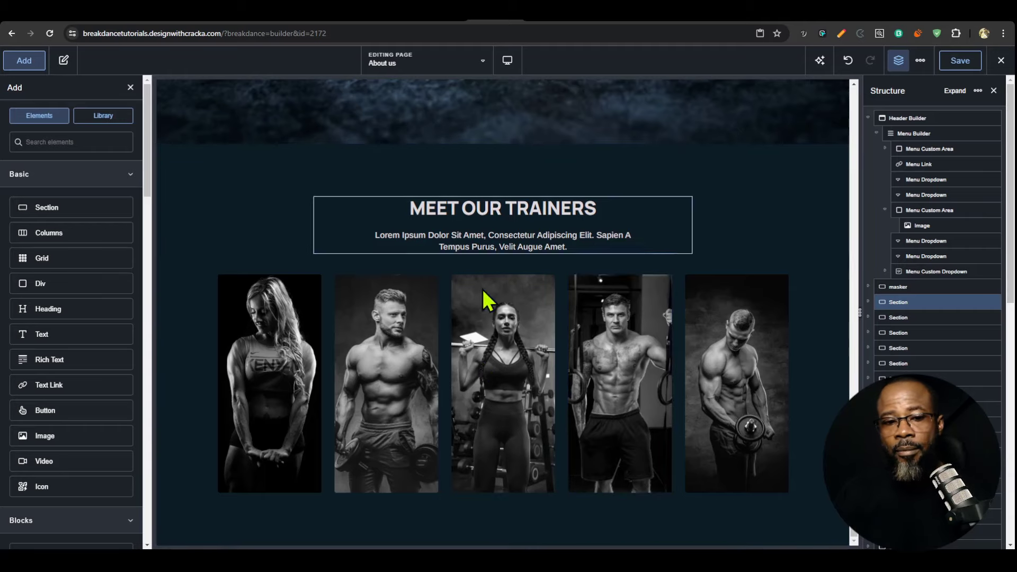
scroll(701, 392, "up", 10)
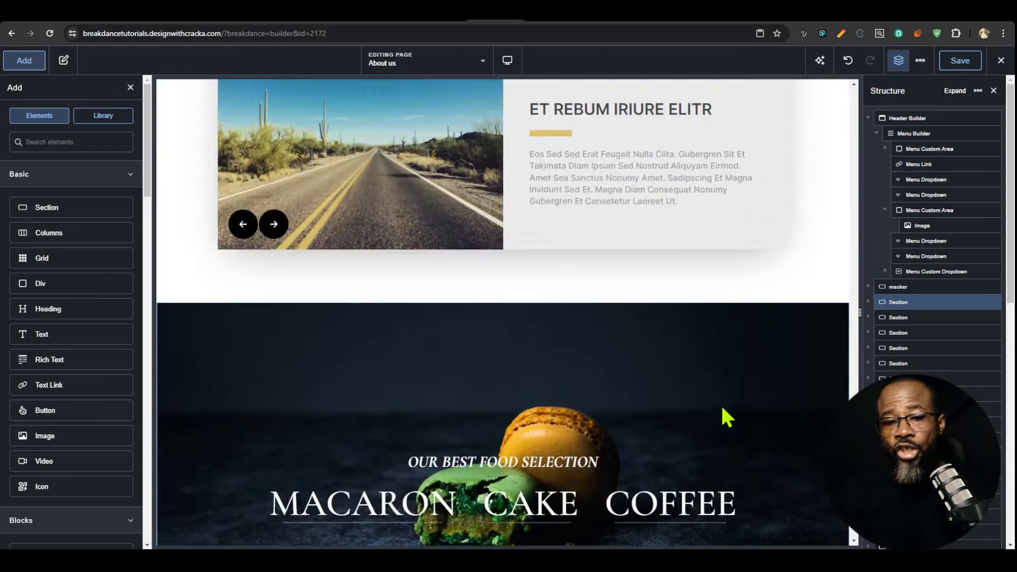
scroll(723, 413, "down", 10)
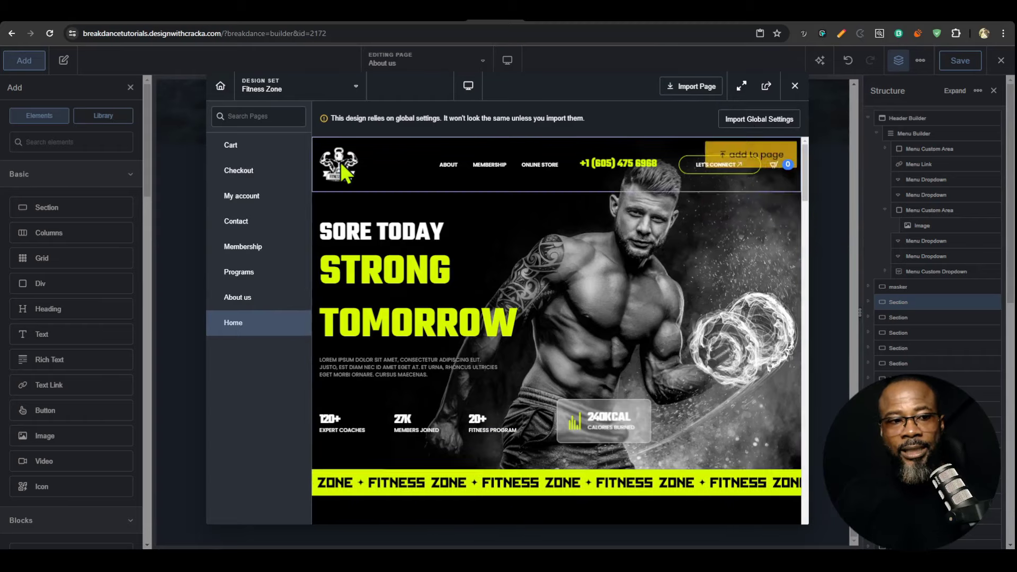
- Switch the design library to the Fancy Sections set and open Animated Sections #6
left_click(288, 88)
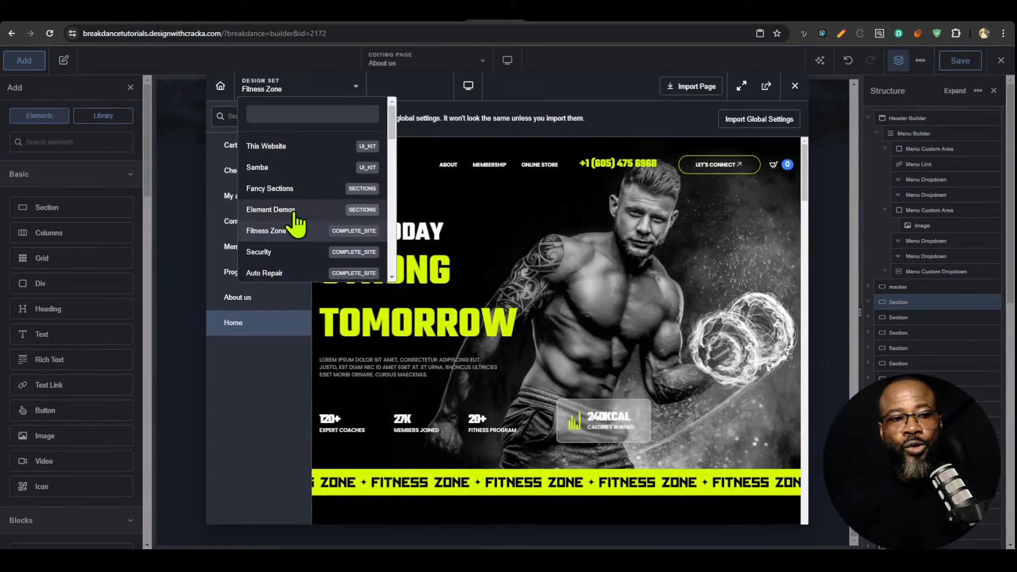
scroll(295, 220, "down", 2)
scroll(295, 220, "up", 2)
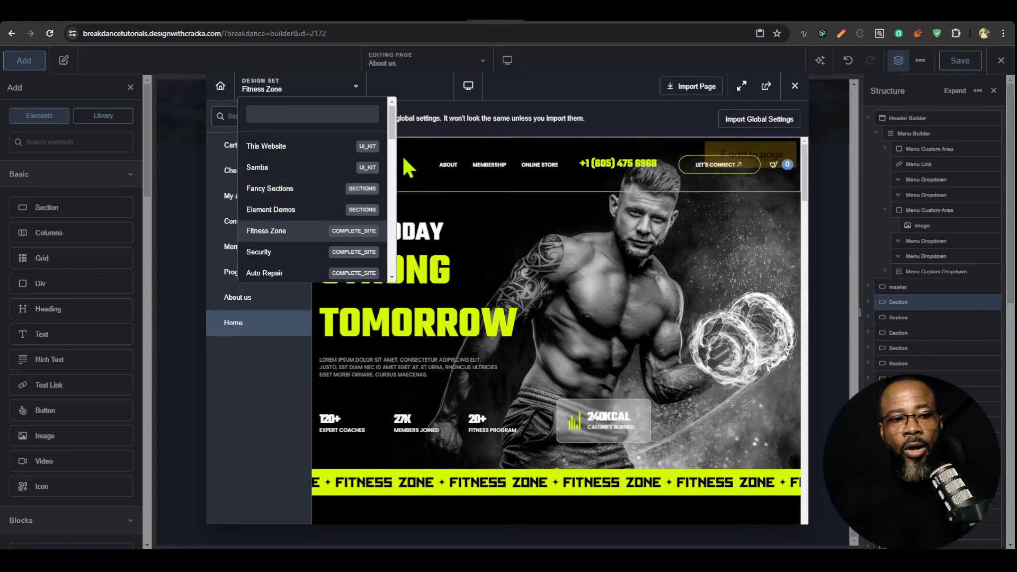
left_click(331, 189)
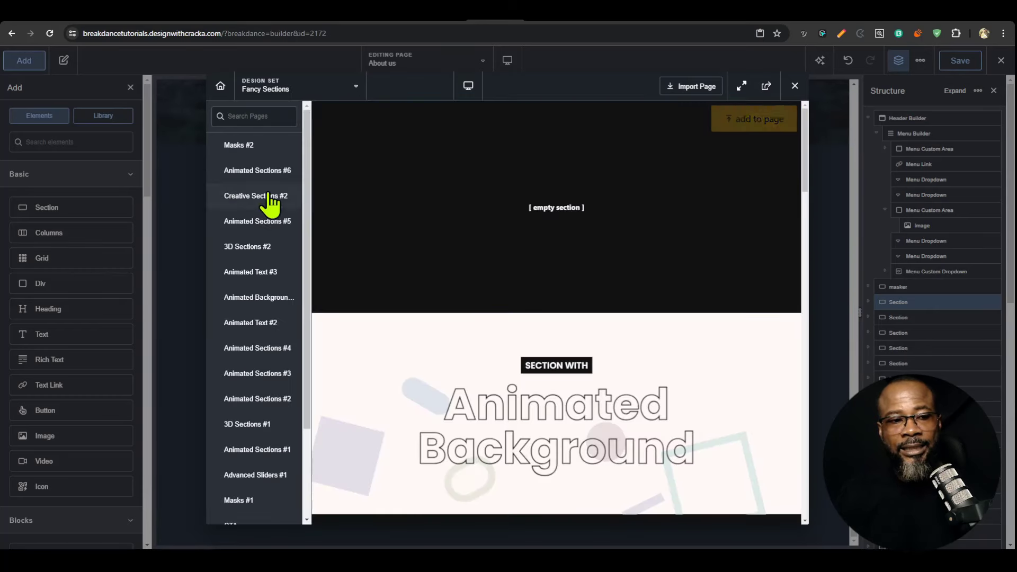
left_click(288, 171)
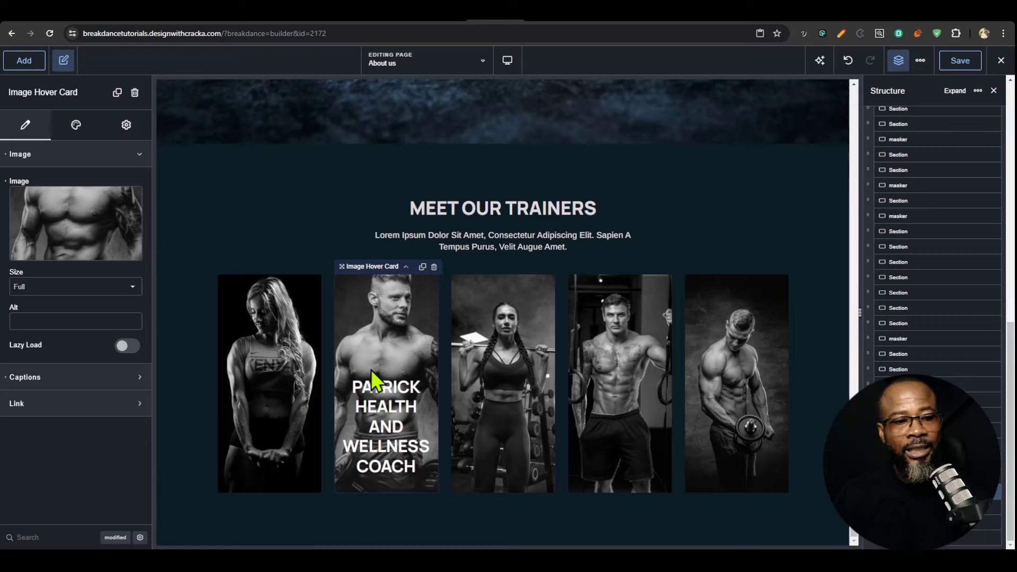
- Inspect the individual trainer cards in the Meet Our Trainers section
left_click(300, 371)
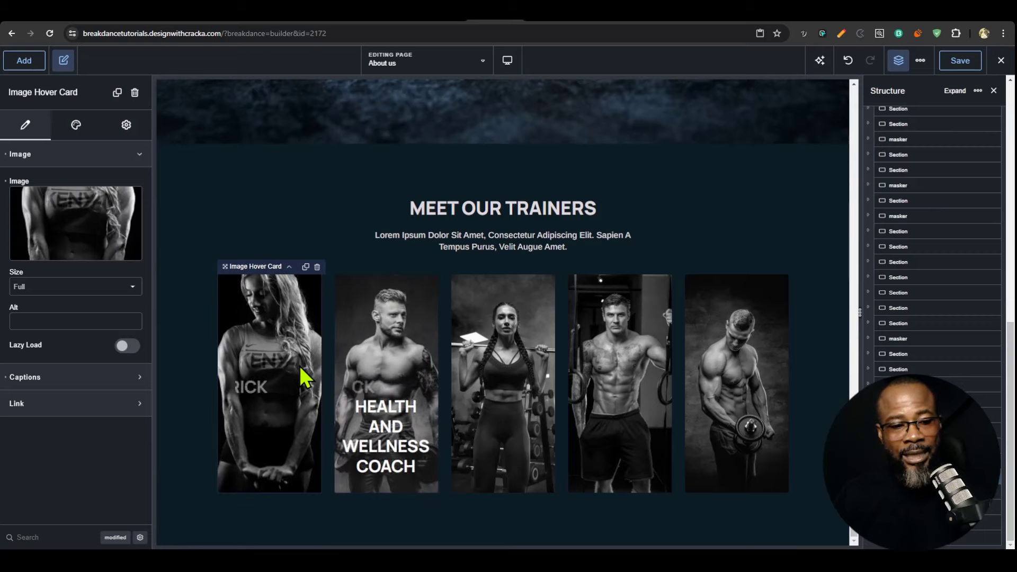
left_click(408, 386)
left_click(500, 370)
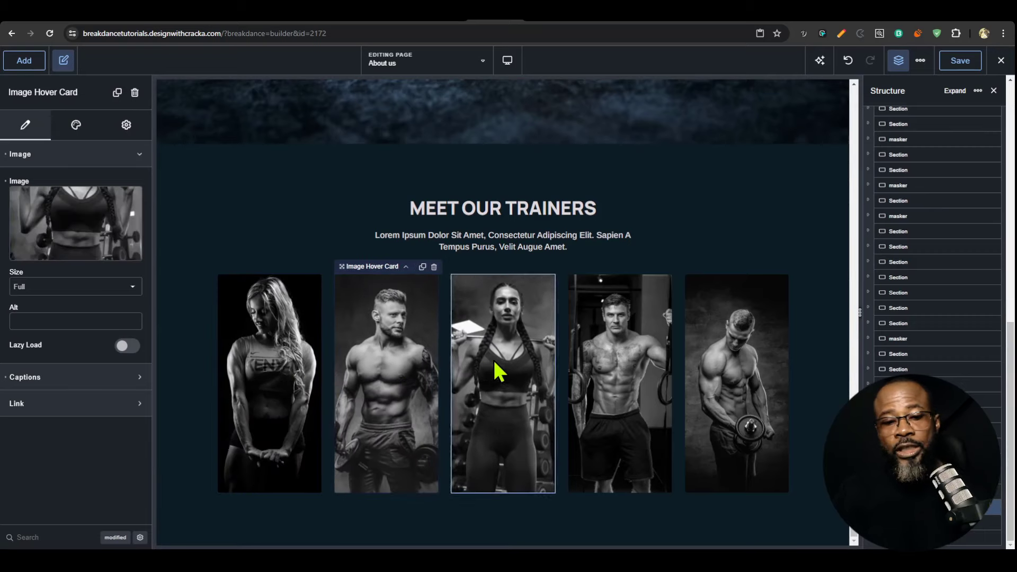
left_click(249, 368)
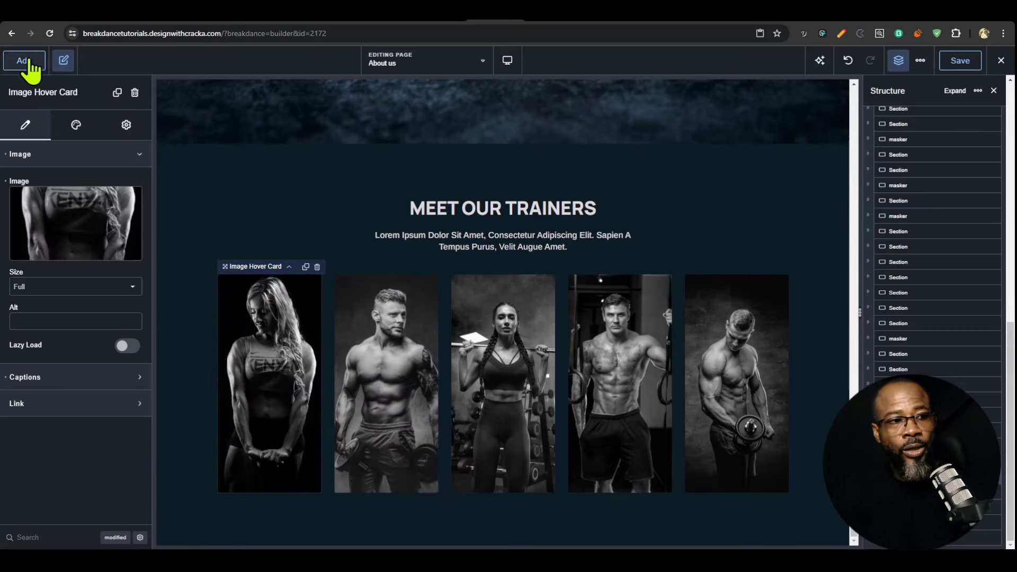
- Try adding an Image Hover Card with a portrait photo from the media library to the trainer cards, and check its design settings
left_click(27, 60)
type("image ho")
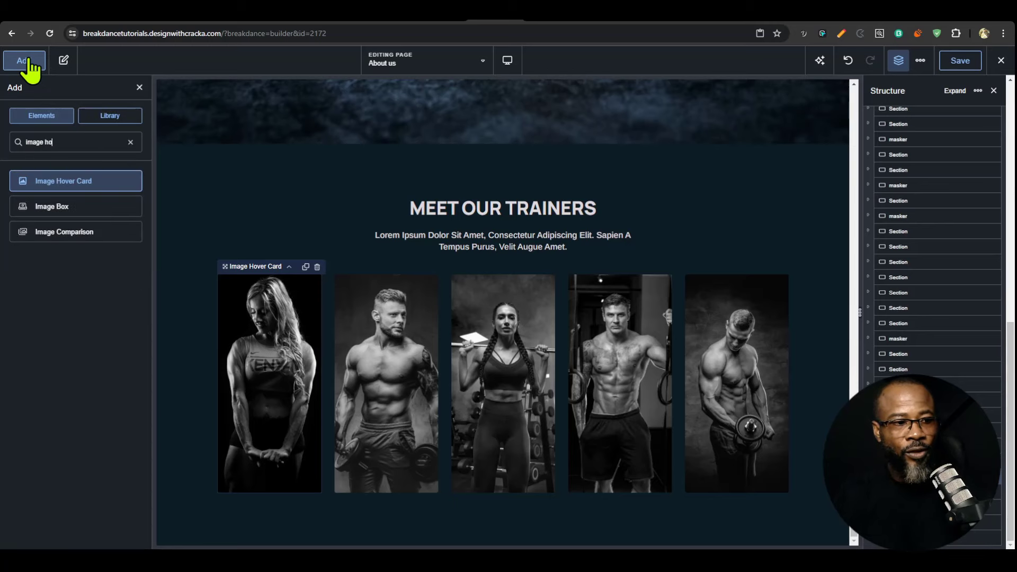
key("Return")
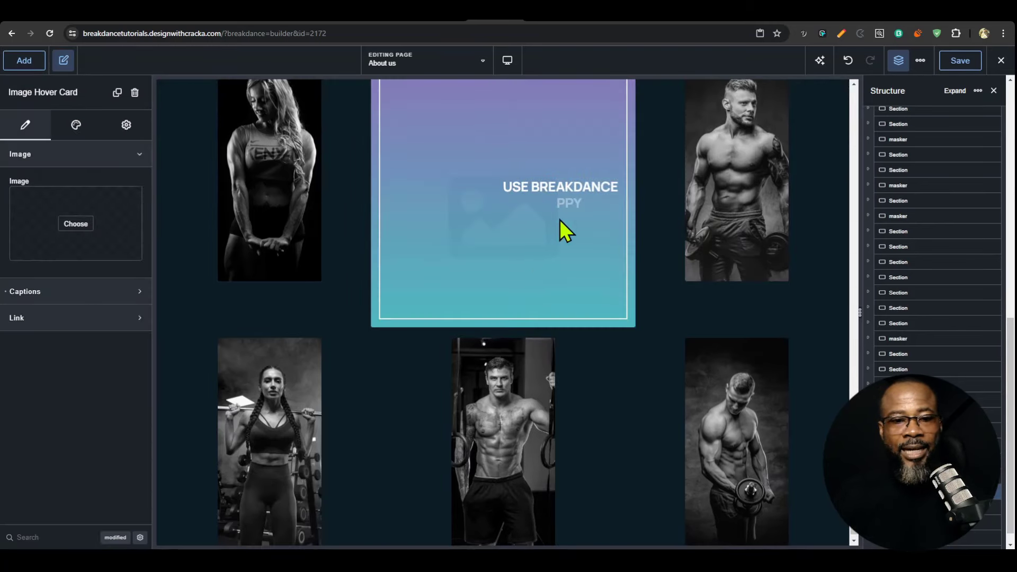
left_click(79, 225)
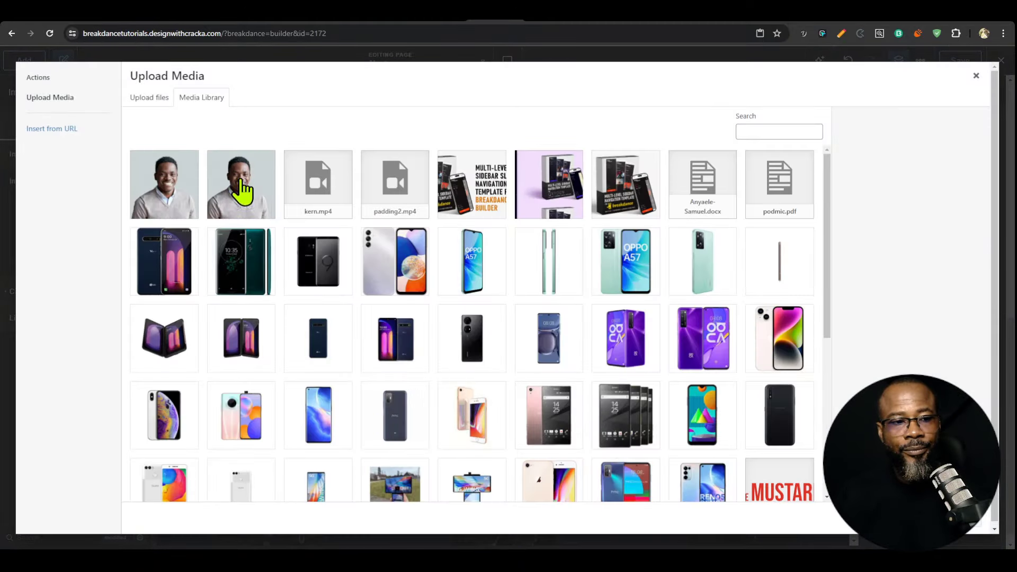
left_click(234, 183)
left_click(957, 522)
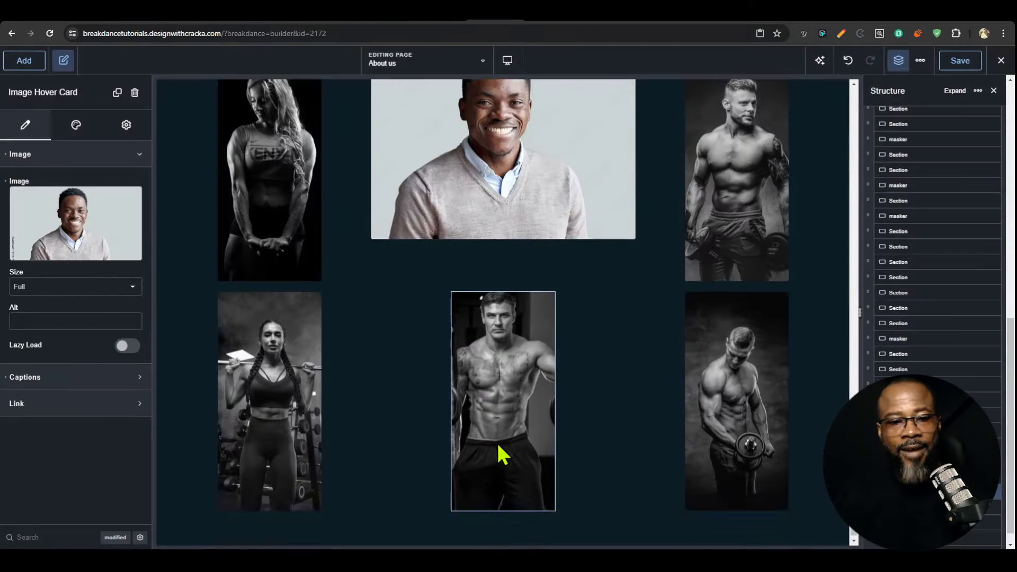
scroll(497, 445, "up", 2)
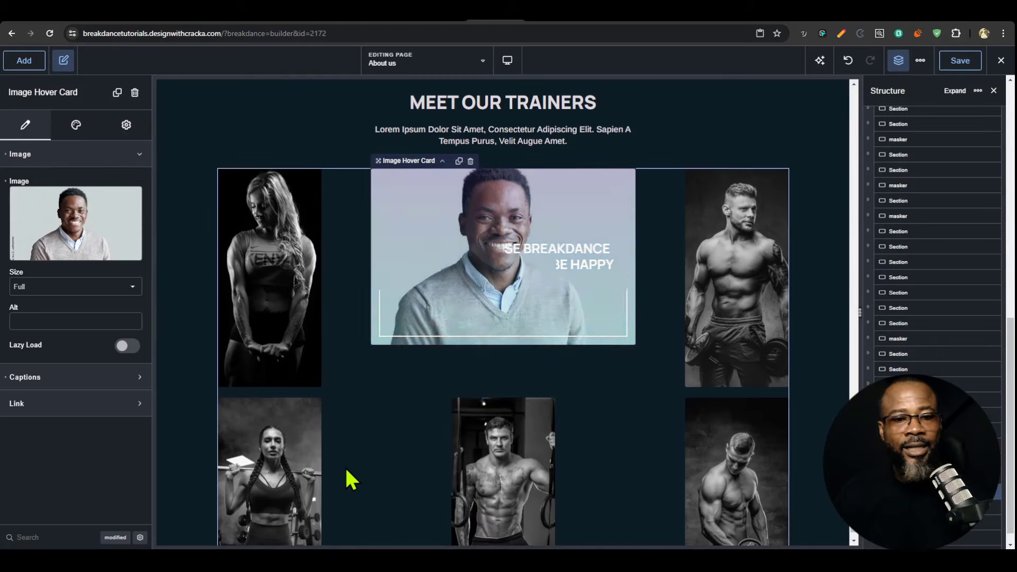
left_click(74, 129)
left_click(82, 213)
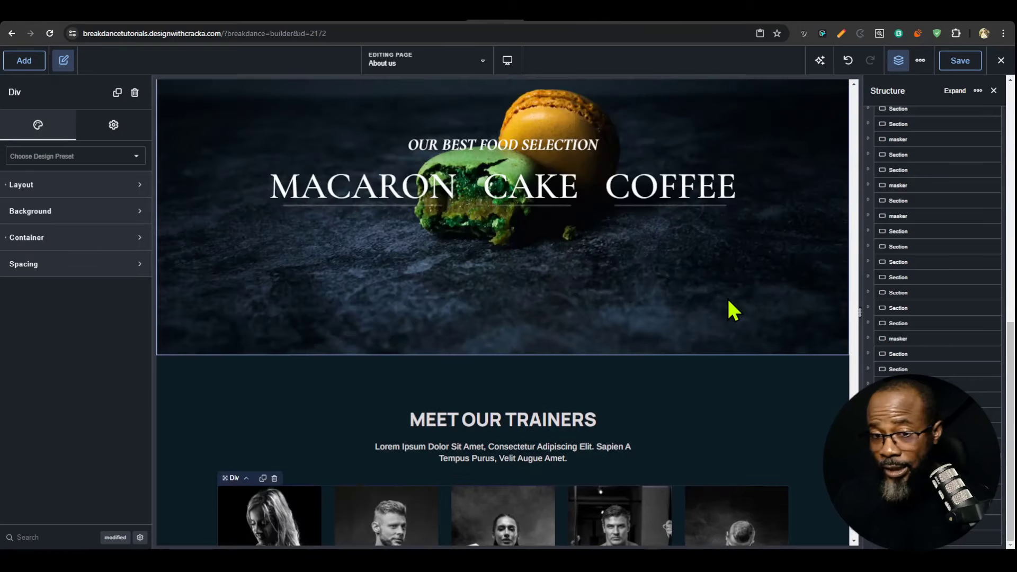
- Look over the desktop preview of the electro.nix template on the Breakdance website
scroll(729, 308, "up", 5)
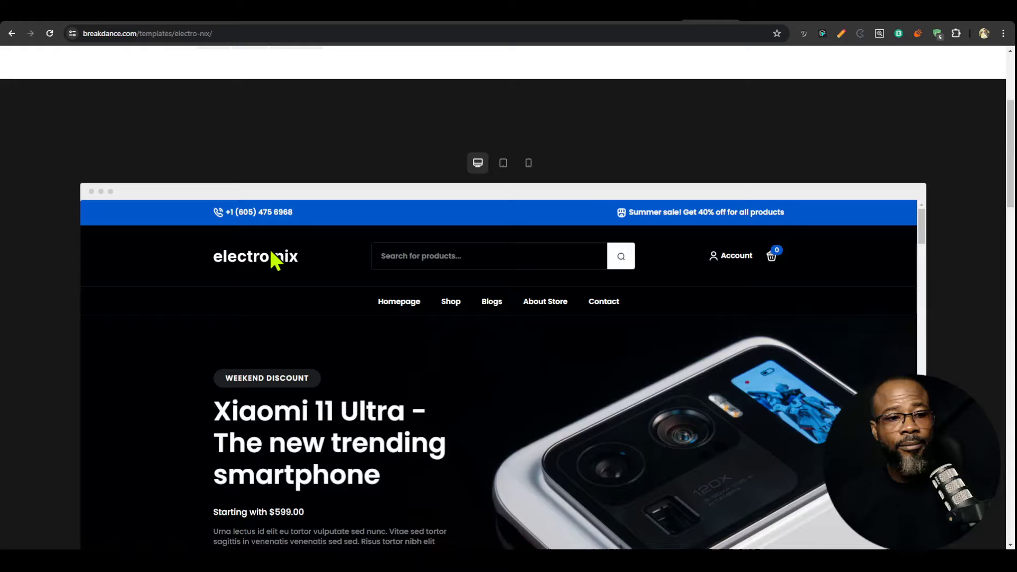
scroll(517, 241, "down", 4)
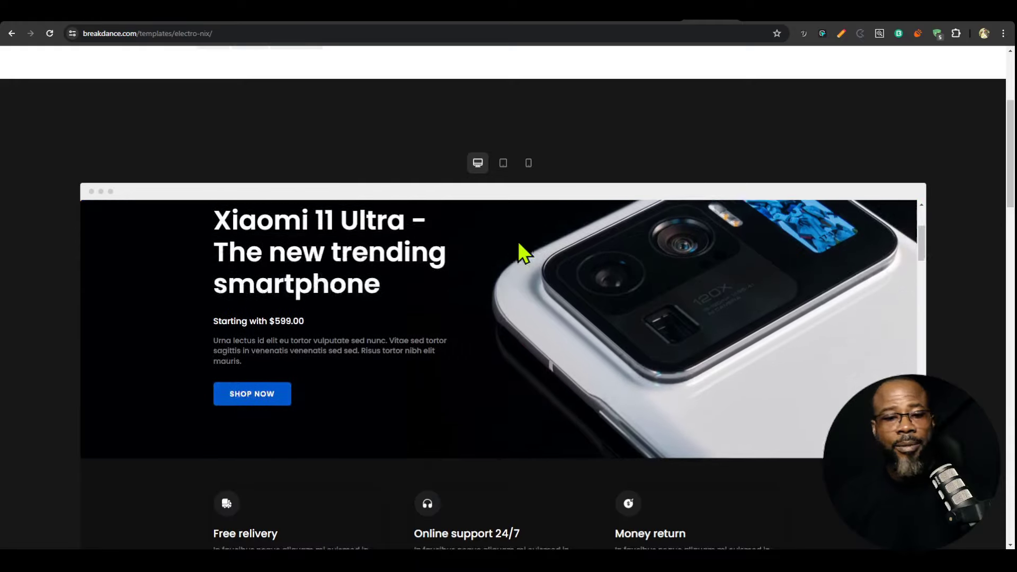
scroll(593, 255, "up", 4)
scroll(502, 249, "up", 1)
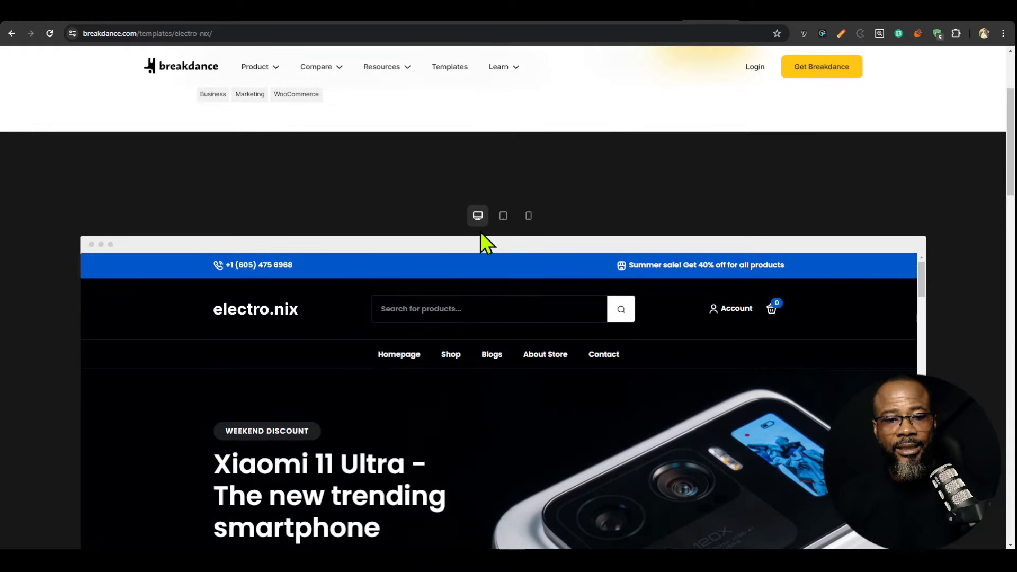
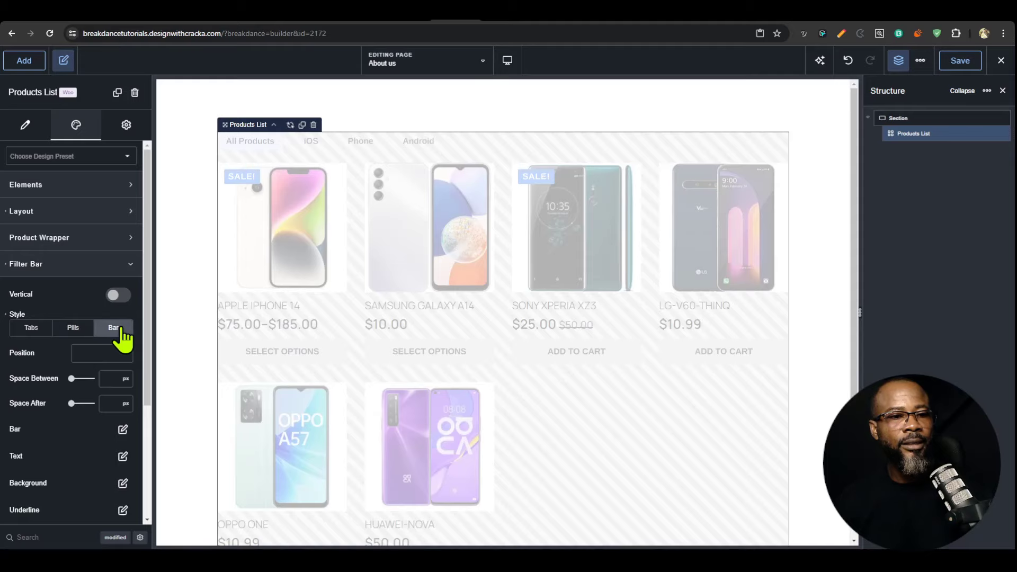
- Test the Products List filter bar with the iOS, Phone and Android categories
left_click(476, 145)
left_click(546, 153)
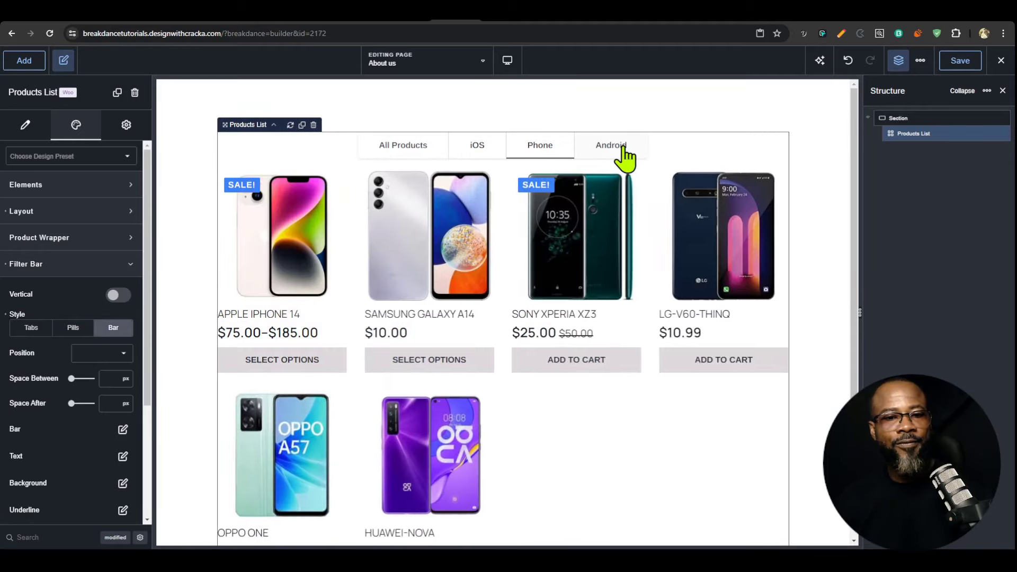
left_click(619, 154)
left_click(481, 149)
- Try the filter bar's position at Left, Center and Full Width, and make the bar vertical
left_click(116, 355)
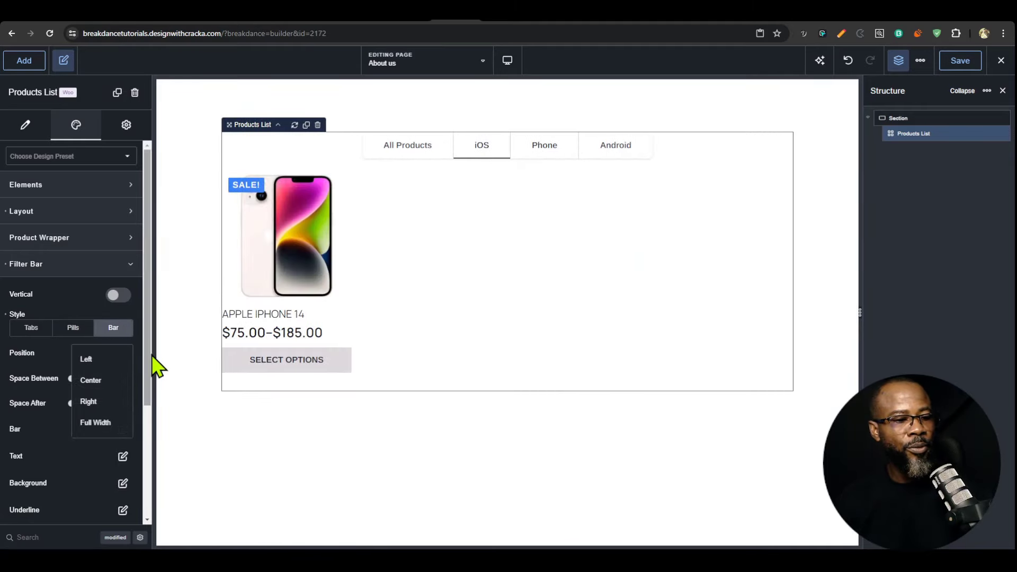
left_click(106, 359)
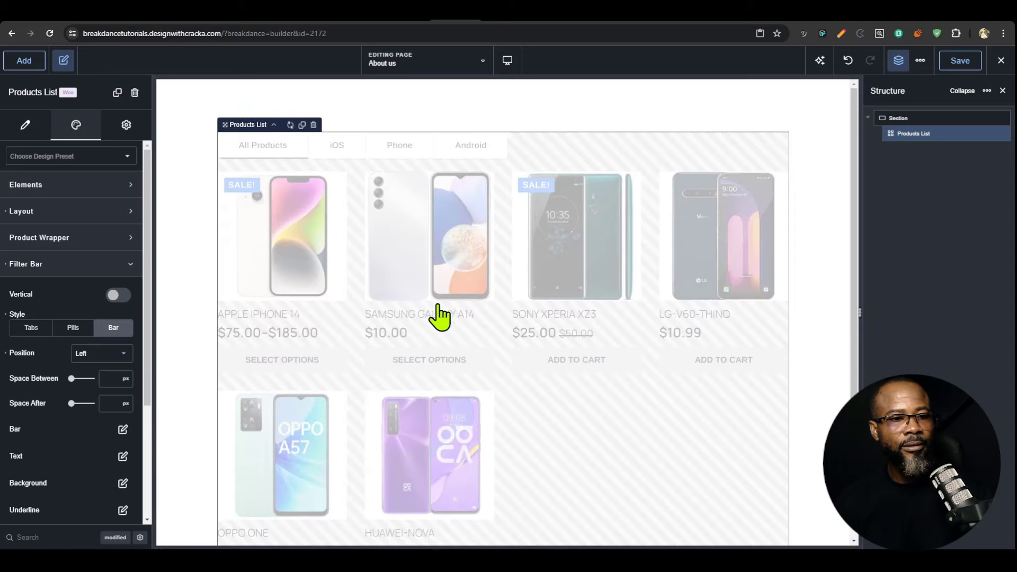
left_click(103, 354)
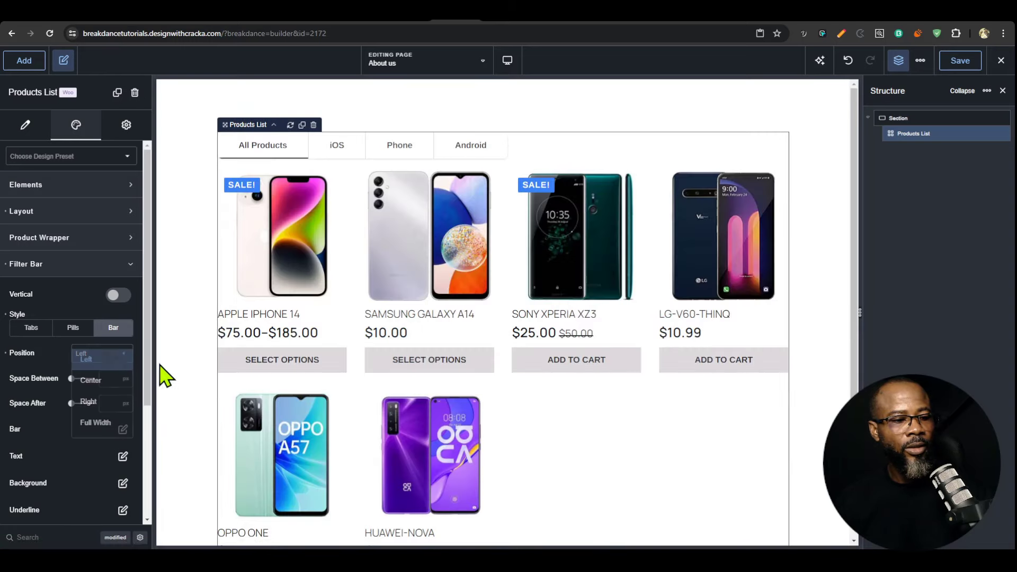
left_click(114, 379)
left_click(111, 357)
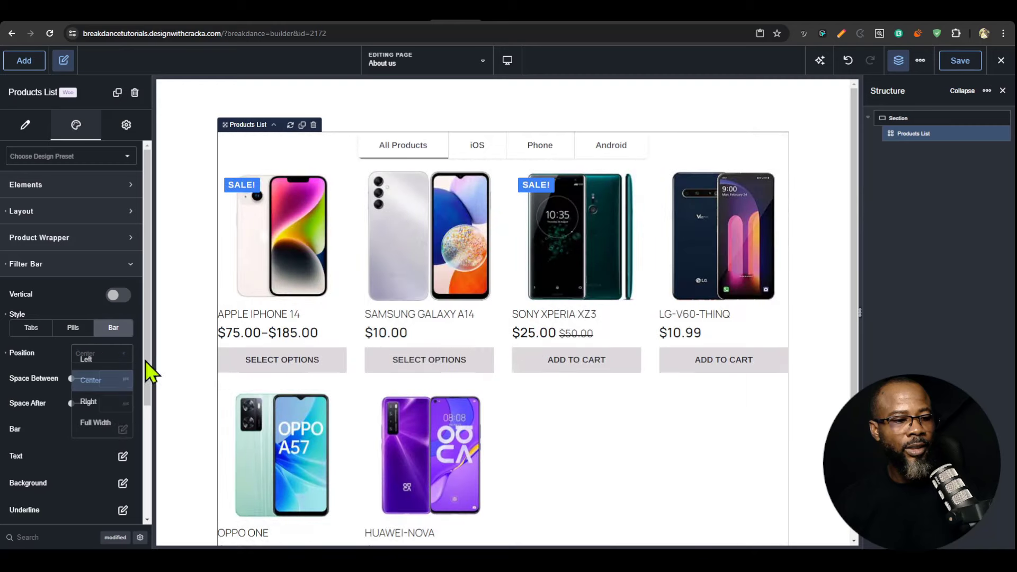
left_click(95, 423)
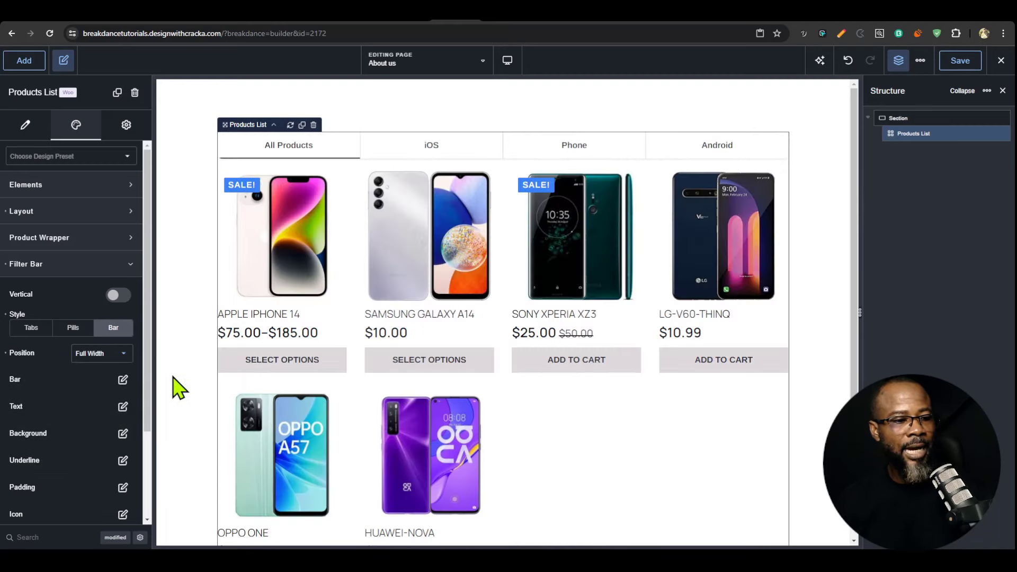
left_click(118, 295)
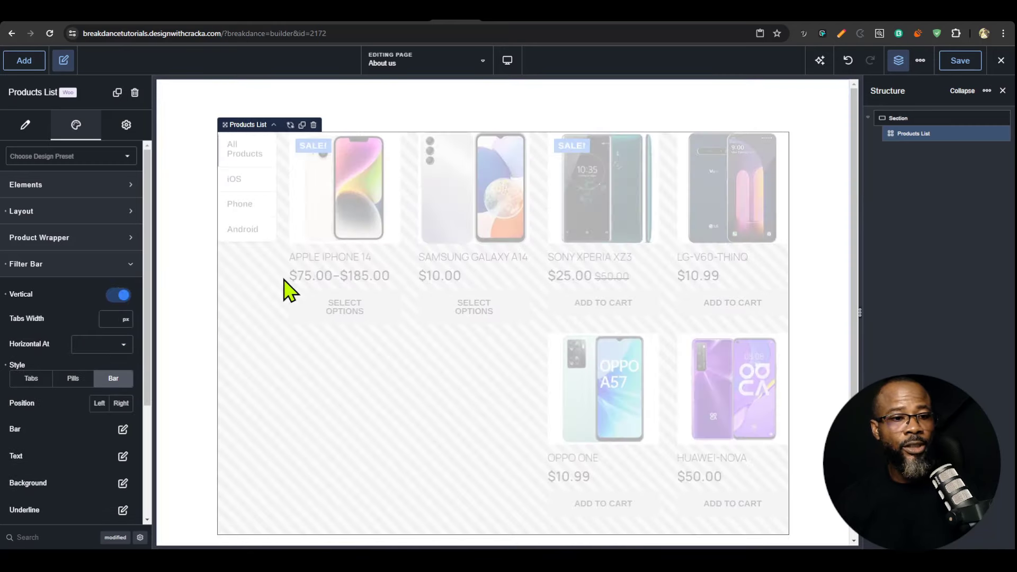
- Set the background of the global WooCommerce secondary buttons to a solid dark grey
left_click(71, 185)
scroll(71, 345, "down", 3)
left_click(920, 61)
left_click(920, 86)
left_click(933, 306)
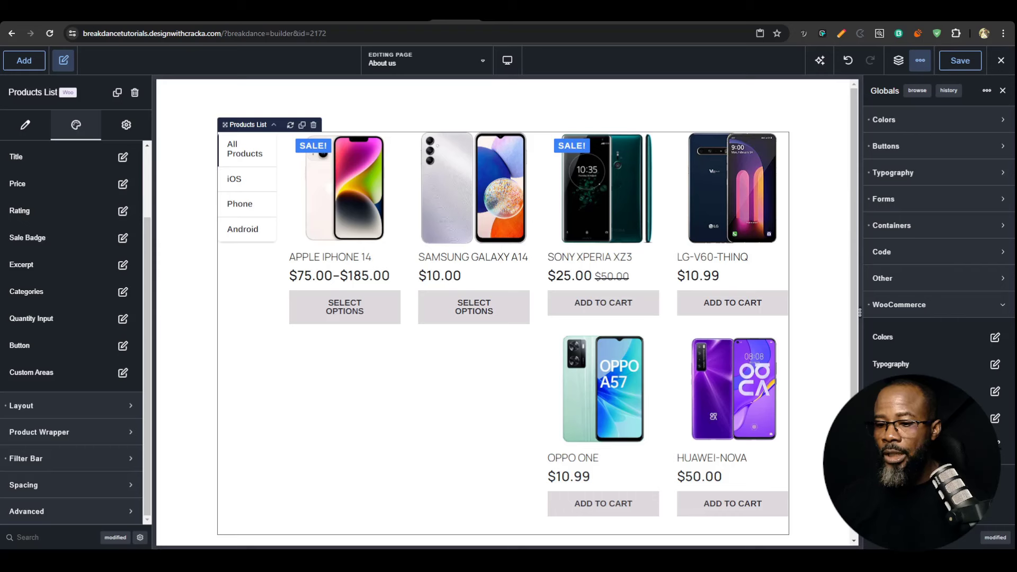
left_click(996, 394)
left_click(986, 443)
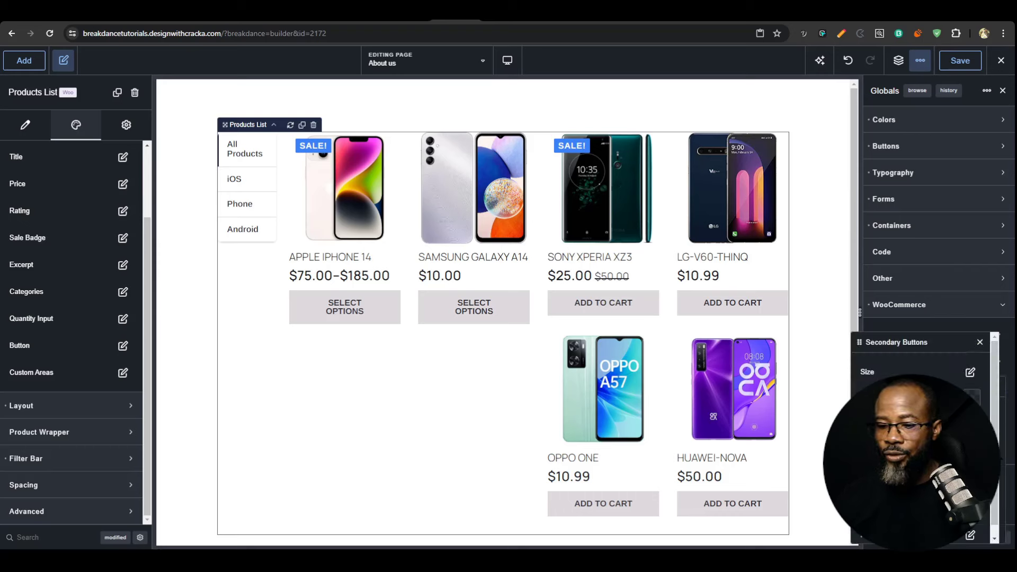
left_click(971, 400)
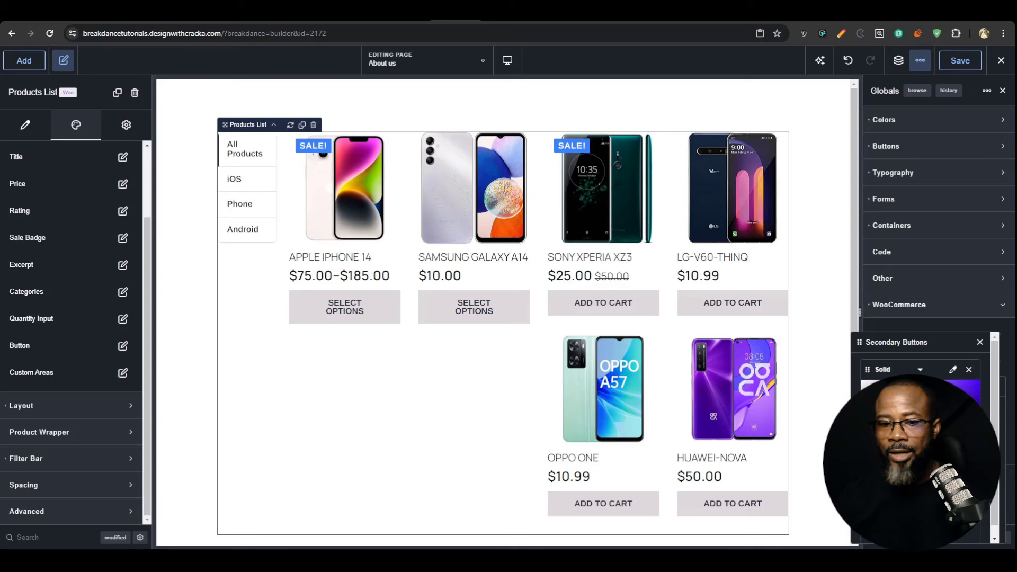
left_click(922, 459)
left_click(874, 432)
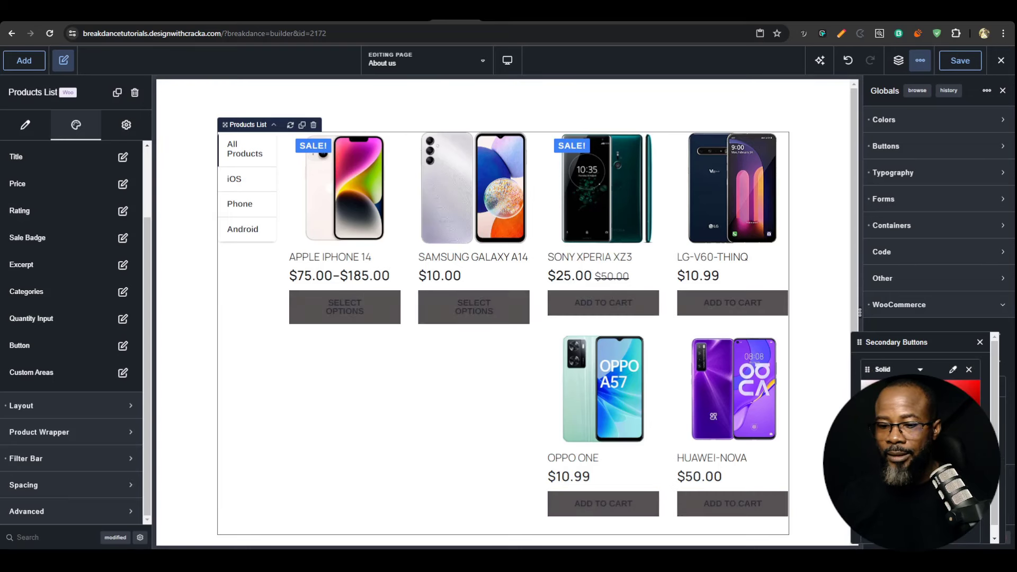
left_click_drag(870, 433, 868, 442)
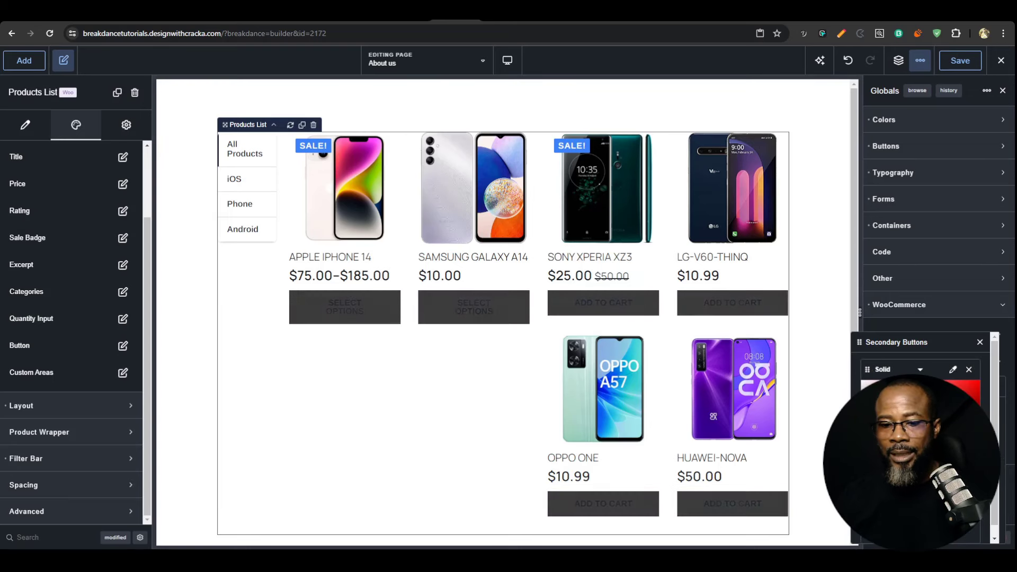
left_click(969, 369)
- Set the text colour of the global WooCommerce secondary buttons to a near-white
left_click(970, 507)
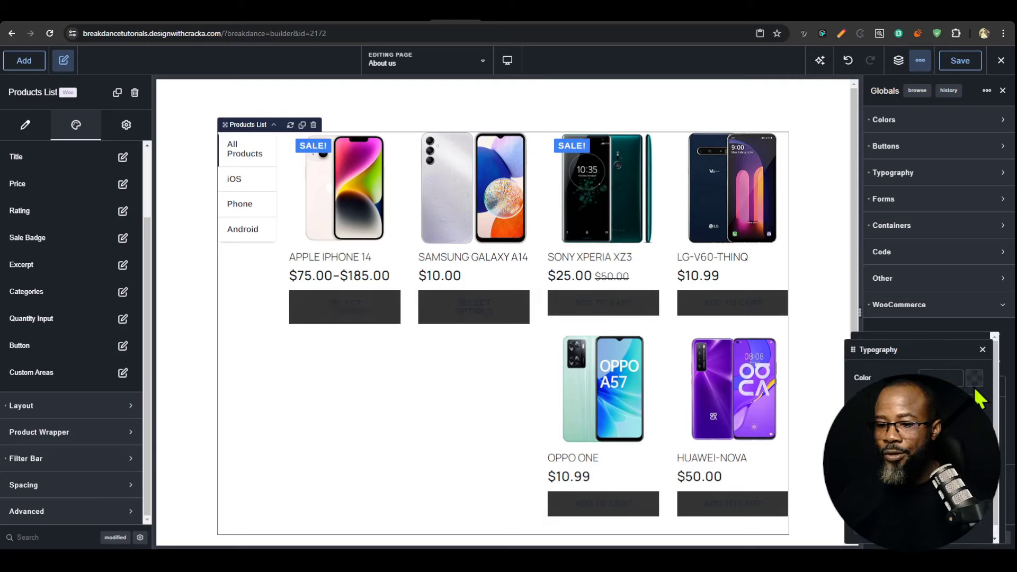
left_click(974, 378)
left_click_drag(899, 370, 825, 375)
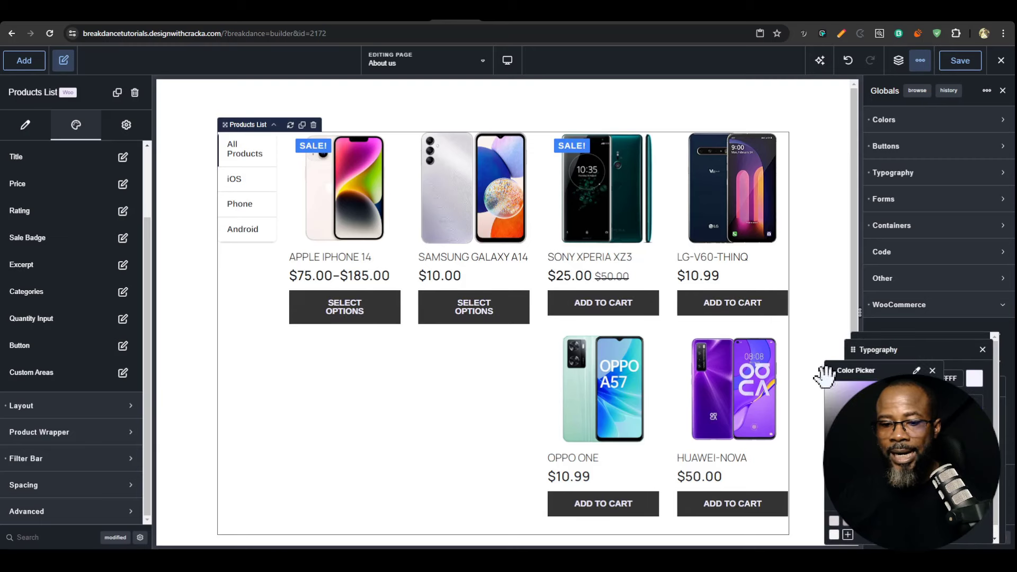
left_click(932, 371)
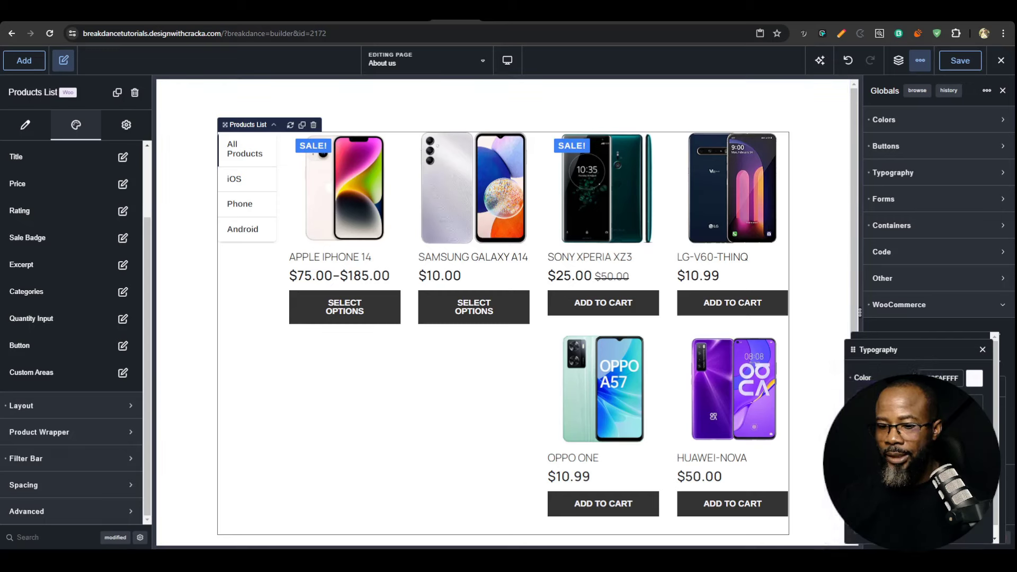
left_click(983, 349)
- Give the secondary buttons fully rounded, pill-shaped corners and check their hover effects
scroll(954, 440, "down", 2)
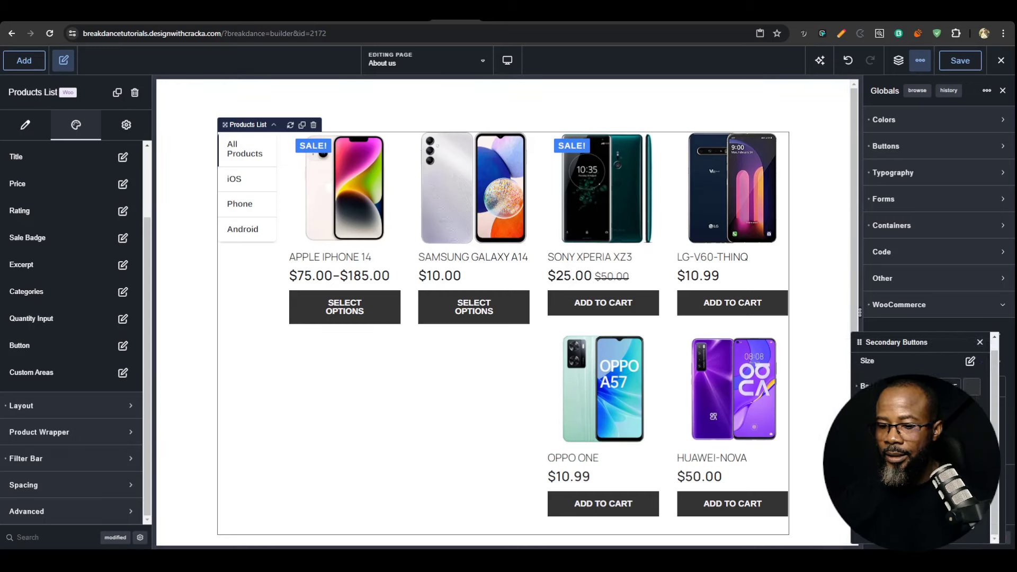
left_click(954, 456)
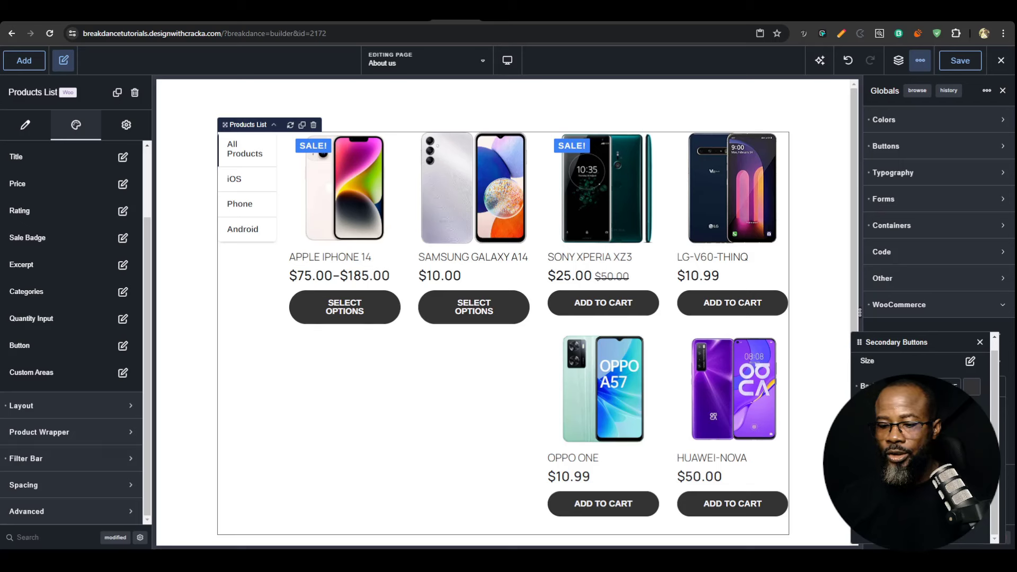
left_click(971, 455)
left_click(953, 456)
left_click(970, 506)
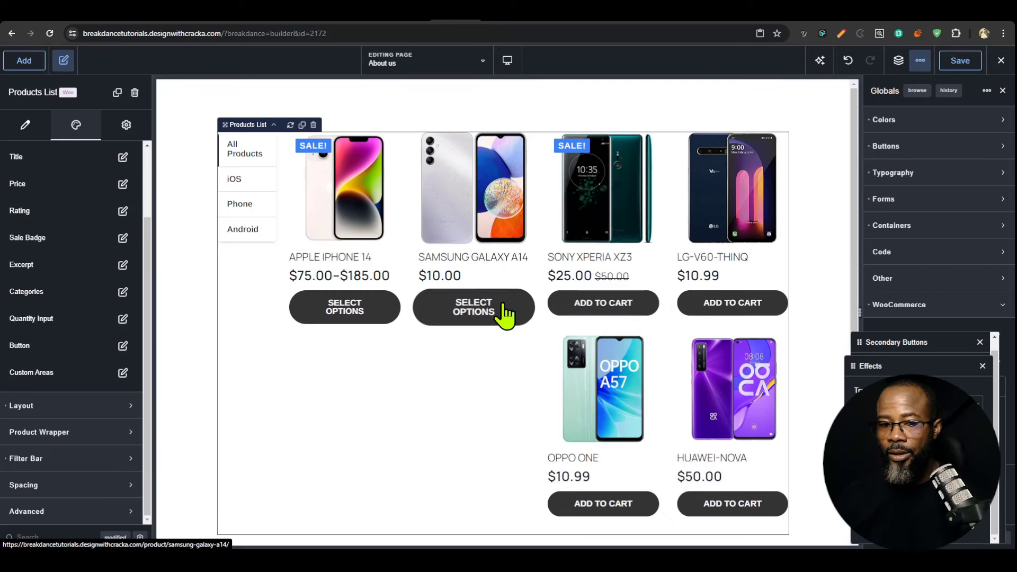
left_click(982, 366)
- Set the font size of the global secondary button text to 12
left_click(970, 450)
left_click(943, 456)
type("14")
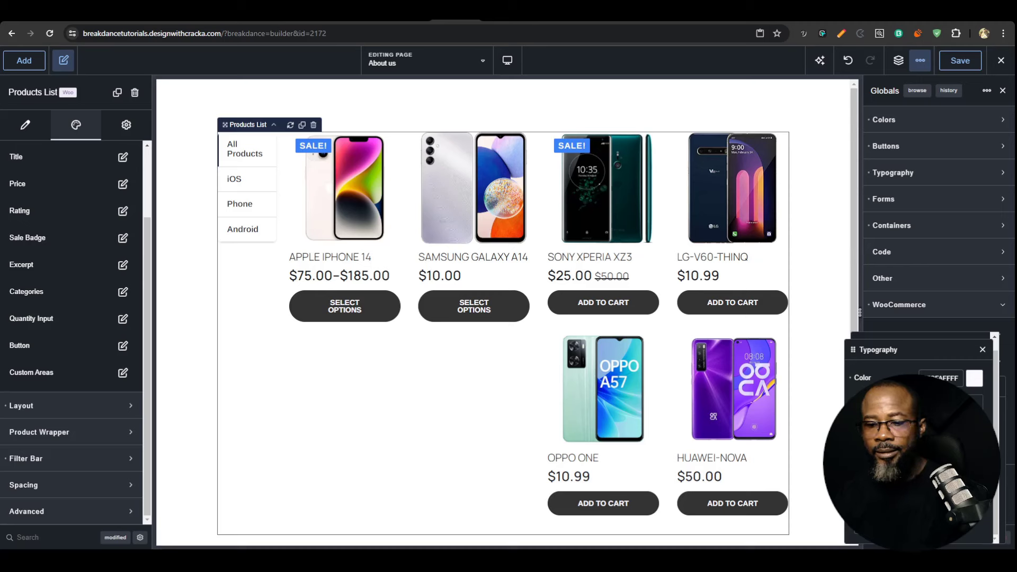
key("BackSpace")
type("2")
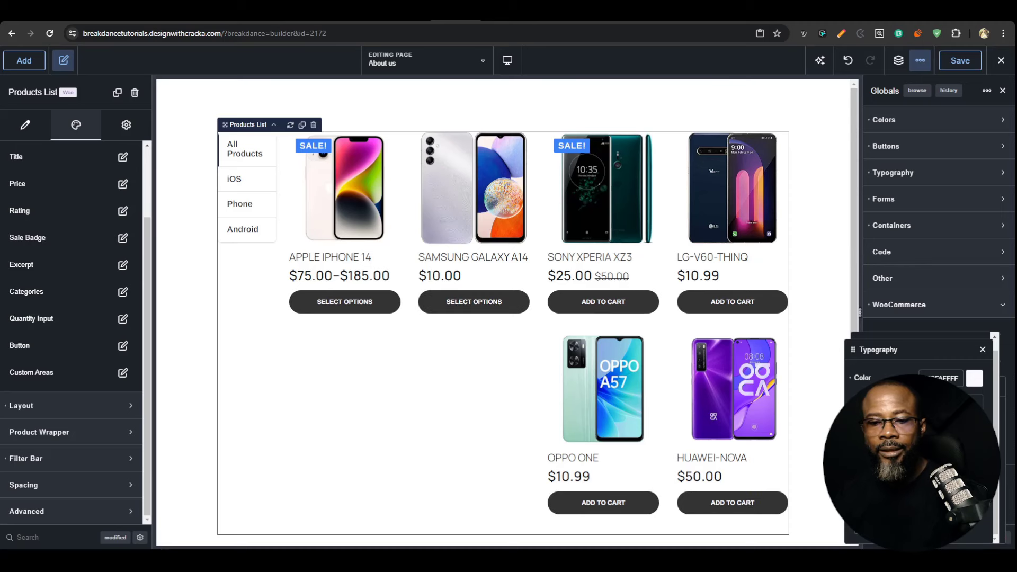
- Try a letter spacing of 1 on the secondary button text
left_click(978, 521)
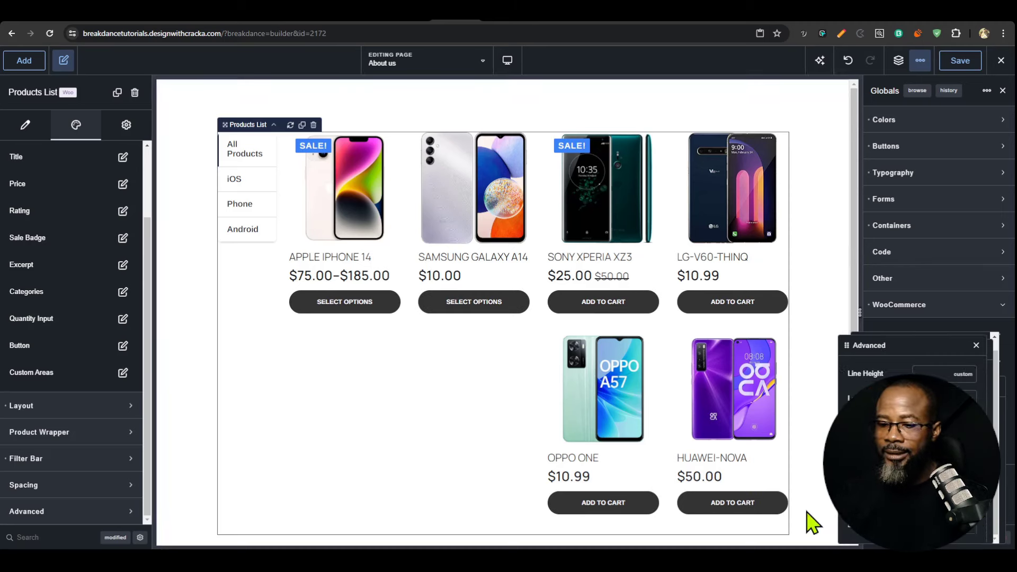
type("1")
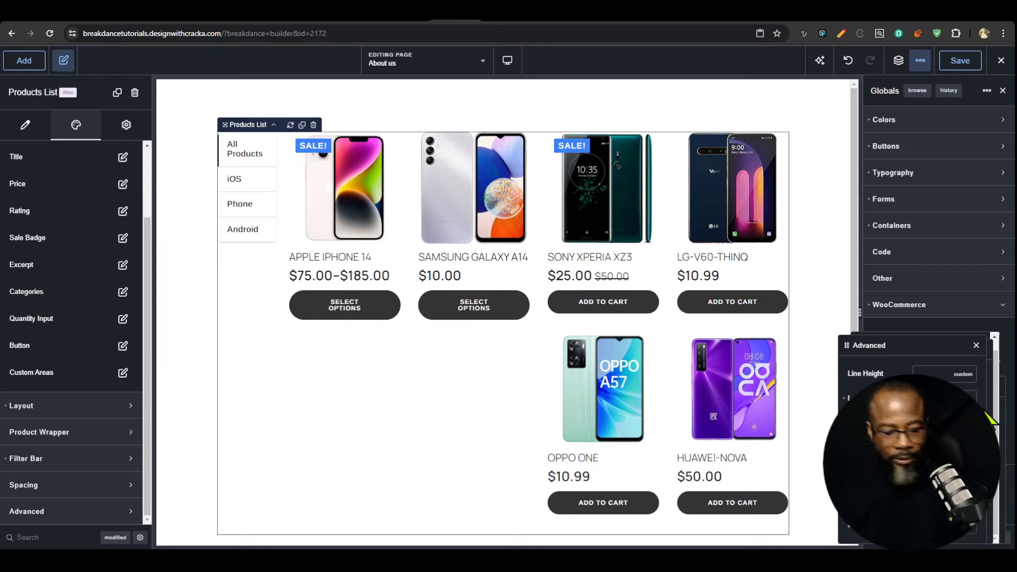
key("BackSpace")
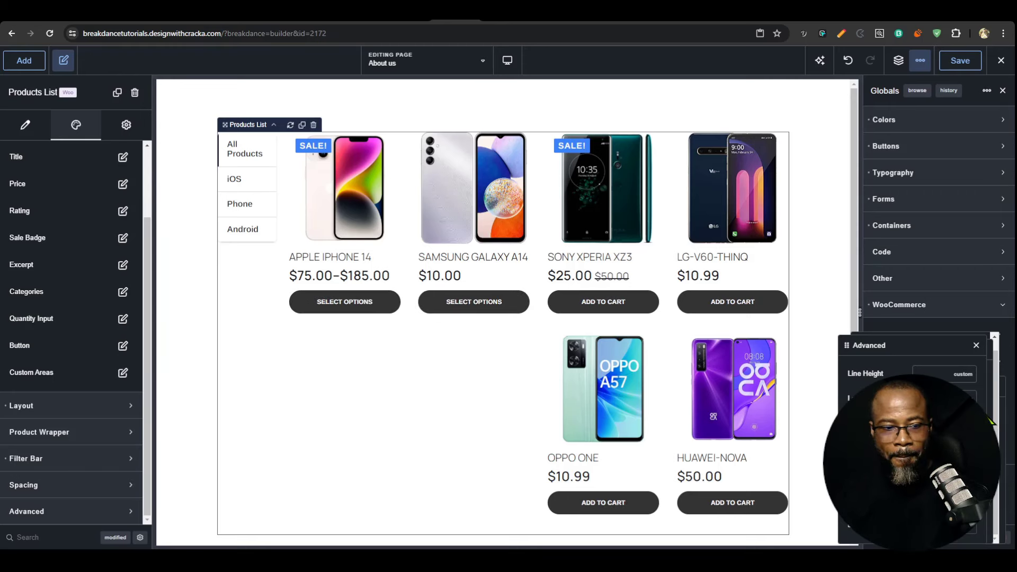
left_click(975, 346)
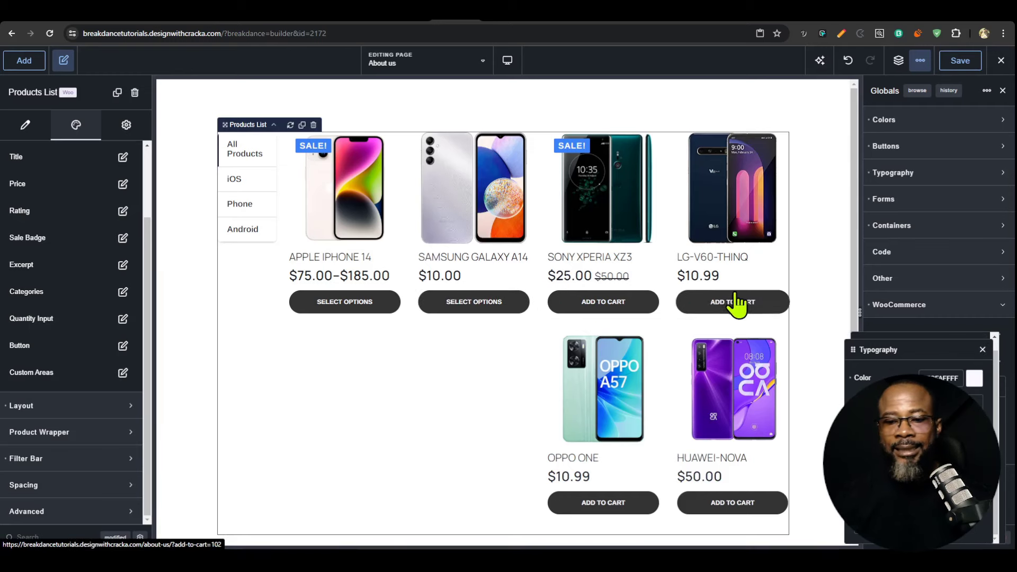
left_click(982, 350)
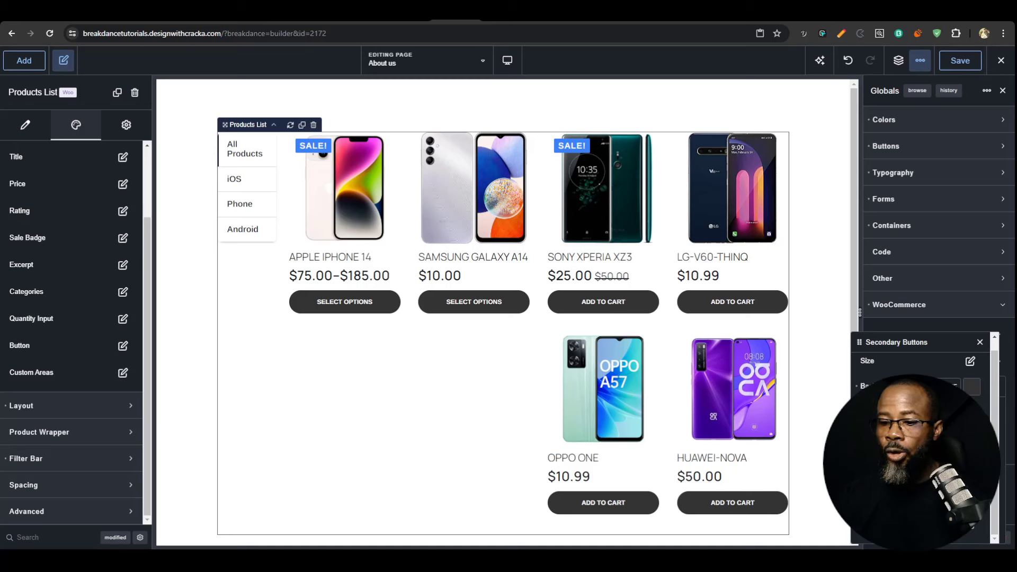
left_click(973, 388)
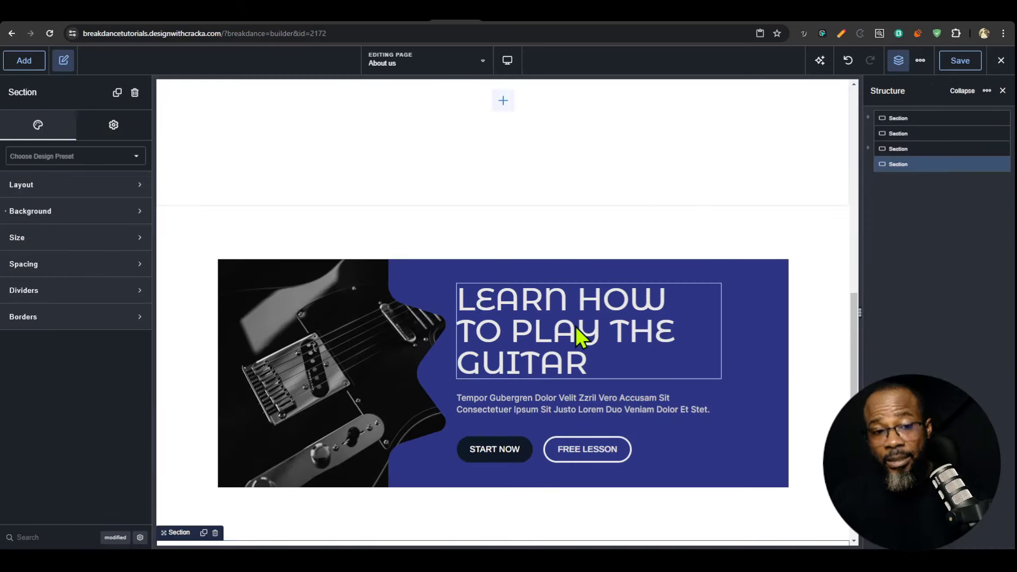
- Enable Scrolling Animation for the "Learn how to play the guitar" heading
scroll(564, 323, "down", 2)
left_click(564, 231)
left_click(126, 125)
left_click(74, 234)
left_click(131, 267)
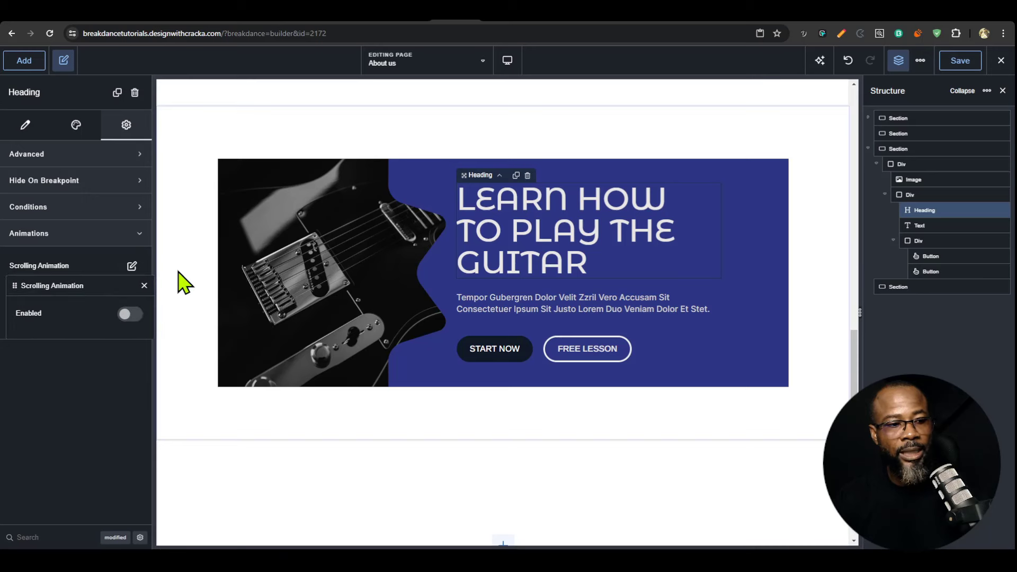
left_click(125, 315)
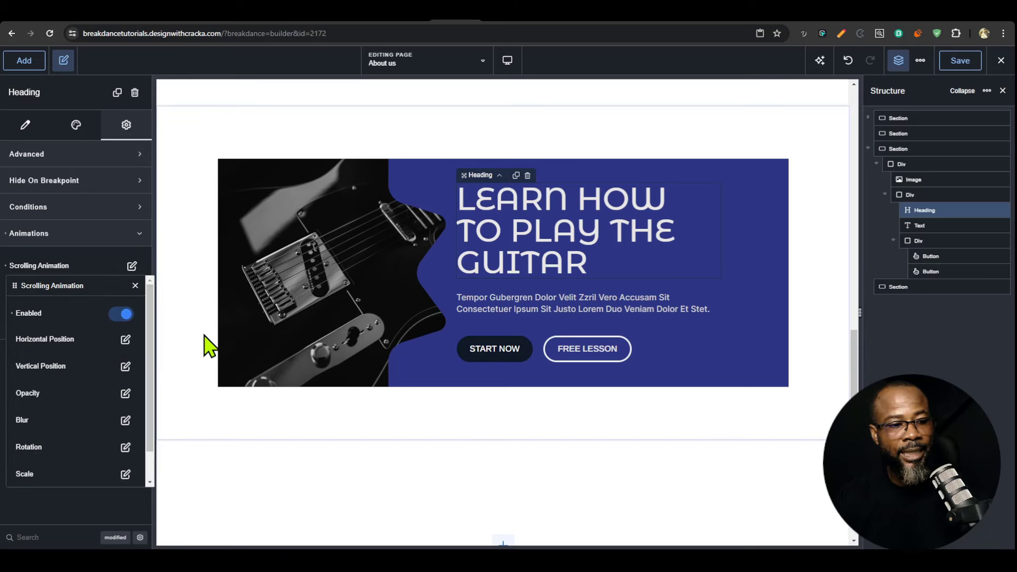
- Set the heading's Horizontal Position scroll animation to start at 120 px and preview the movement
left_click(126, 339)
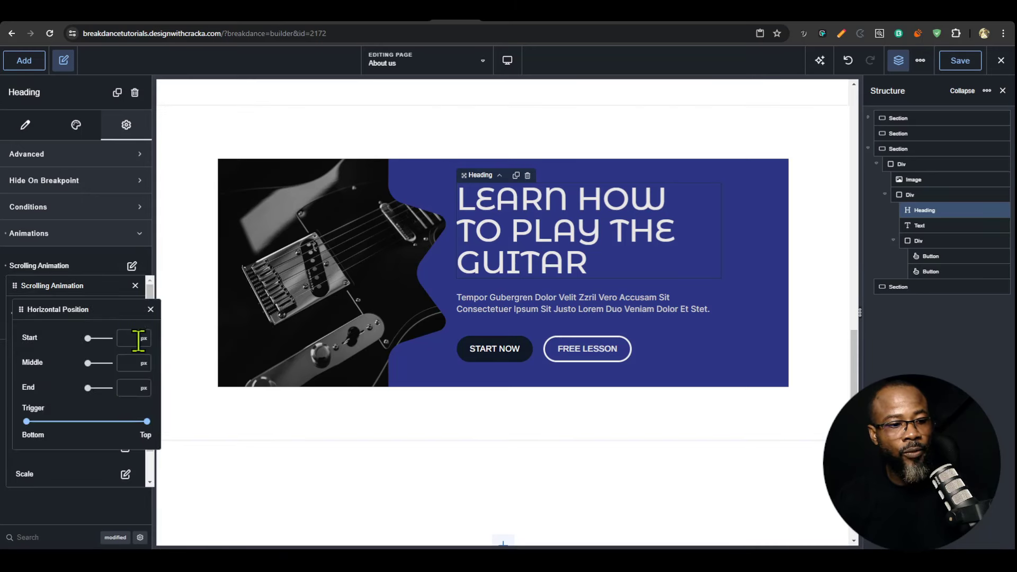
left_click_drag(88, 344, 110, 342)
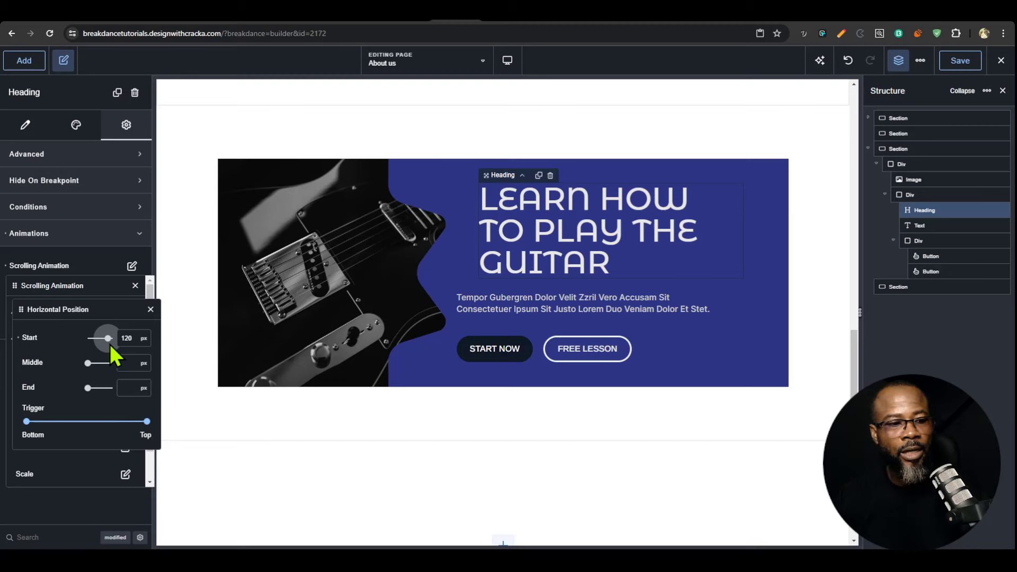
scroll(567, 297, "up", 4)
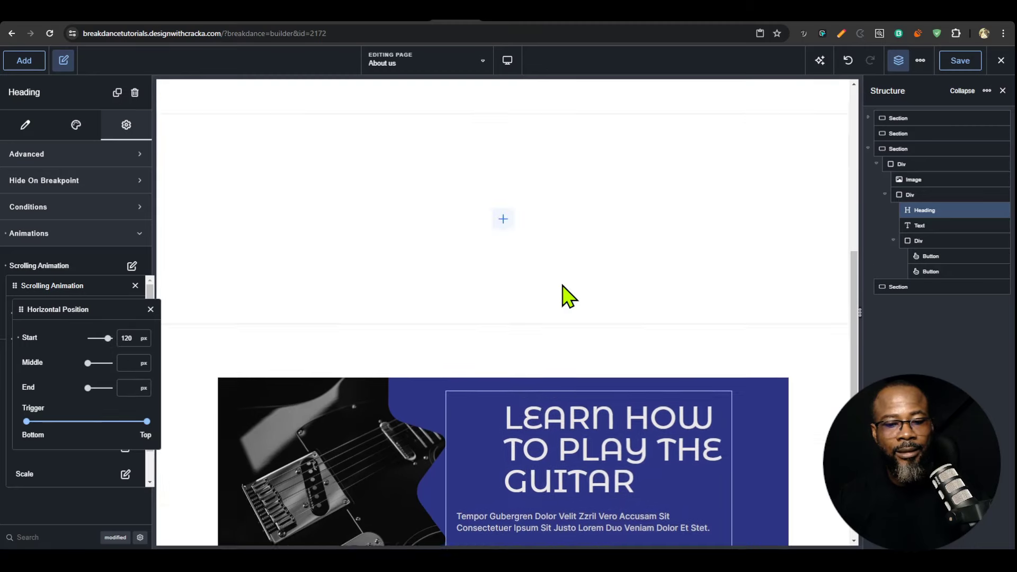
scroll(562, 286, "up", 5)
scroll(562, 283, "down", 10)
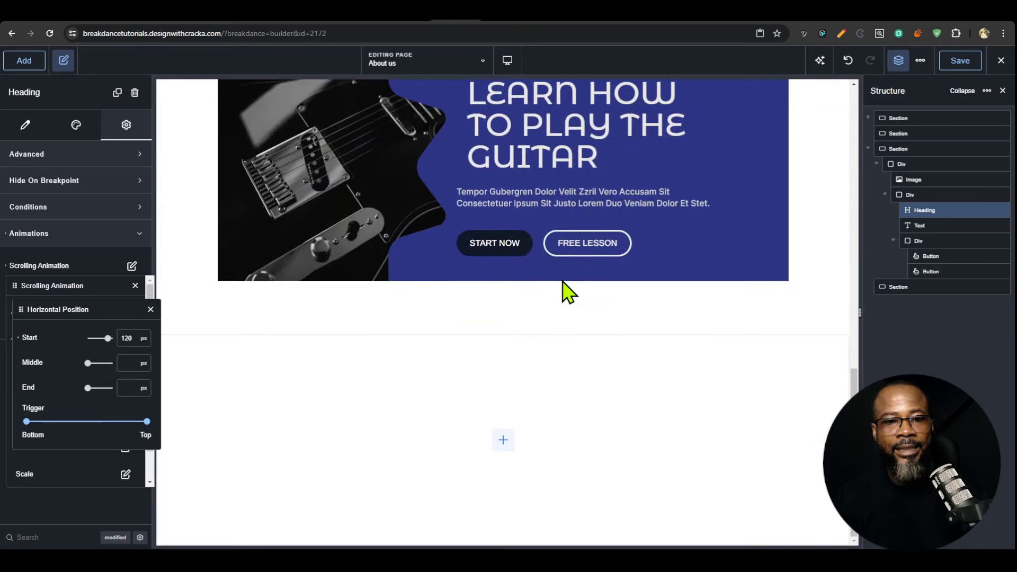
scroll(568, 291, "up", 5)
- Limit the Horizontal Position trigger range to 0–57 and preview the heading's scroll animation
left_click_drag(148, 421, 109, 430)
scroll(727, 257, "up", 5)
scroll(726, 257, "down", 8)
scroll(727, 257, "up", 5)
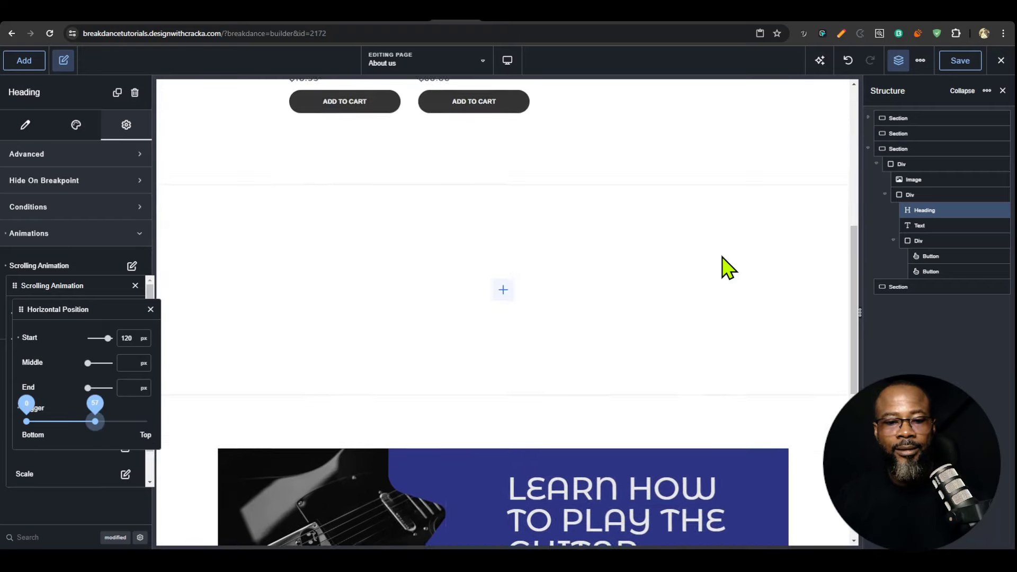
scroll(720, 268, "down", 5)
scroll(718, 278, "up", 5)
scroll(717, 277, "down", 5)
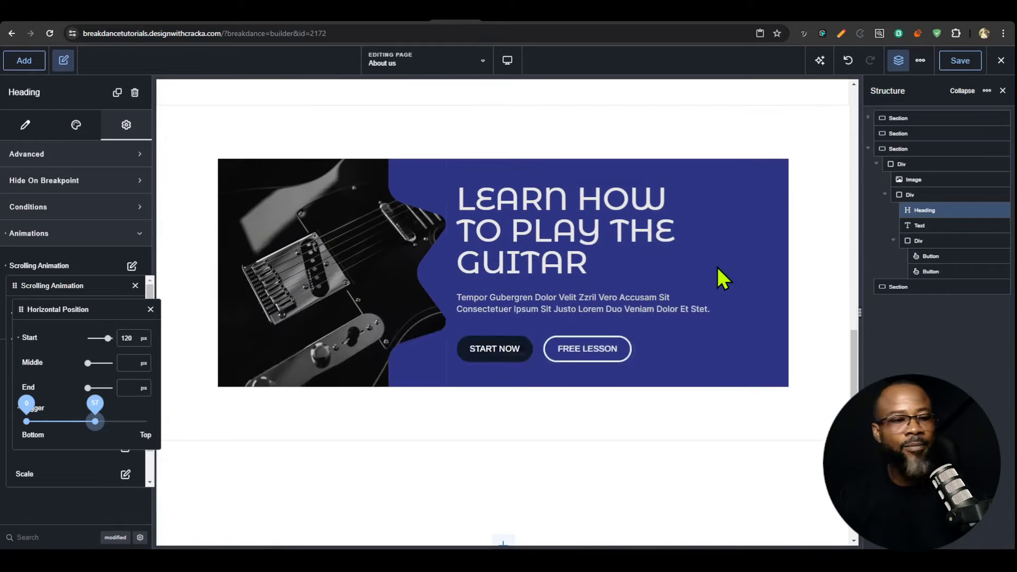
left_click(150, 309)
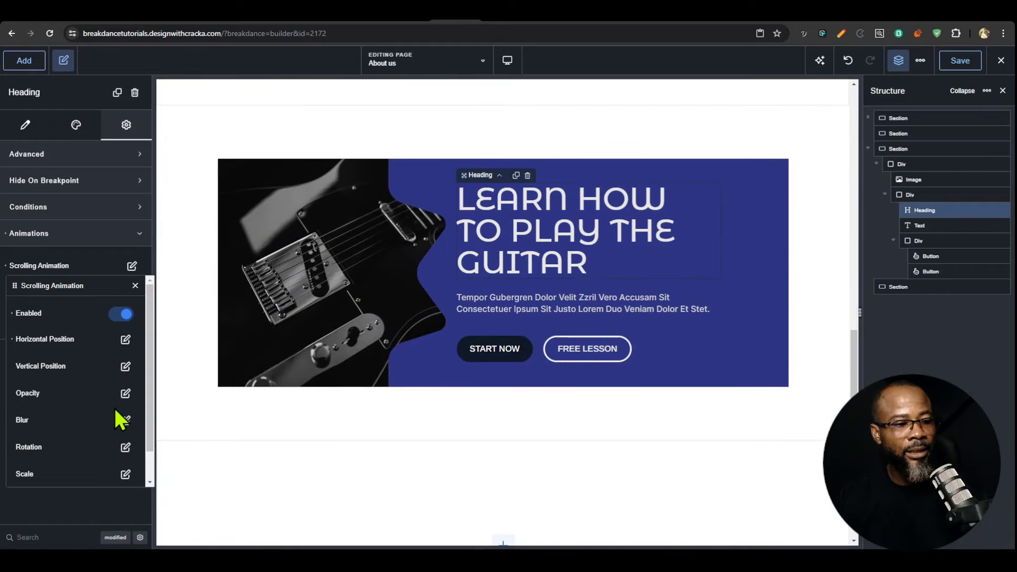
- Set the heading's scroll Opacity to 0 at Start and 80 at Middle, and preview the fade
left_click(125, 394)
left_click(130, 338)
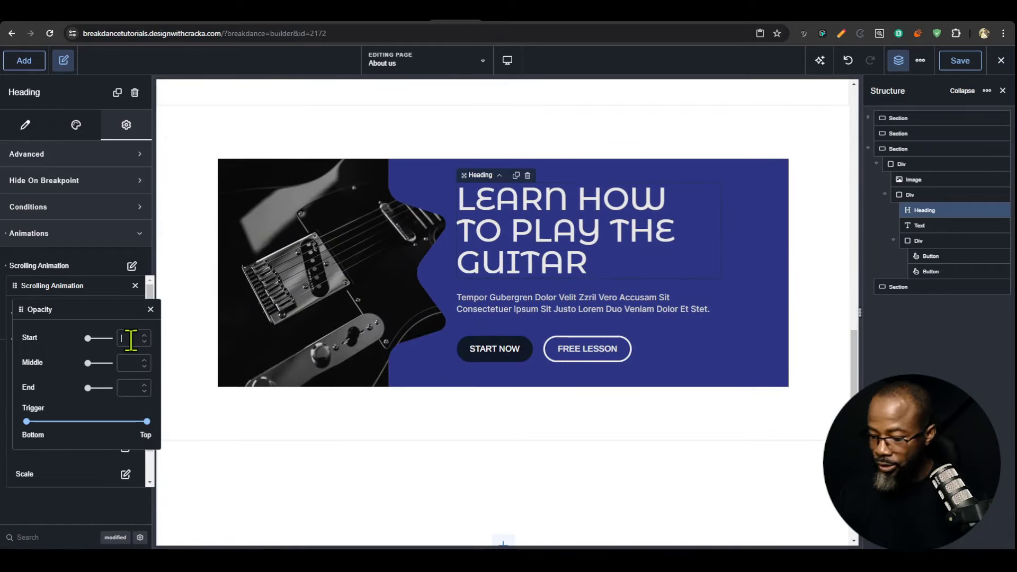
left_click(130, 363)
type("800")
scroll(613, 254, "up", 5)
scroll(613, 254, "down", 7)
scroll(614, 257, "up", 2)
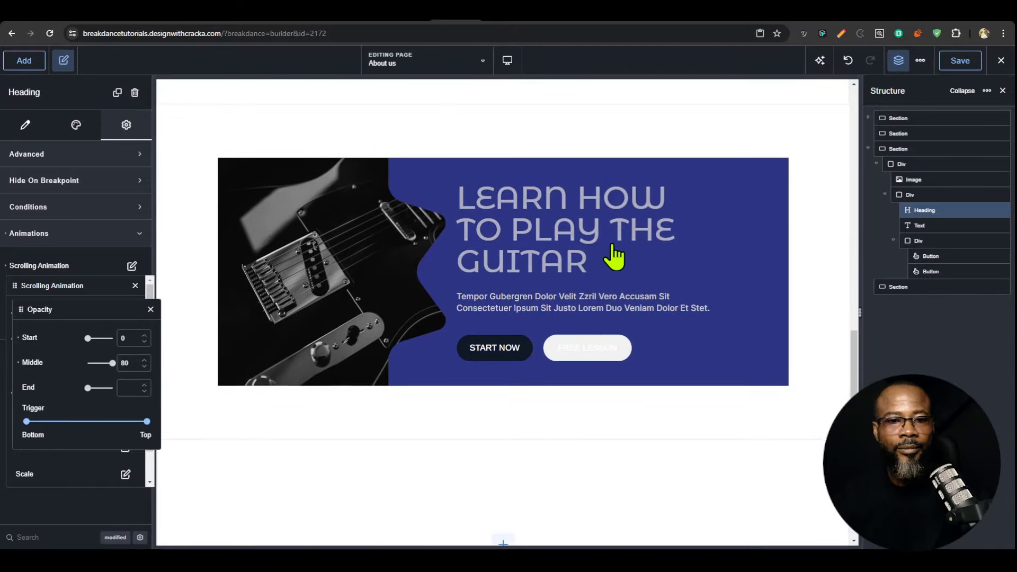
scroll(615, 257, "up", 3)
- Shorten the Opacity trigger range to about 0–39 and preview the heading's fade while scrolling
left_click_drag(147, 421, 93, 430)
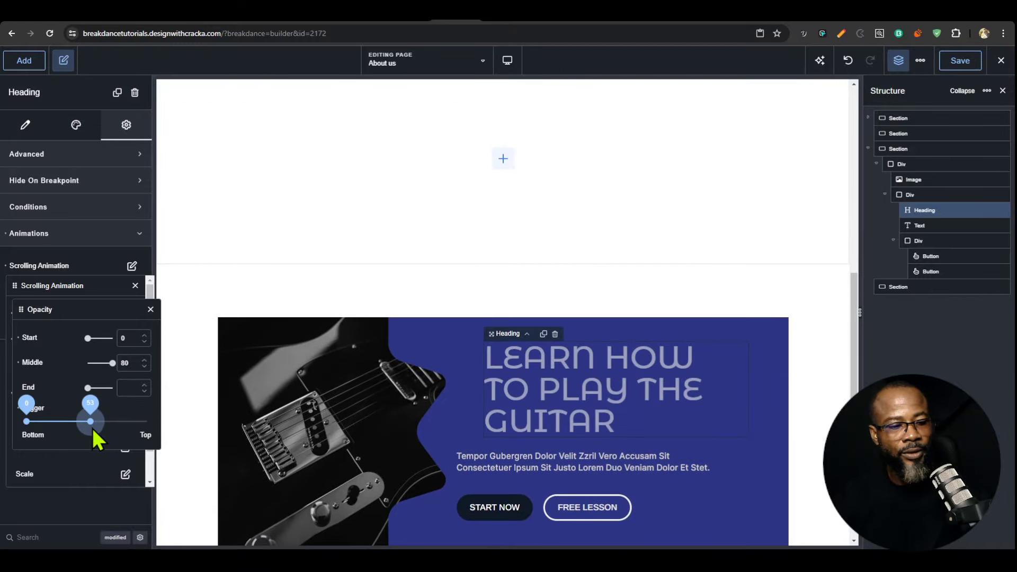
scroll(665, 250, "up", 2)
scroll(662, 249, "down", 4)
scroll(665, 251, "down", 2)
left_click_drag(80, 421, 74, 421)
scroll(556, 345, "up", 6)
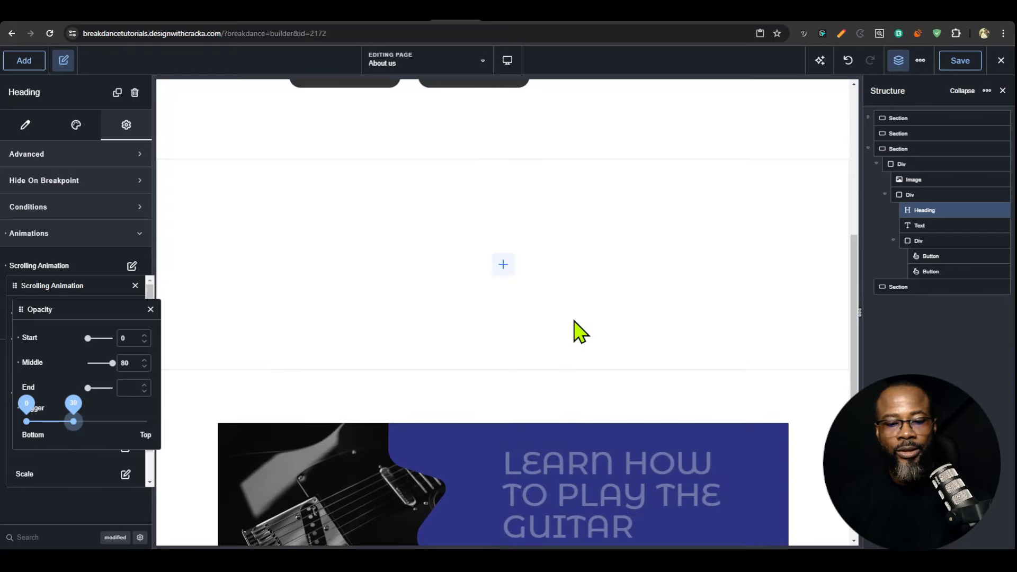
scroll(580, 330, "down", 4)
- Reset the heading's Middle opacity and set its End opacity to 100
left_click(19, 364)
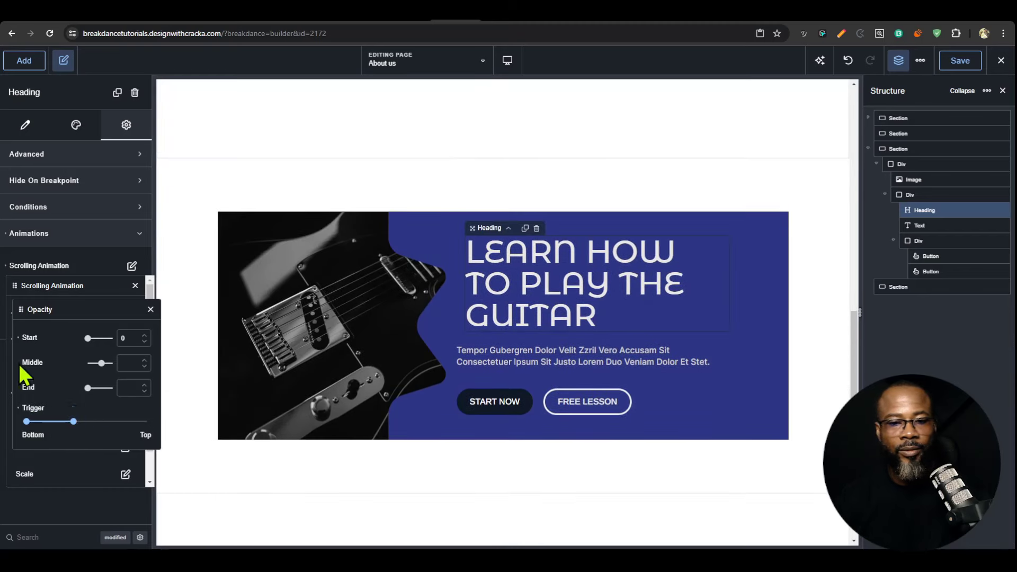
scroll(577, 386, "up", 4)
scroll(580, 392, "down", 3)
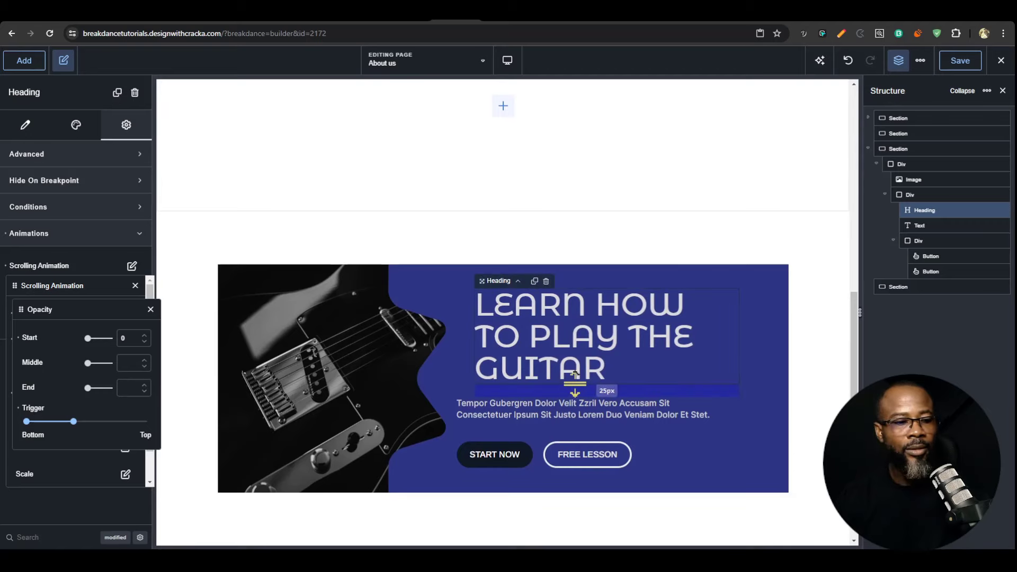
type("100")
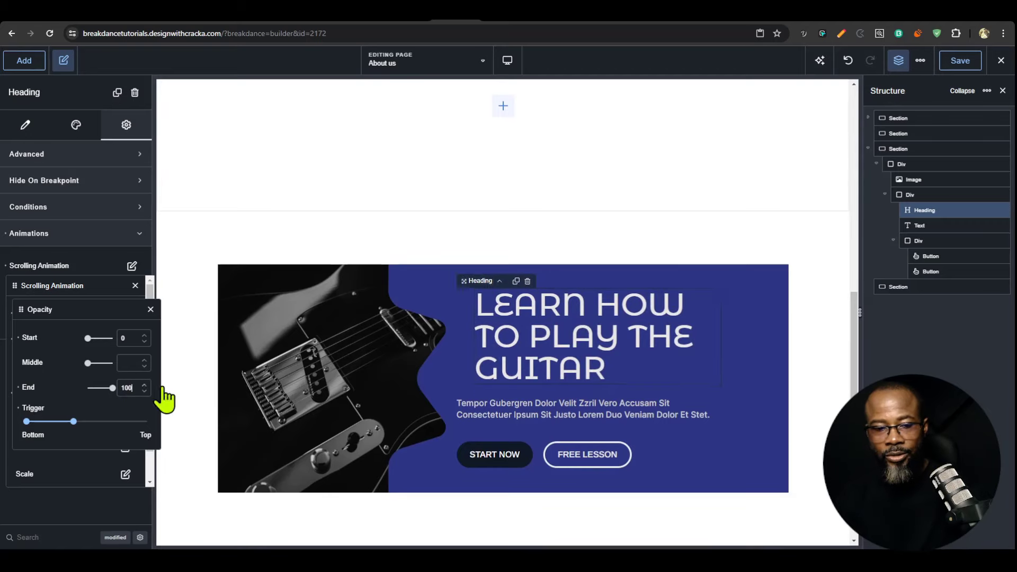
- Preview the heading's fade, then shorten its Opacity trigger range to 0–35
scroll(642, 397, "up", 6)
scroll(646, 398, "down", 9)
scroll(646, 397, "up", 6)
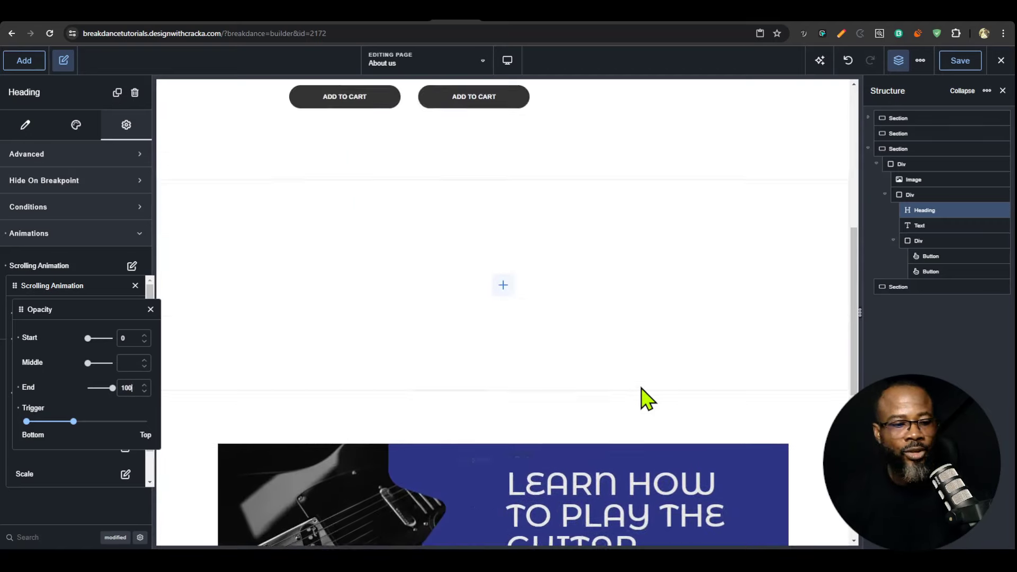
scroll(639, 398, "down", 4)
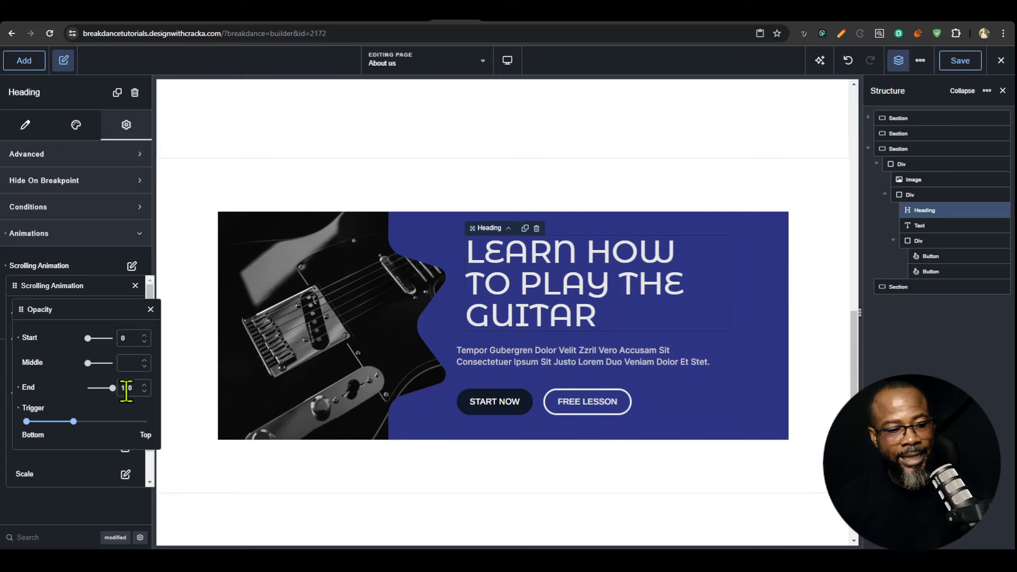
left_click_drag(74, 422, 69, 422)
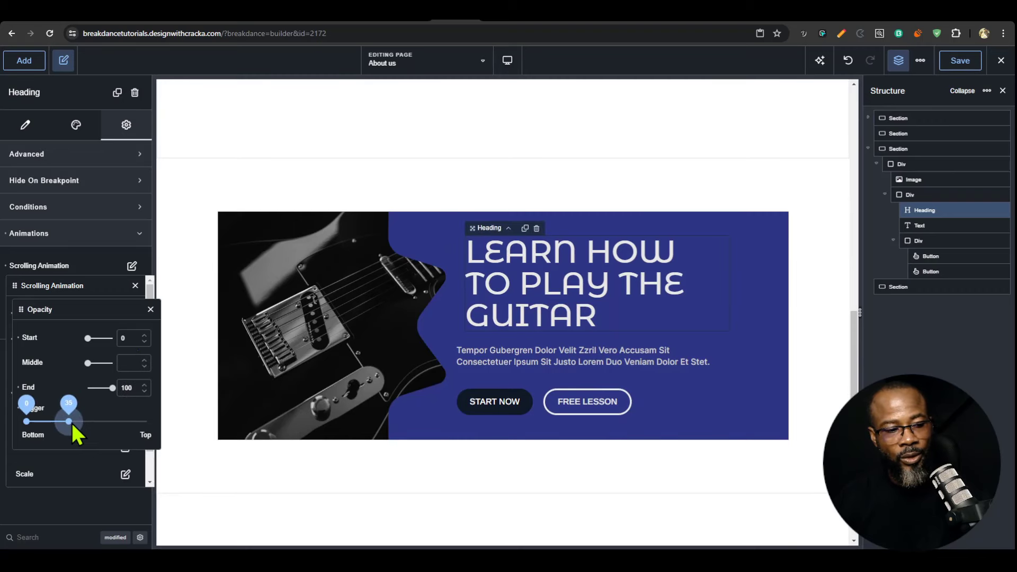
- Preview the heading's fade over the shortened trigger range and close the Opacity settings
scroll(586, 365, "up", 5)
scroll(587, 365, "down", 5)
scroll(574, 374, "up", 5)
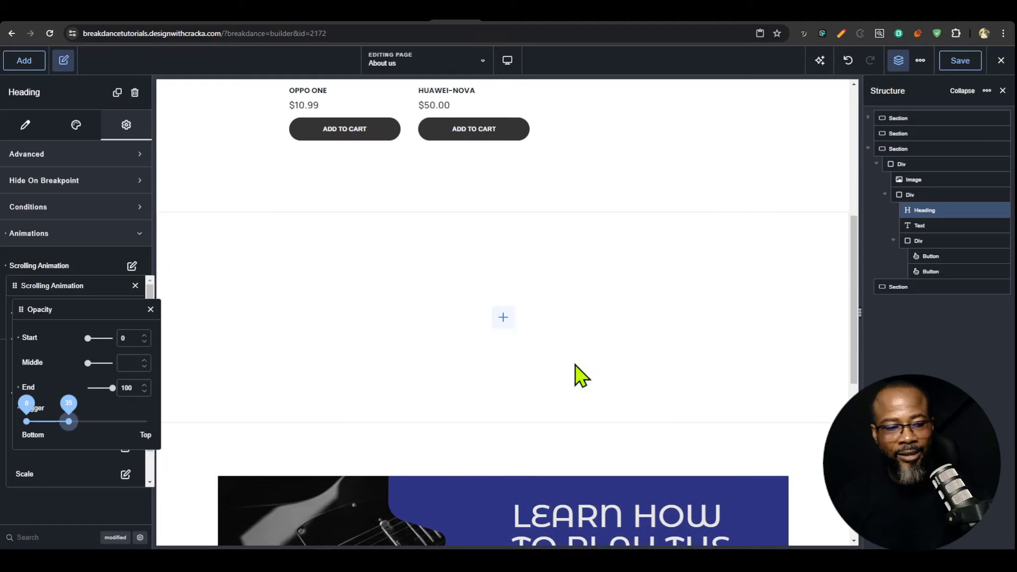
scroll(615, 445, "up", 1)
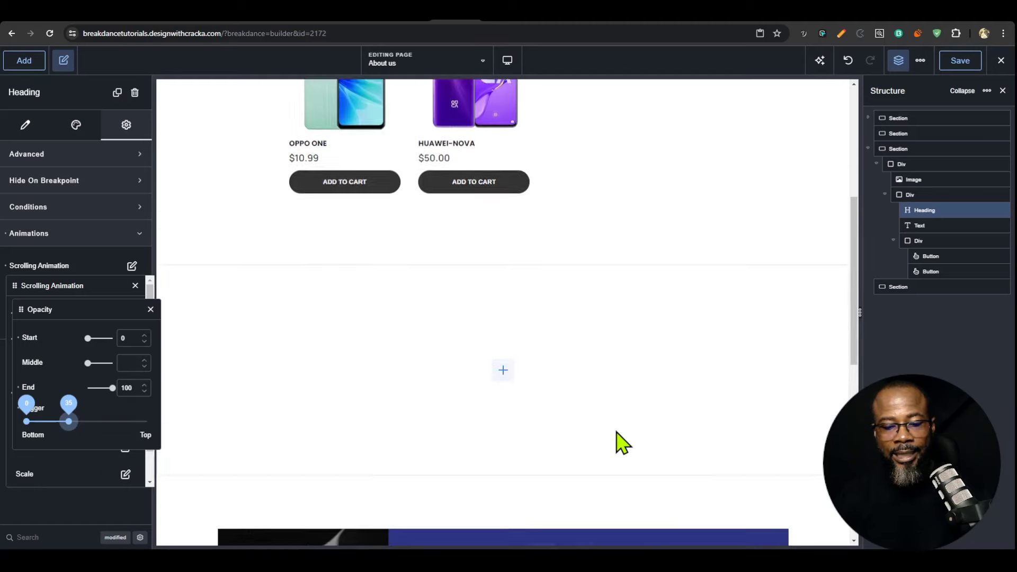
scroll(616, 439, "down", 7)
scroll(615, 443, "up", 6)
scroll(616, 446, "down", 4)
scroll(625, 445, "up", 2)
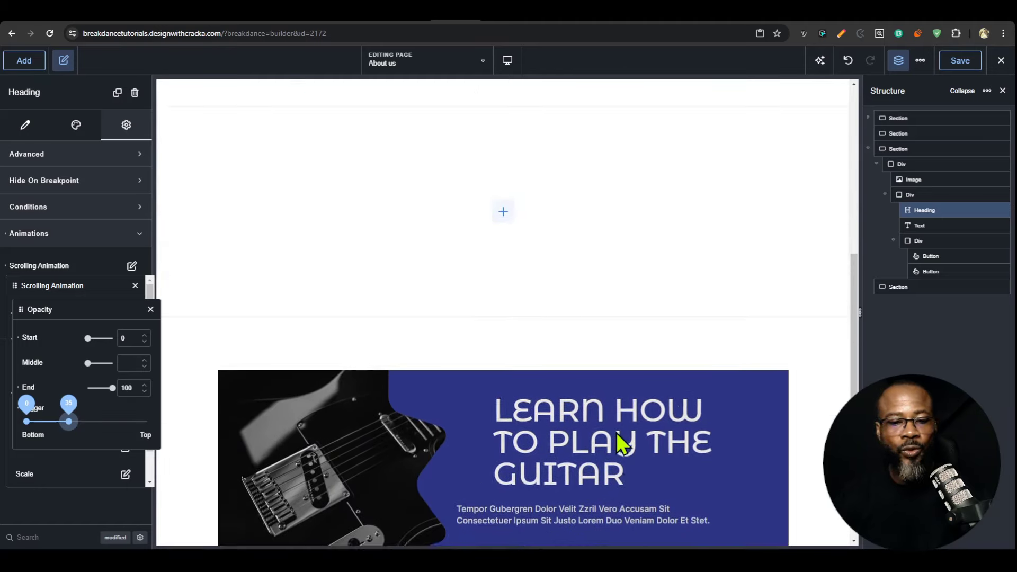
scroll(625, 445, "down", 2)
left_click(151, 309)
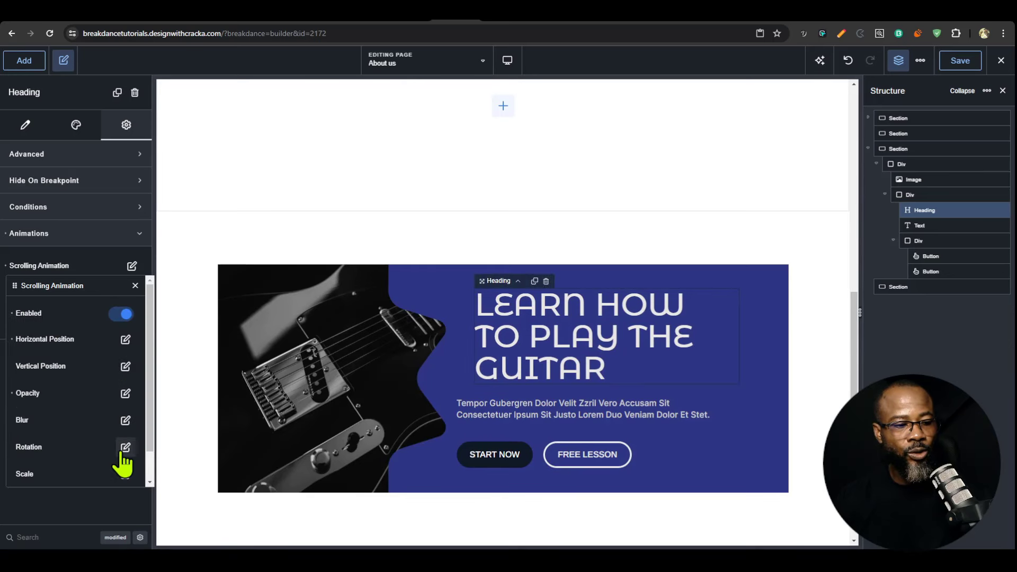
- Set the heading's scroll Blur to 10 at Start and 0 at End
scroll(125, 445, "down", 1)
left_click(126, 387)
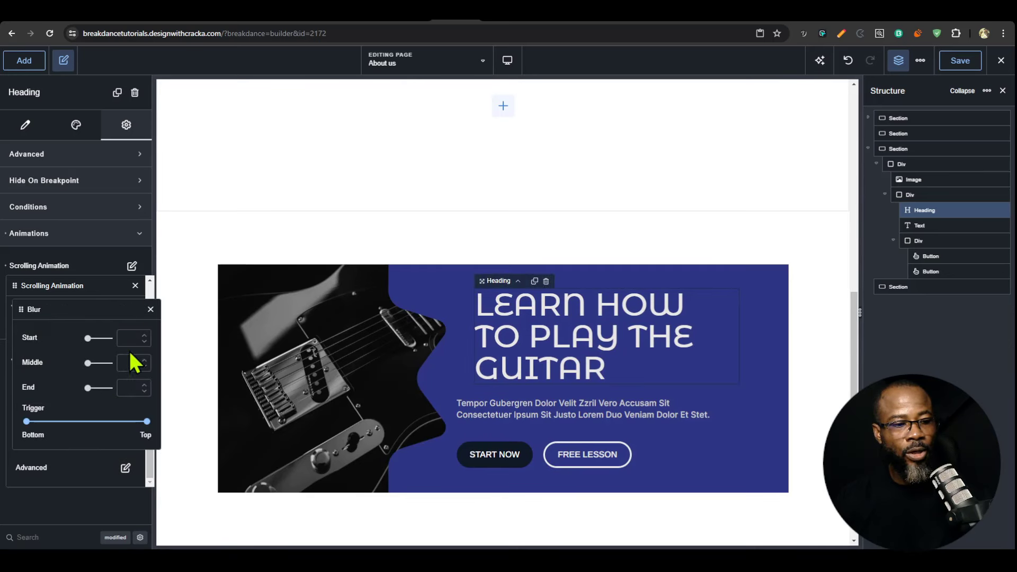
type("10")
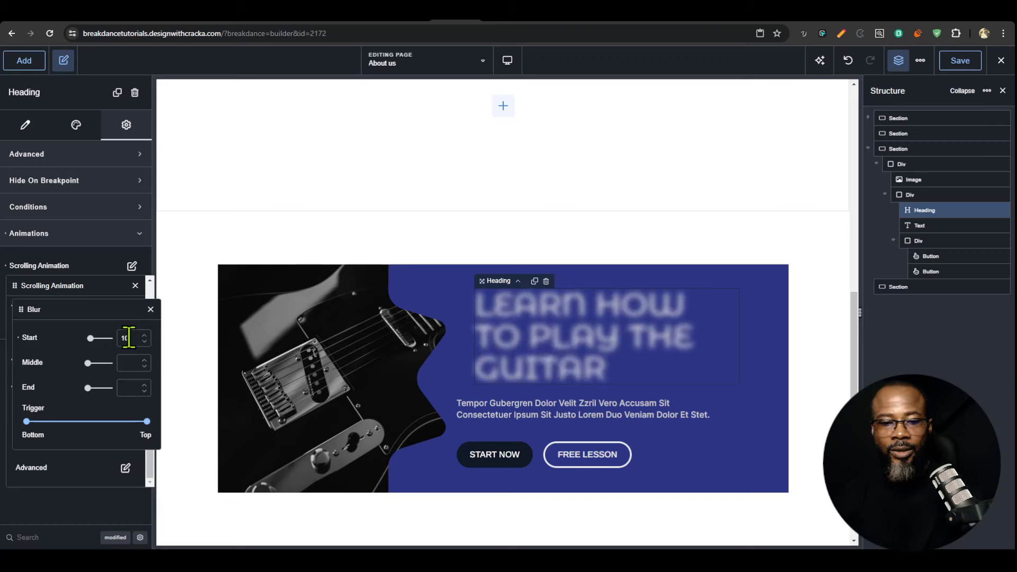
scroll(576, 352, "up", 4)
scroll(579, 352, "down", 1)
left_click(129, 386)
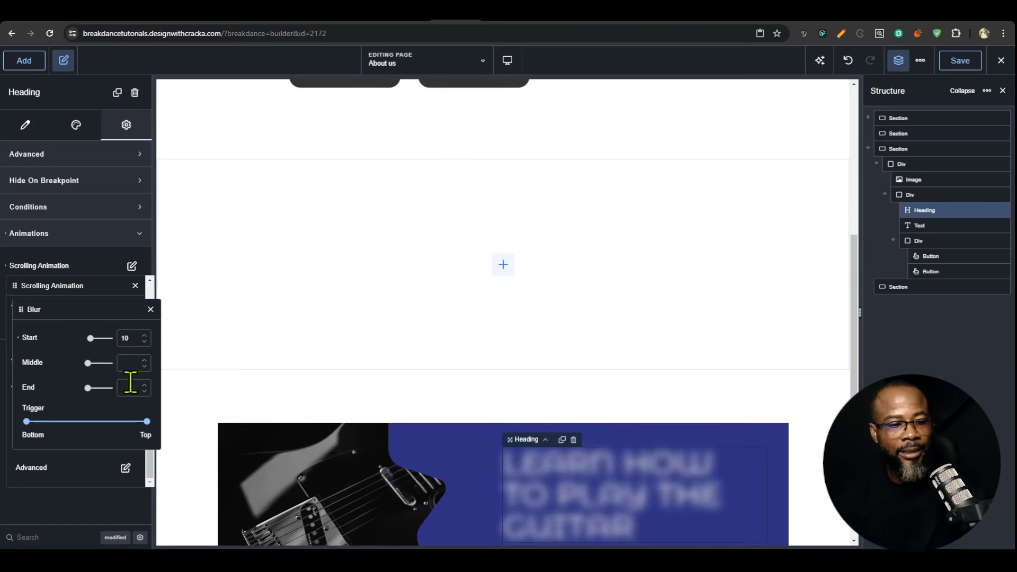
type("0")
scroll(624, 369, "down", 4)
scroll(627, 375, "down", 1)
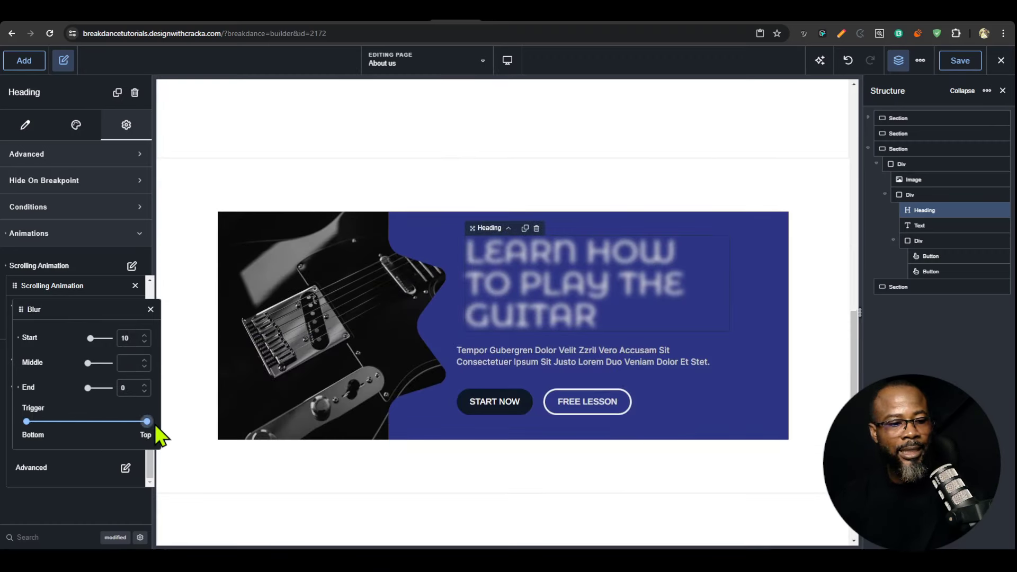
- Limit the heading's Blur trigger range to 0–48 and preview the blur effect on the page
left_click_drag(147, 421, 85, 424)
scroll(570, 389, "up", 4)
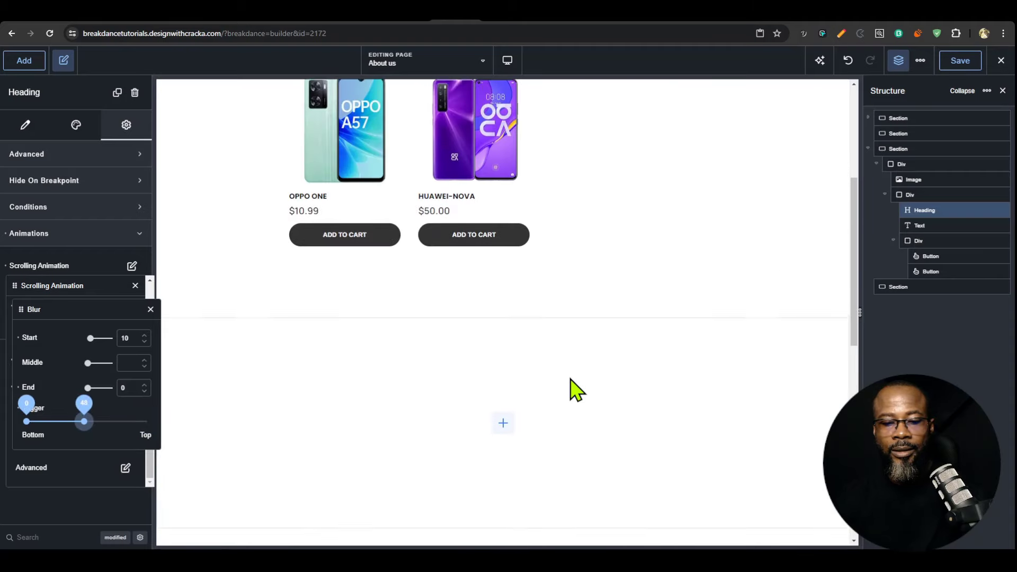
scroll(570, 390, "down", 4)
scroll(574, 408, "up", 4)
scroll(575, 408, "down", 4)
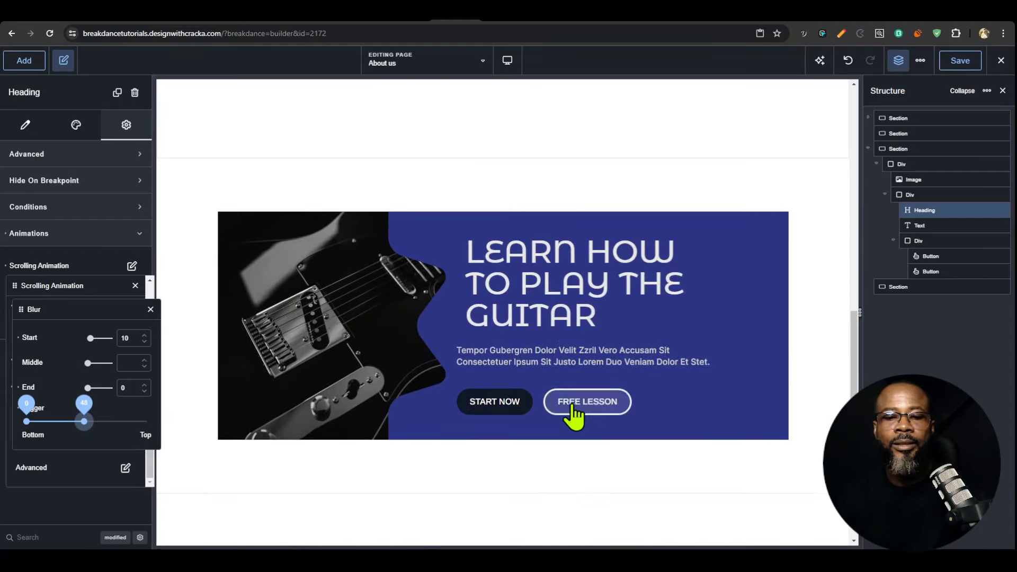
scroll(574, 408, "up", 1)
left_click(132, 266)
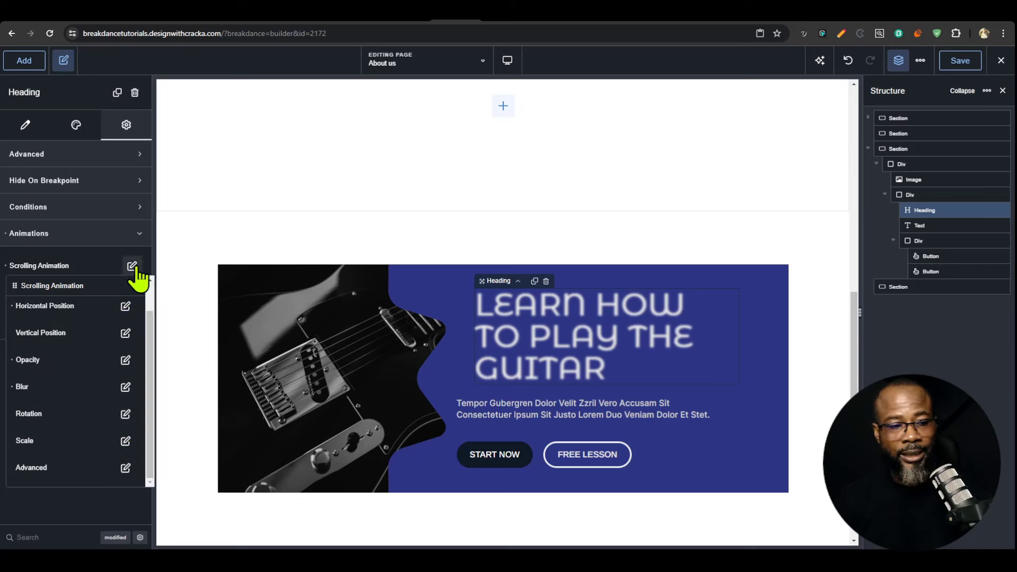
- Set the heading's scroll Rotation to 15 at Start and preview the rotation
left_click(125, 413)
left_click(129, 337)
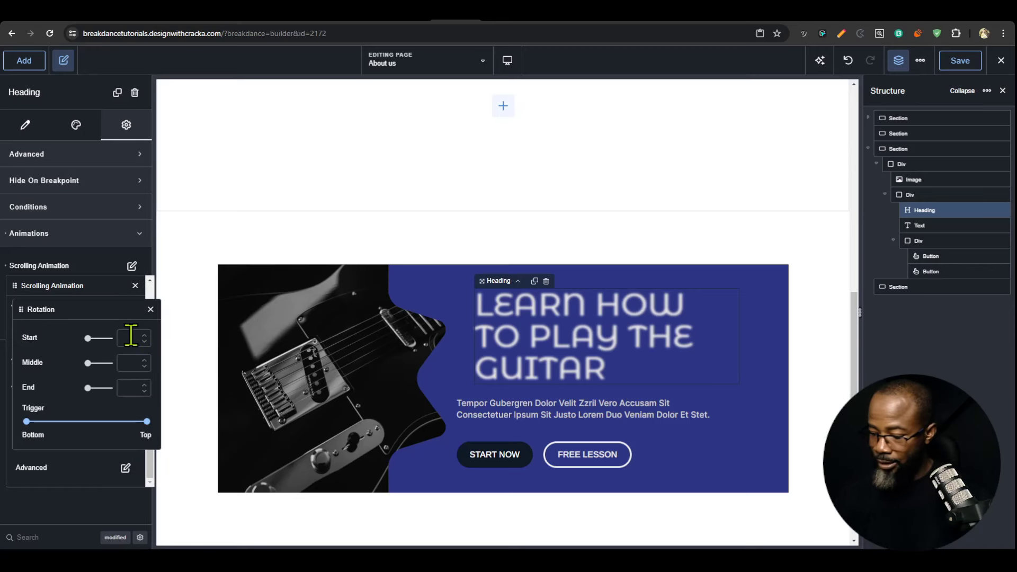
type("15")
scroll(749, 295, "up", 3)
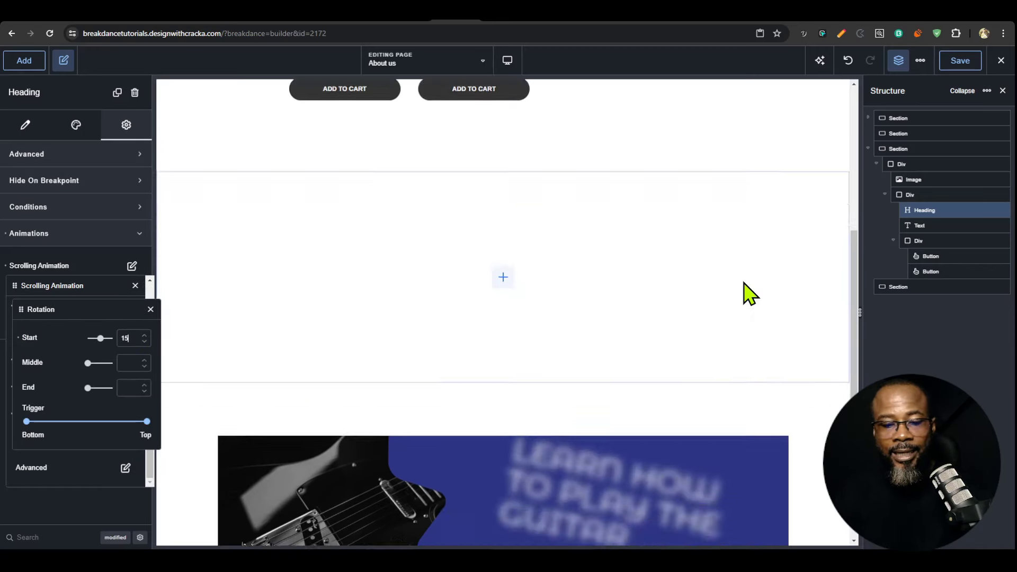
scroll(743, 291, "down", 3)
scroll(742, 297, "down", 1)
- Enable Scrolling Animation on the outer Div that holds the guitar banner
left_click(902, 165)
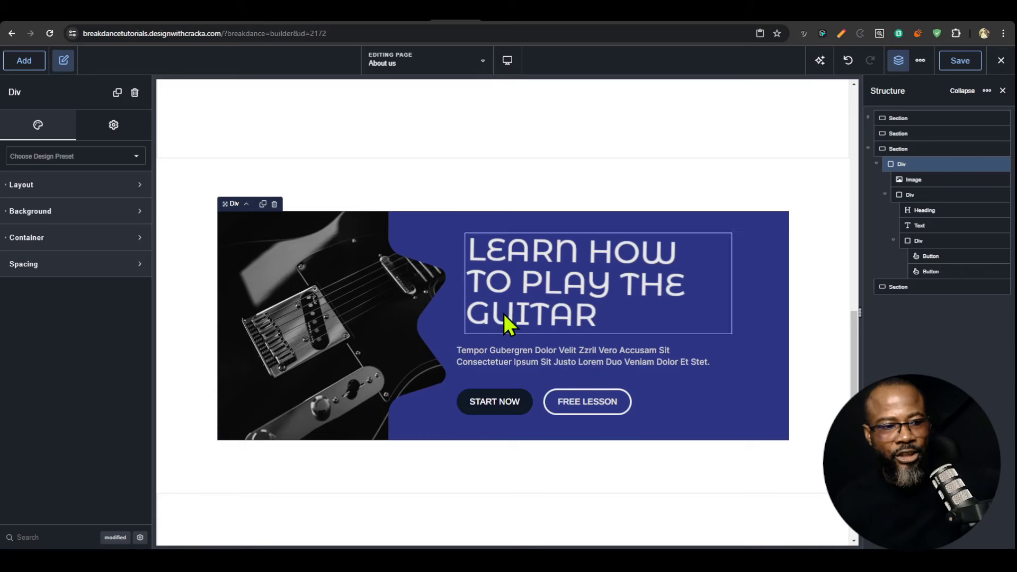
left_click(124, 129)
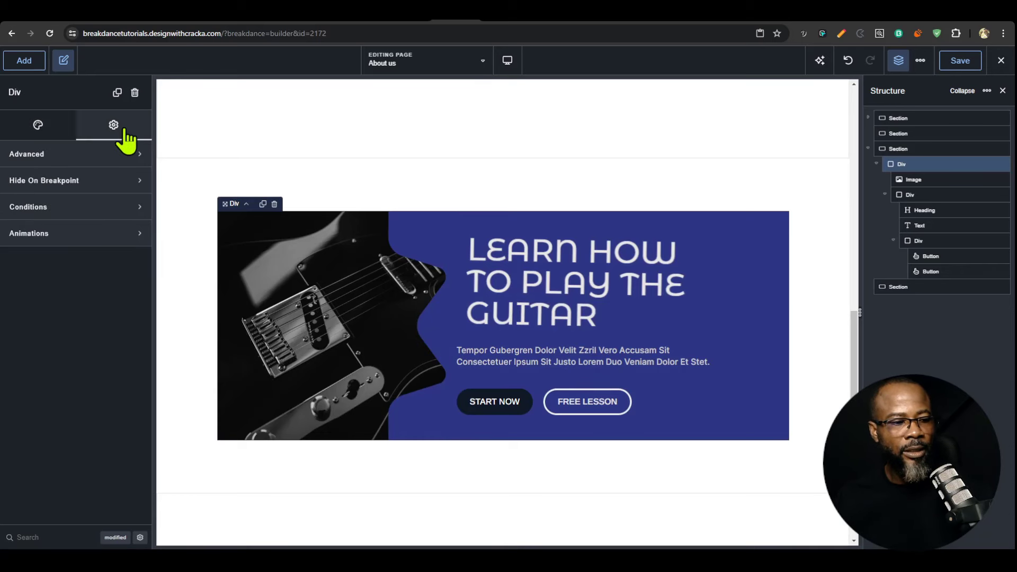
left_click(105, 236)
left_click(131, 266)
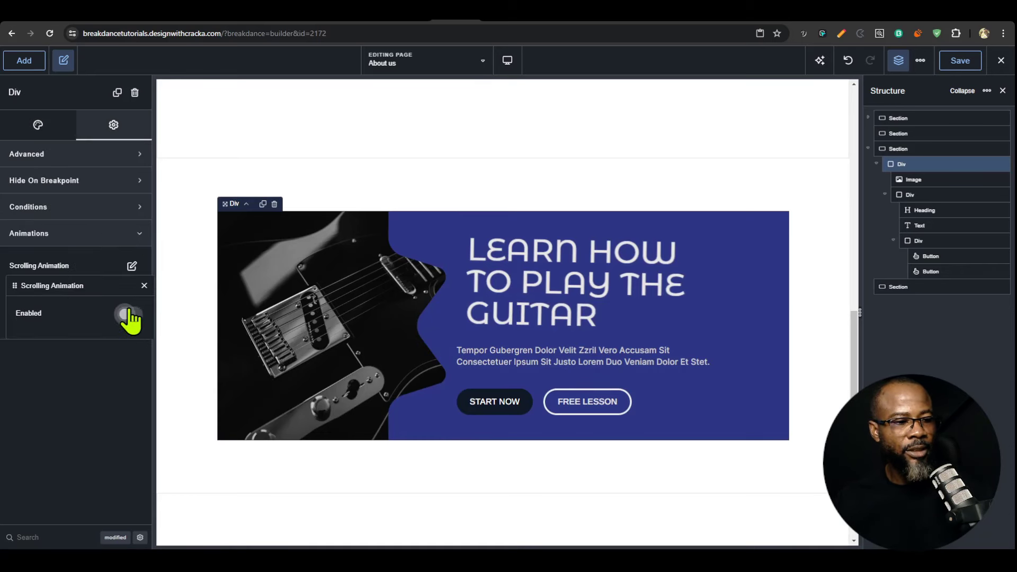
left_click(127, 315)
scroll(125, 443, "down", 1)
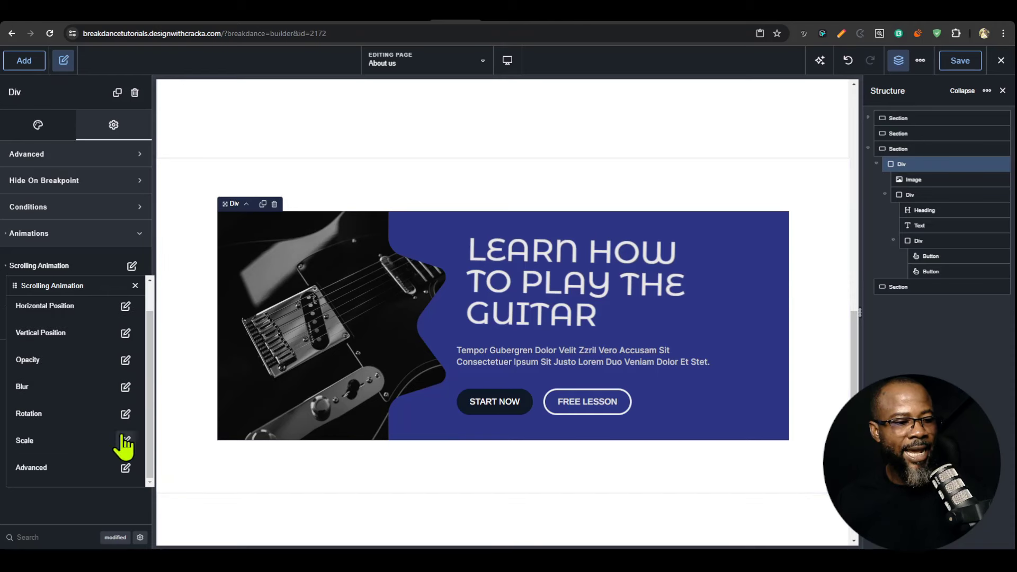
- Set the banner Div's scroll Scale to 1.5 at Start and 1 at End, with a trigger range of 0–54
left_click(126, 445)
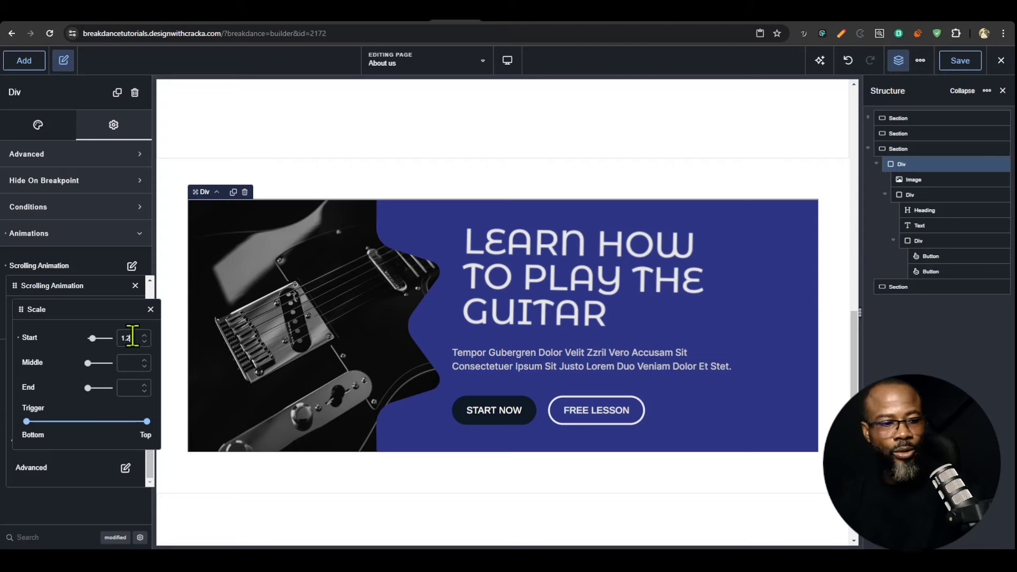
type(".5")
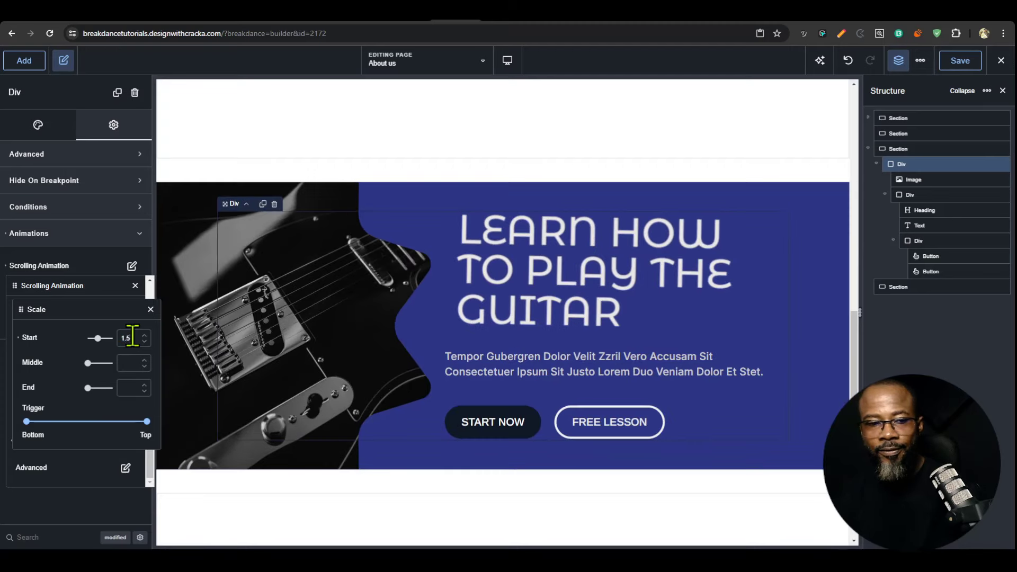
type("1")
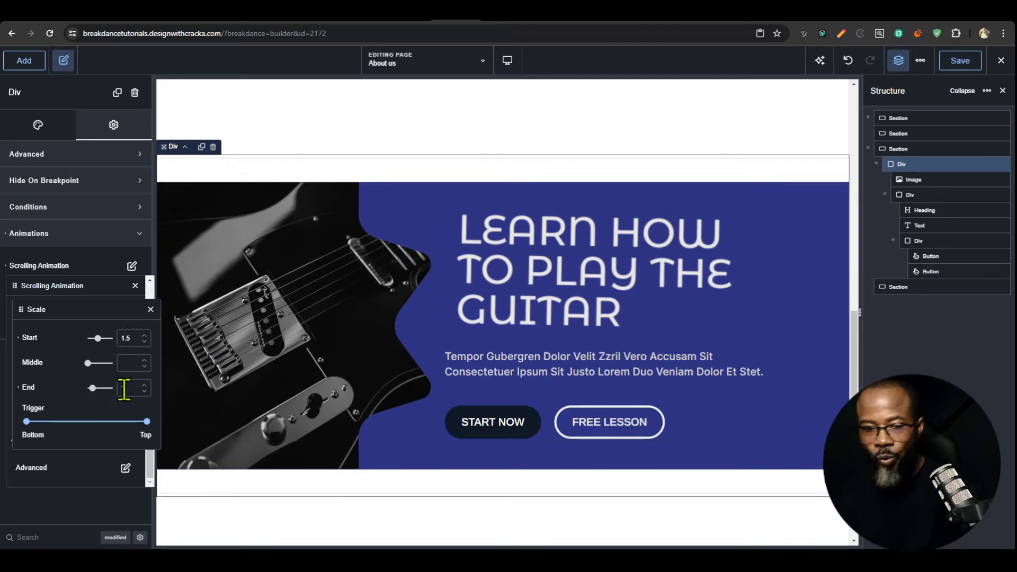
left_click_drag(107, 421, 91, 422)
- Preview how the banner's scale animation combines with the heading's effects while the page scrolls
scroll(422, 374, "up", 6)
scroll(535, 299, "down", 8)
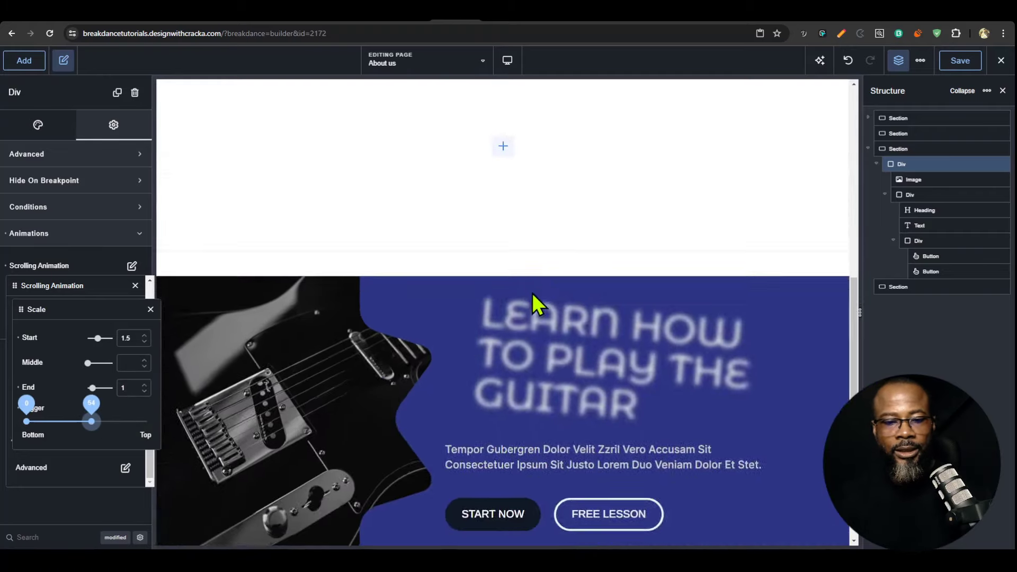
scroll(532, 311, "up", 10)
scroll(529, 309, "down", 8)
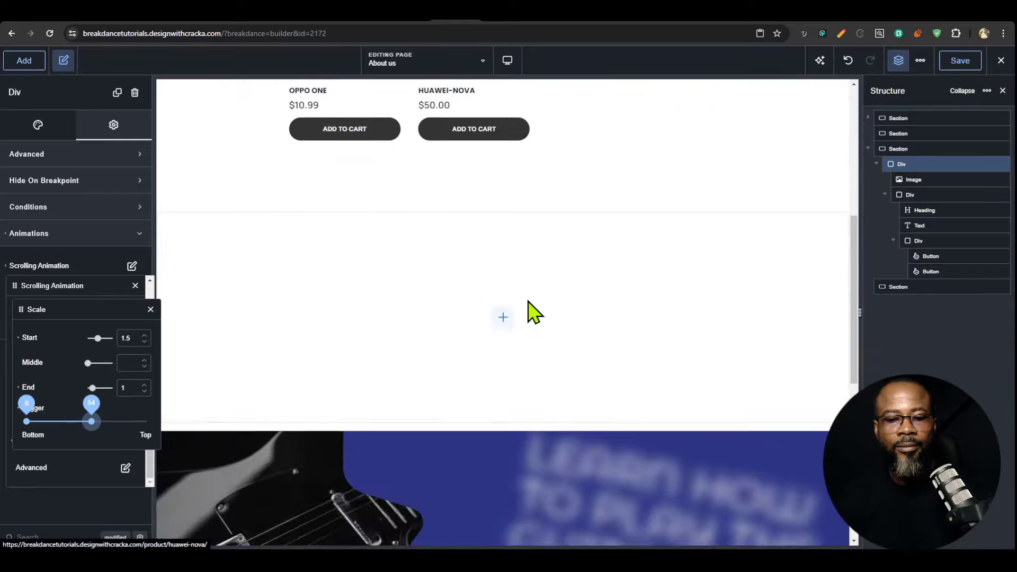
scroll(528, 308, "up", 5)
scroll(526, 305, "up", 1)
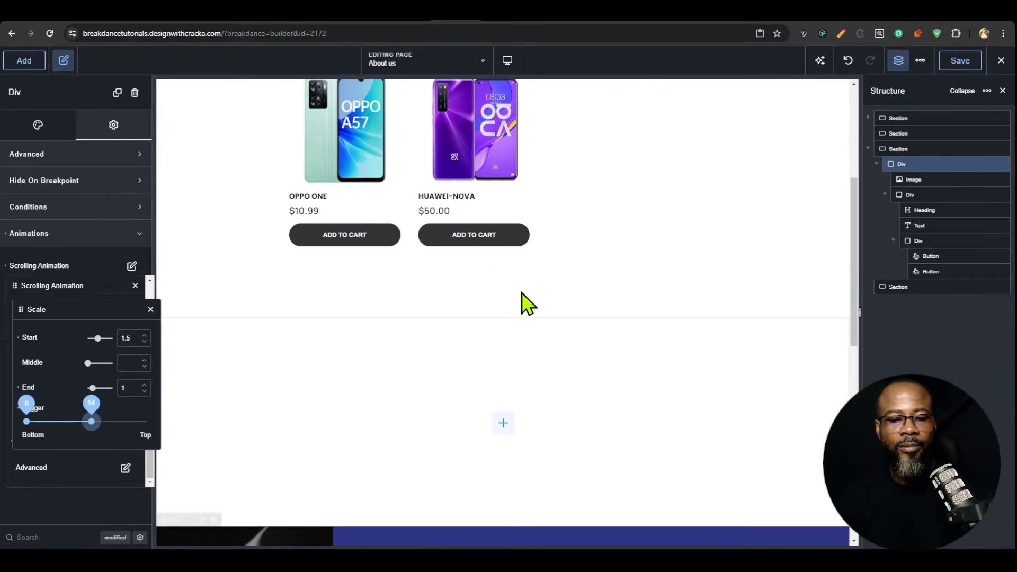
scroll(526, 304, "down", 8)
scroll(526, 305, "up", 5)
scroll(528, 306, "down", 3)
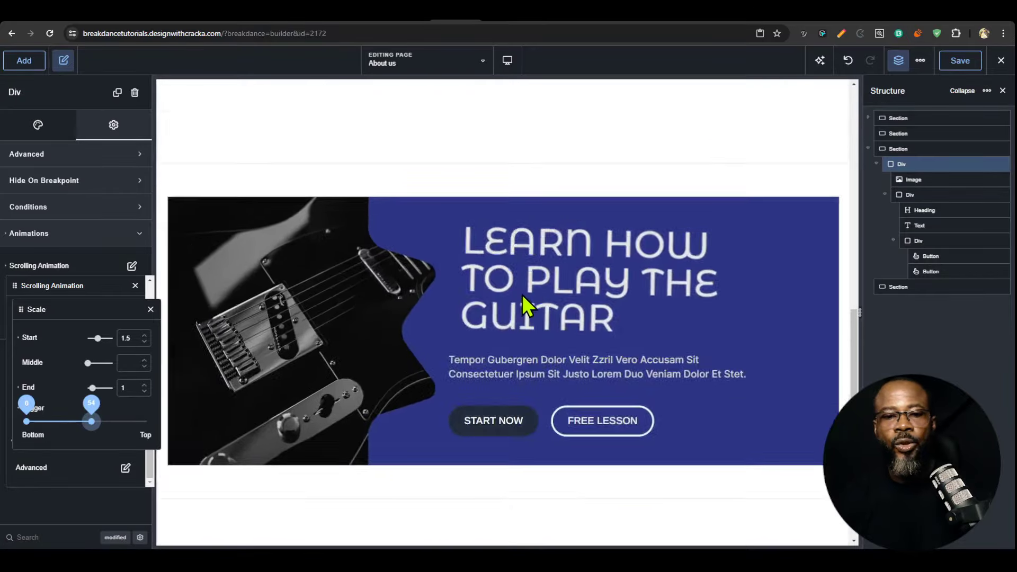
scroll(528, 306, "up", 4)
scroll(529, 306, "down", 5)
scroll(609, 270, "up", 2)
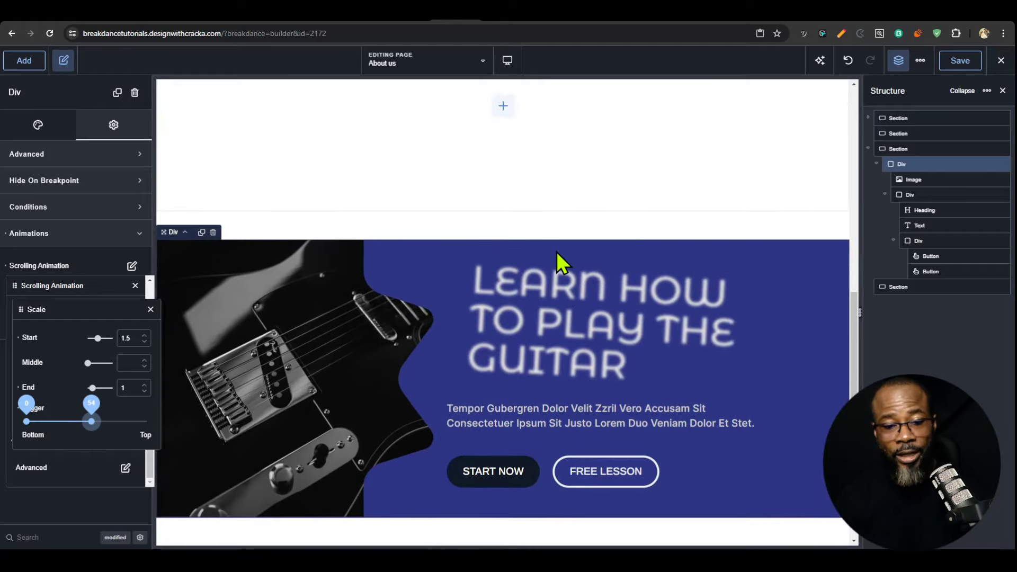
scroll(556, 252, "up", 5)
scroll(556, 252, "down", 7)
scroll(557, 253, "up", 2)
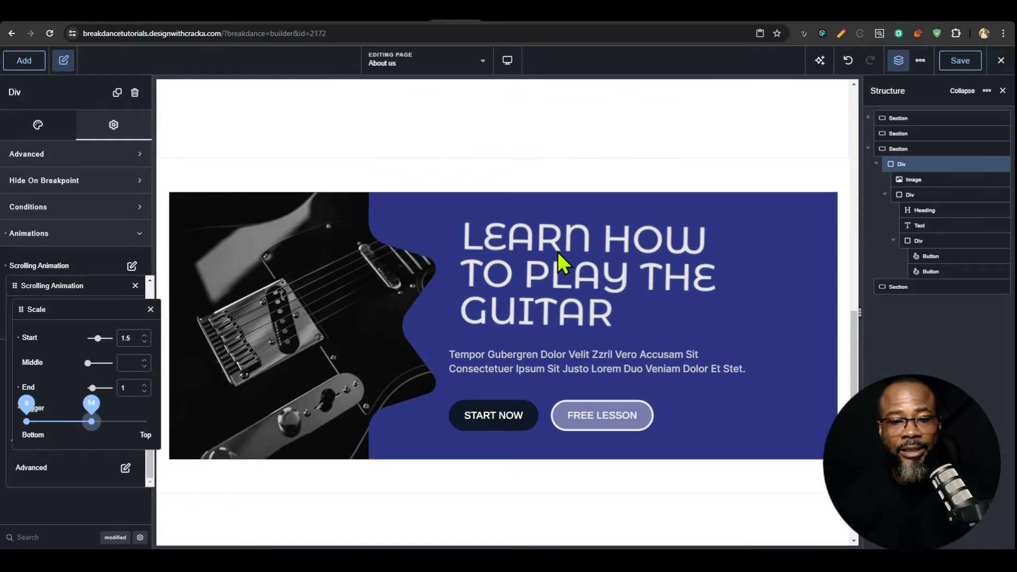
scroll(558, 252, "down", 3)
- Search the elements for "post" and add a Post Loop Builder to the empty section below the guitar banner
left_click(586, 442)
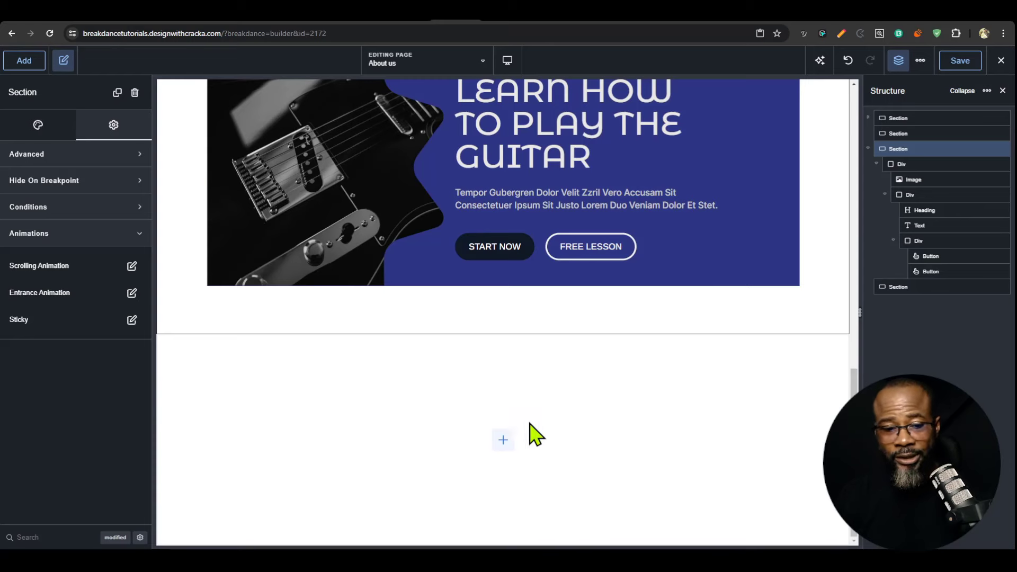
left_click(504, 440)
left_click(14, 62)
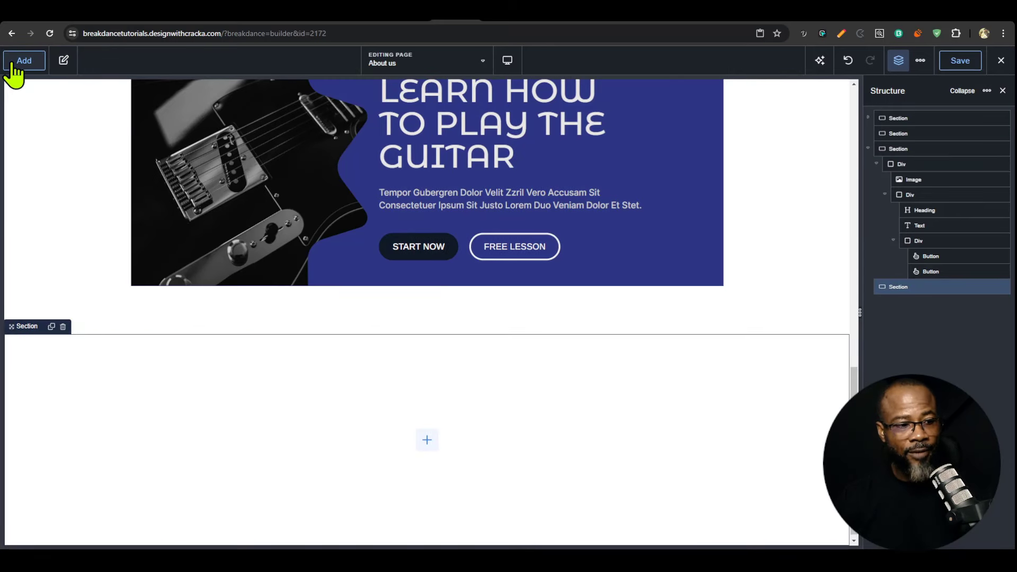
left_click(13, 65)
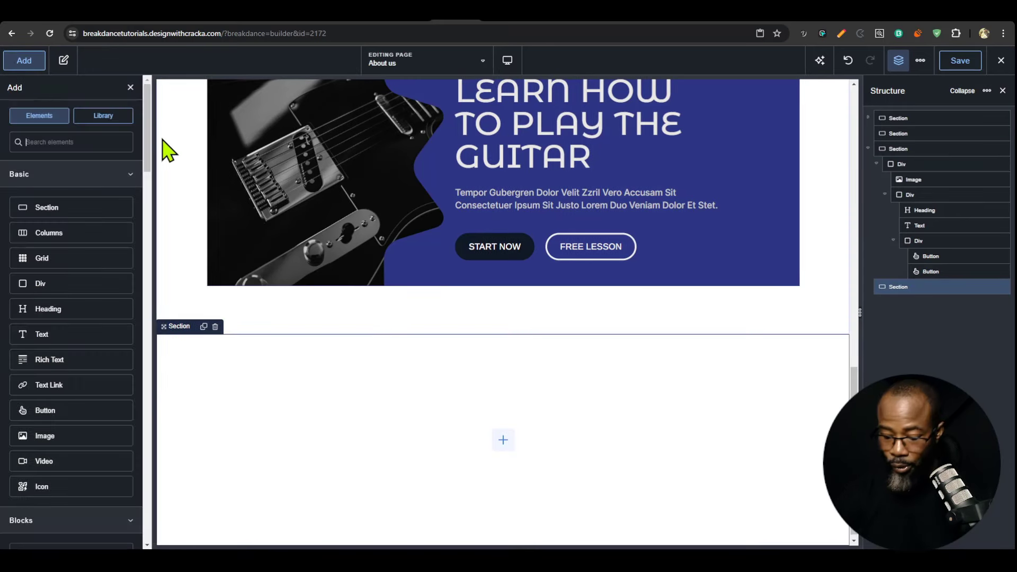
type("post")
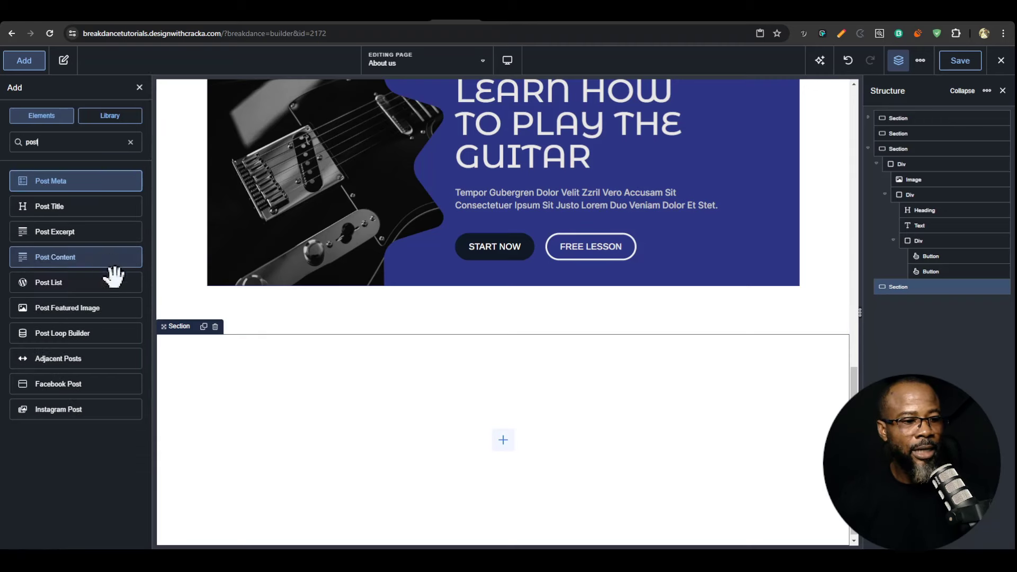
left_click(98, 332)
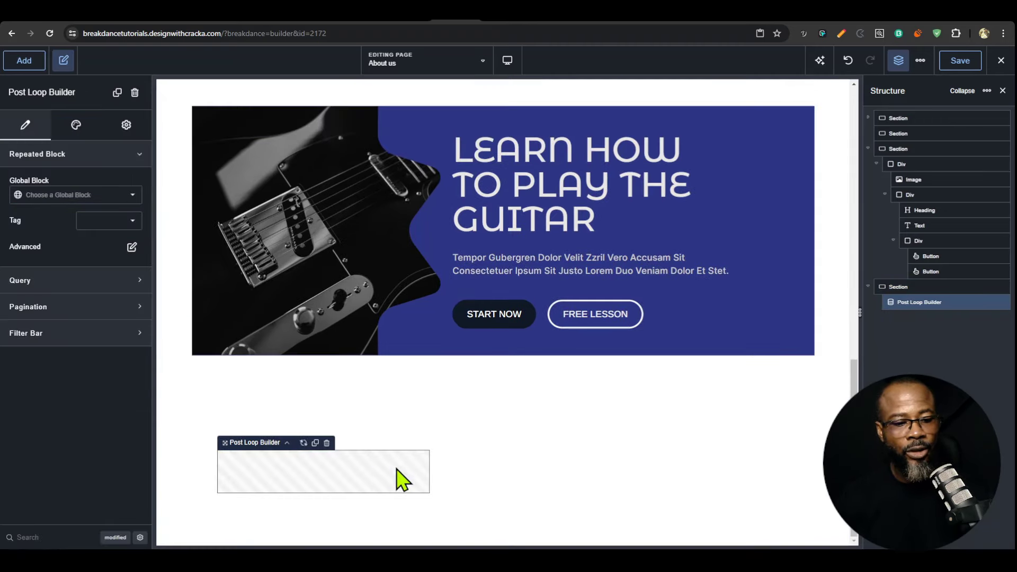
scroll(390, 341, "down", 4)
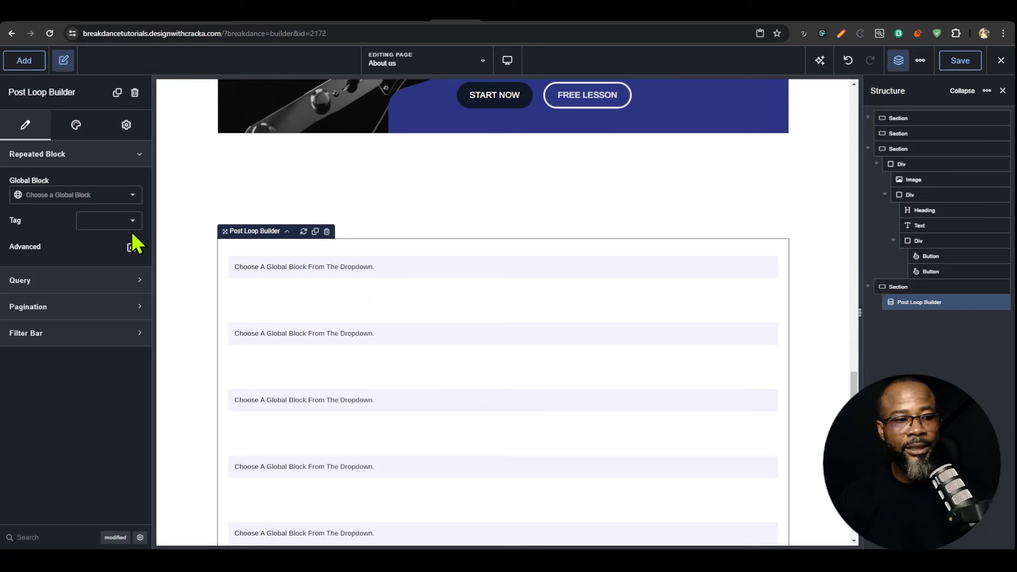
- Assign the Product Loop global block to the Post Loop Builder and look over the resulting list
left_click(130, 196)
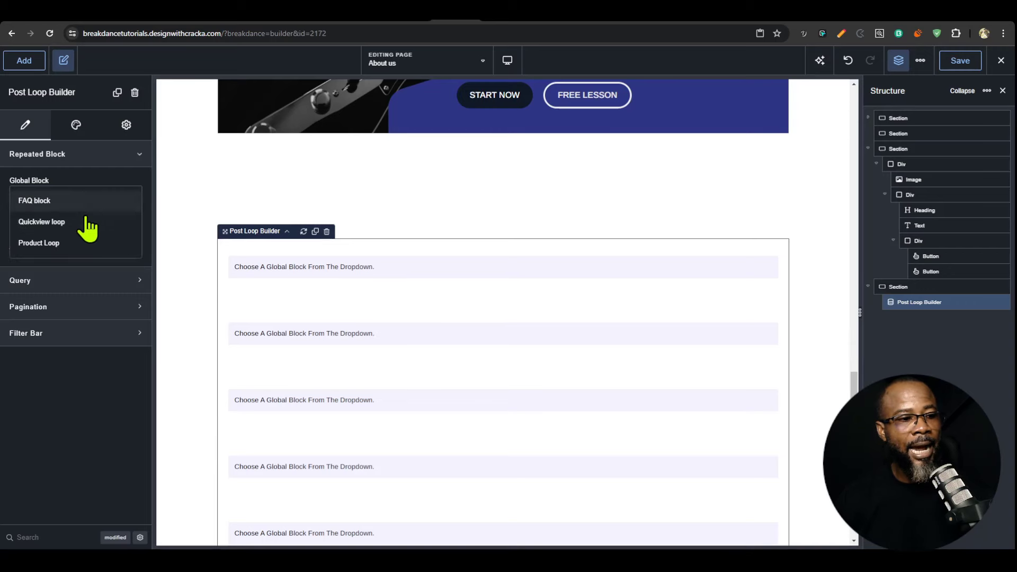
left_click(80, 243)
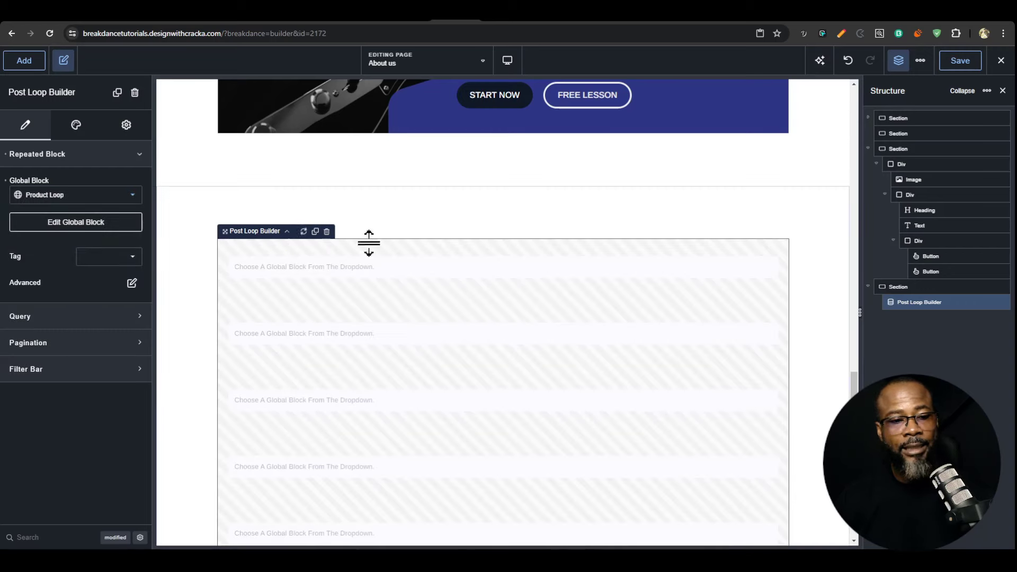
scroll(583, 371, "down", 3)
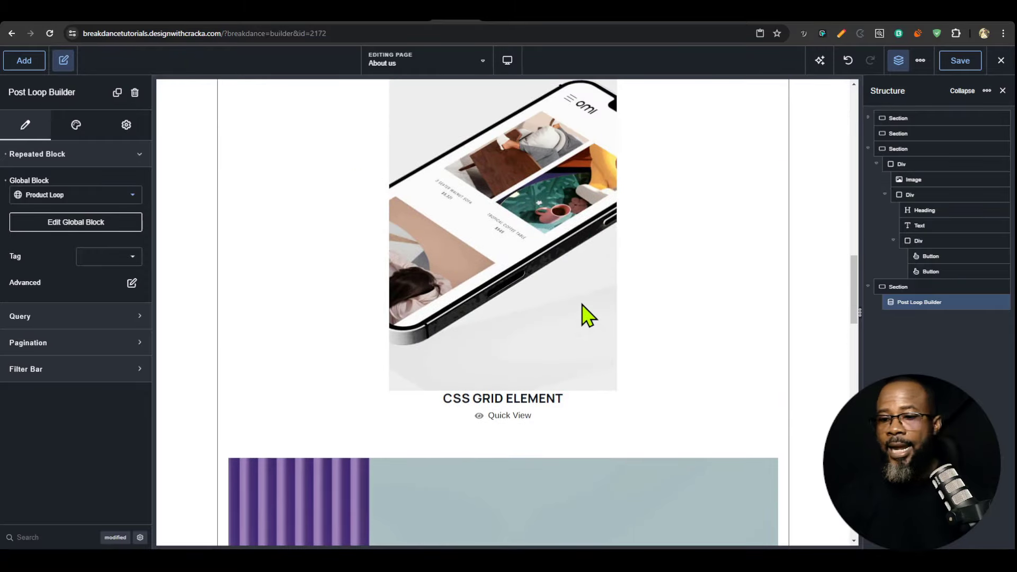
scroll(487, 358, "down", 5)
scroll(490, 377, "up", 10)
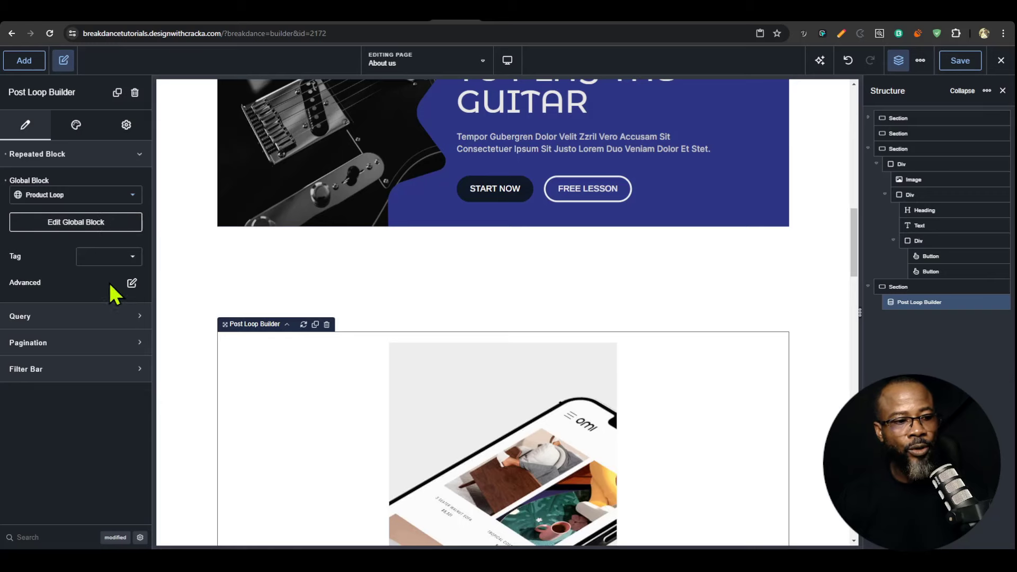
- Apply a custom query to the Post Loop Builder that includes only the Products post type
left_click(110, 316)
left_click(47, 366)
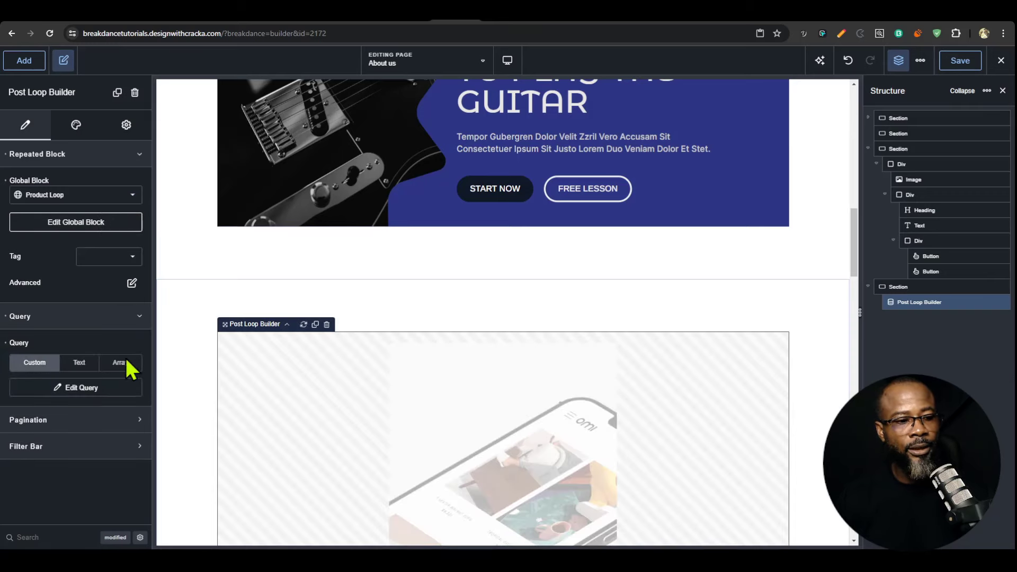
left_click(69, 389)
left_click(535, 193)
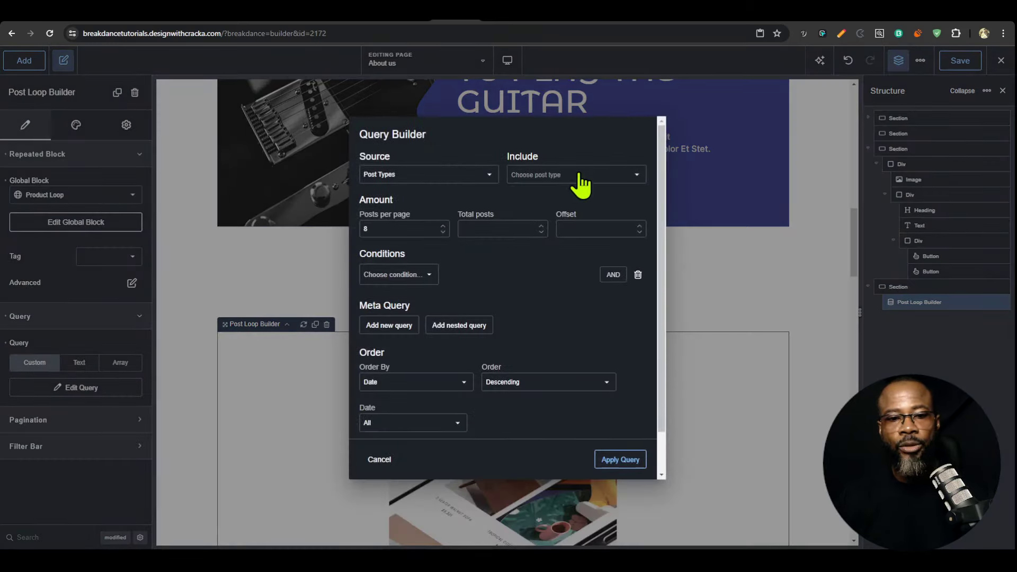
left_click(577, 177)
left_click(559, 293)
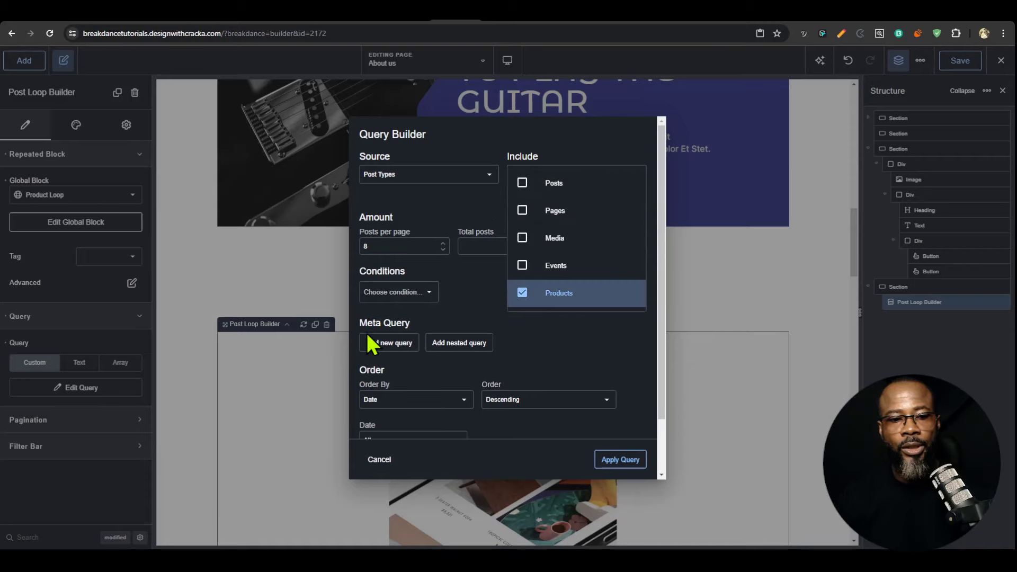
left_click(620, 459)
scroll(670, 254, "down", 5)
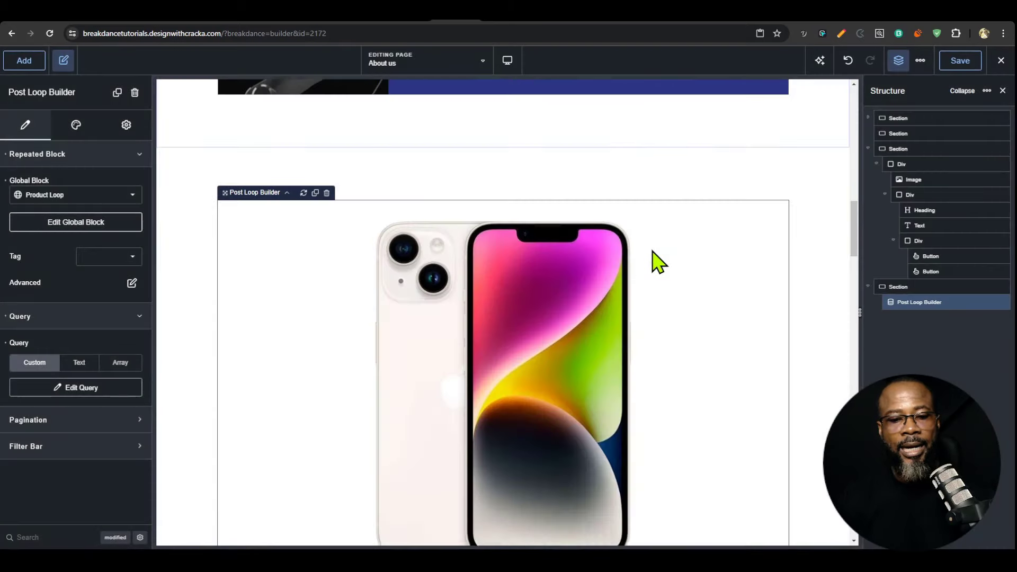
scroll(654, 277, "up", 5)
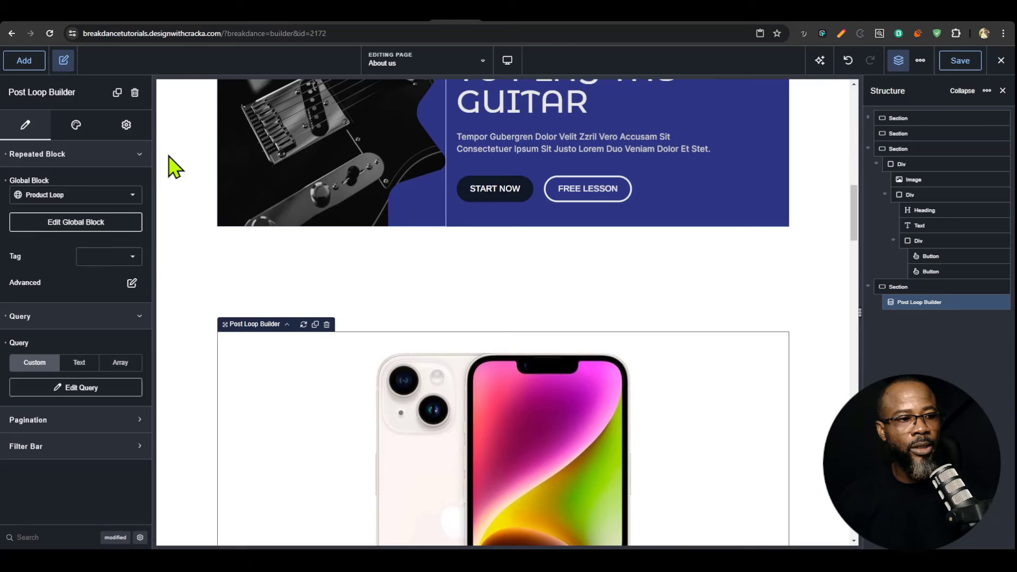
- Set the product list's layout to Grid with 3 items per row
left_click(75, 125)
left_click(63, 185)
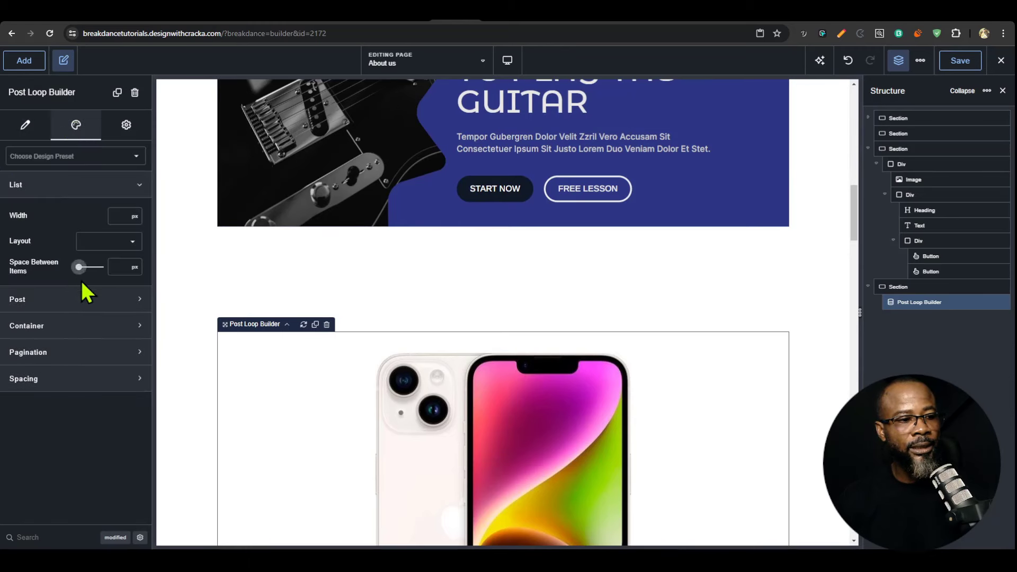
left_click(128, 242)
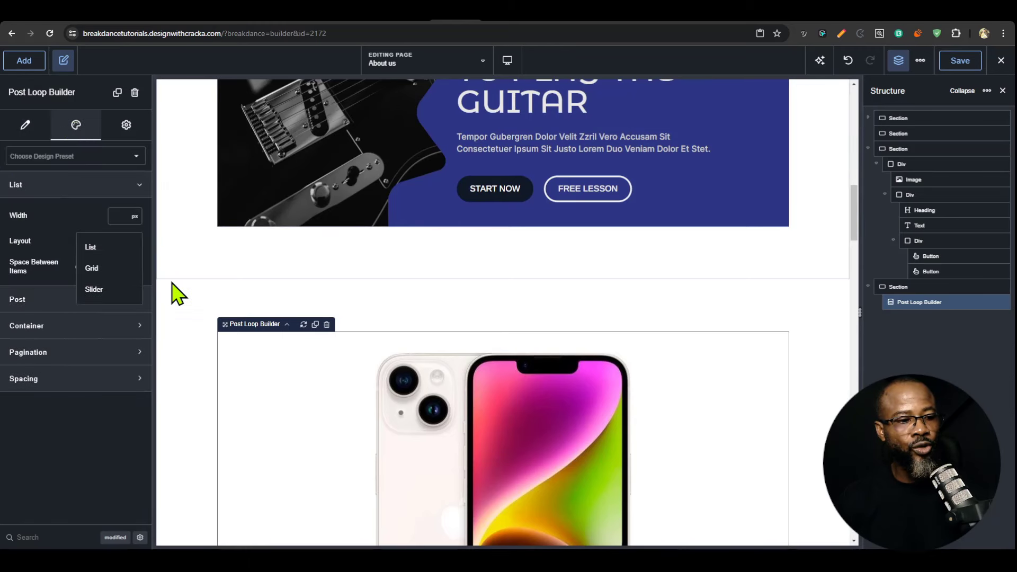
left_click(117, 268)
scroll(558, 345, "down", 1)
scroll(558, 344, "down", 4)
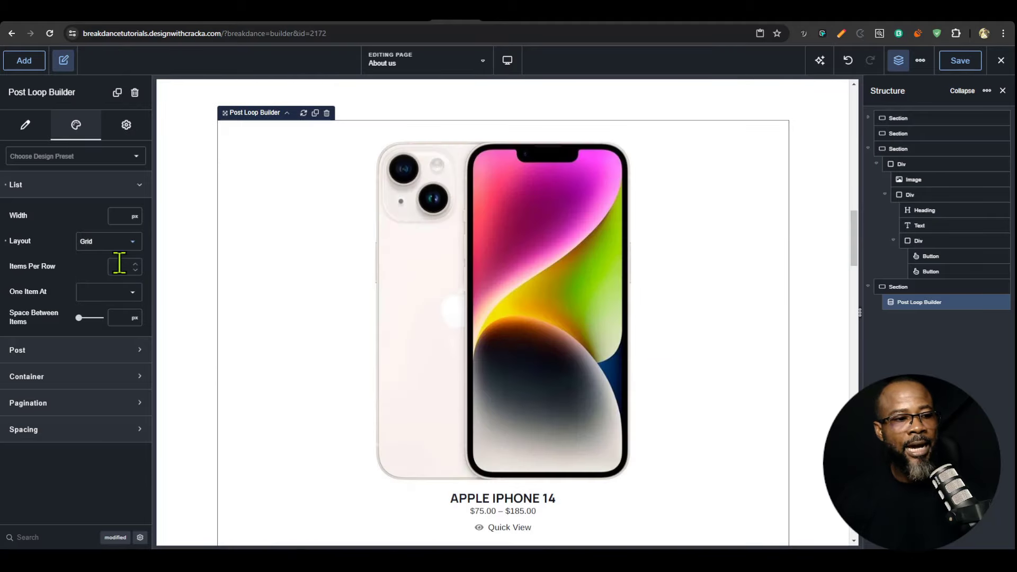
left_click(119, 267)
type("3")
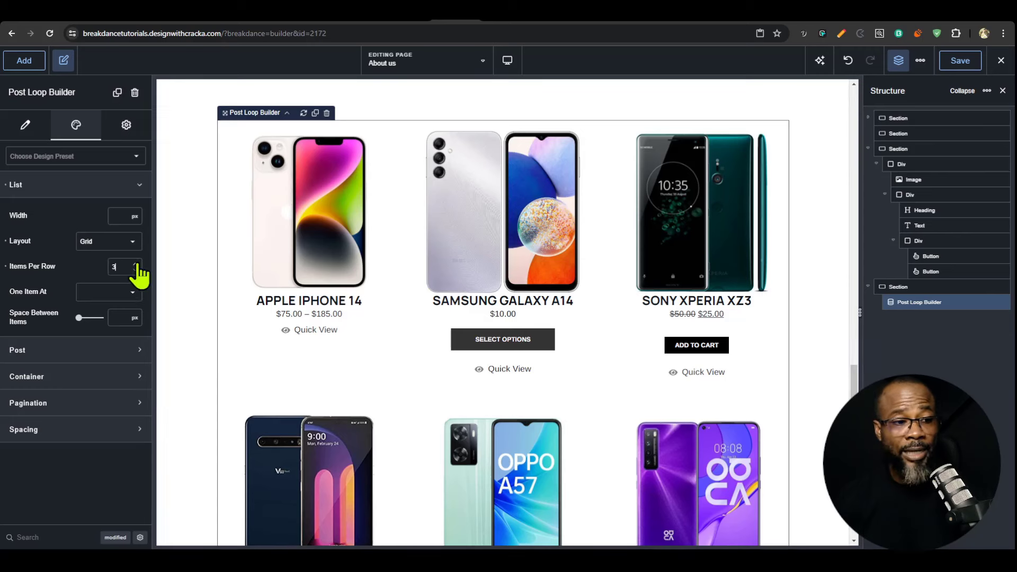
- Switch the product list's layout to Slider, try advancing a slide, and set the slider effect to Slide
left_click(130, 243)
left_click(94, 289)
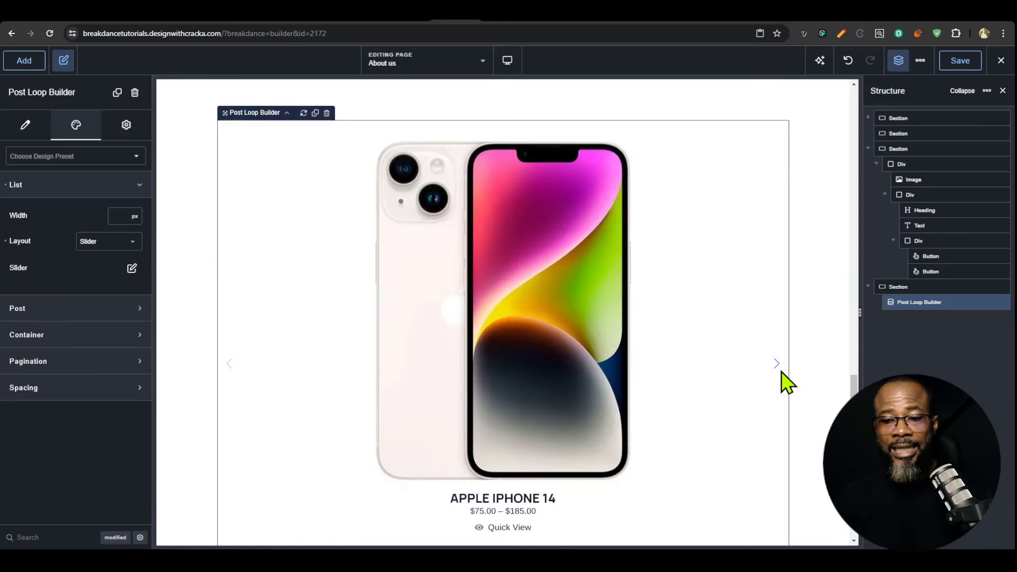
left_click(776, 365)
left_click(132, 268)
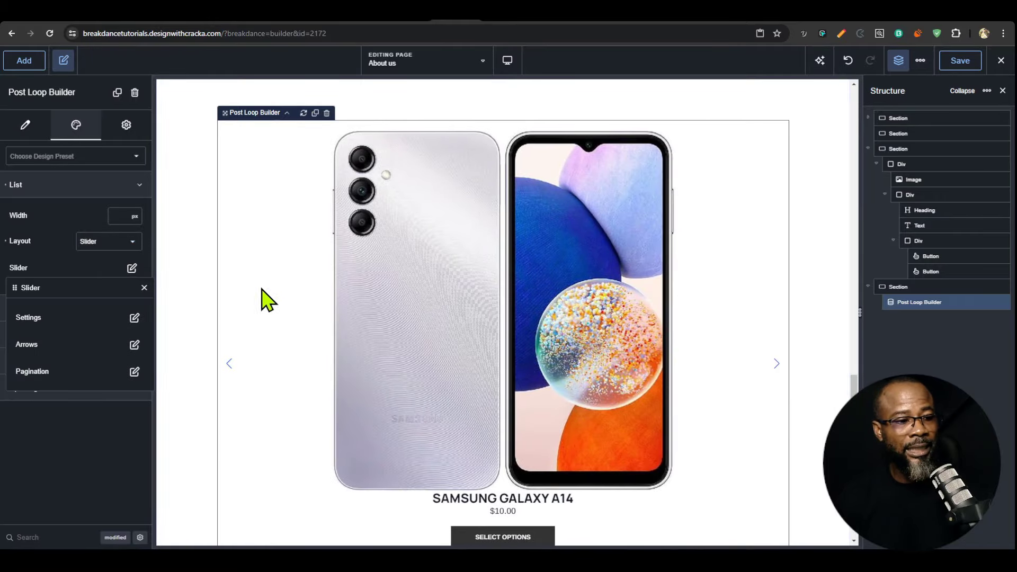
left_click(135, 319)
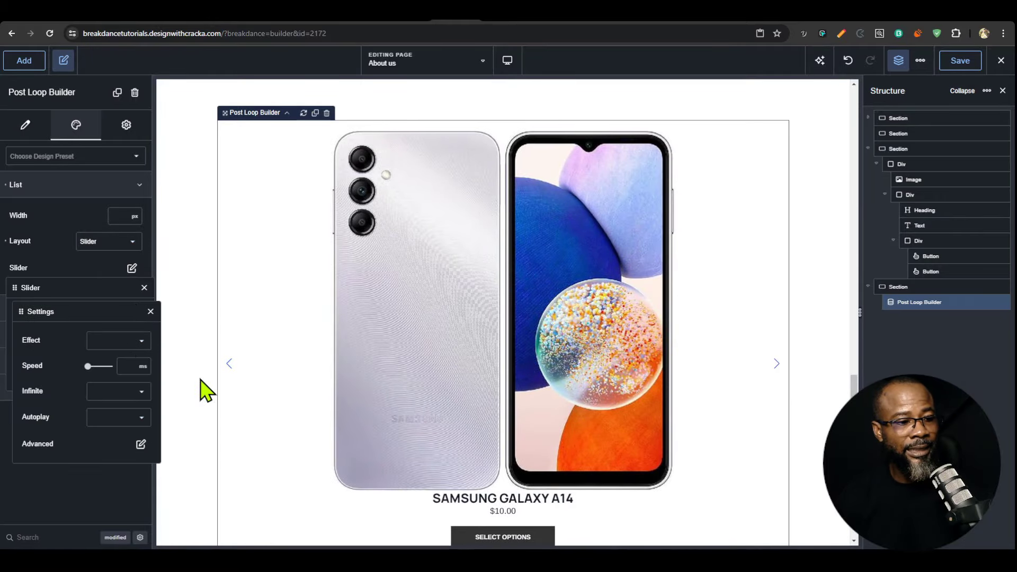
left_click(147, 349)
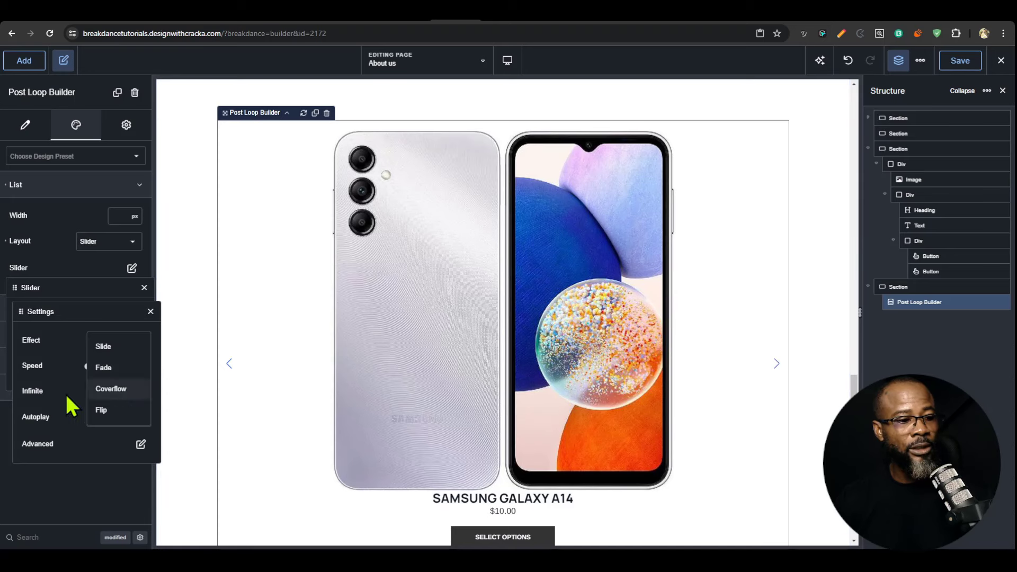
left_click(148, 351)
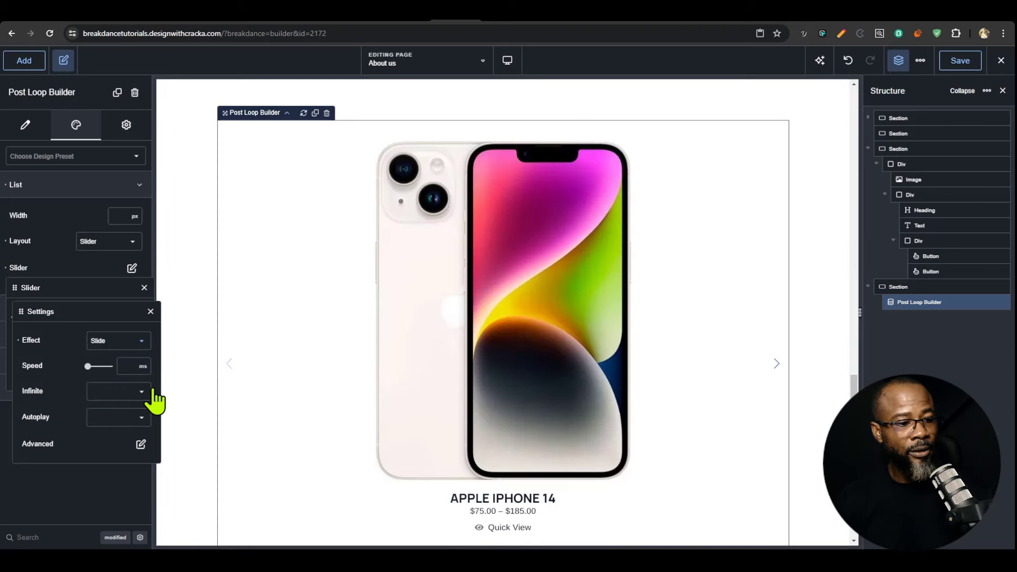
- Set the slider's Slides Per View to 2.5 and advance through the products to preview it
left_click(140, 445)
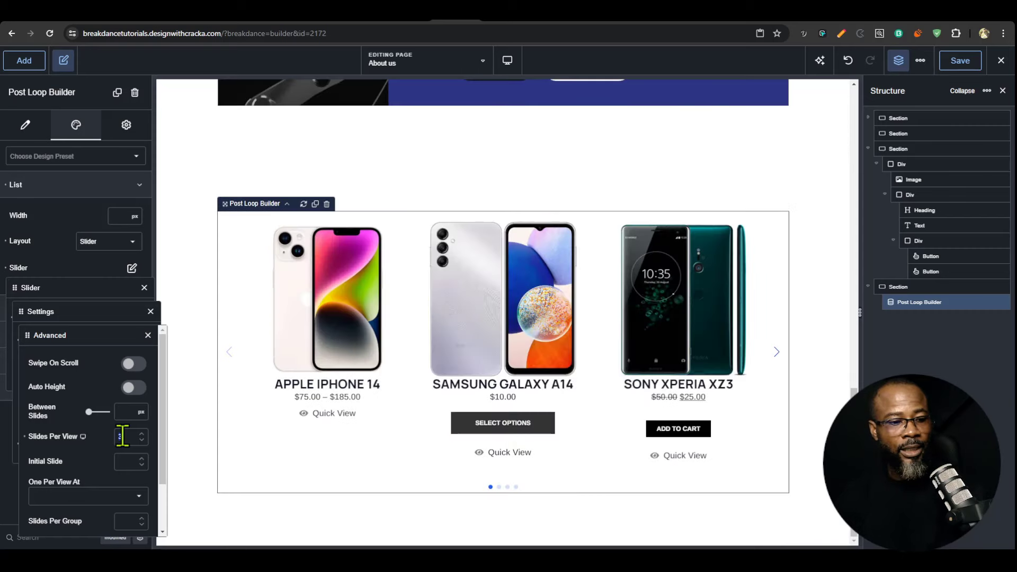
left_click(141, 441)
type(".5")
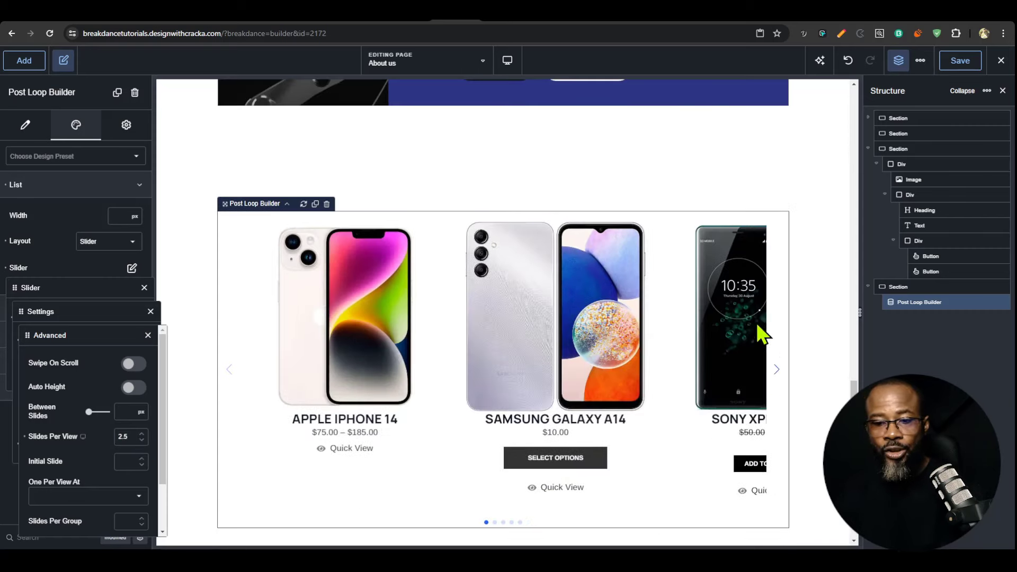
left_click(777, 371)
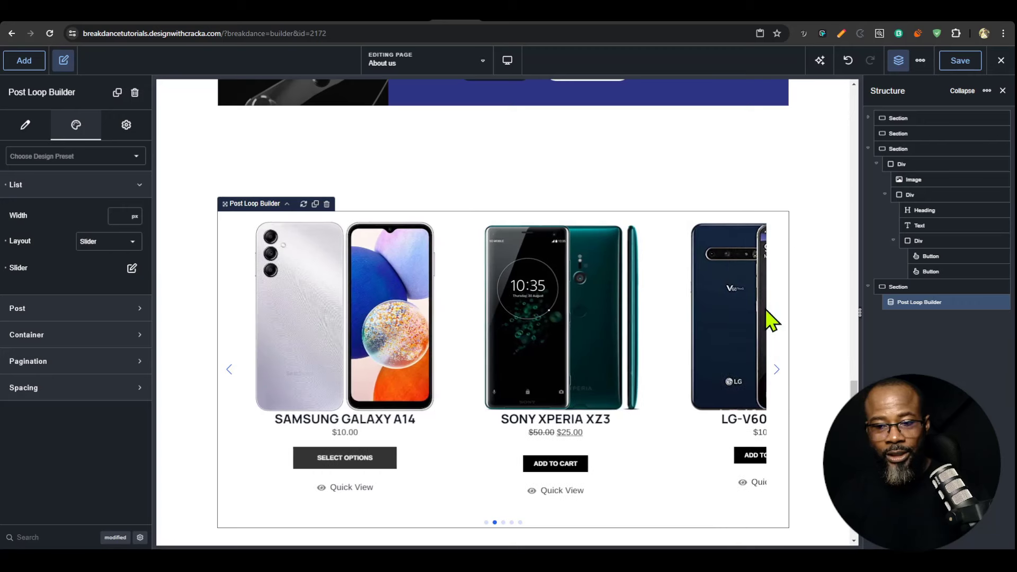
left_click(777, 371)
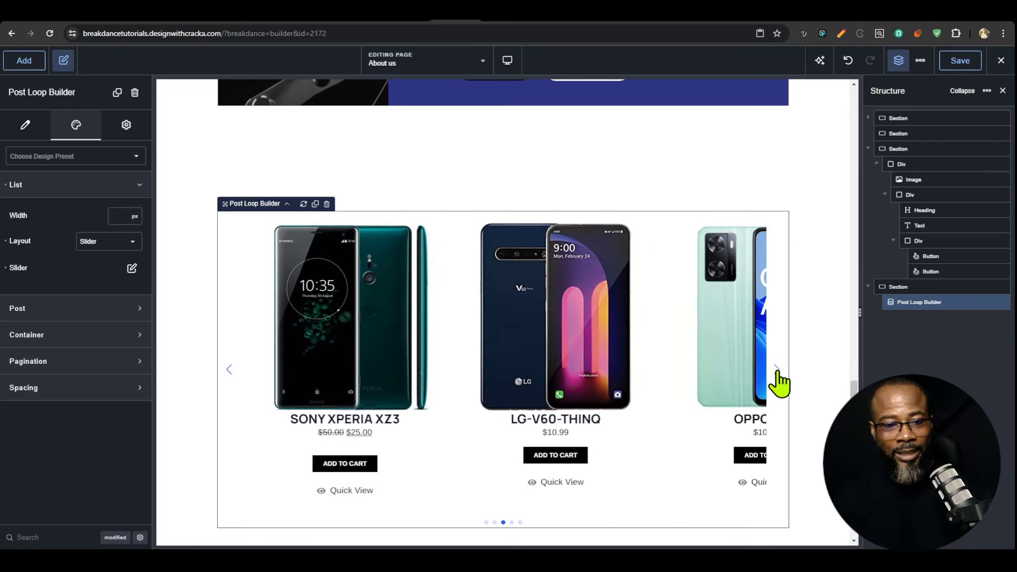
- Change the slider's Slides Per View to 3.5 and preview the next slide
left_click(132, 269)
left_click(135, 318)
left_click(139, 442)
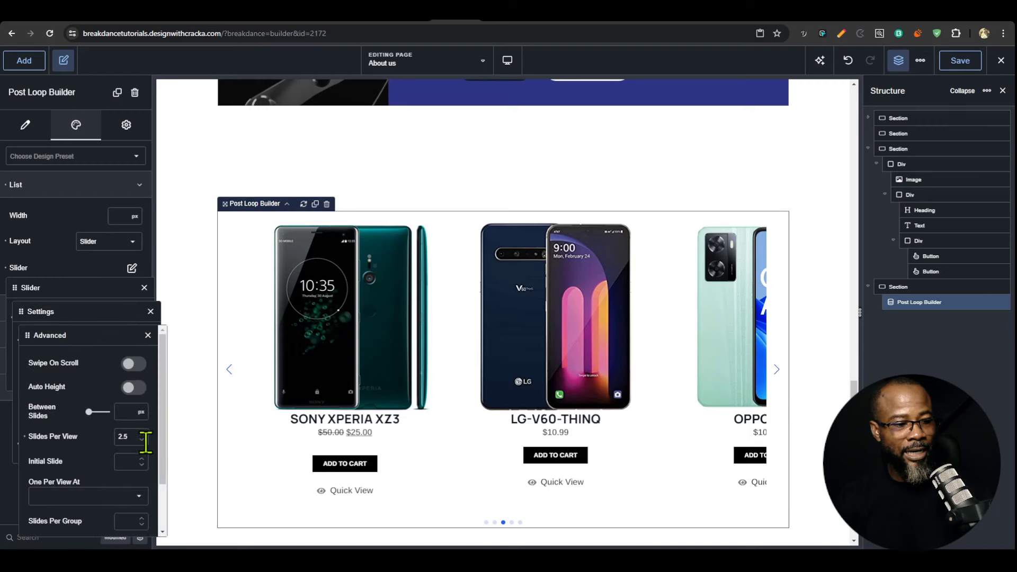
left_click(141, 433)
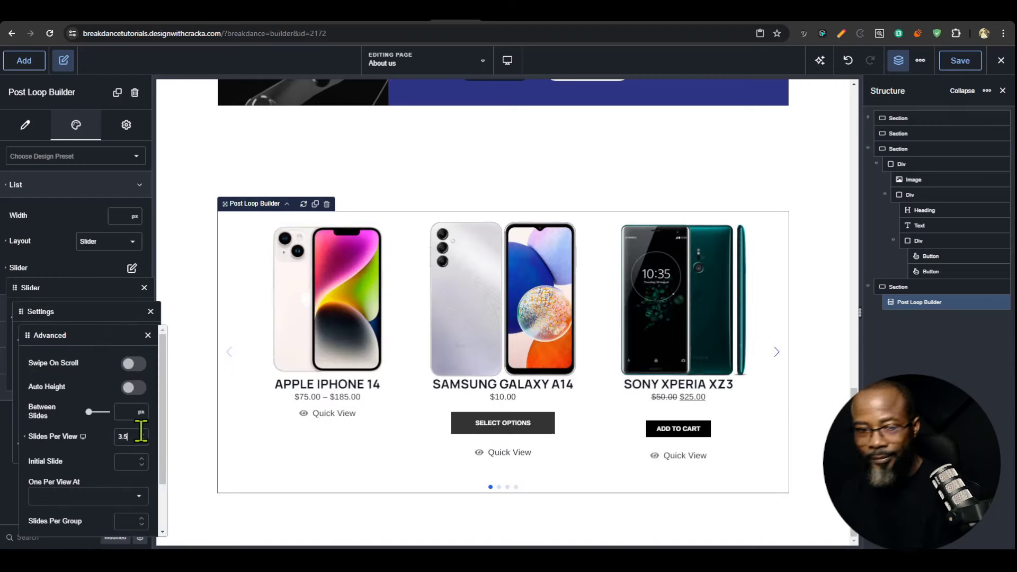
left_click(777, 360)
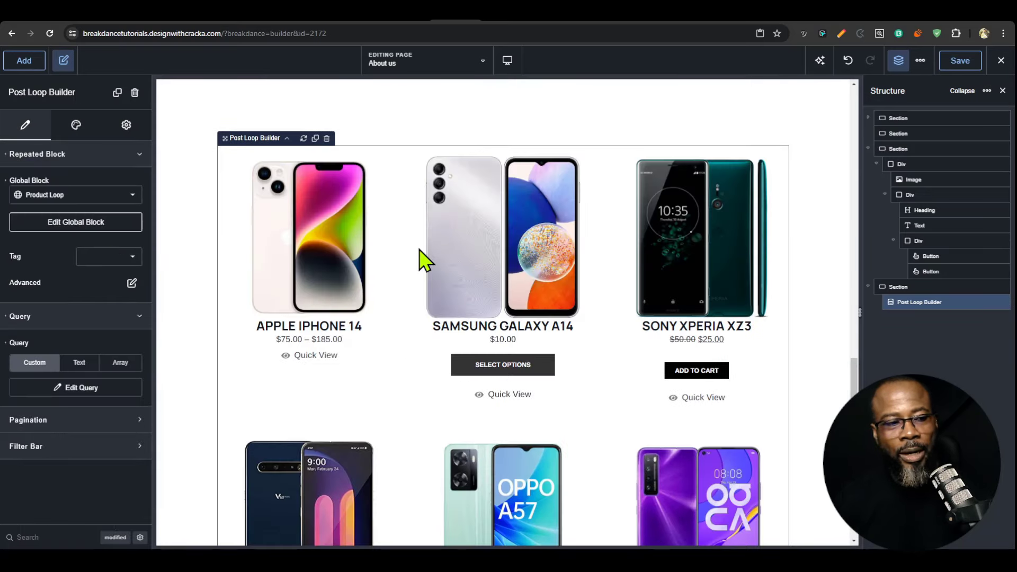
- Add a static item to the Post Loop Builder's repeated block and assign it the FAQ block global block
left_click(132, 284)
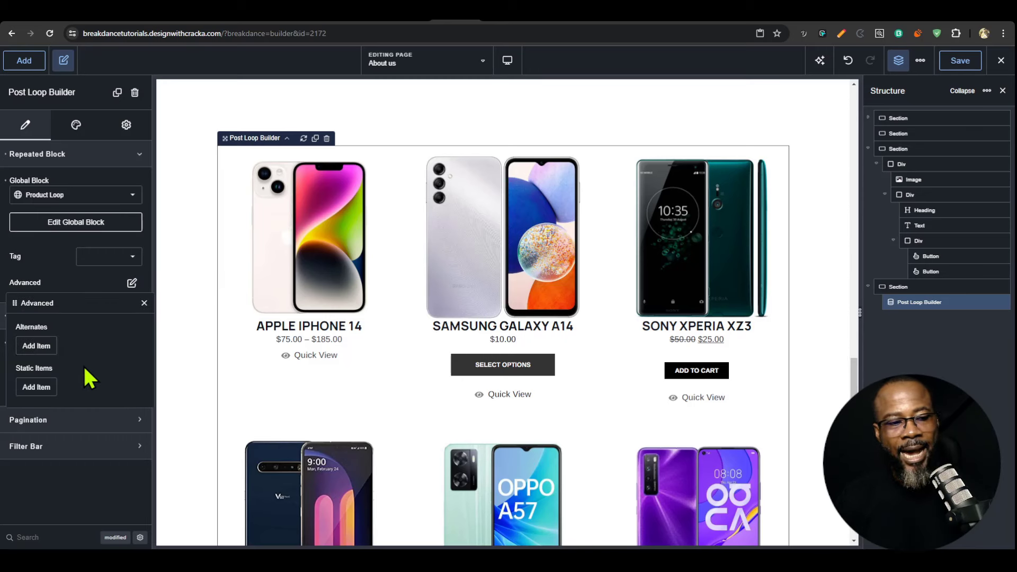
scroll(533, 254, "down", 2)
scroll(476, 307, "up", 1)
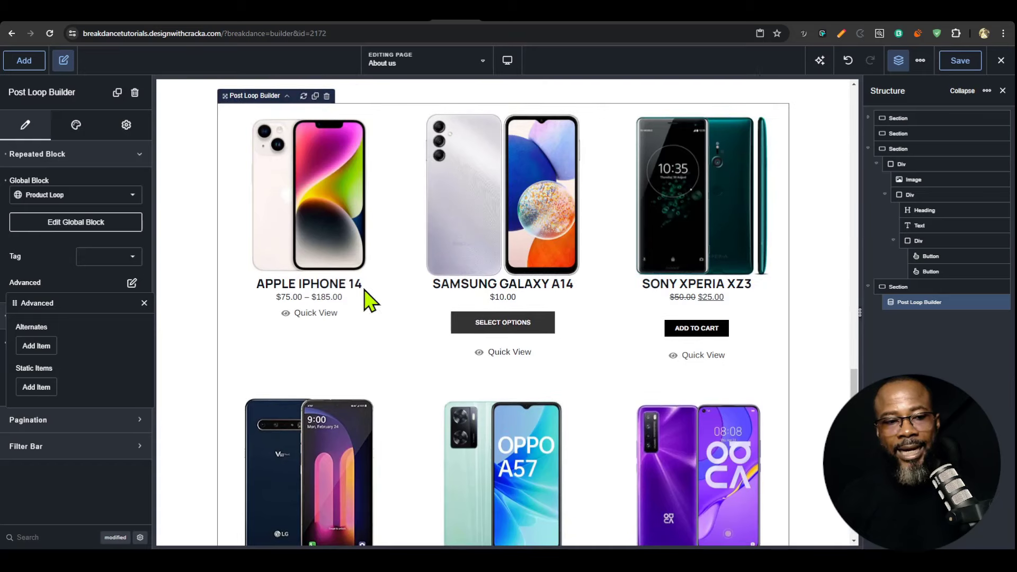
left_click(36, 387)
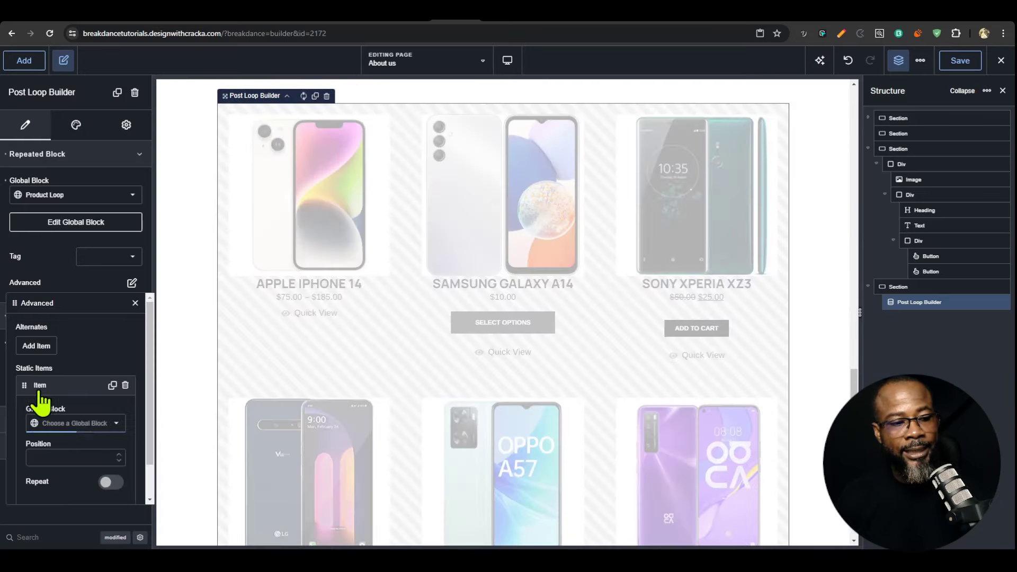
scroll(159, 402, "down", 2)
left_click(103, 426)
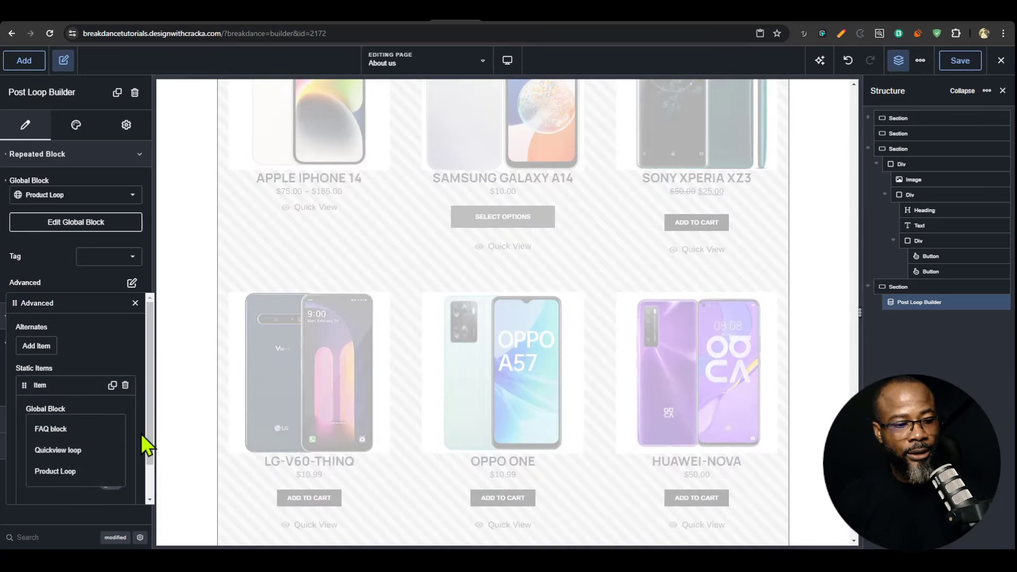
left_click(56, 429)
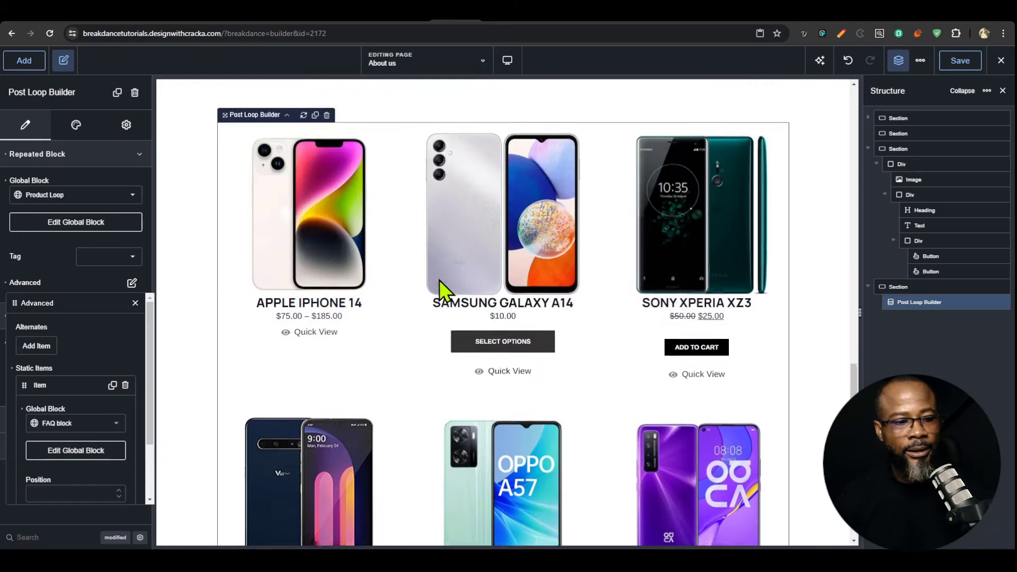
- Set the static item's position to 4 and check where its card falls in the product grid
scroll(80, 445, "down", 2)
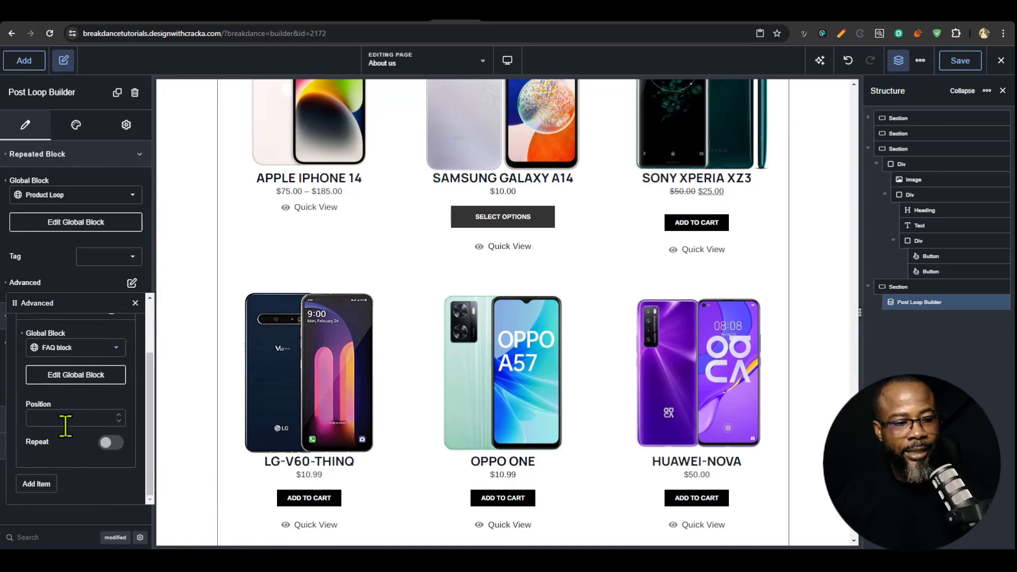
left_click(70, 419)
type("4")
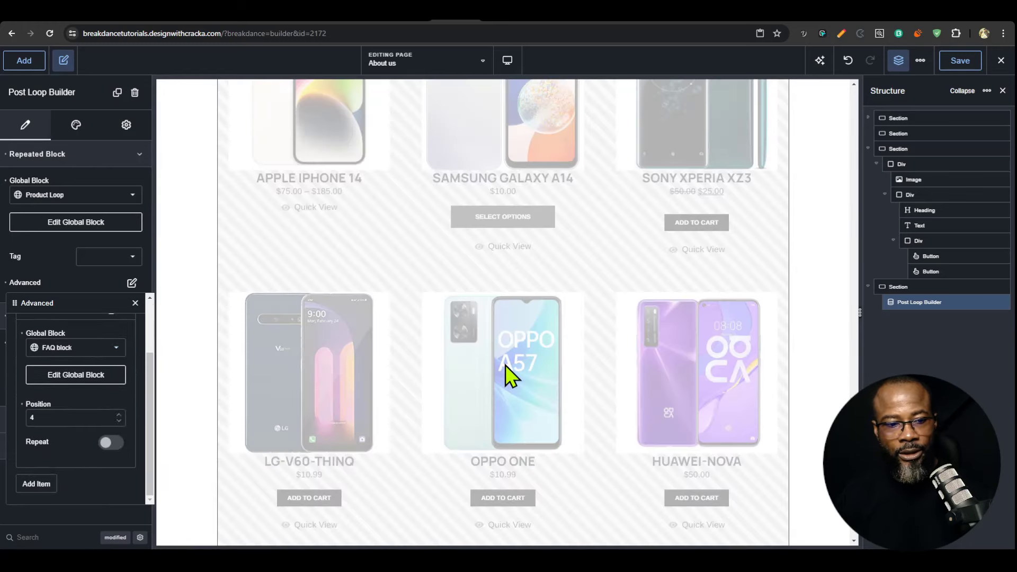
scroll(340, 391, "down", 2)
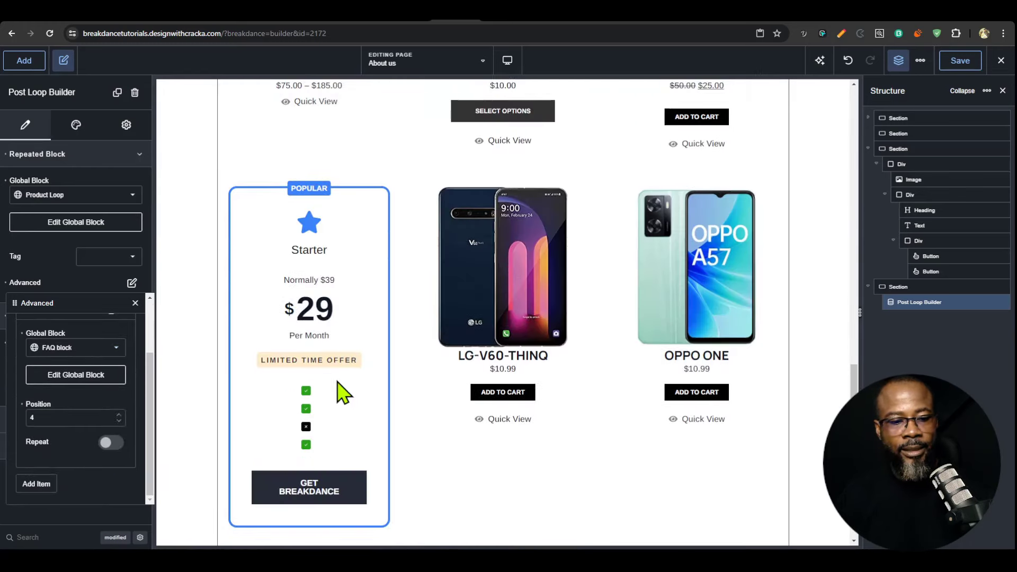
scroll(347, 374, "up", 3)
scroll(347, 371, "down", 3)
scroll(358, 275, "up", 1)
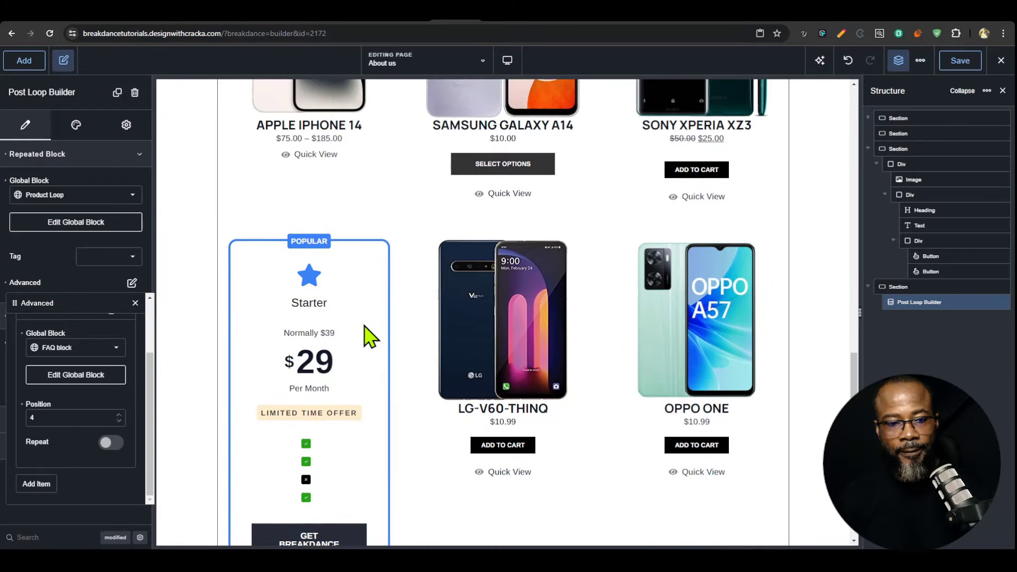
- Set the static item's position to 3 and enable Repeat with a frequency of 2
key("Down")
left_click(115, 442)
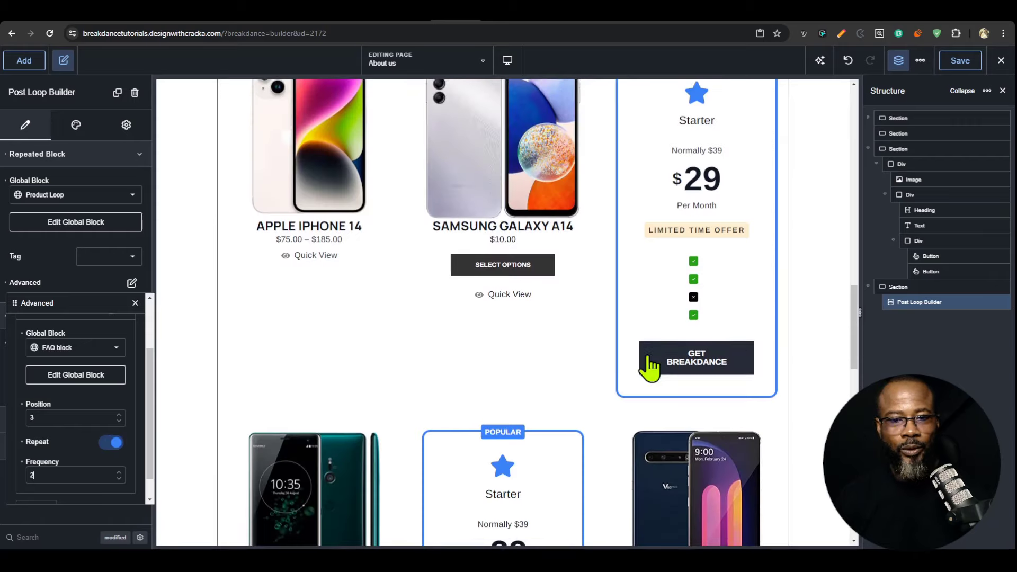
- Check where the repeated FAQ block cards fall among the products in the grid
scroll(350, 387, "down", 2)
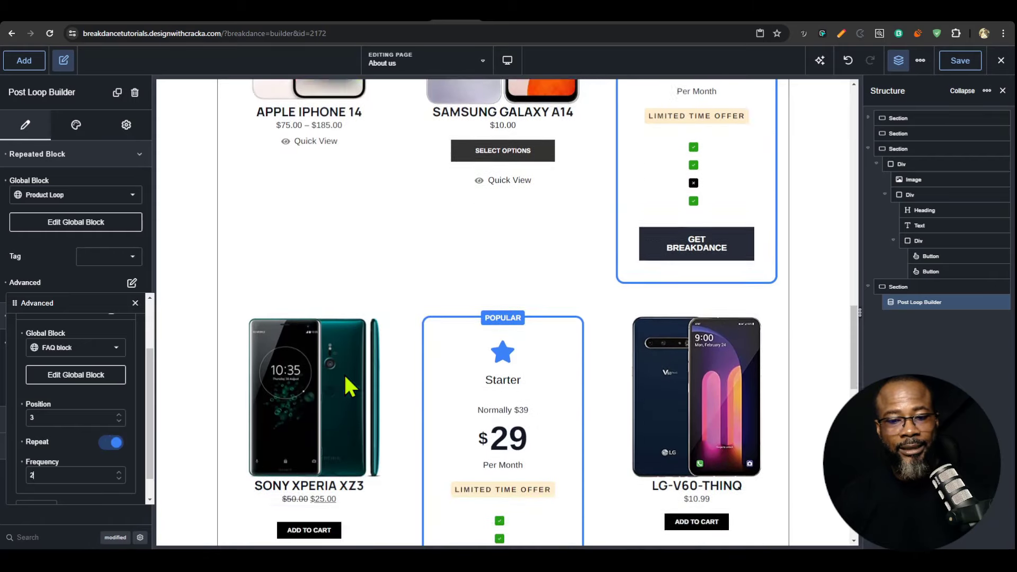
scroll(450, 339, "down", 3)
scroll(585, 295, "up", 6)
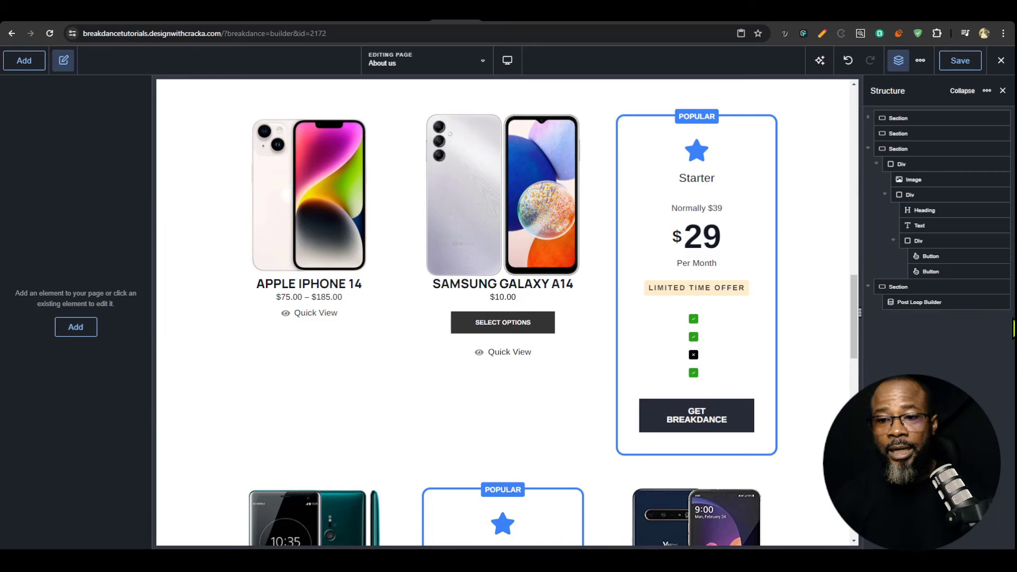
- Add the class my-section-class to the empty section below the yellow product section
left_click(918, 117)
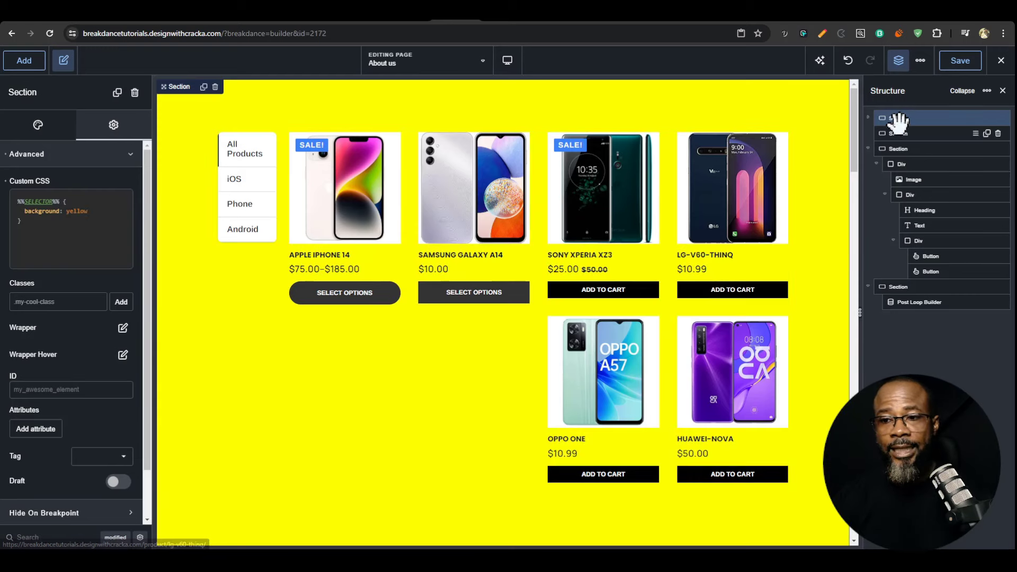
left_click(898, 131)
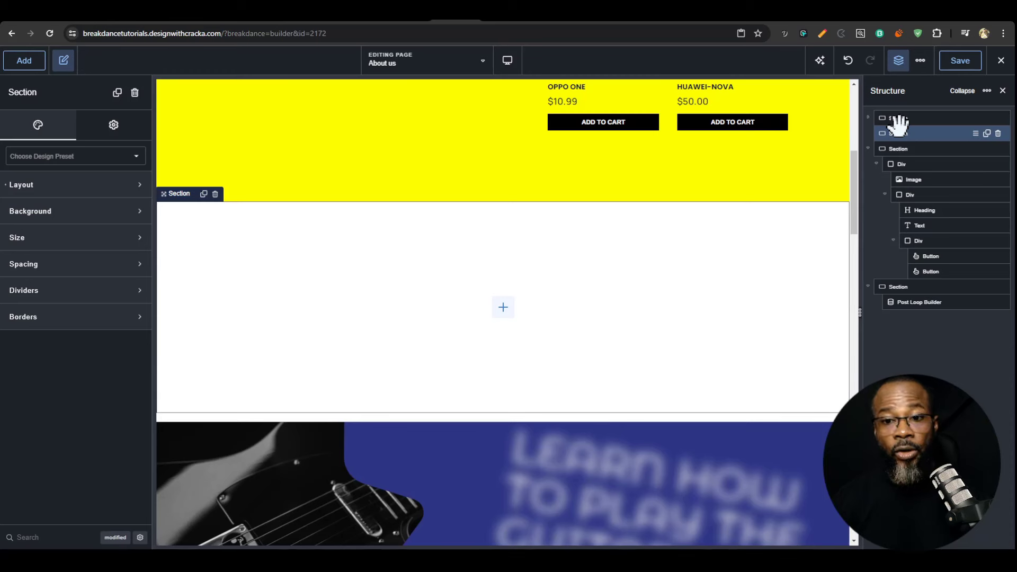
key("ctrl+alt+c")
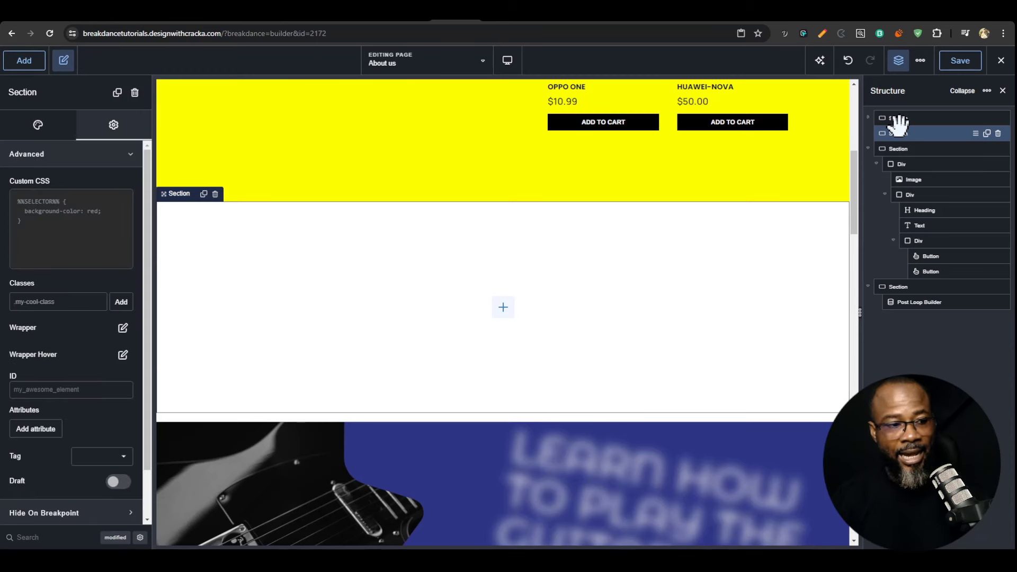
type("my-")
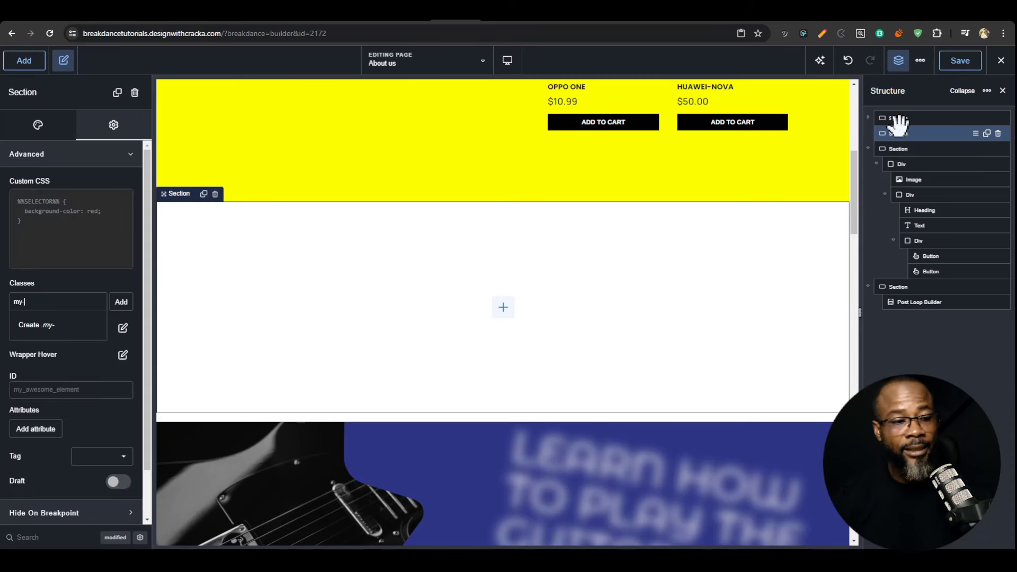
type("section-class")
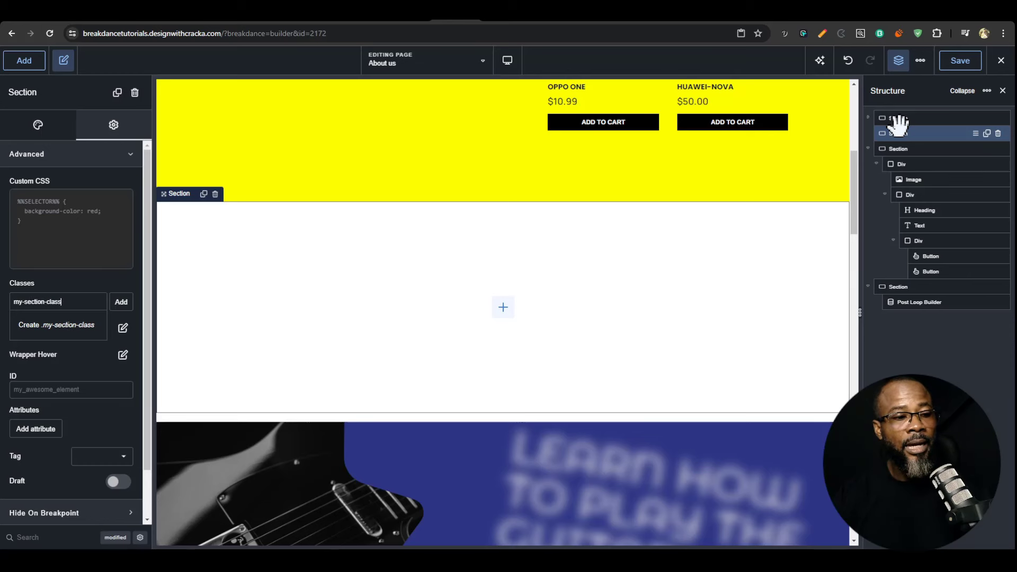
key("Return")
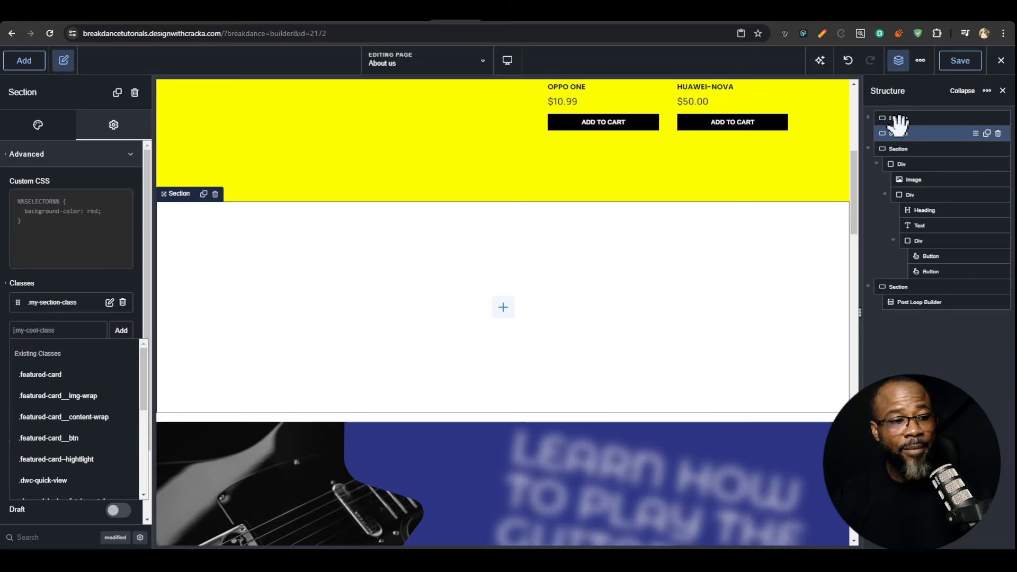
- Add two more classes, my-other-class and etc, to the empty section
type("my-other-class")
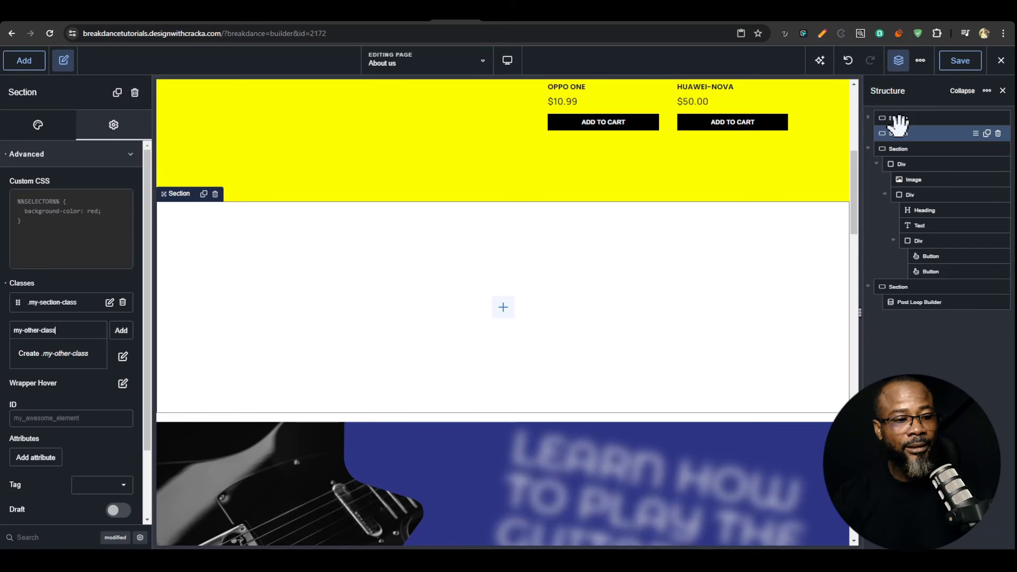
key("Return")
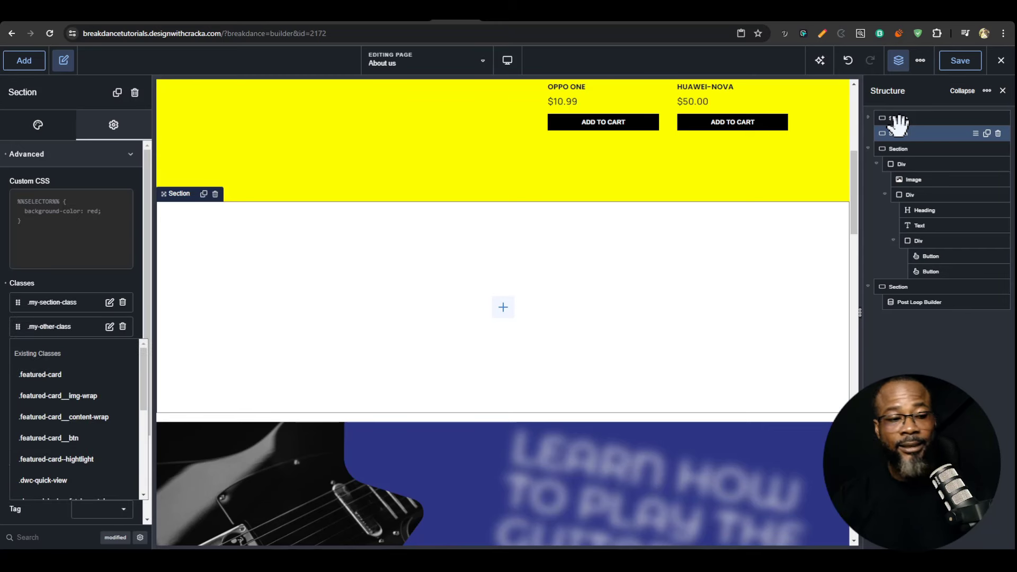
type("etc")
key("Return")
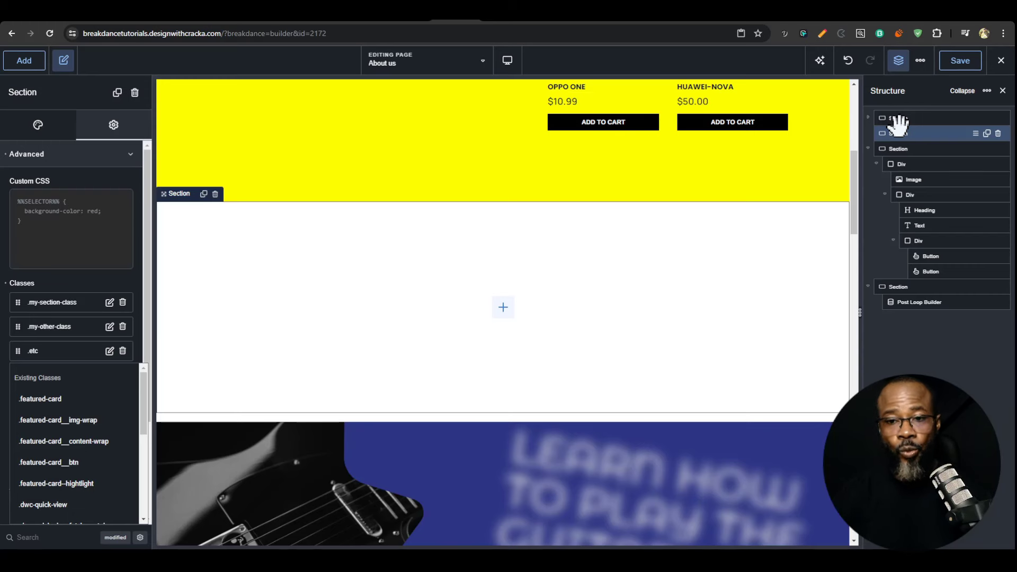
left_click(898, 127)
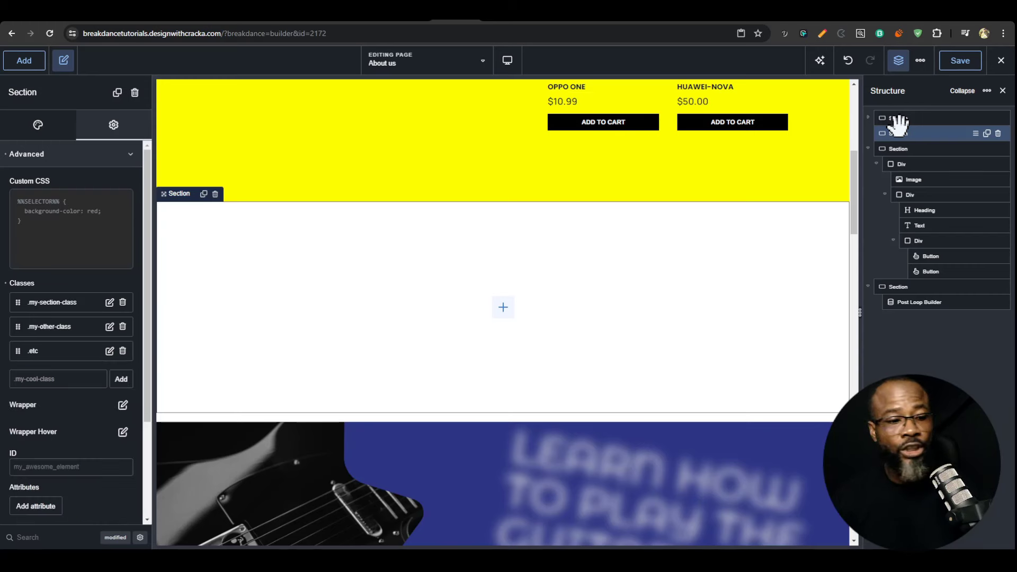
type("opac")
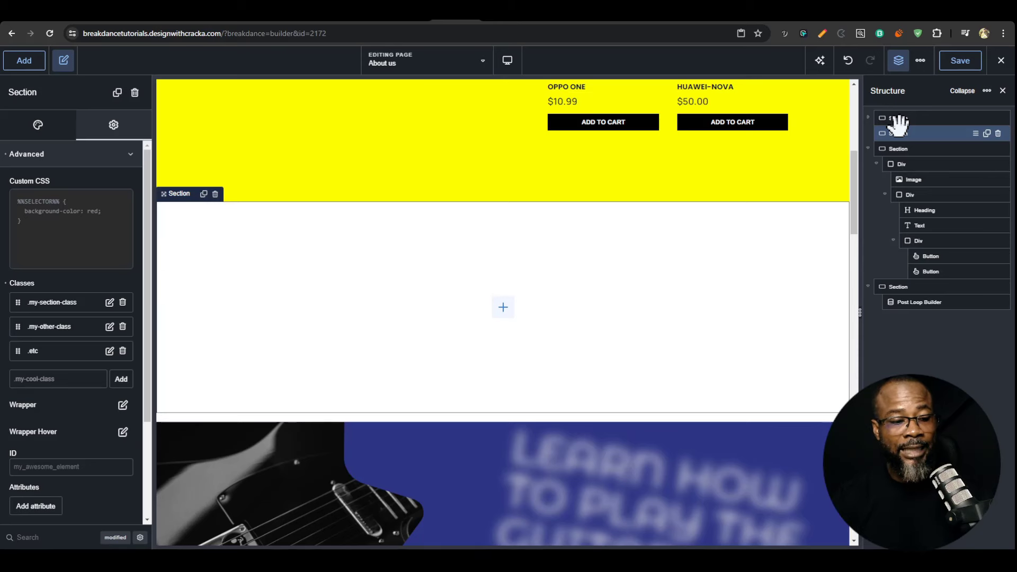
key("BackSpace")
key("BackSpace")
key("BackSpace")
key("BackSpace")
key("BackSpace")
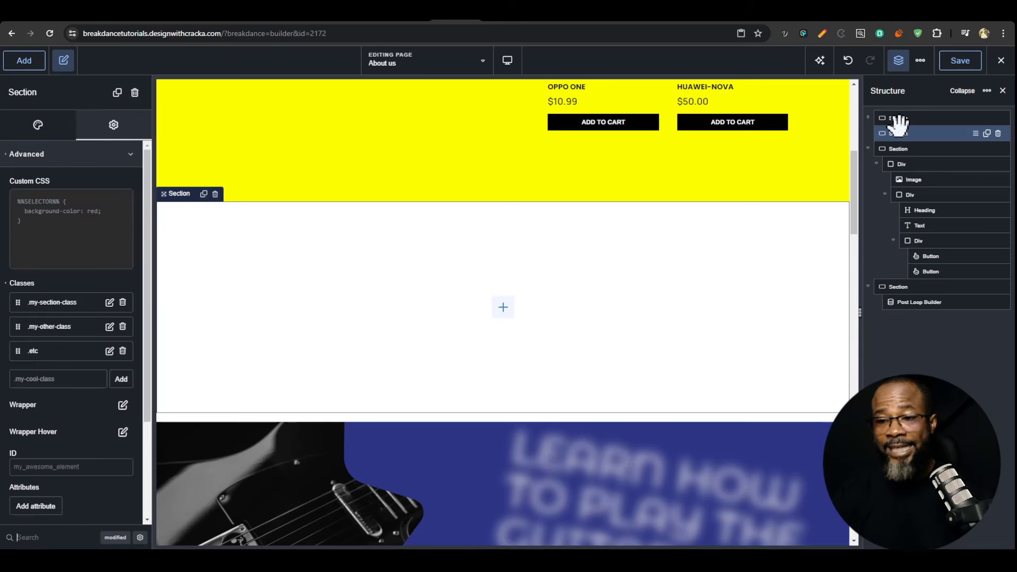
- Search the yellow product section's controls for "opacity", and the empty section's controls for "opac"
left_click(919, 116)
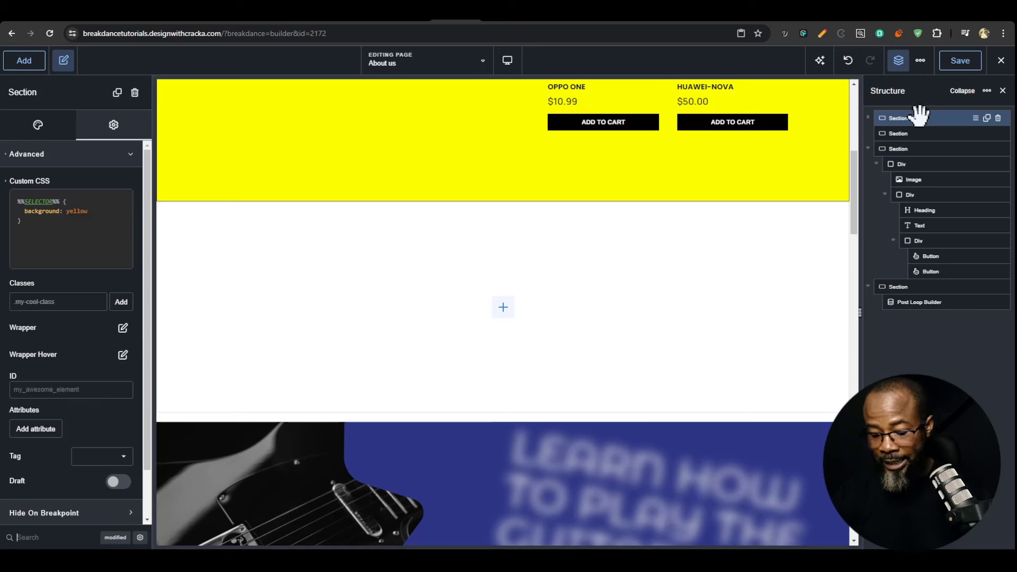
type("opacity")
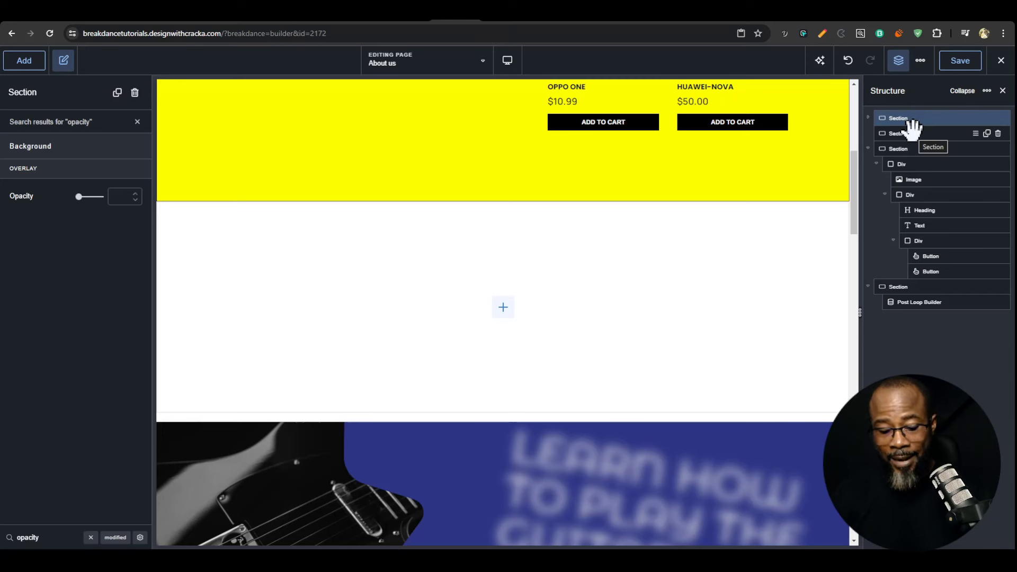
left_click(912, 131)
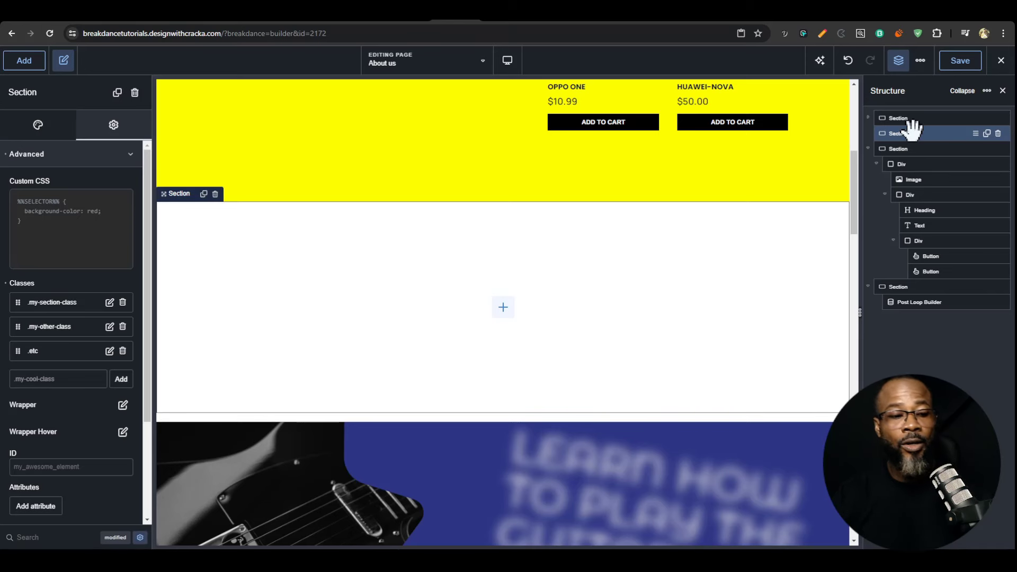
type("ioa")
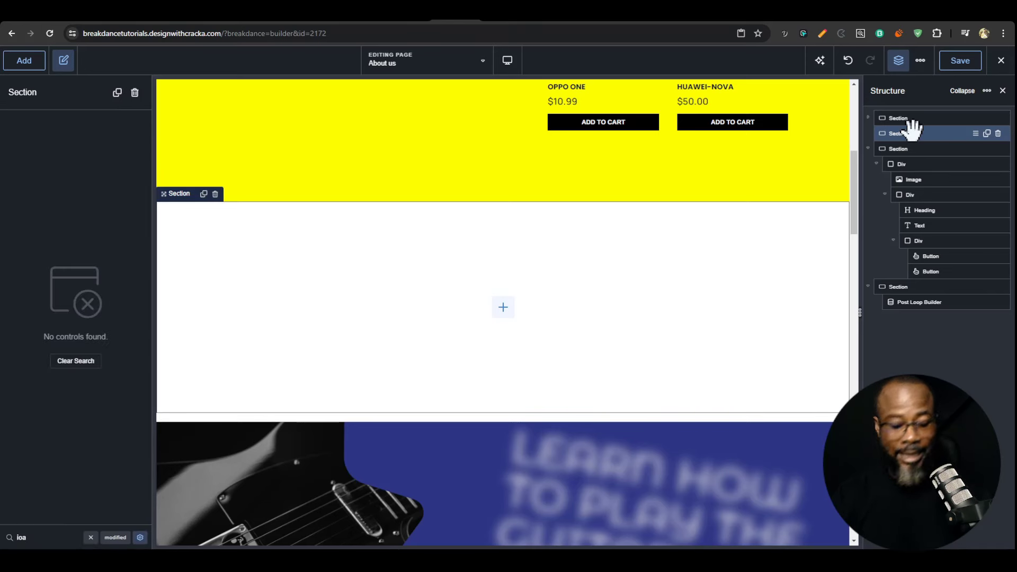
key("BackSpace")
key("BackSpace")
key("BackSpace")
type("opac")
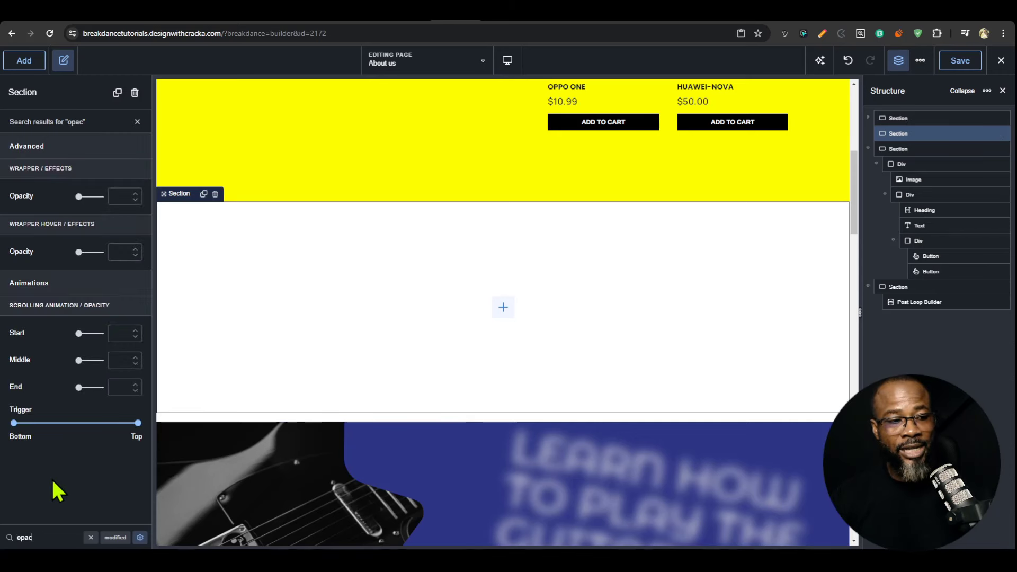